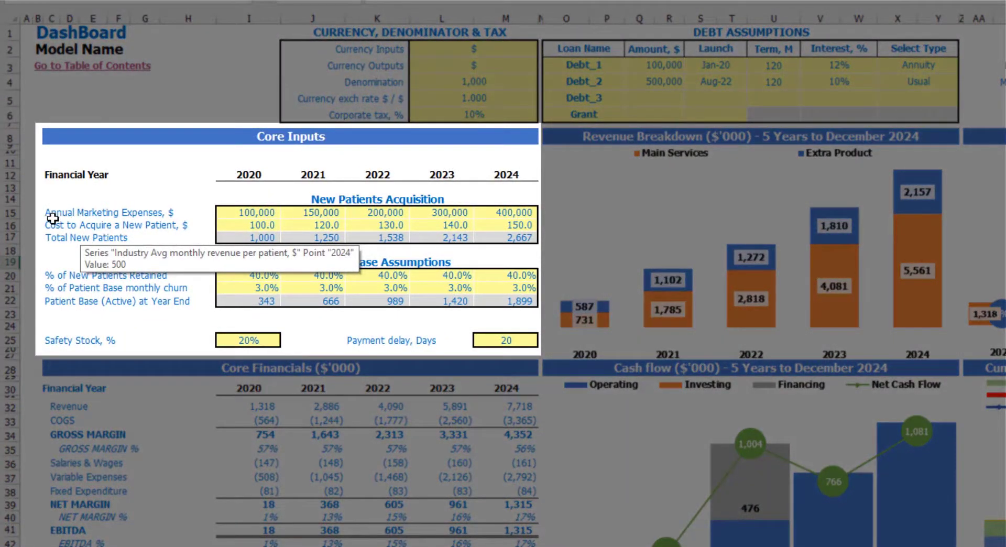
- Set the 2020 annual marketing expenses in the New Patients Acquisition block to 150,000
{"action": "left_click_drag", "start_coordinate": [252, 210], "coordinate": [519, 219]}
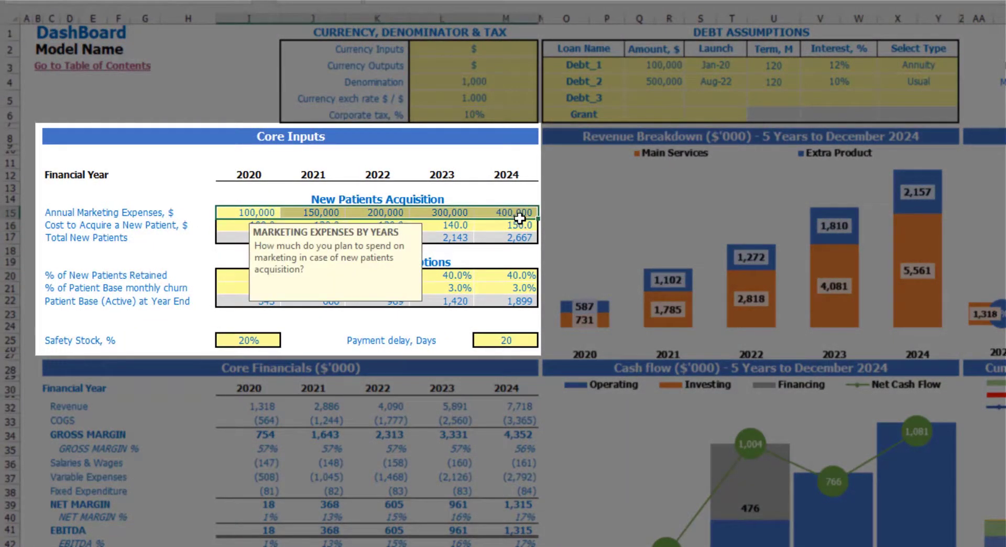
{"action": "left_click", "coordinate": [262, 212]}
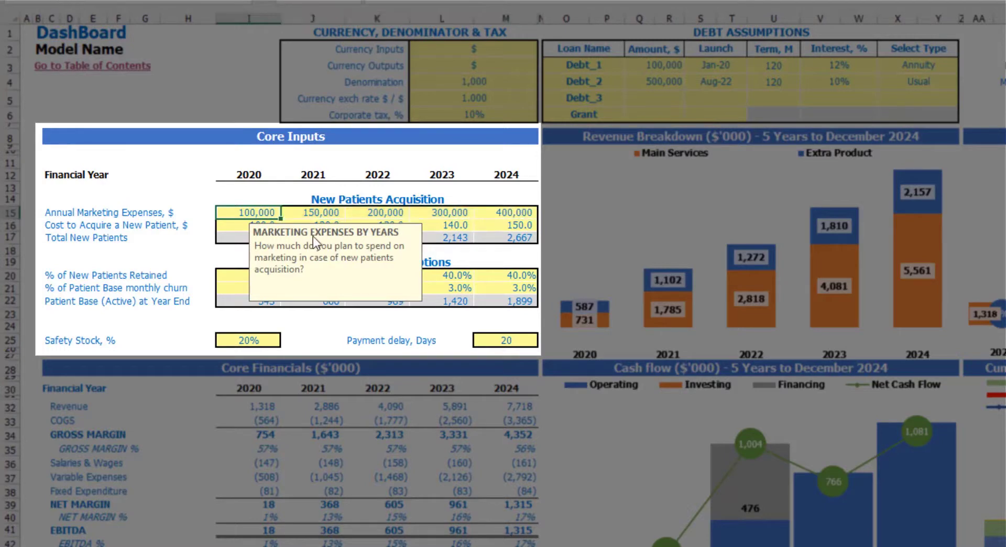
{"action": "type", "text": "1500"}
{"action": "key", "text": "Return"}
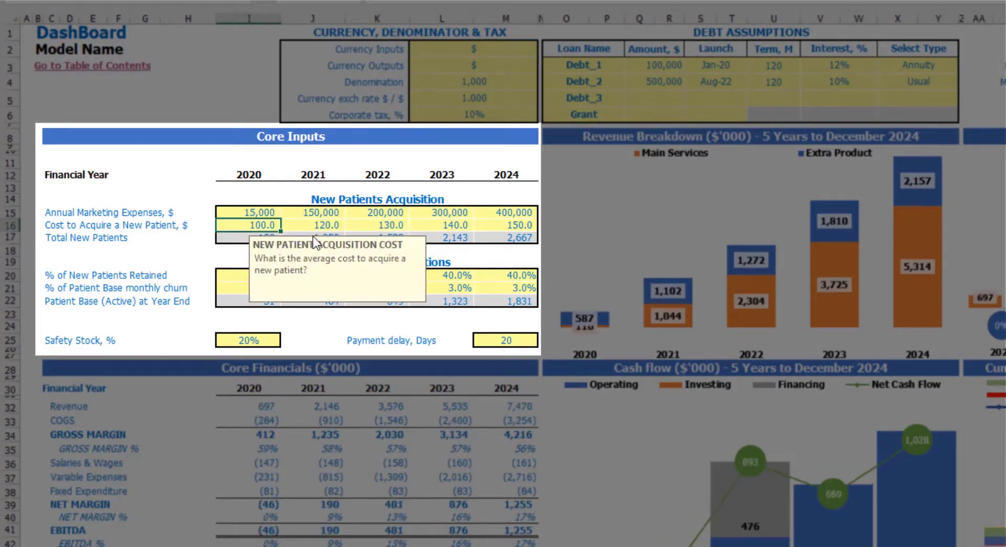
{"action": "key", "text": "Up"}
{"action": "type", "text": "150,000"}
{"action": "key", "text": "Tab"}
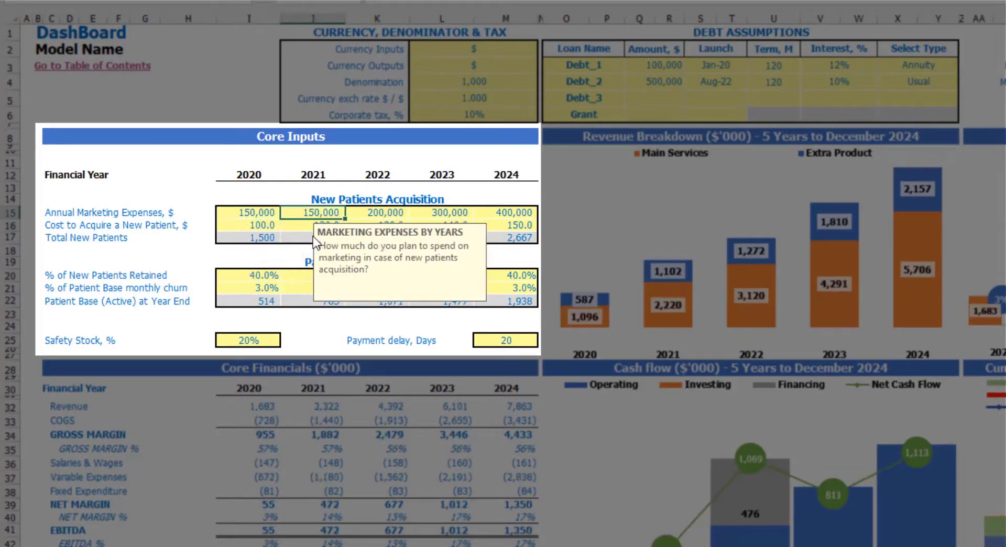
- Calculate the 2021 annual marketing expenses as the 2020 amount plus 50,000, with the formula =I15+50000
{"action": "type", "text": "="}
{"action": "key", "text": "Left"}
{"action": "type", "text": "50"}
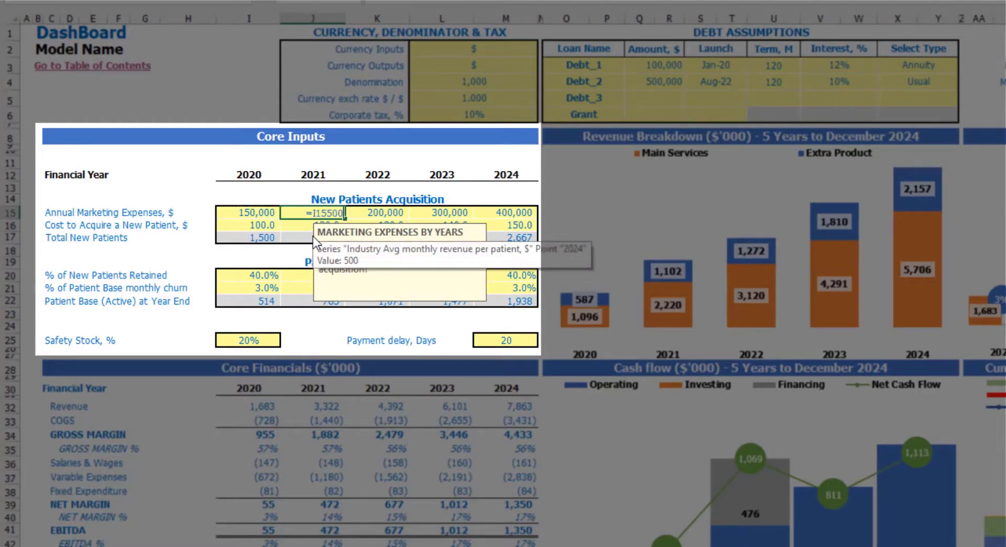
{"action": "type", "text": "="}
{"action": "key", "text": "Left"}
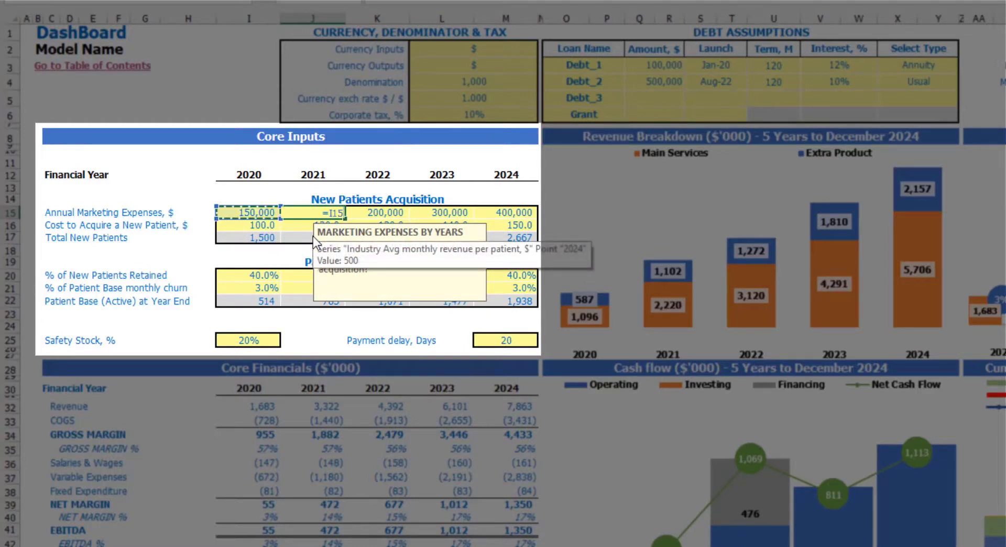
{"action": "type", "text": "+50000"}
{"action": "key", "text": "ctrl+Return"}
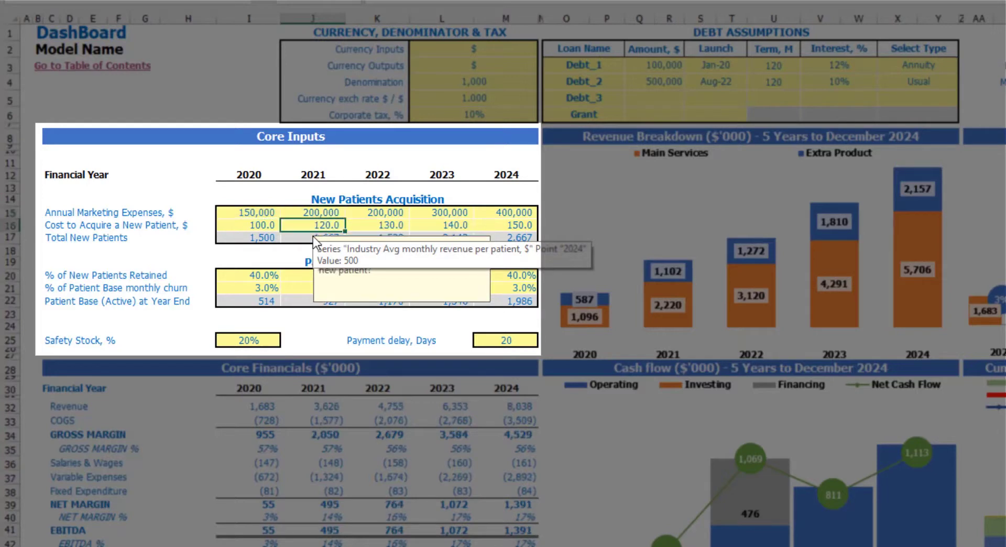
- Copy the 2021 marketing expenses formula to the years 2022 through 2024
{"action": "key", "text": "ctrl+c"}
{"action": "key", "text": "Right"}
{"action": "key", "text": "shift+Right"}
{"action": "key", "text": "shift+Right"}
{"action": "key", "text": "ctrl+v"}
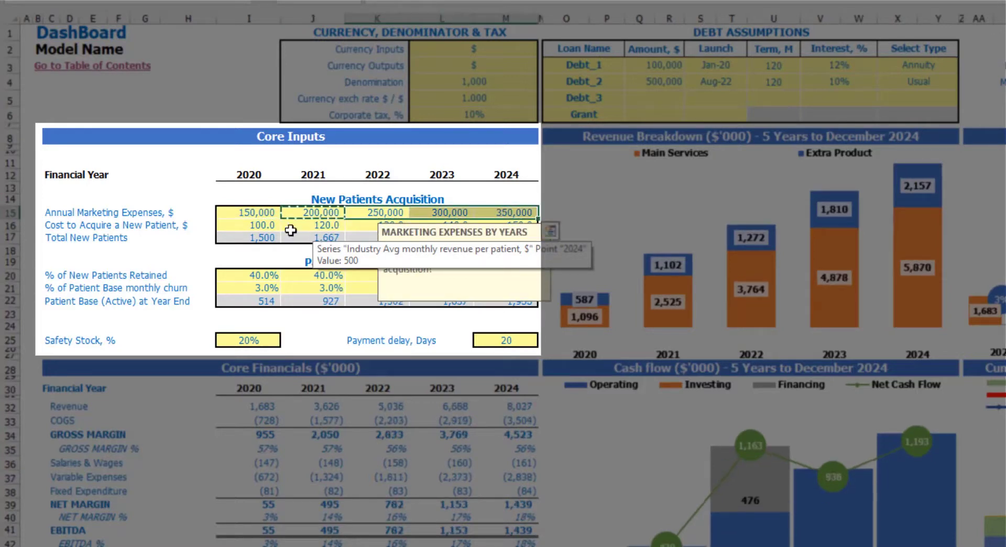
{"action": "left_click", "coordinate": [188, 161]}
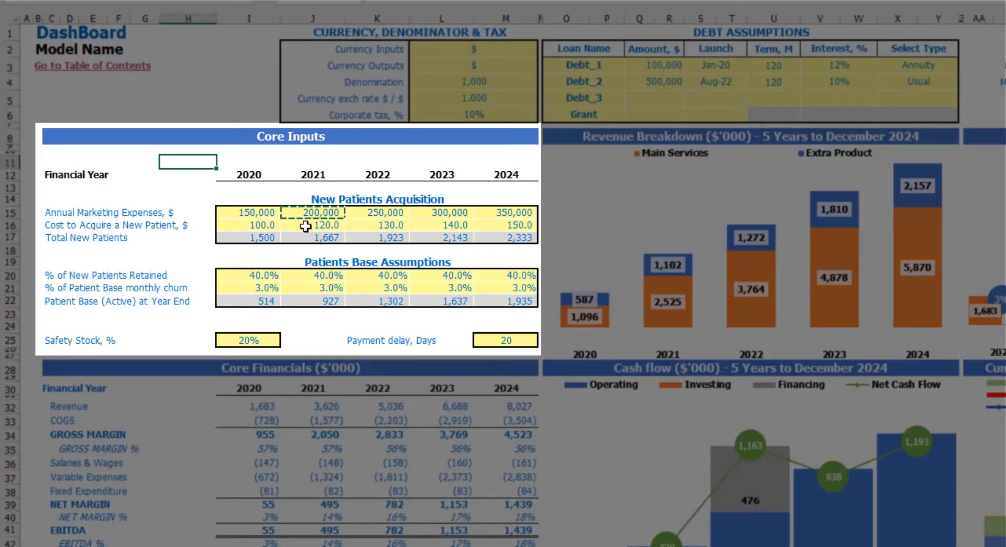
- Examine the patient acquisition cost, total new patients, retention, monthly churn and active patient base rows in Core Inputs
{"action": "left_click", "coordinate": [392, 225]}
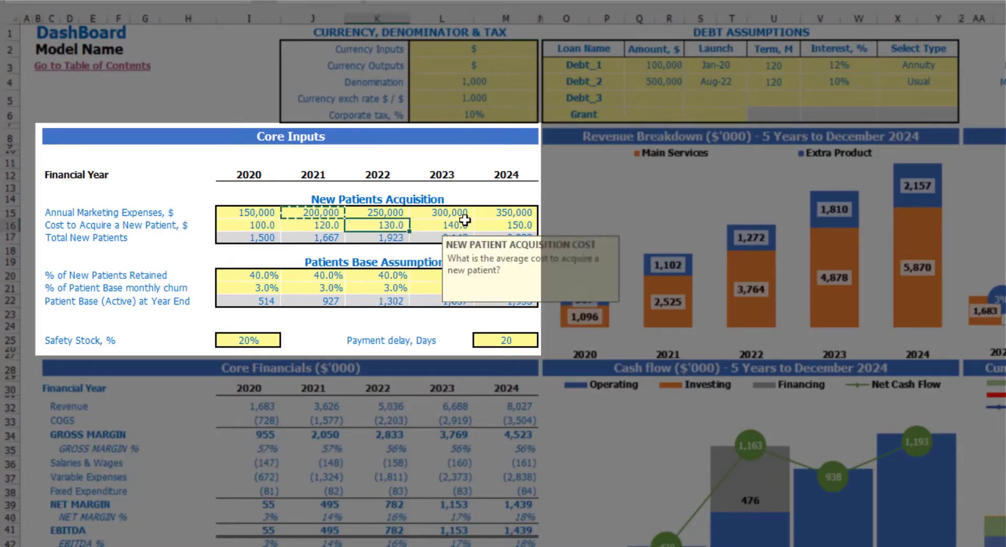
{"action": "left_click", "coordinate": [147, 250]}
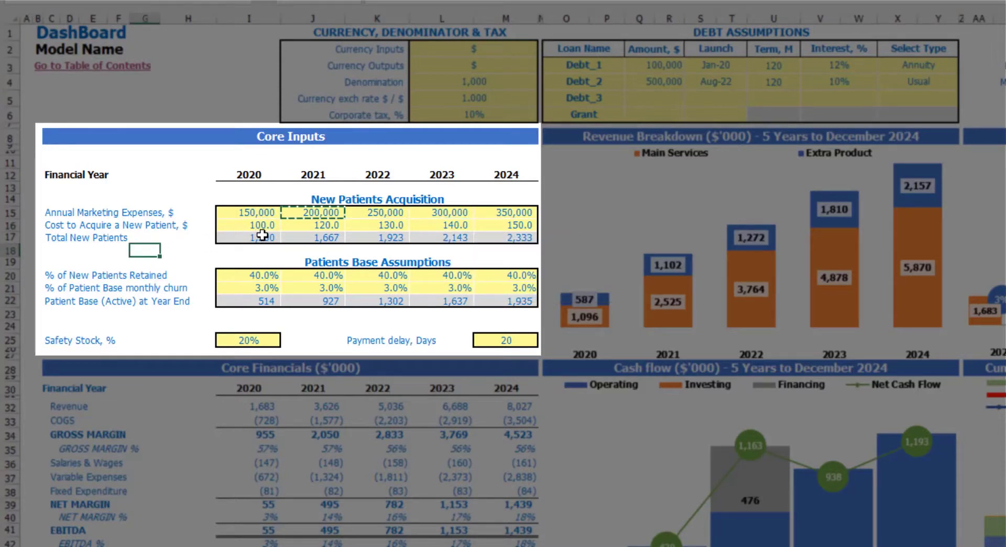
{"action": "left_click_drag", "start_coordinate": [257, 236], "coordinate": [503, 237]}
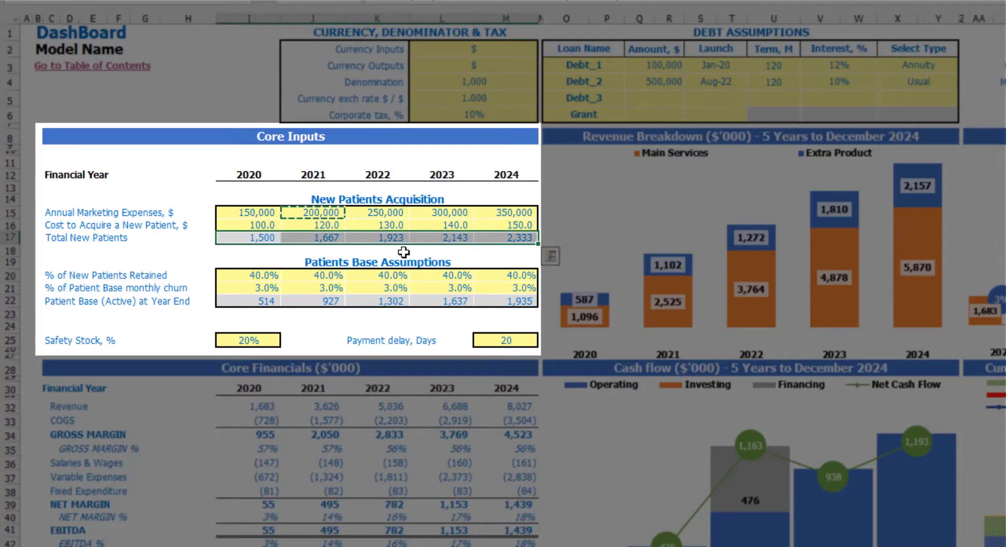
{"action": "left_click", "coordinate": [313, 262]}
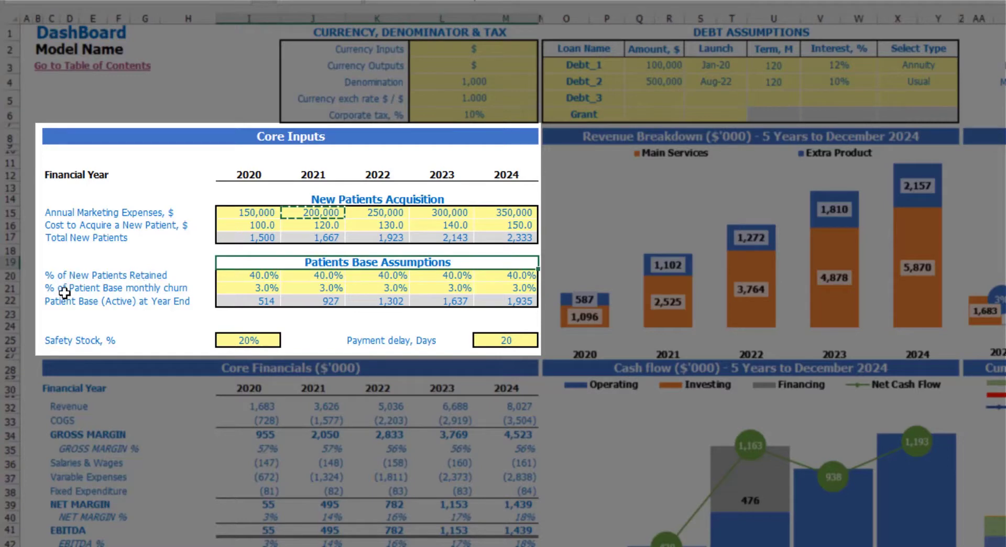
{"action": "left_click", "coordinate": [240, 277]}
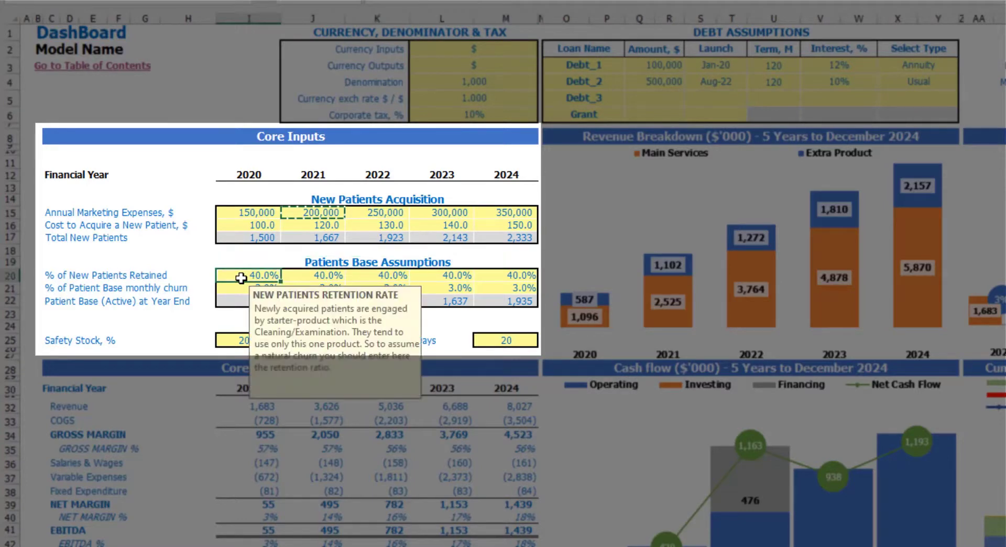
{"action": "left_click", "coordinate": [250, 253]}
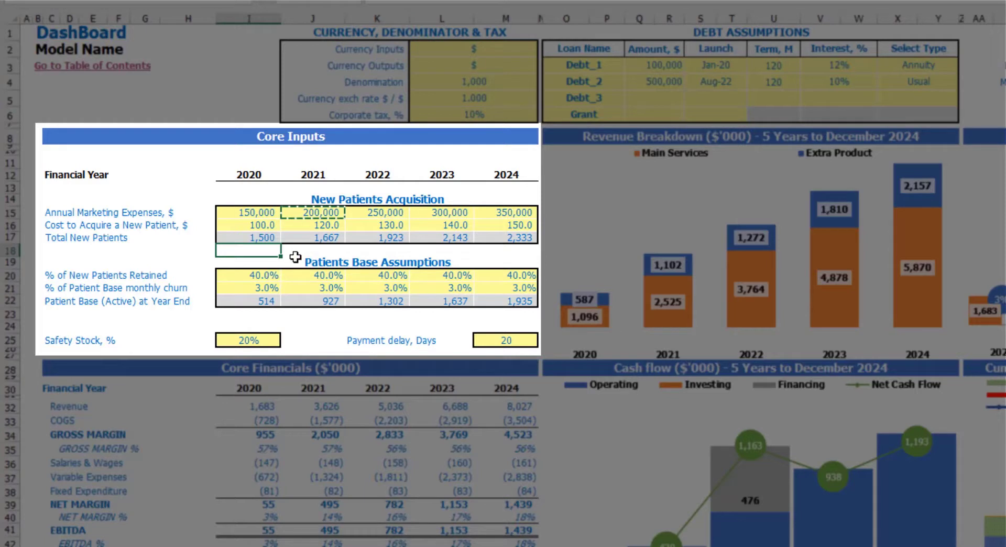
{"action": "left_click", "coordinate": [265, 275]}
{"action": "left_click", "coordinate": [248, 261]}
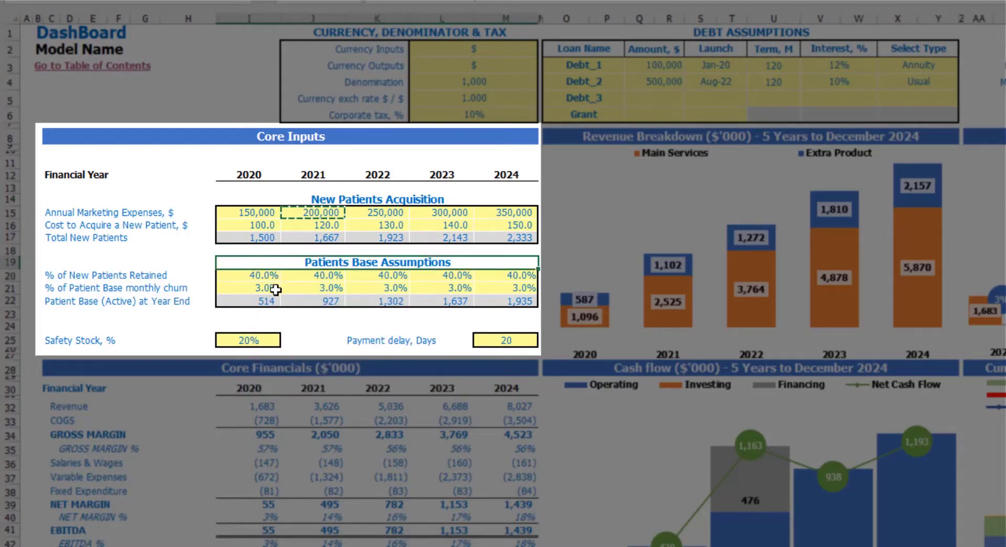
{"action": "left_click_drag", "start_coordinate": [272, 289], "coordinate": [519, 289]}
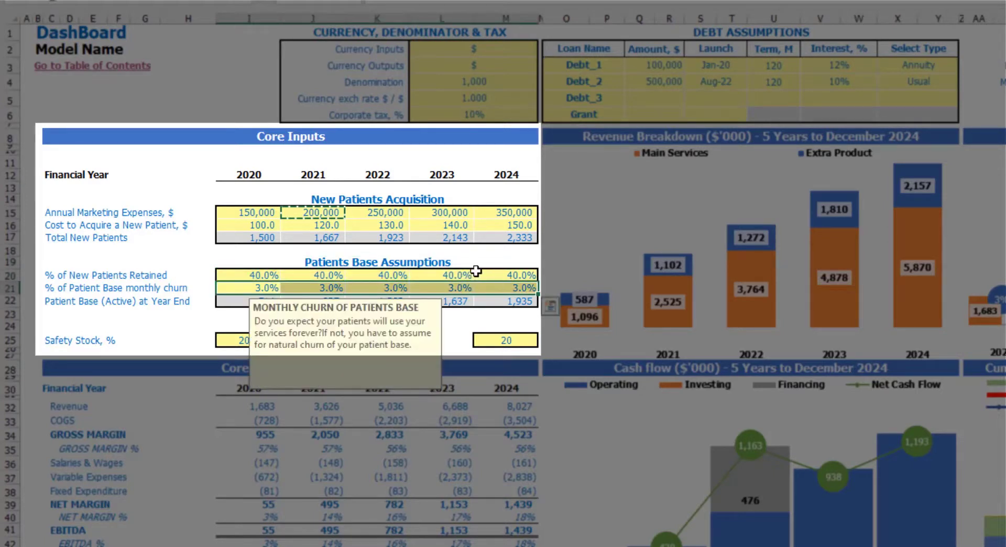
{"action": "left_click", "coordinate": [426, 253]}
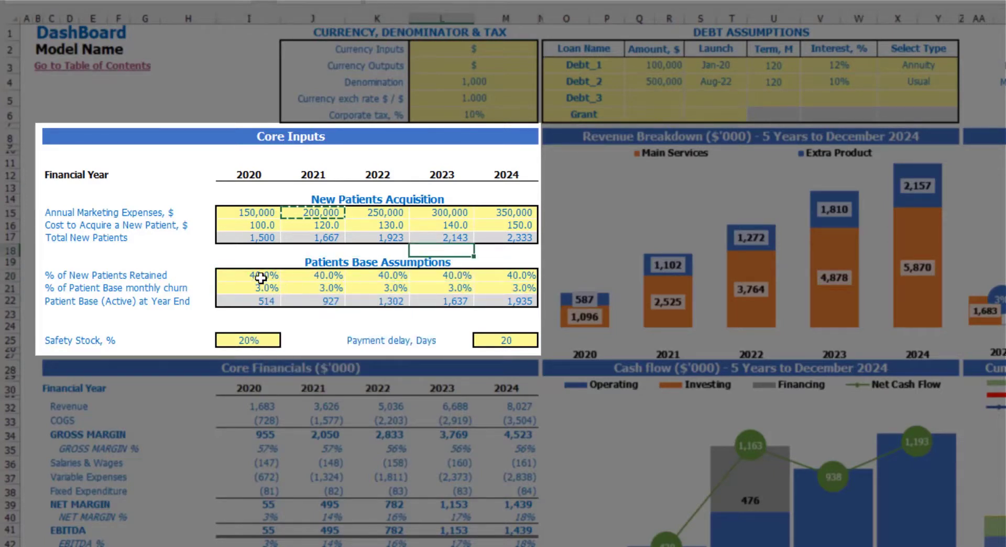
{"action": "left_click_drag", "start_coordinate": [251, 300], "coordinate": [474, 310]}
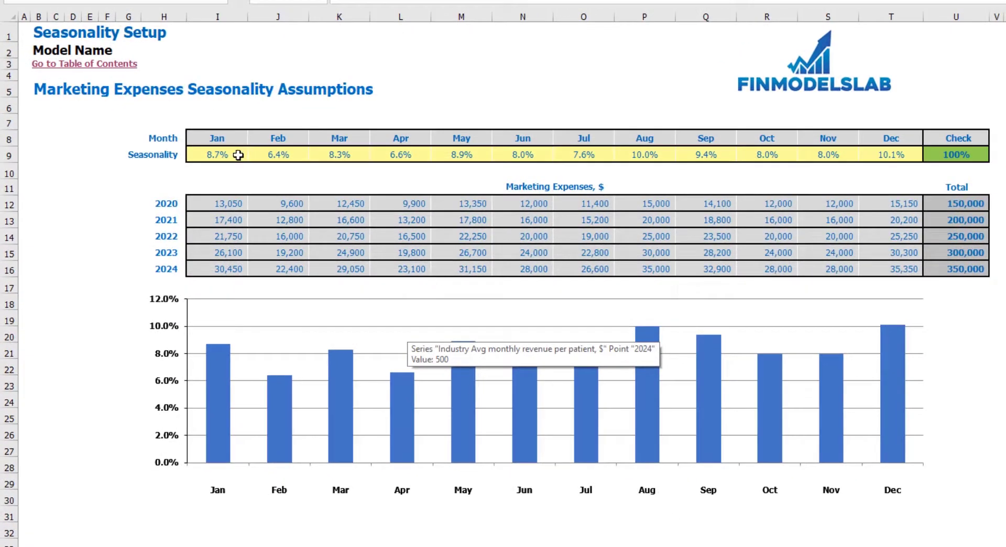
- Set the January marketing expenses seasonality factor on the Seasonality Setup sheet to =1/12
{"action": "left_click_drag", "start_coordinate": [238, 155], "coordinate": [881, 156]}
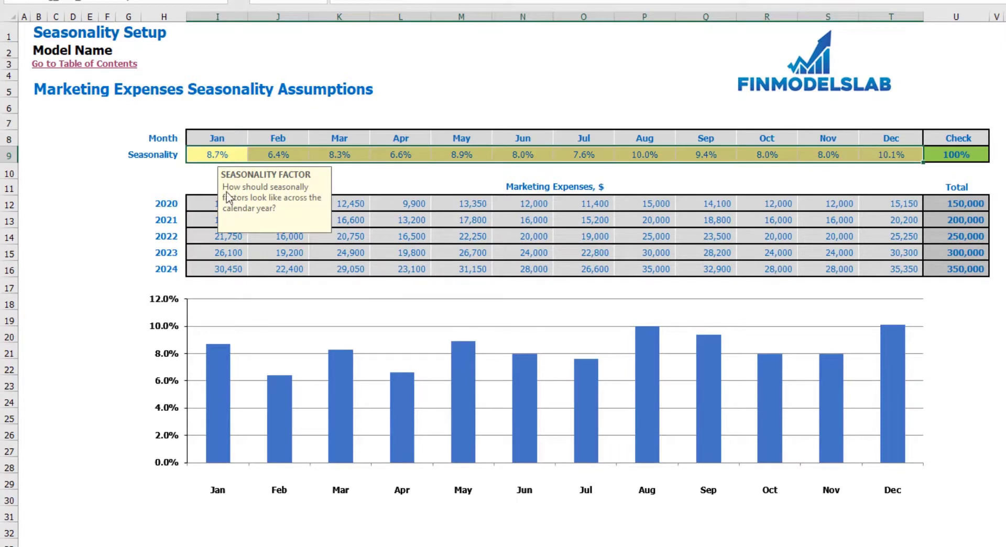
{"action": "left_click", "coordinate": [229, 157]}
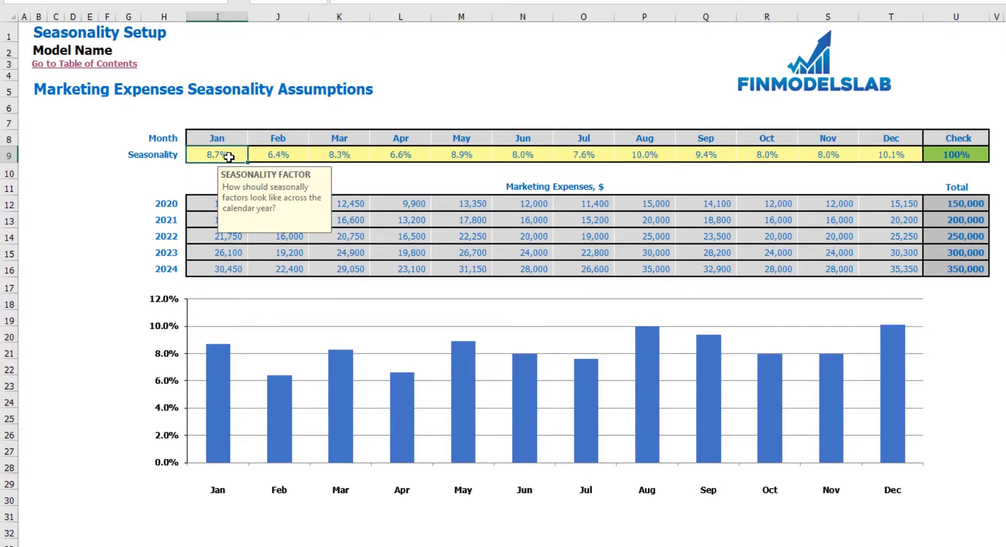
{"action": "type", "text": "=1/12"}
{"action": "key", "text": "ctrl+Return"}
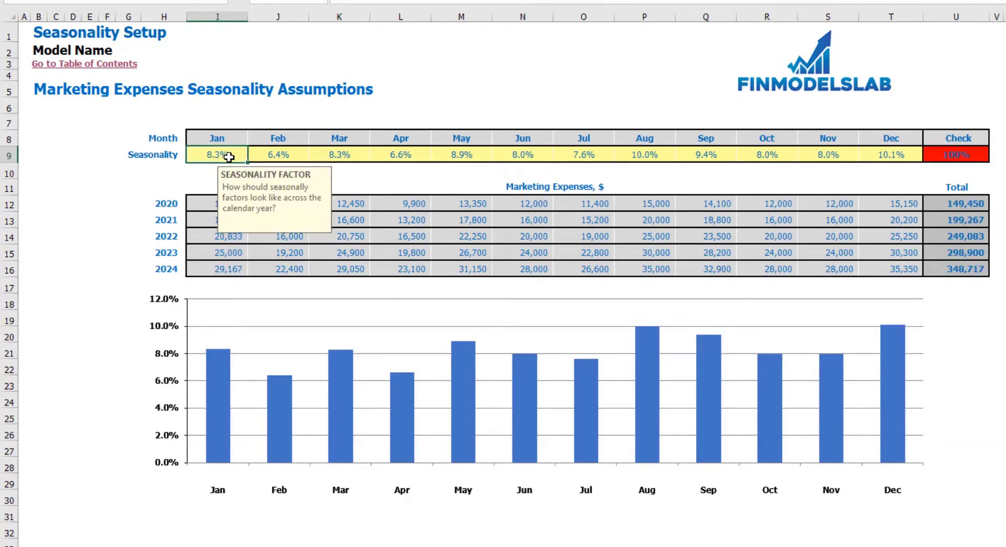
- Copy the January seasonality formula to the months February through December
{"action": "key", "text": "ctrl+c"}
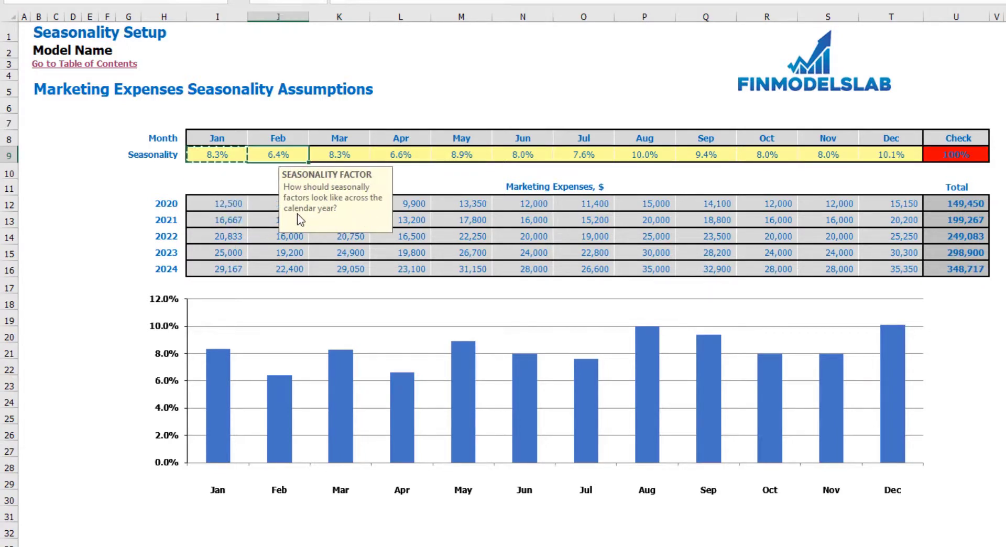
{"action": "left_click_drag", "start_coordinate": [278, 155], "coordinate": [891, 154]}
{"action": "key", "text": "ctrl+v"}
{"action": "left_click", "coordinate": [1003, 286]}
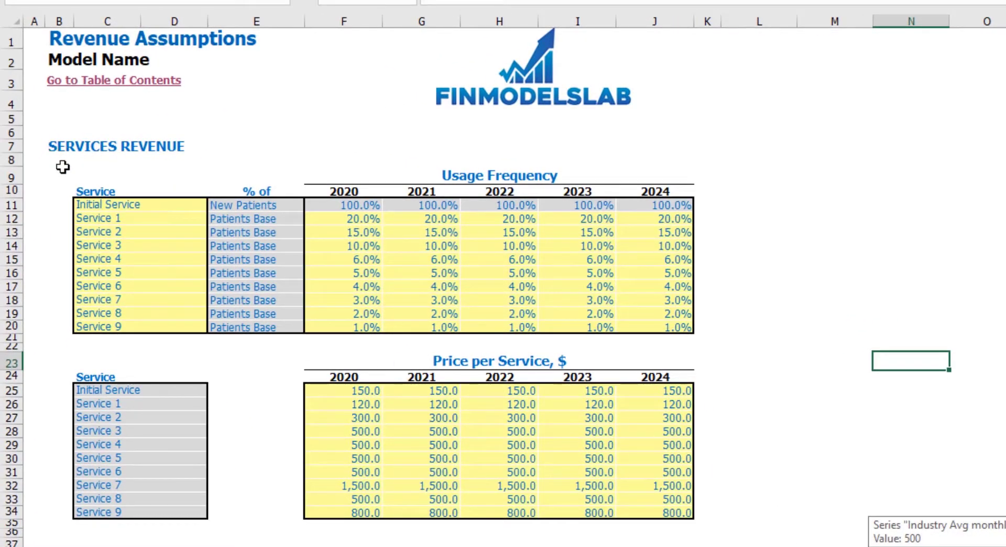
- Rename Service 1 as Service A and Service 2 as Service B in the services list on the Revenue Assumptions sheet
{"action": "left_click", "coordinate": [100, 204]}
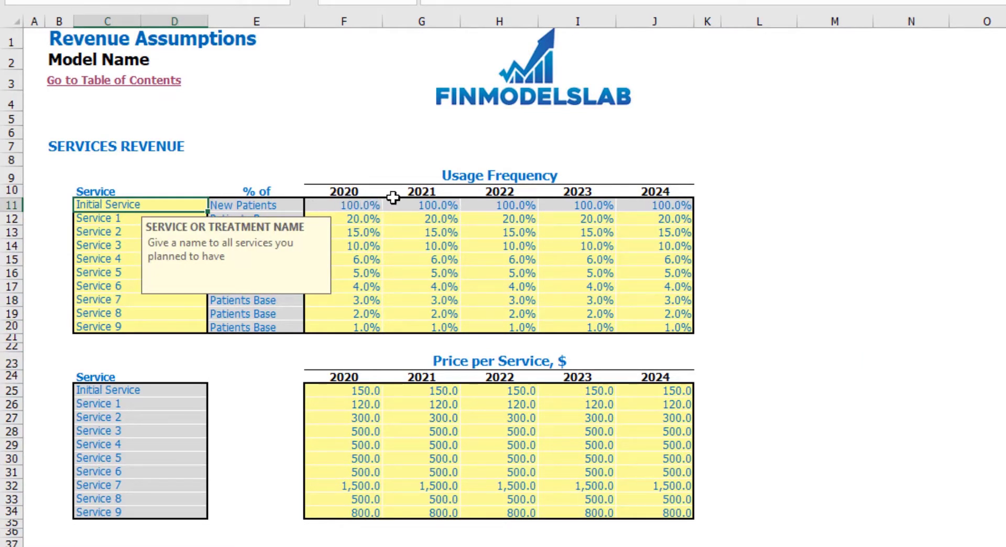
{"action": "left_click", "coordinate": [371, 202]}
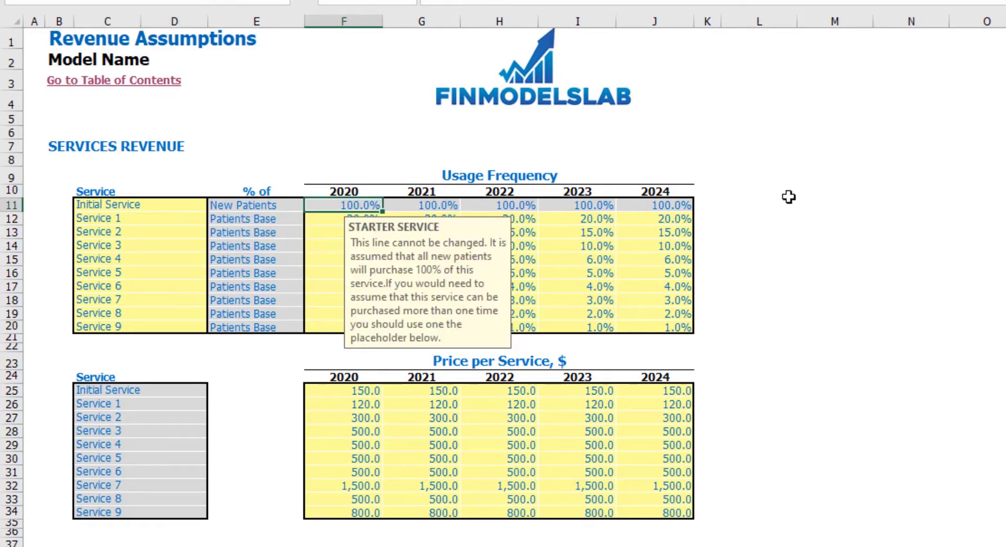
{"action": "left_click", "coordinate": [839, 181]}
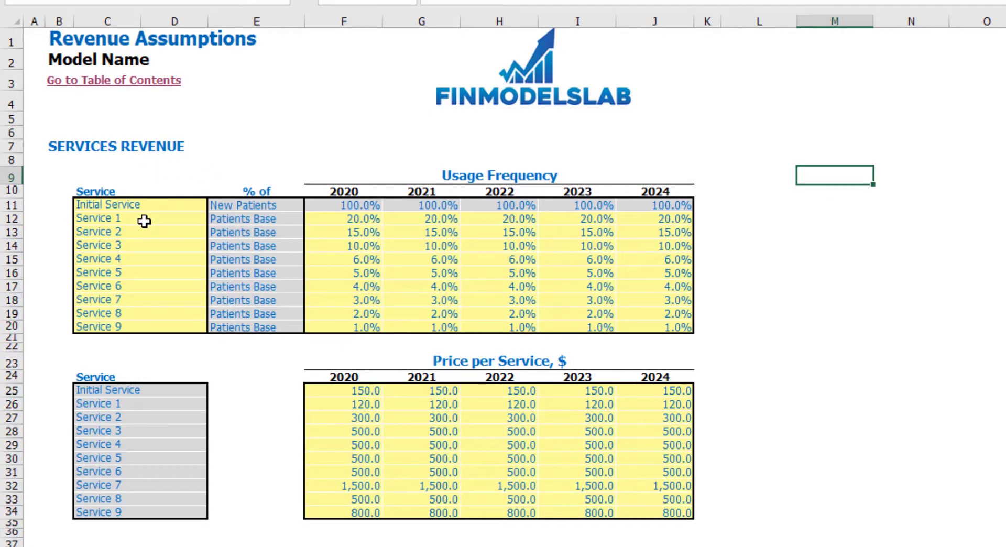
{"action": "left_click", "coordinate": [145, 218]}
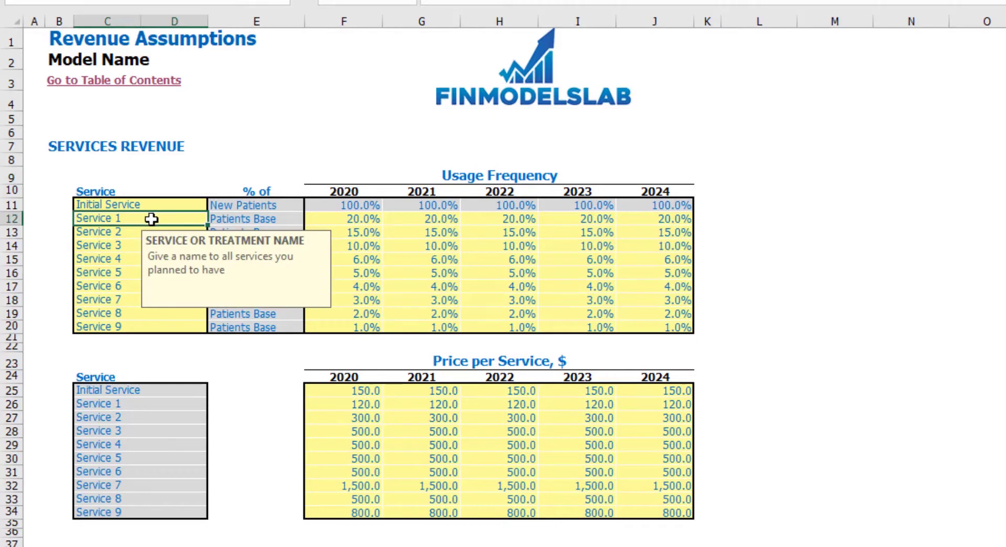
{"action": "type", "text": "Serv"}
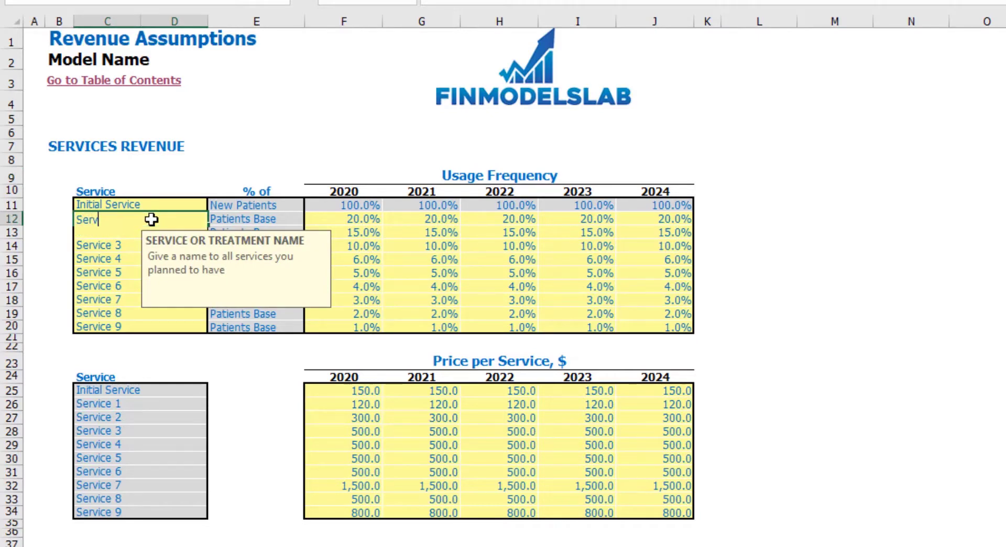
{"action": "key", "text": "Return"}
{"action": "type", "text": "Service B"}
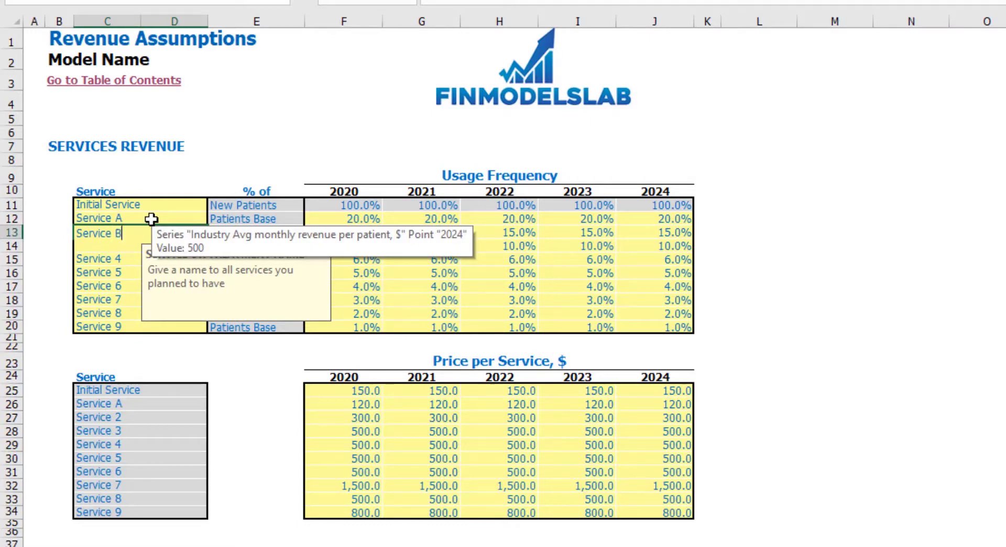
{"action": "left_click", "coordinate": [844, 244]}
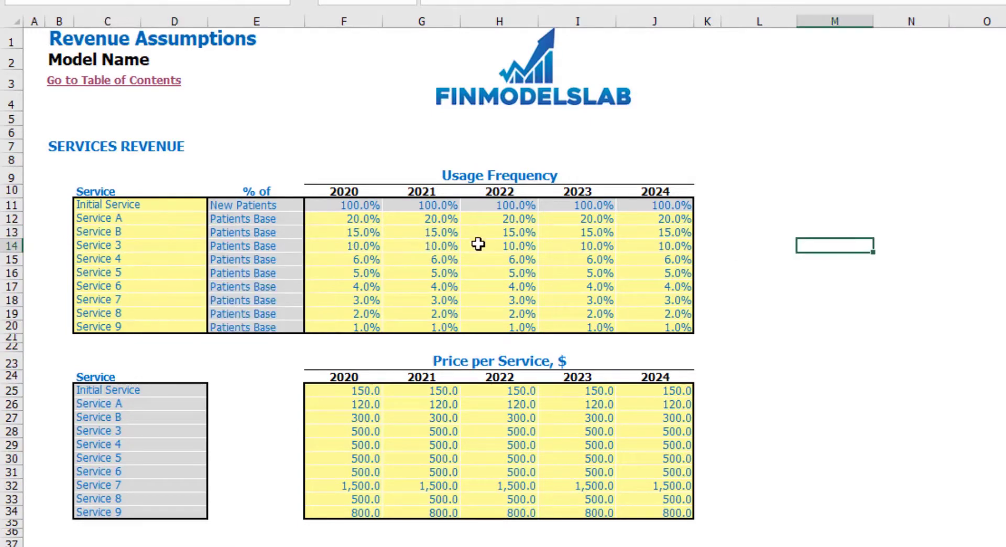
- Review the input notes for Service A's usage frequency and the yearly prices per service
{"action": "left_click", "coordinate": [367, 220]}
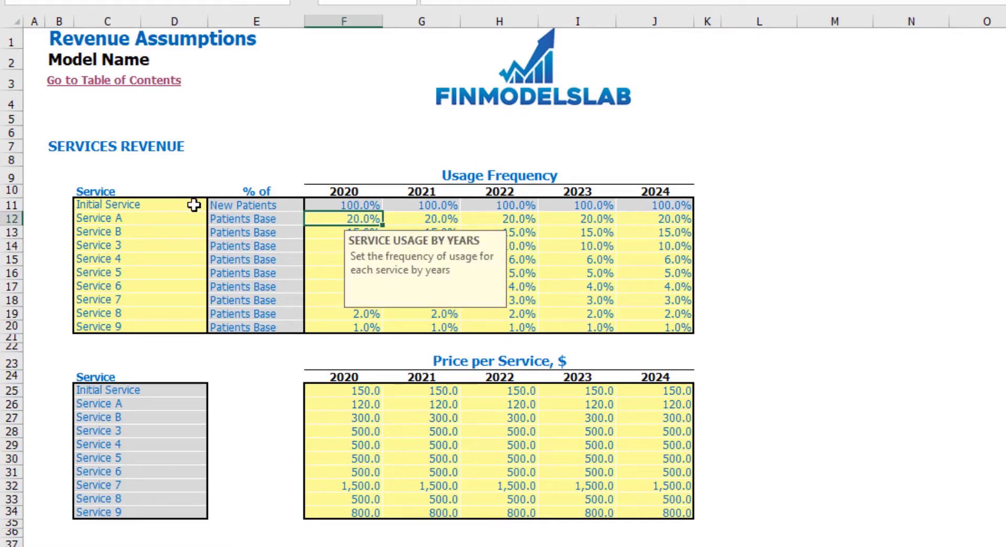
{"action": "left_click", "coordinate": [321, 203]}
{"action": "left_click", "coordinate": [367, 219]}
{"action": "left_click", "coordinate": [165, 221]}
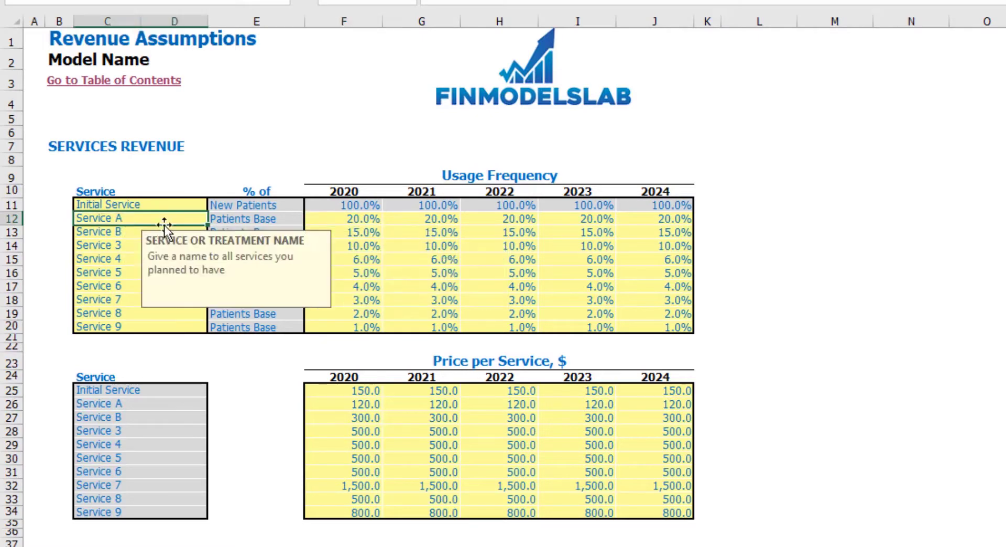
{"action": "left_click", "coordinate": [354, 216]}
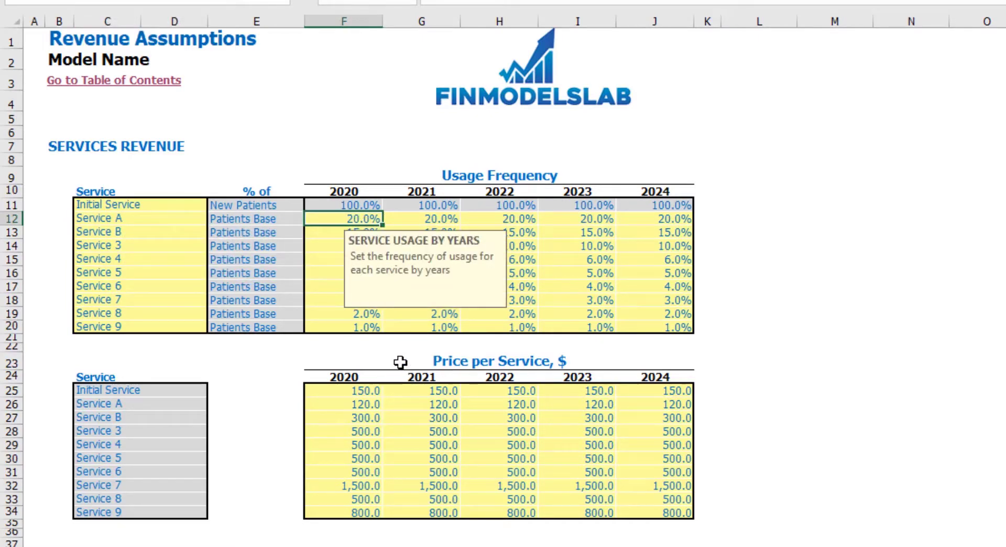
{"action": "left_click_drag", "start_coordinate": [368, 394], "coordinate": [429, 509]}
{"action": "left_click", "coordinate": [218, 396]}
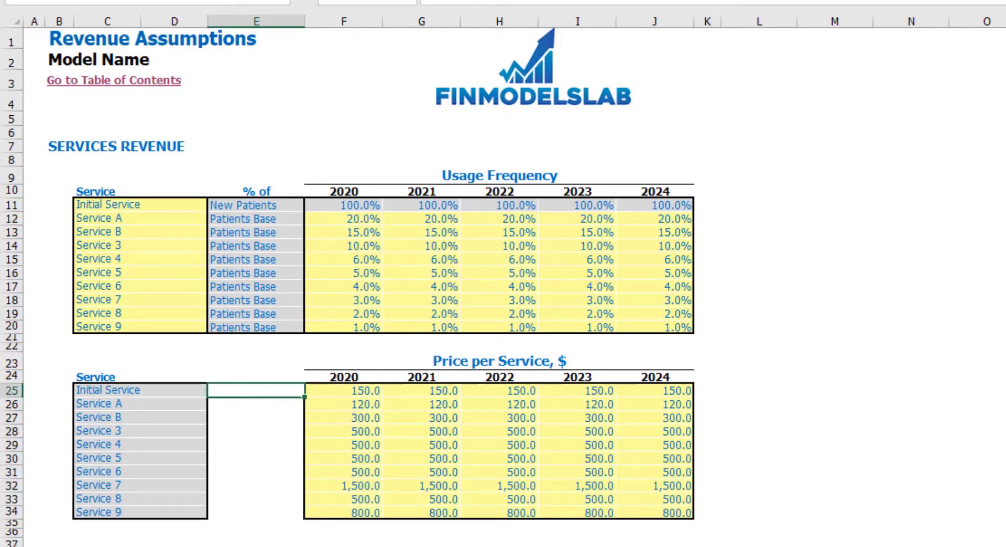
- Set the Initial Service's cost of materials on the COGS assumptions sheet to 15%, 20%, 25%, 30% and 35% for 2020 through 2024
{"action": "key", "text": "ctrl+Page_Down"}
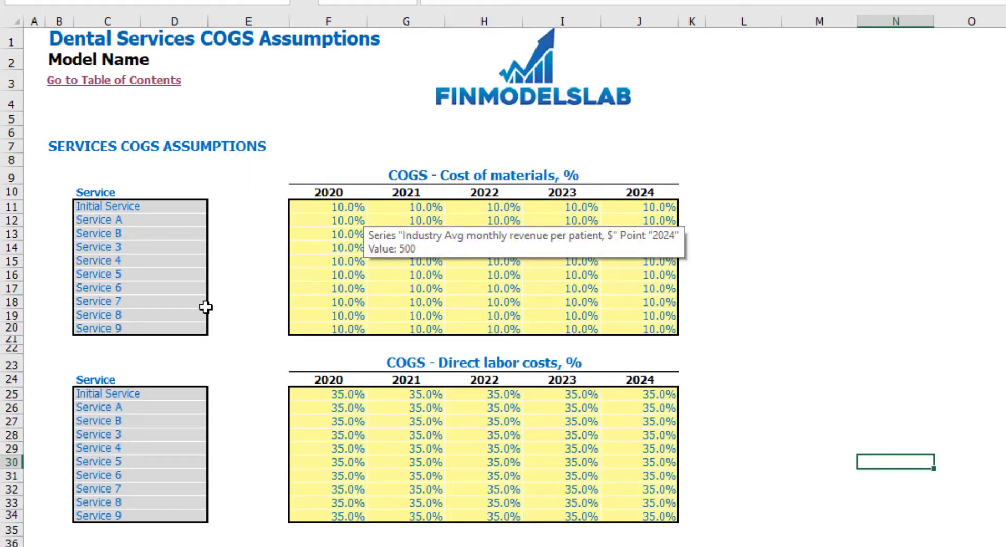
{"action": "left_click", "coordinate": [809, 280]}
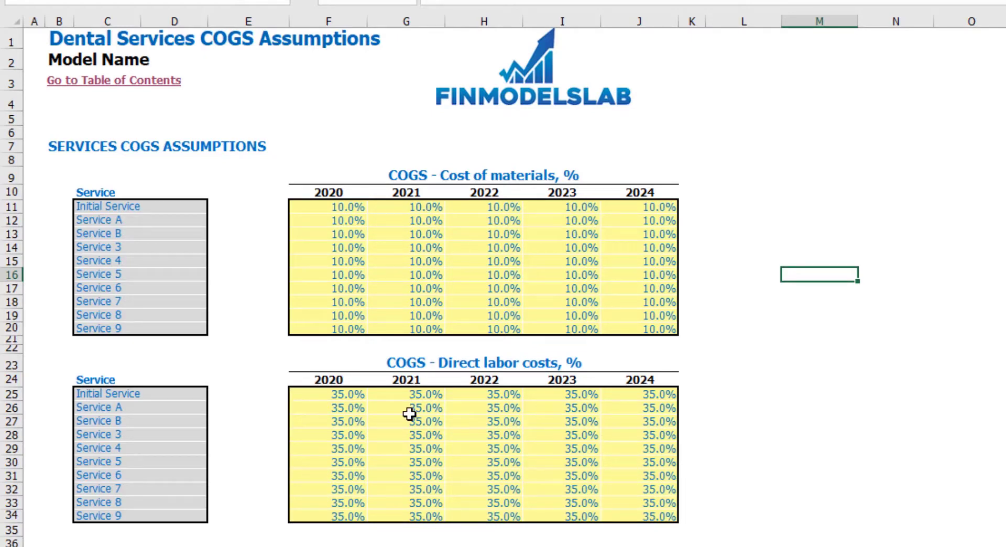
{"action": "left_click_drag", "start_coordinate": [346, 209], "coordinate": [647, 210]}
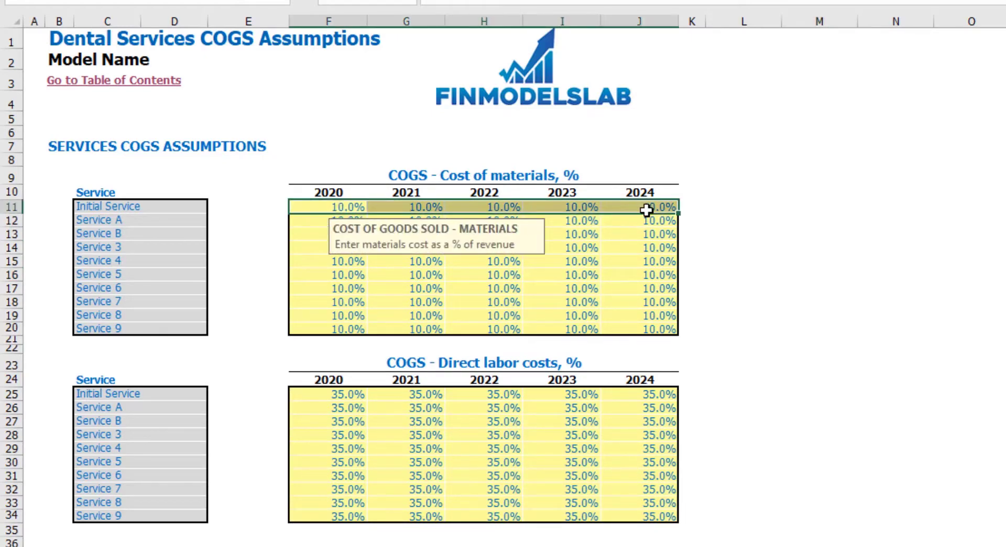
{"action": "left_click", "coordinate": [353, 206]}
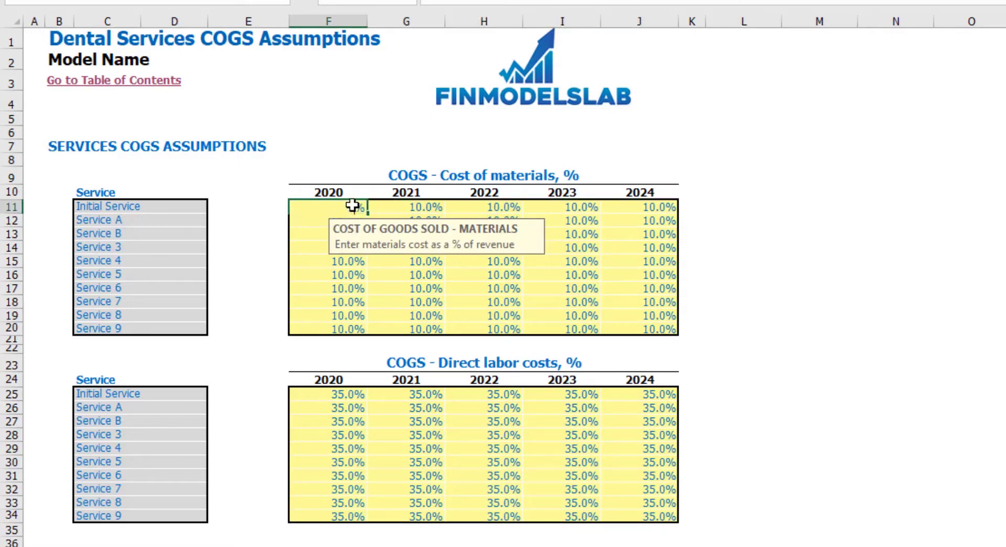
{"action": "type", "text": "15"}
{"action": "key", "text": "Tab"}
{"action": "type", "text": "20"}
{"action": "key", "text": "Tab"}
{"action": "type", "text": "2"}
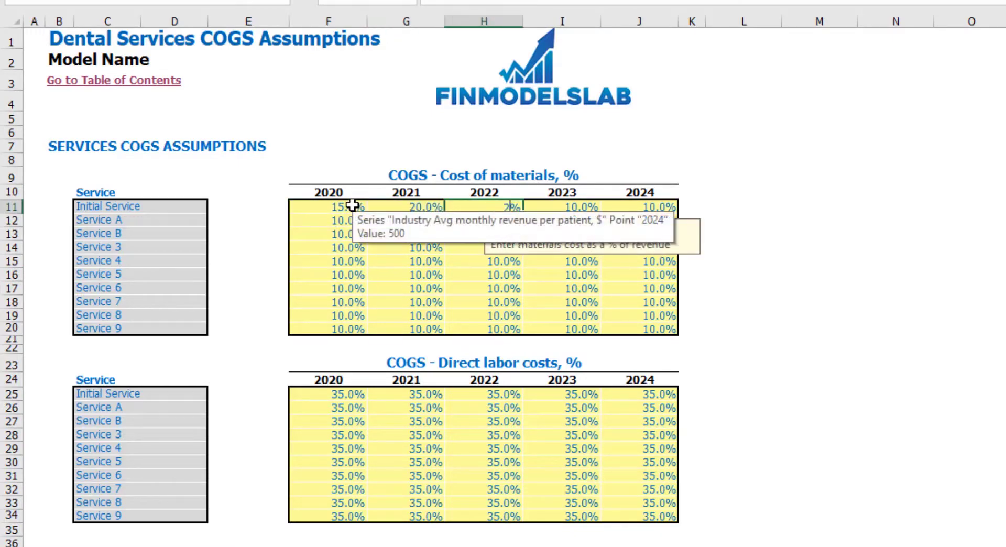
{"action": "type", "text": "5"}
{"action": "key", "text": "Tab"}
{"action": "type", "text": "30"}
{"action": "key", "text": "Tab"}
{"action": "type", "text": "35"}
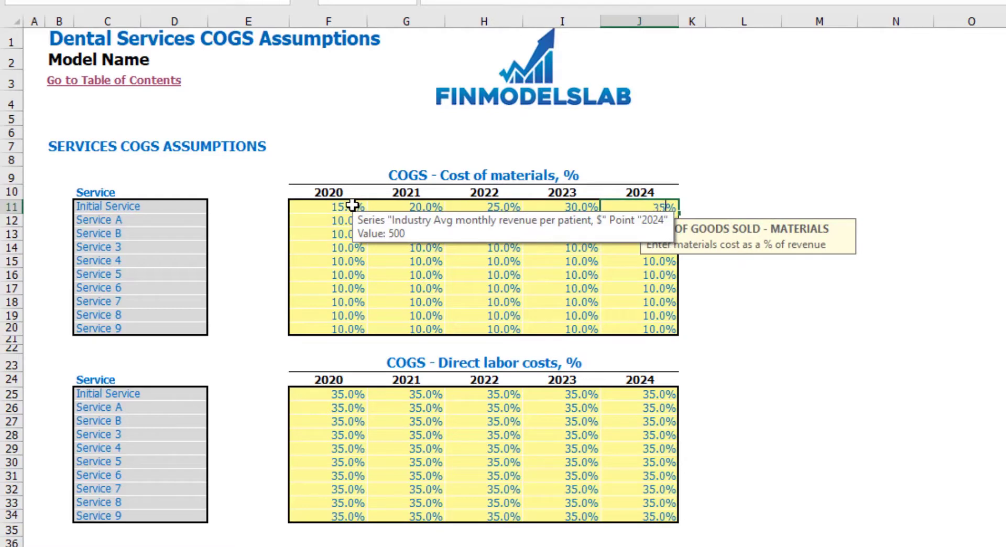
{"action": "key", "text": "Return"}
{"action": "left_click", "coordinate": [860, 288]}
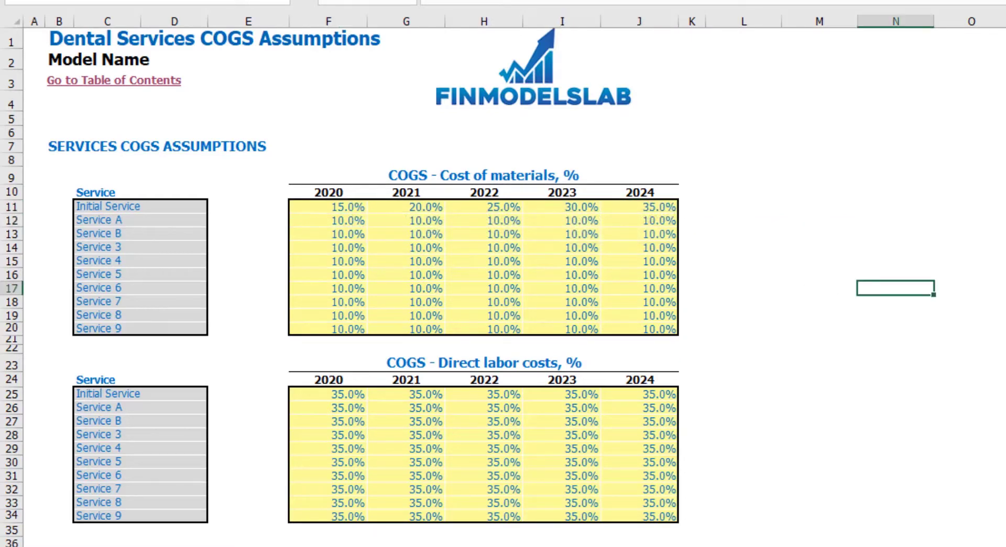
- Set the launch date of Other Product 1 to Jun-20 on the Extra Revenue & COGS sheet
{"action": "key", "text": "ctrl+Page_Down"}
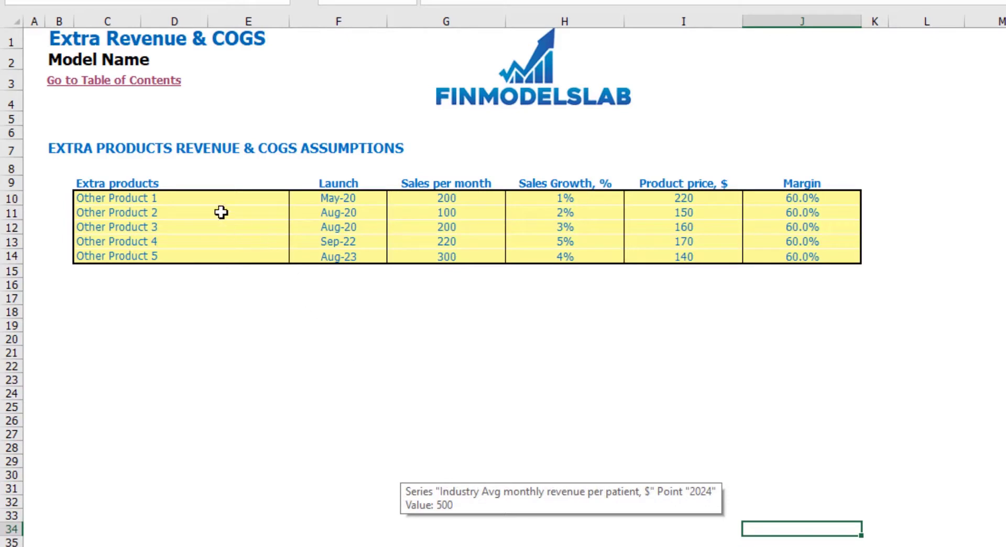
{"action": "left_click_drag", "start_coordinate": [191, 198], "coordinate": [180, 253]}
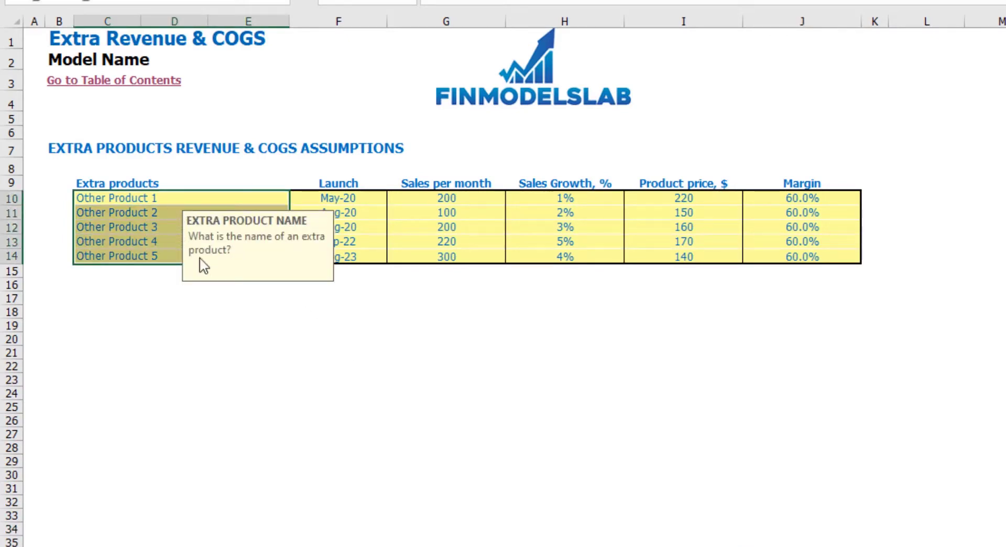
{"action": "left_click", "coordinate": [367, 198]}
{"action": "left_click", "coordinate": [394, 198]}
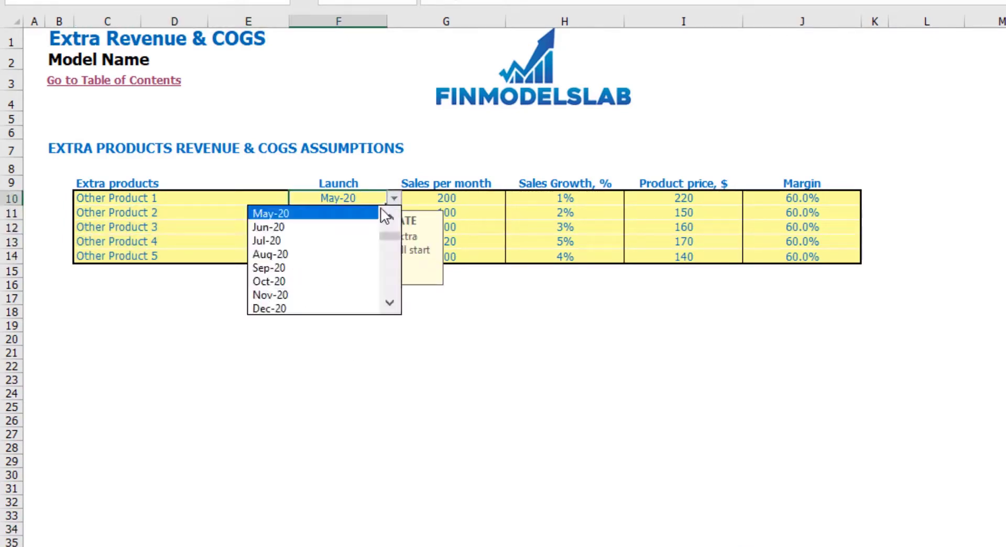
{"action": "left_click", "coordinate": [356, 236]}
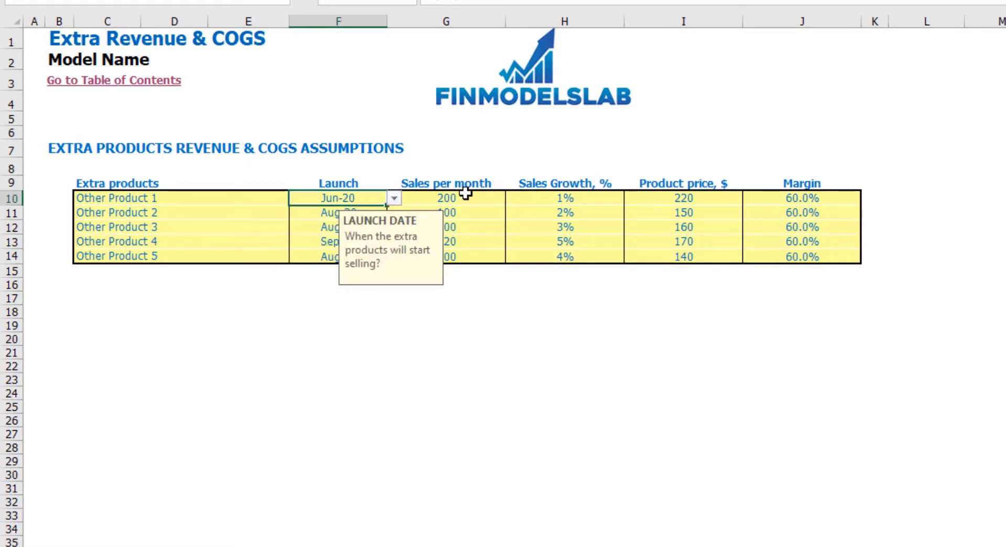
{"action": "left_click_drag", "start_coordinate": [461, 194], "coordinate": [462, 247]}
{"action": "left_click", "coordinate": [384, 309]}
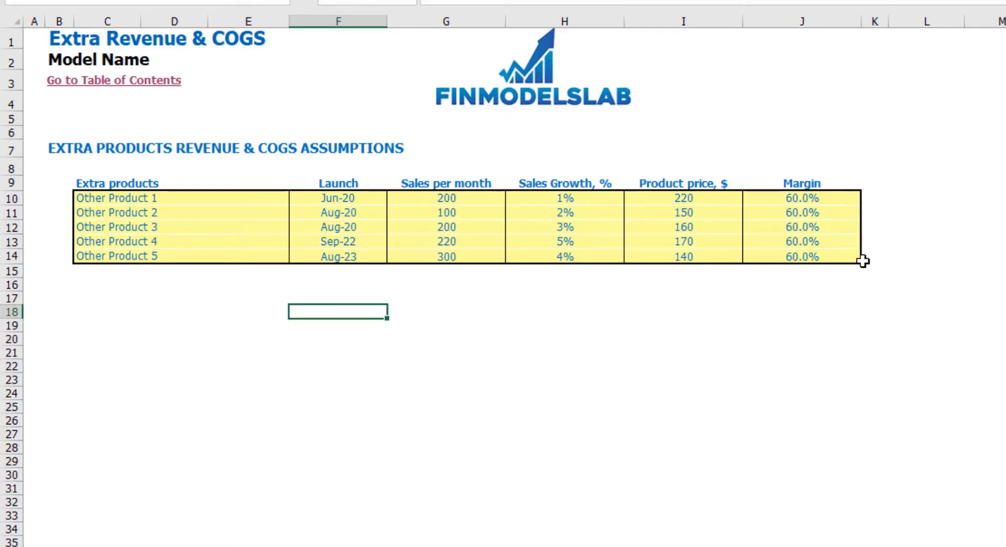
- Set the product price of Other Product 1 to 250 and its margin to 70%
{"action": "left_click", "coordinate": [715, 197]}
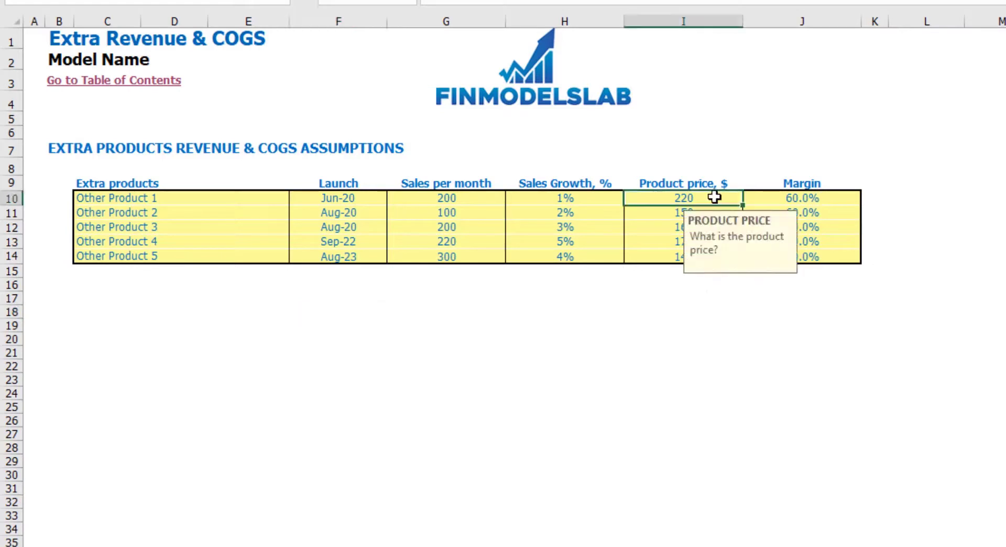
{"action": "key", "text": "Tab"}
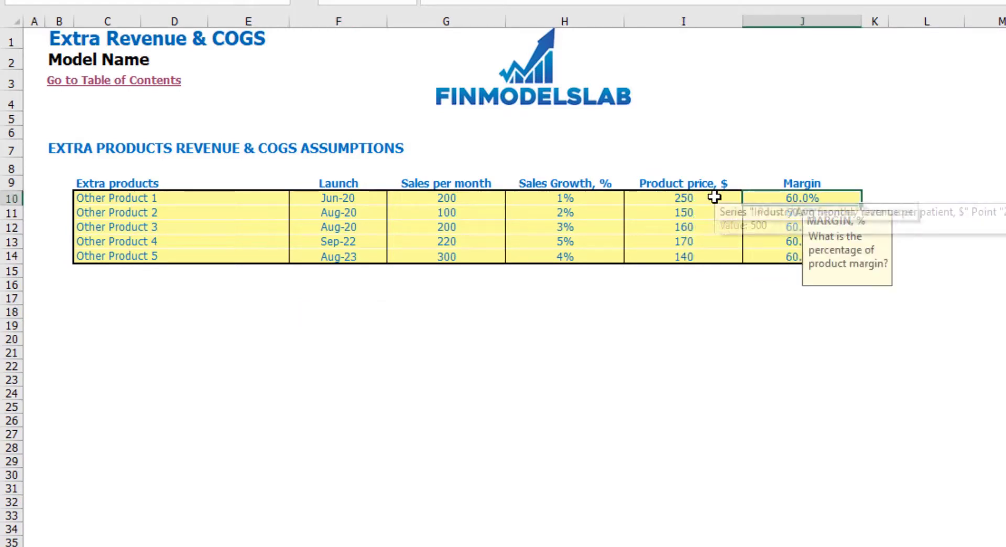
{"action": "type", "text": "70"}
{"action": "key", "text": "Return"}
{"action": "left_click", "coordinate": [609, 301]}
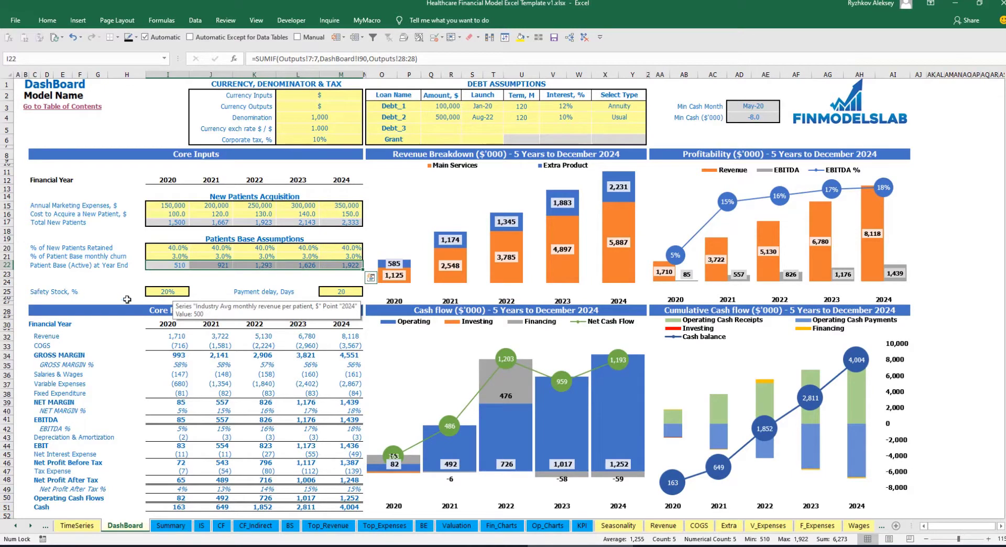
- Review the safety stock and payment delay inputs on the DashBoard sheet and the Inventory and Accounts Payable rows on the balance sheet
{"action": "left_click", "coordinate": [153, 292]}
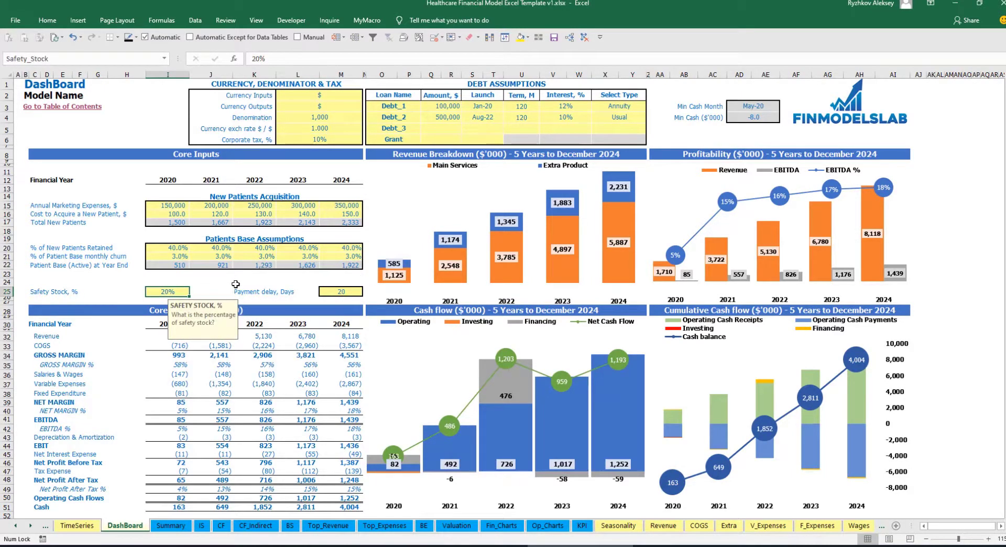
{"action": "left_click", "coordinate": [342, 291]}
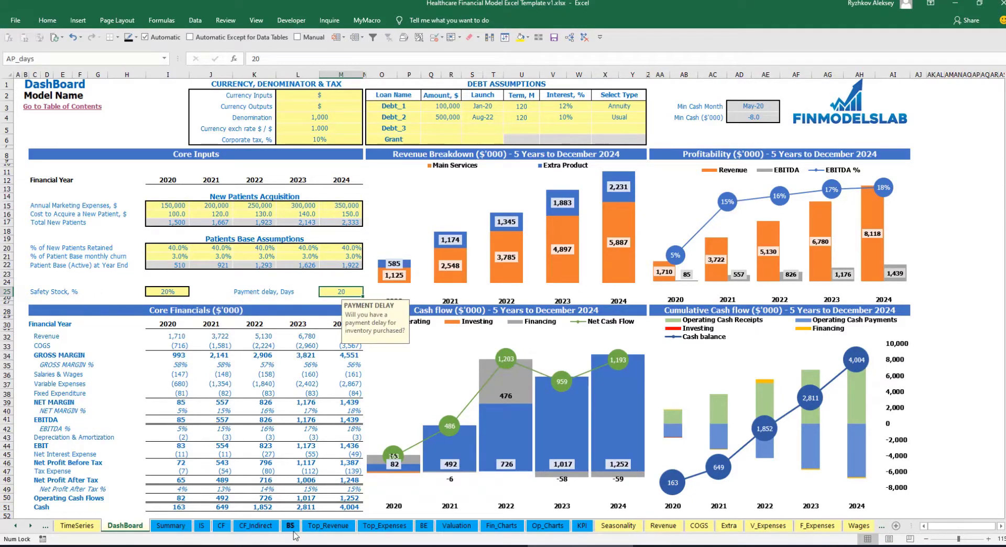
{"action": "left_click", "coordinate": [290, 526]}
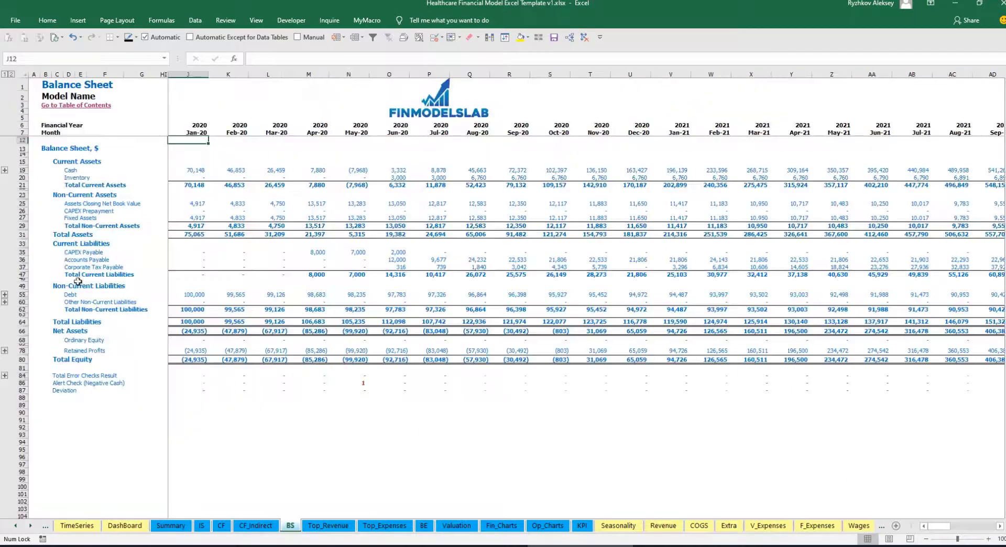
{"action": "left_click", "coordinate": [20, 178]}
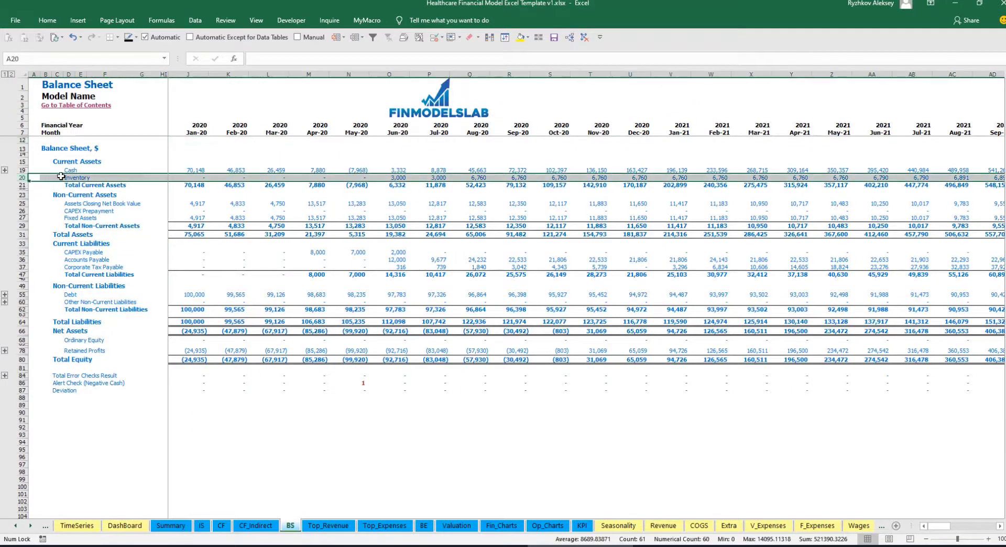
{"action": "left_click", "coordinate": [20, 260]}
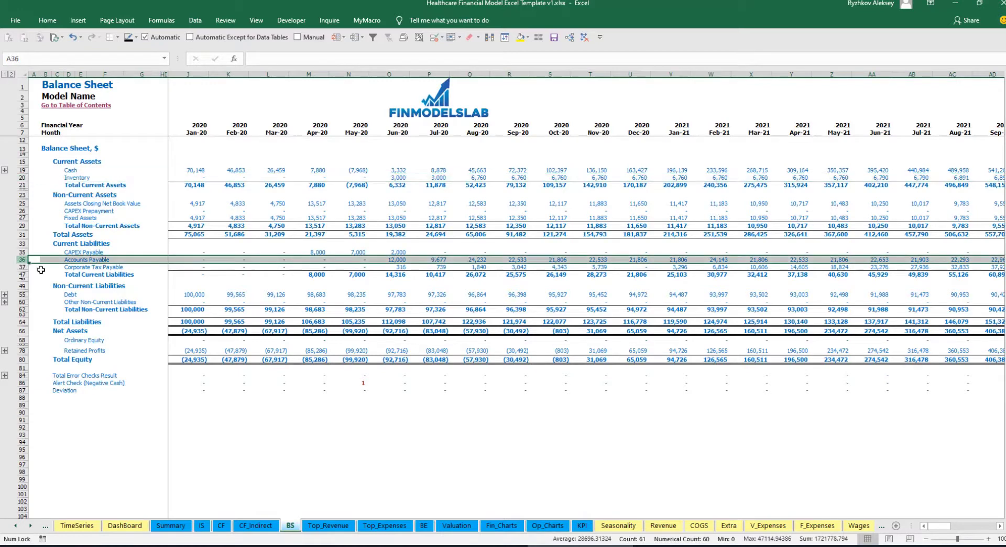
{"action": "left_click", "coordinate": [125, 525]}
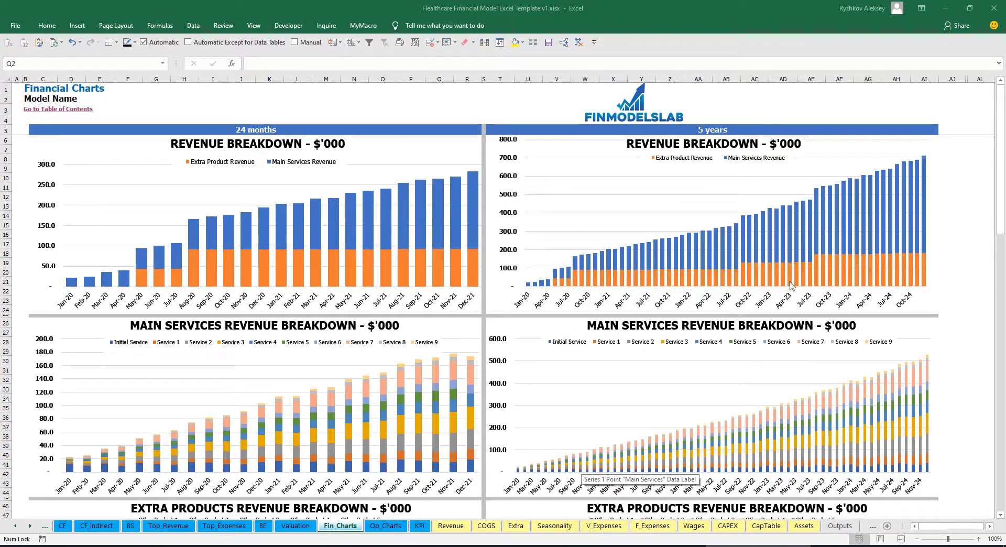
- Review the revenue breakdown, operating cash flow, cash balance and EBITDA charts on the Financial Charts sheet
{"action": "mouse_move", "coordinate": [812, 288]}
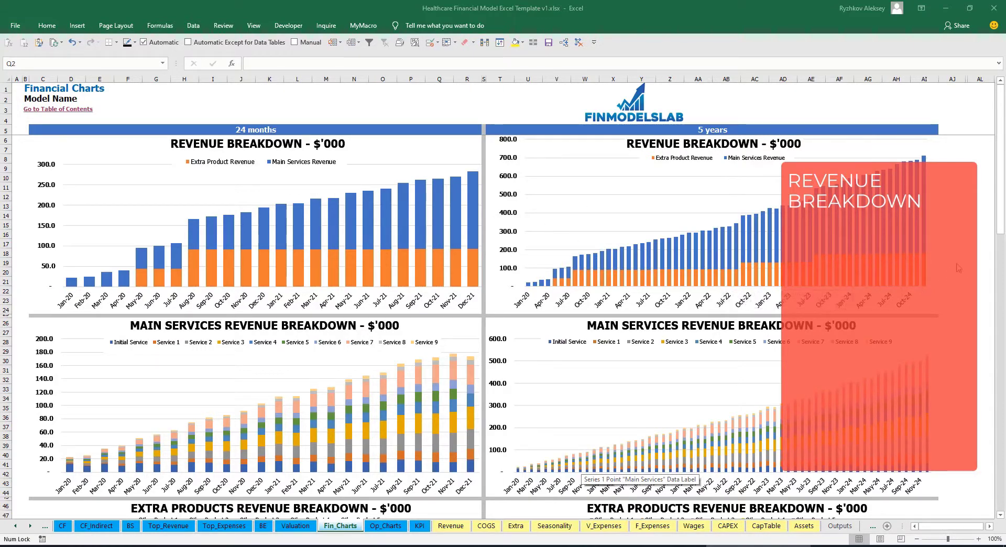
{"action": "scroll", "coordinate": [960, 267], "scroll_direction": "down", "scroll_amount": 7}
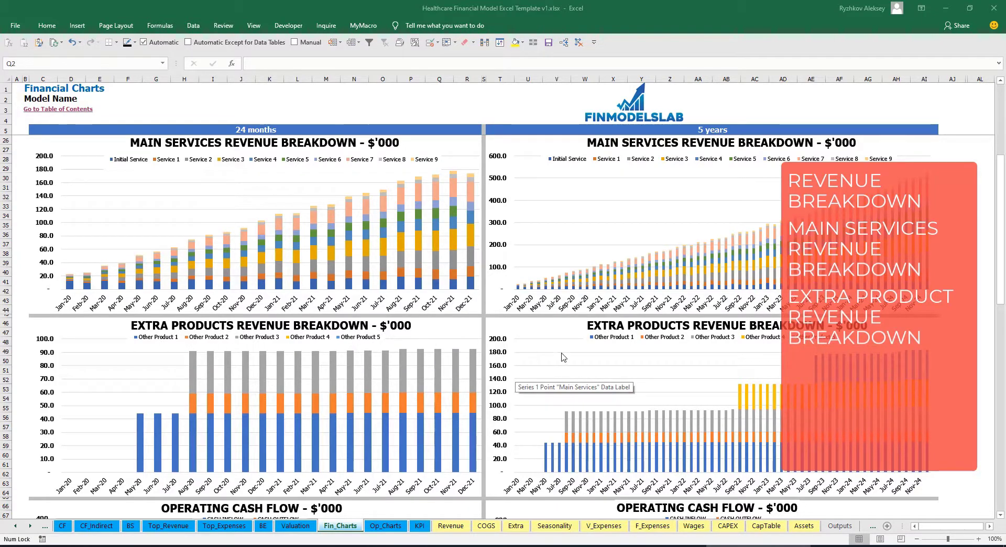
{"action": "scroll", "coordinate": [564, 357], "scroll_direction": "down", "scroll_amount": 13}
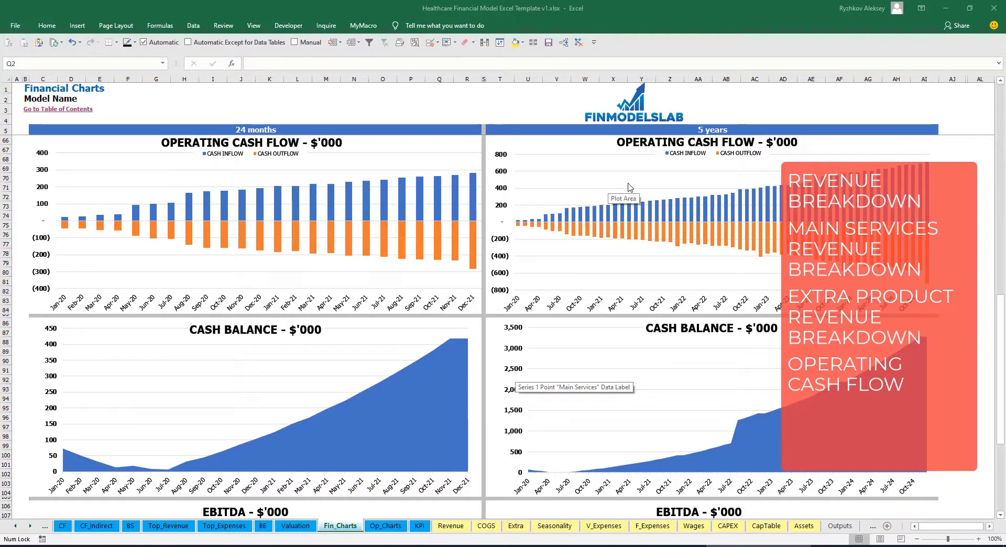
{"action": "scroll", "coordinate": [587, 251], "scroll_direction": "down", "scroll_amount": 7}
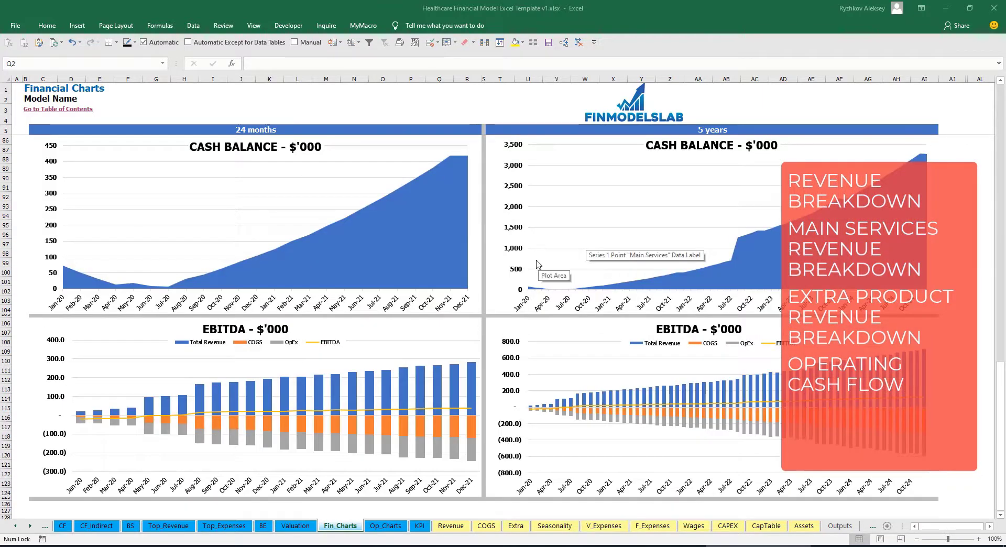
{"action": "scroll", "coordinate": [538, 263], "scroll_direction": "down", "scroll_amount": 7}
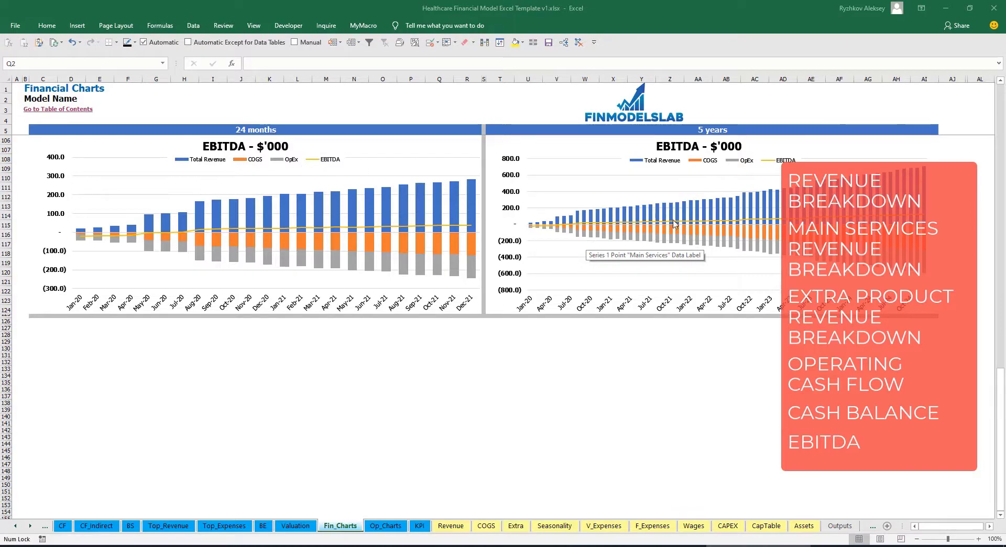
{"action": "scroll", "coordinate": [675, 224], "scroll_direction": "up", "scroll_amount": 20}
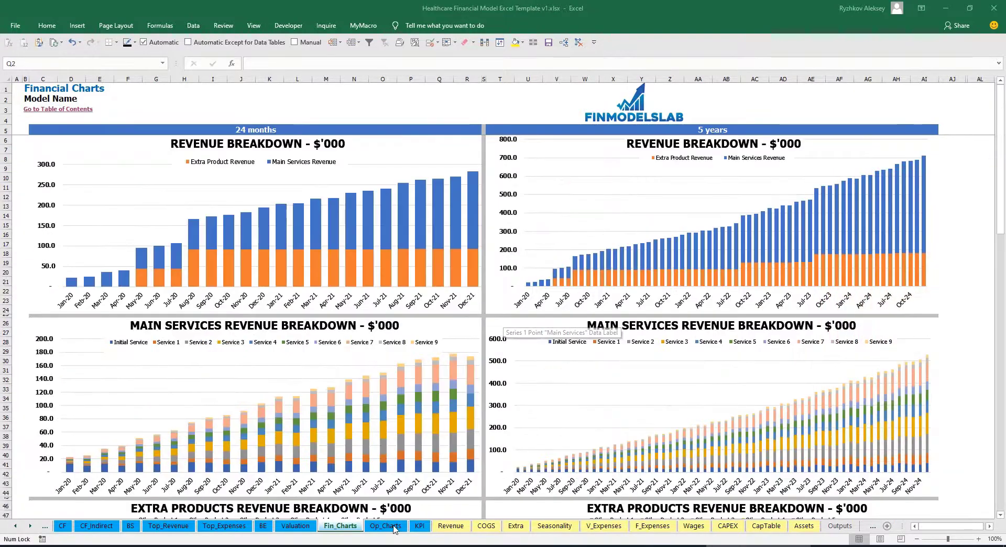
- Review the employee productivity and average monthly revenue per patient charts on the Operational Charts sheet
{"action": "left_click", "coordinate": [394, 527]}
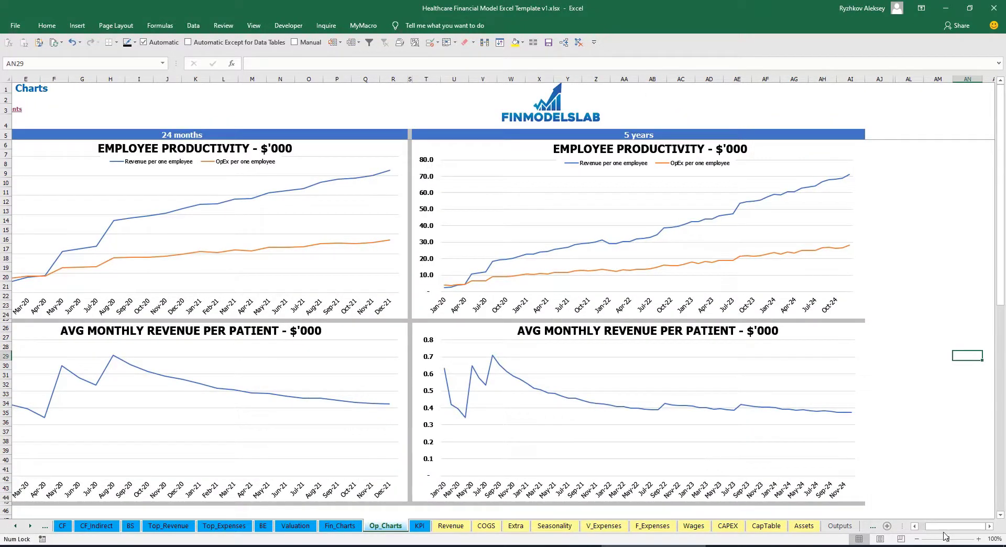
{"action": "left_click_drag", "start_coordinate": [946, 526], "coordinate": [923, 526]}
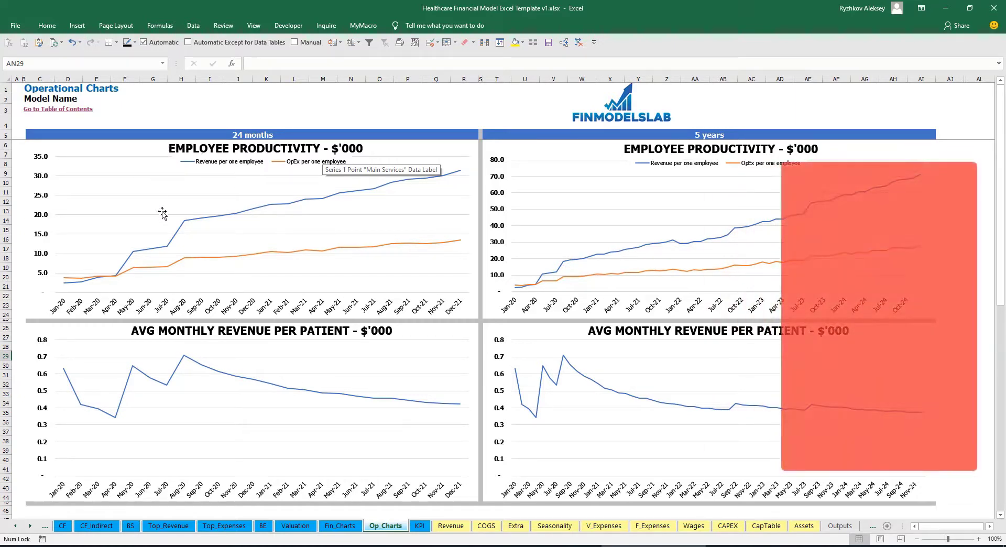
{"action": "left_click", "coordinate": [252, 111]}
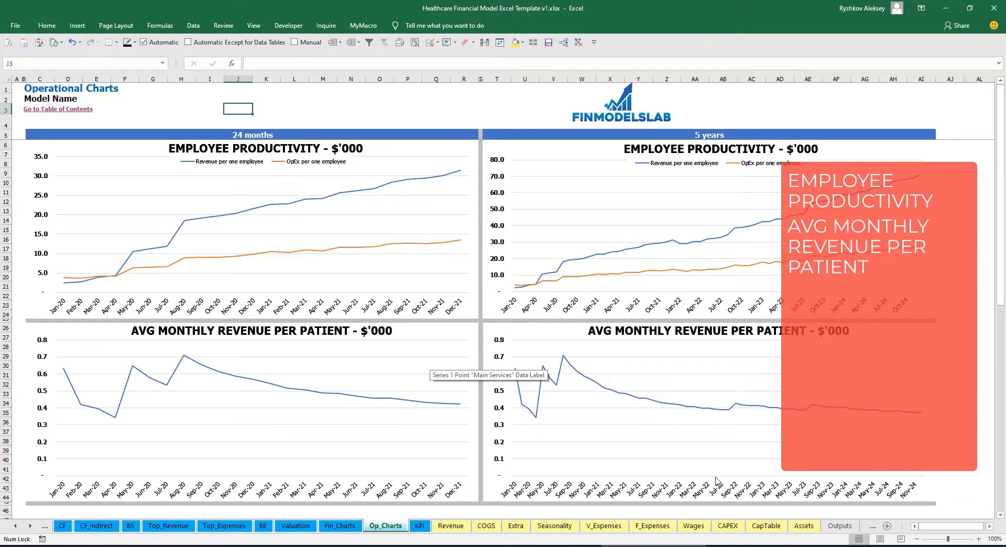
- Set the industry gross margin benchmark to 70% on the KPI sheet and highlight the model's KPI values for 2020 through 2024
{"action": "key", "text": "ctrl+Page_Down"}
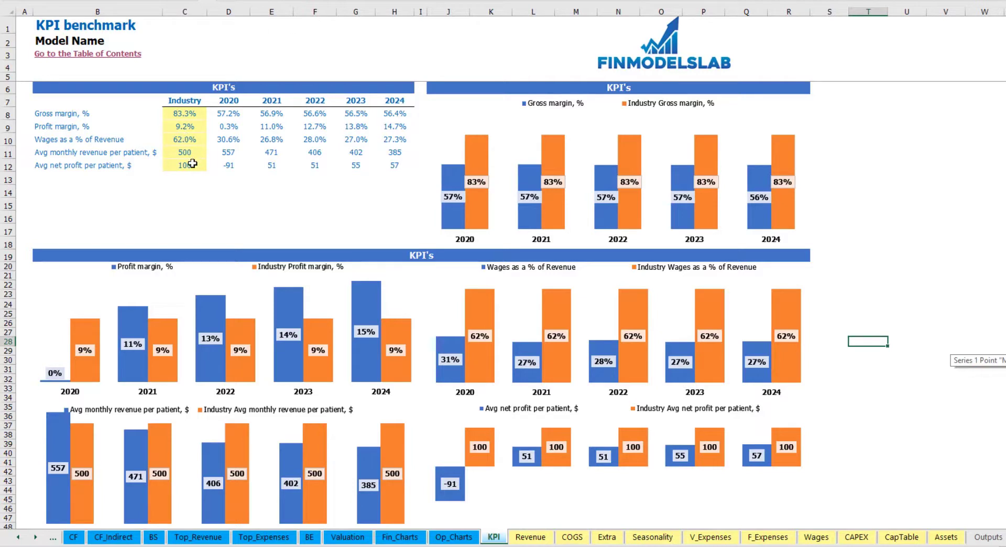
{"action": "left_click", "coordinate": [186, 112]}
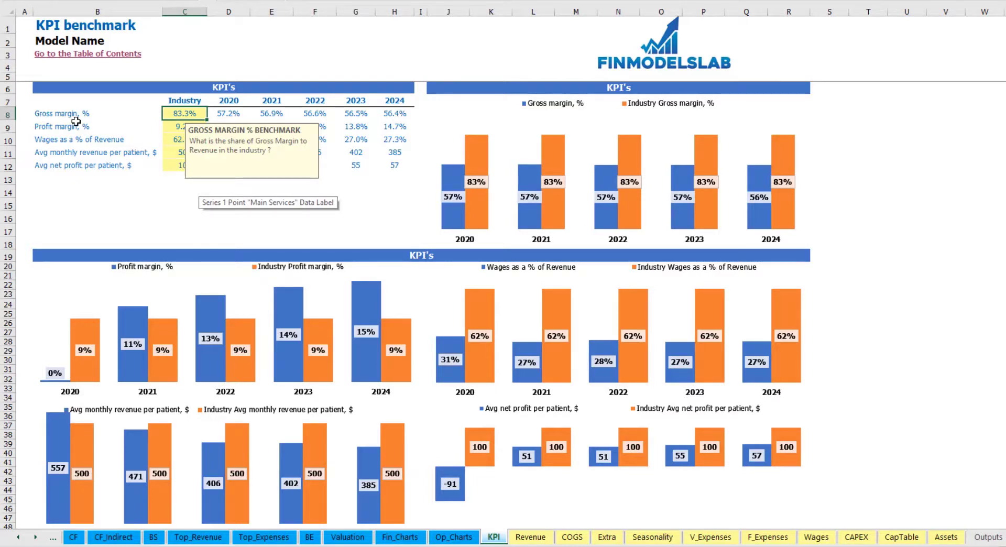
{"action": "key", "text": "Return"}
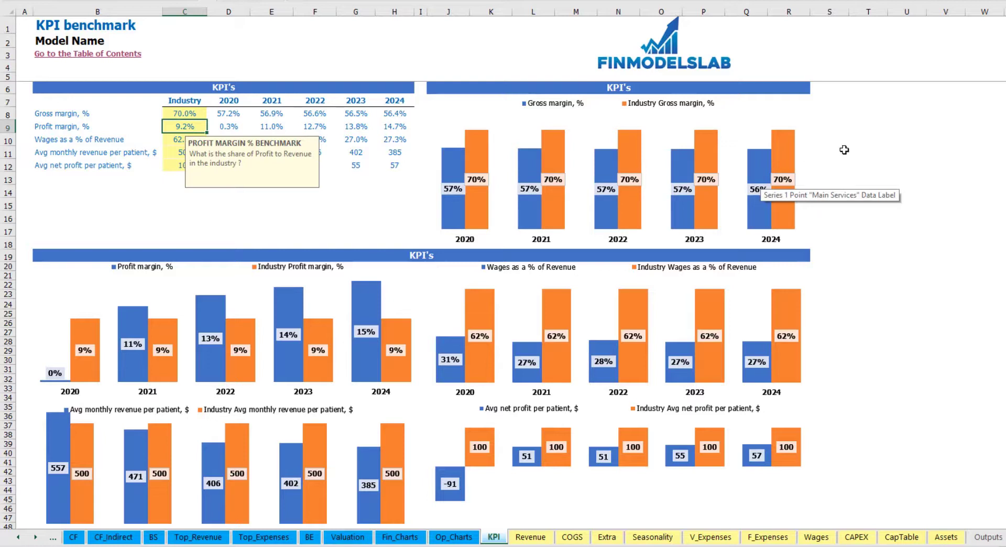
{"action": "left_click", "coordinate": [866, 113]}
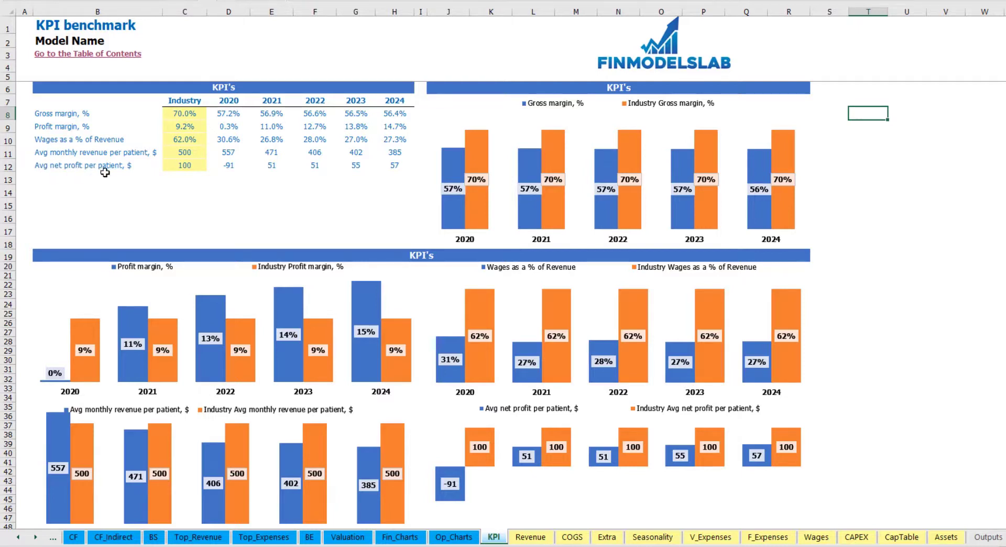
{"action": "left_click_drag", "start_coordinate": [228, 116], "coordinate": [388, 168]}
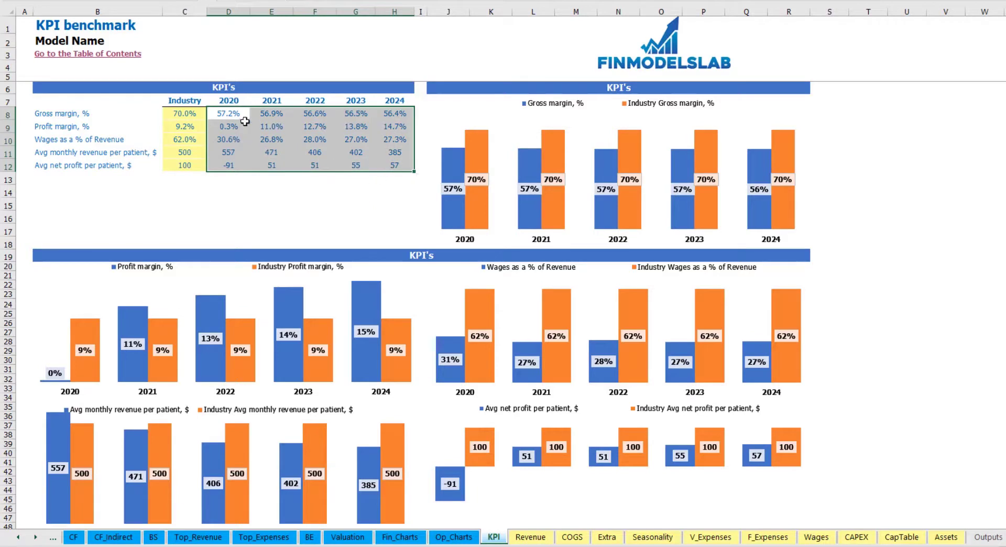
- Review the charts comparing the model's KPIs with the industry benchmarks on the KPI sheet
{"action": "left_click", "coordinate": [229, 188]}
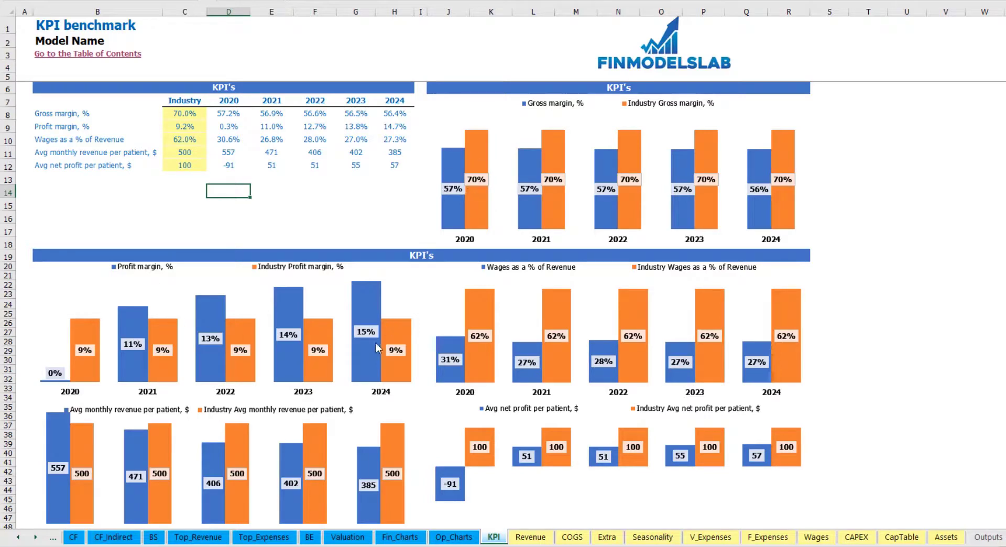
{"action": "scroll", "coordinate": [379, 349], "scroll_direction": "down", "scroll_amount": 3}
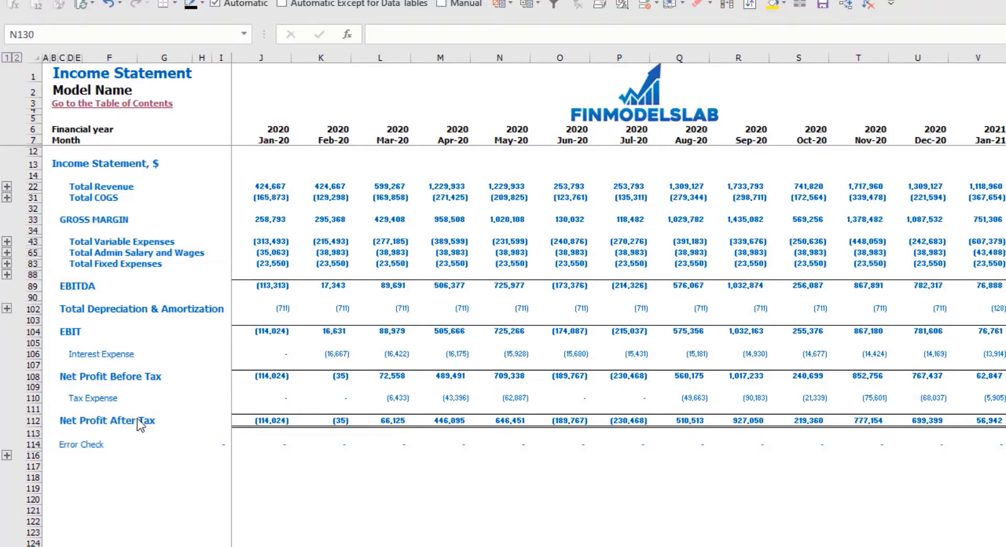
- Expand the Fixed Expenses, Variable Expenses and Revenue row groups on the Income Statement
{"action": "left_click", "coordinate": [7, 264]}
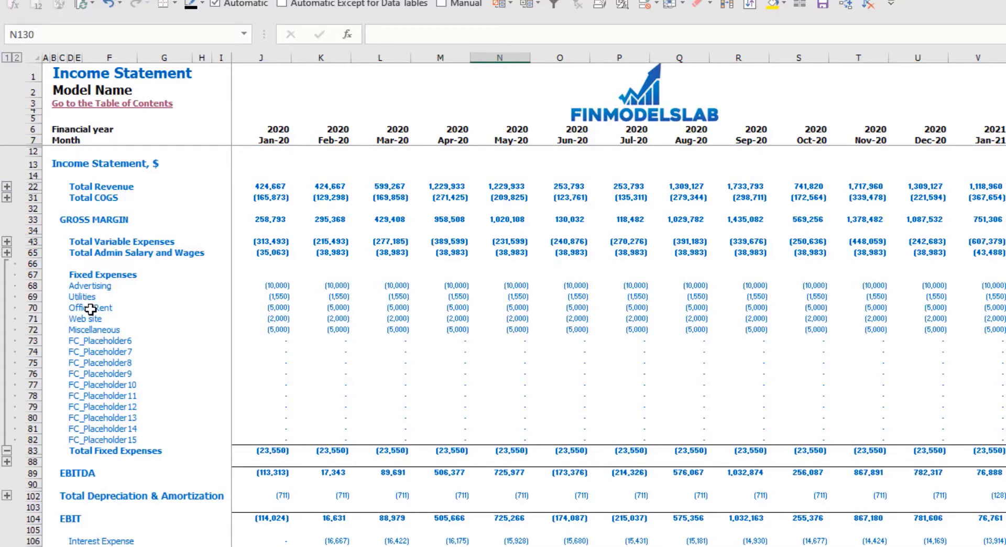
{"action": "left_click", "coordinate": [7, 242]}
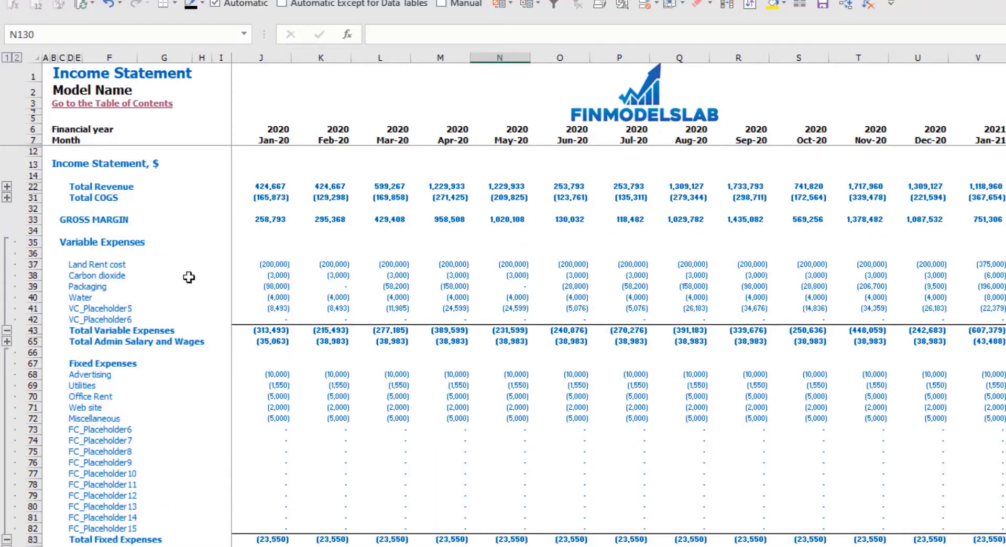
{"action": "left_click", "coordinate": [6, 186]}
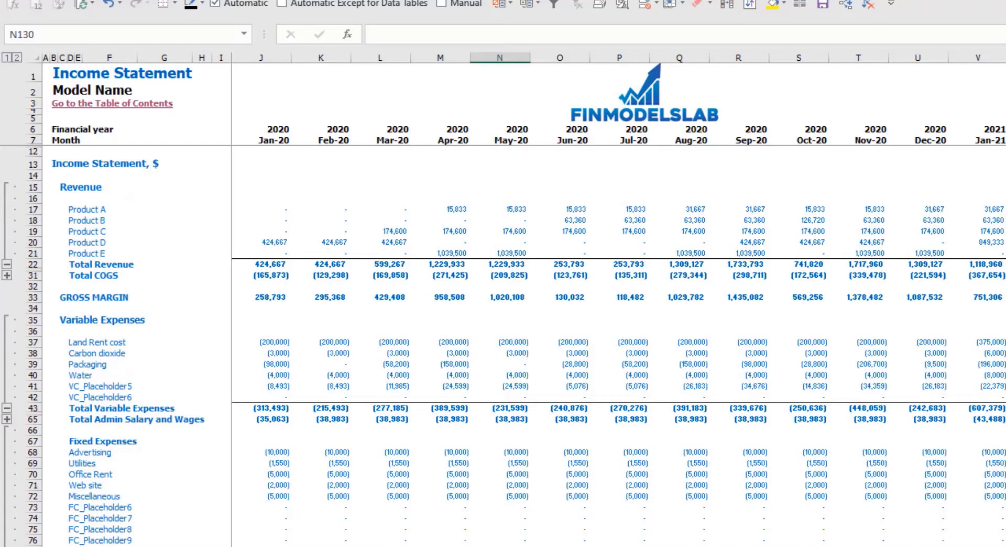
- Review the Cash Flow Statement sheet and the indirect method Cash Flow Statement sheet
{"action": "key", "text": "ctrl+Page_Down"}
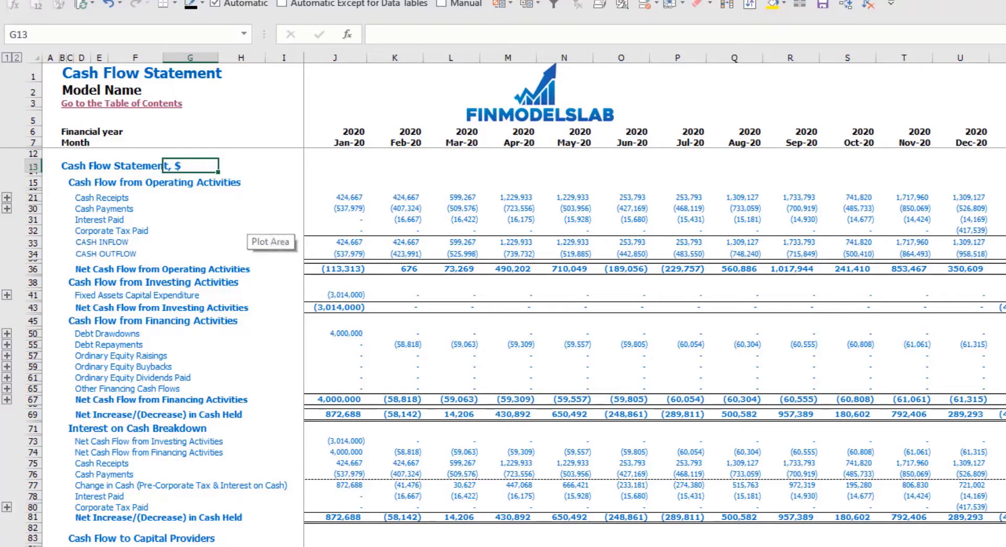
{"action": "key", "text": "ctrl+Page_Down"}
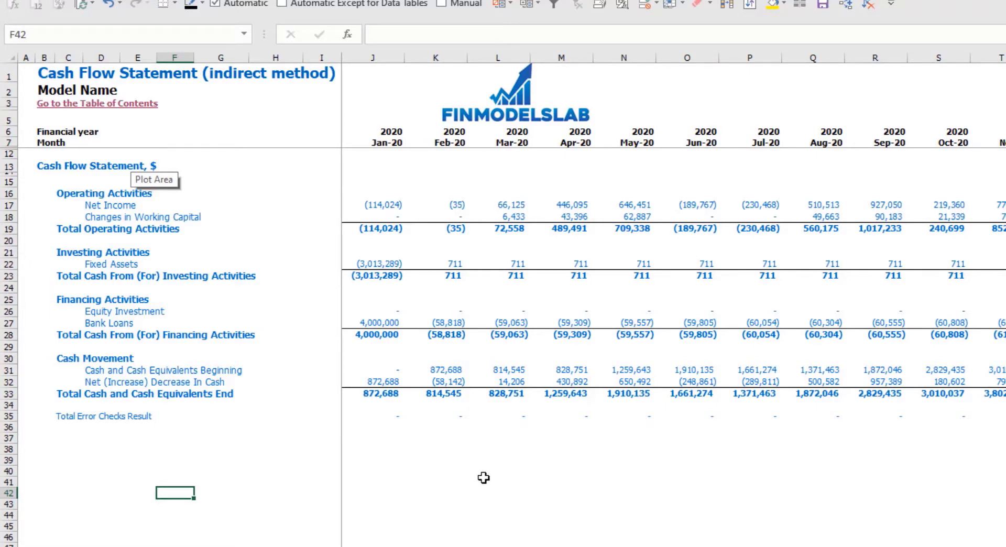
{"action": "key", "text": "ctrl+Page_Down"}
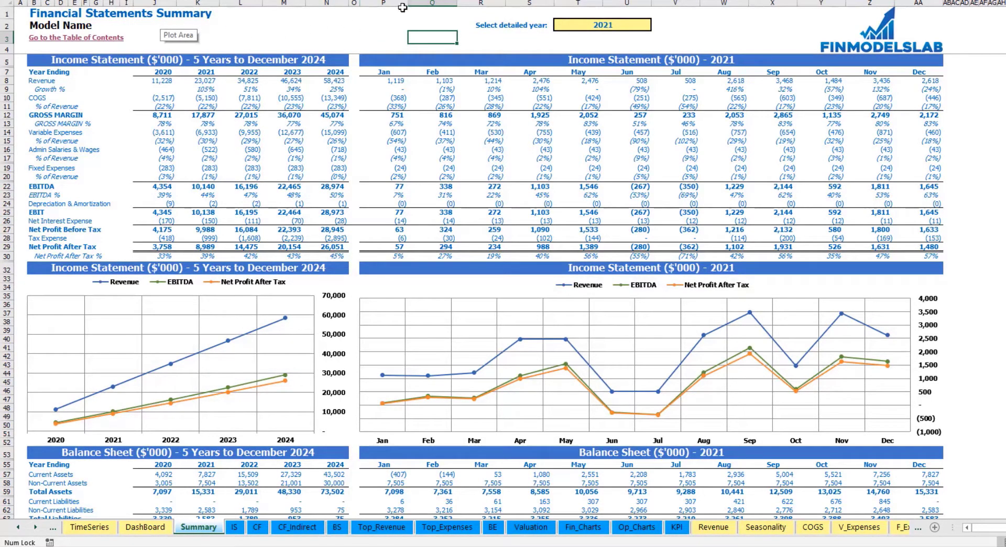
- Set the detailed year on the Financial Statements Summary sheet to 2022
{"action": "left_click", "coordinate": [645, 27]}
{"action": "left_click", "coordinate": [657, 24]}
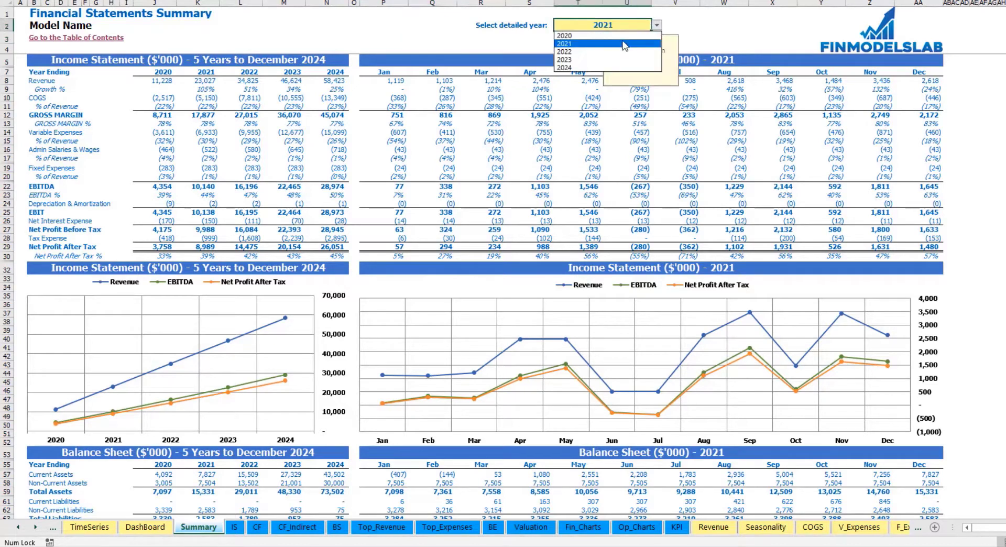
{"action": "left_click", "coordinate": [623, 52]}
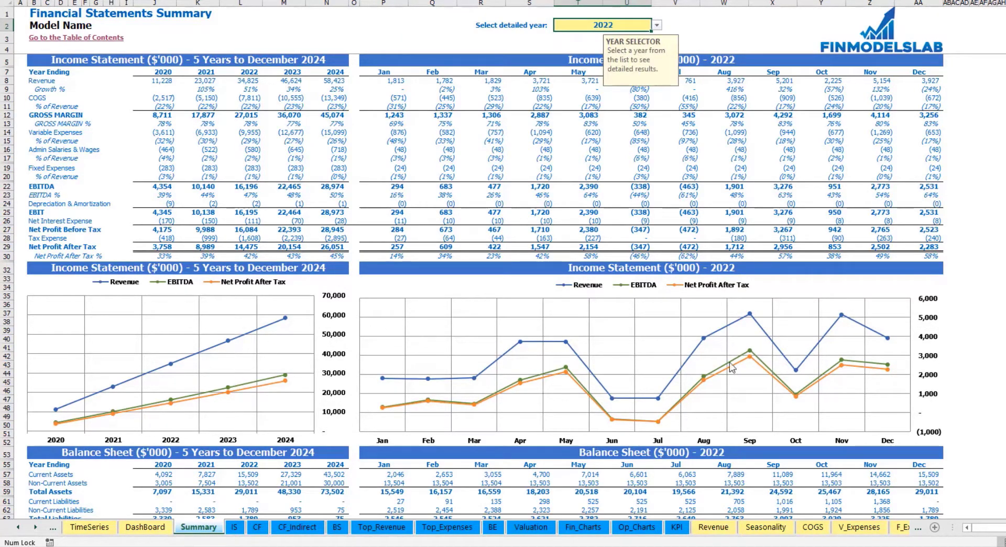
{"action": "left_click", "coordinate": [971, 212]}
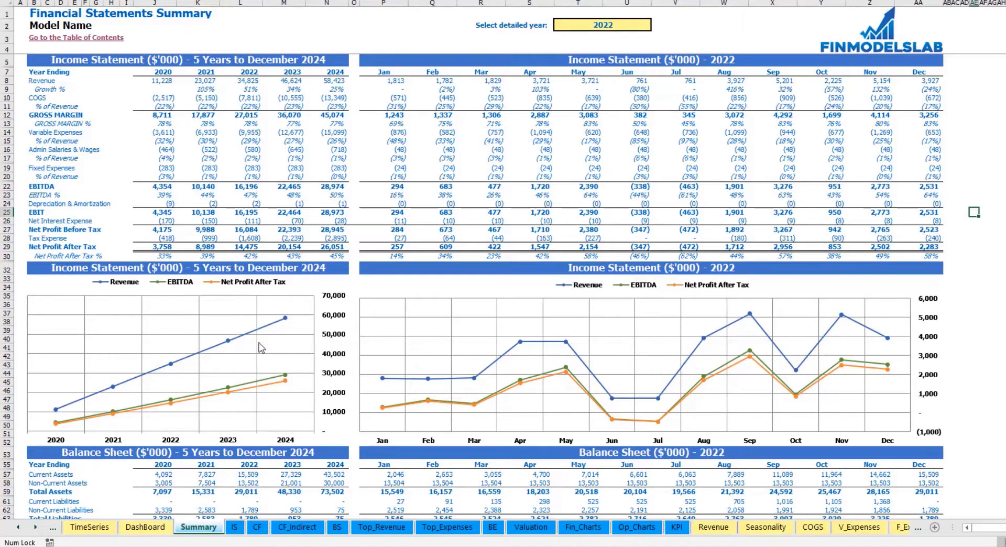
- Review the balance sheet and cash flow statement tables and charts on the Financial Statements Summary sheet
{"action": "scroll", "coordinate": [261, 347], "scroll_direction": "down", "scroll_amount": 10}
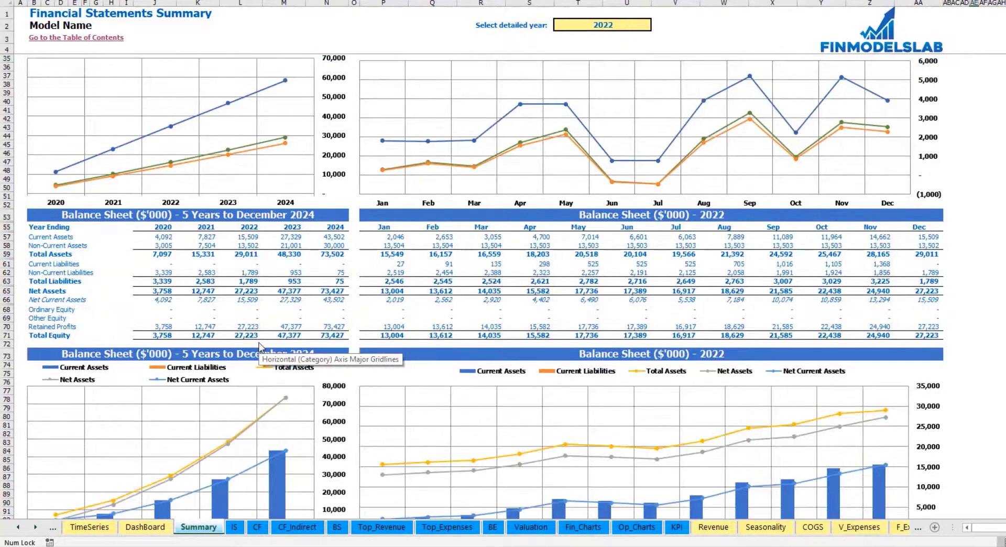
{"action": "scroll", "coordinate": [117, 248], "scroll_direction": "down", "scroll_amount": 3}
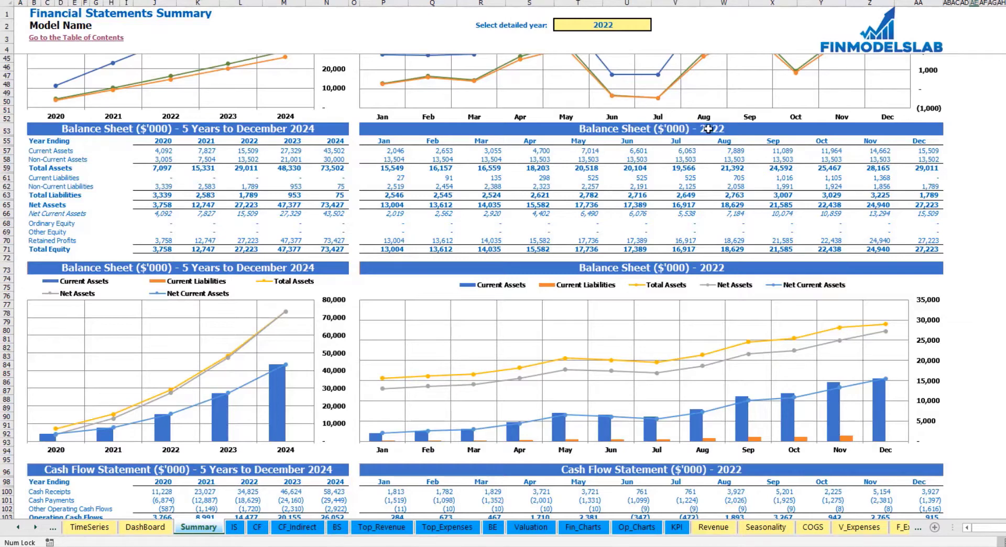
{"action": "scroll", "coordinate": [464, 254], "scroll_direction": "down", "scroll_amount": 15}
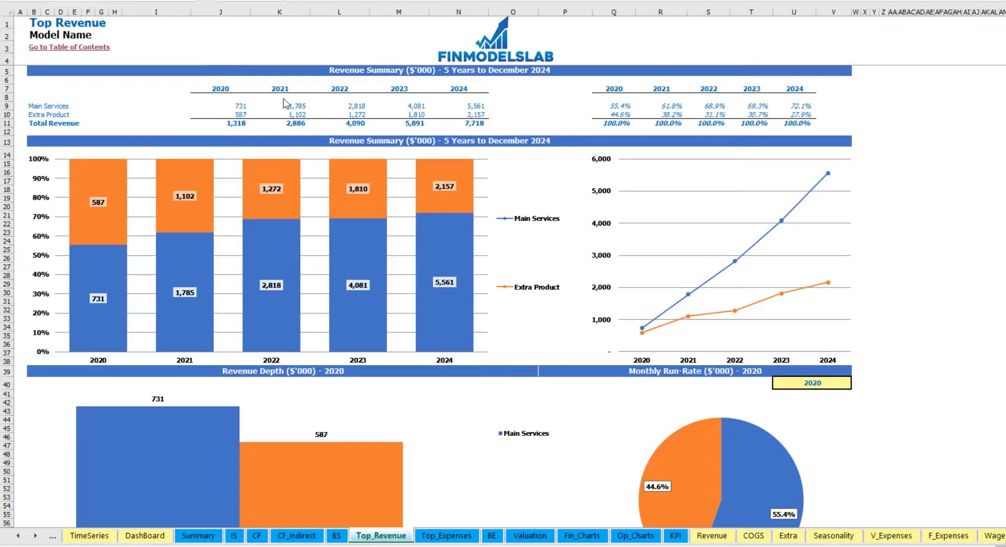
- Examine the five-year revenue amounts and percentage shares of Main Services and Extra Product on the Top Revenue sheet
{"action": "left_click_drag", "start_coordinate": [214, 90], "coordinate": [472, 124]}
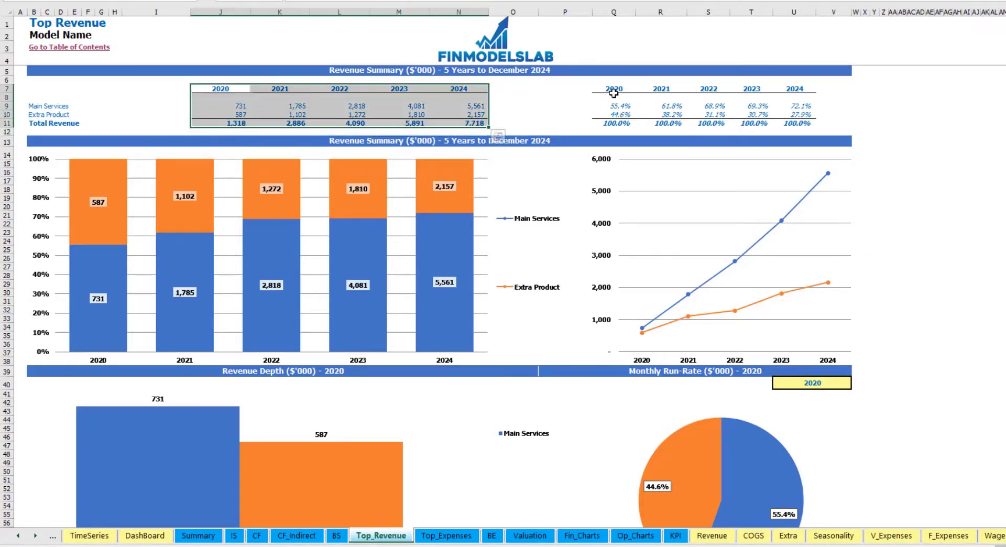
{"action": "left_click_drag", "start_coordinate": [616, 90], "coordinate": [782, 123]}
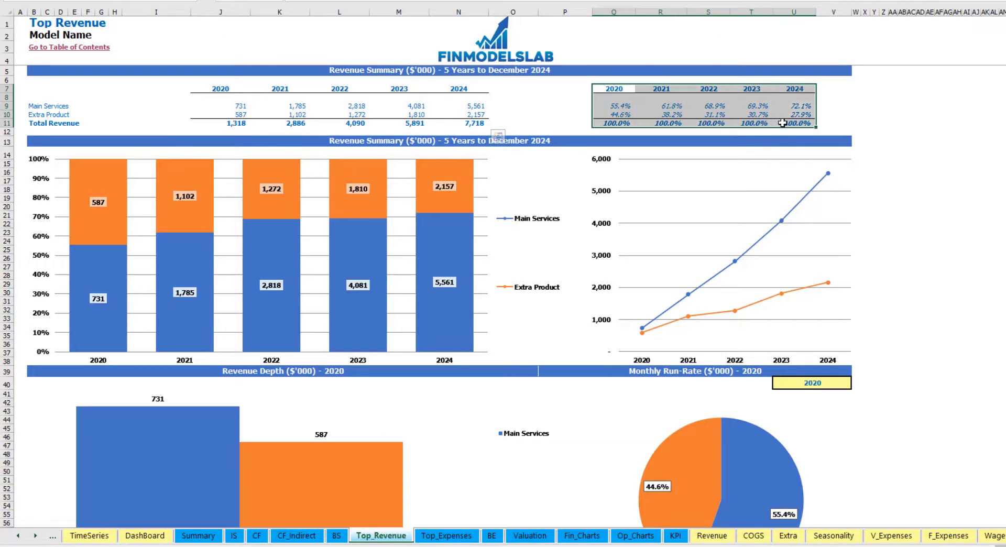
{"action": "left_click", "coordinate": [958, 141]}
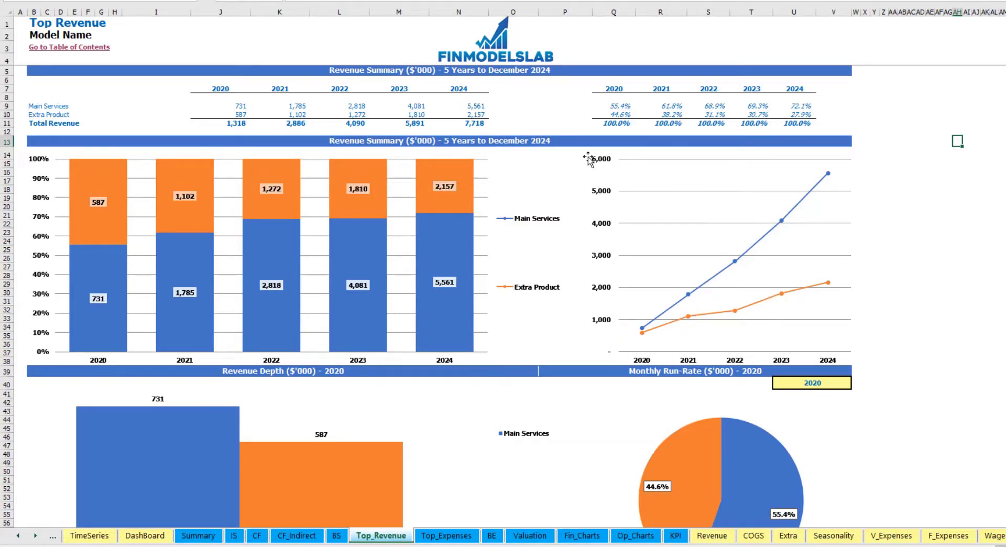
- Set the year for the Revenue Depth and Monthly Run-Rate charts to 2022
{"action": "scroll", "coordinate": [507, 175], "scroll_direction": "down", "scroll_amount": 7}
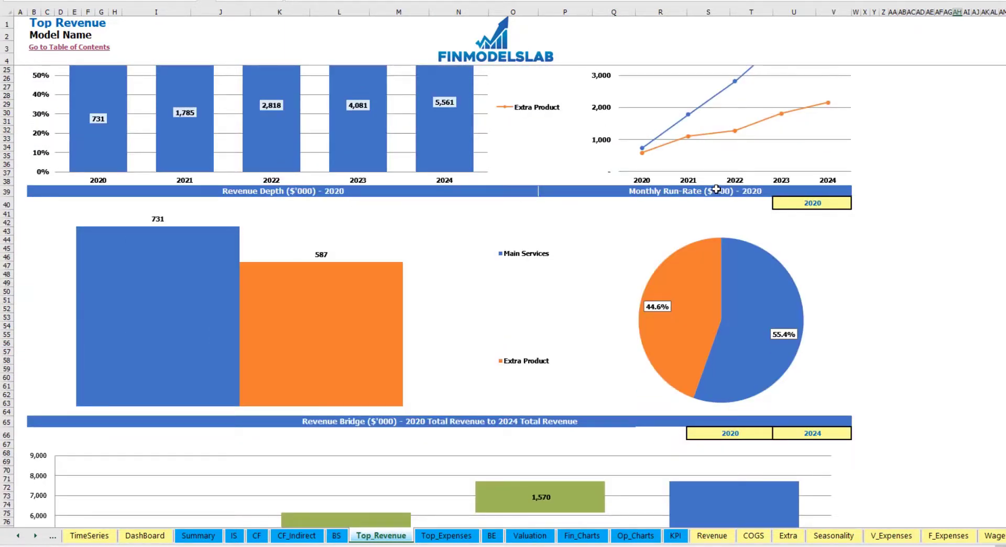
{"action": "left_click", "coordinate": [843, 204]}
{"action": "left_click", "coordinate": [858, 205]}
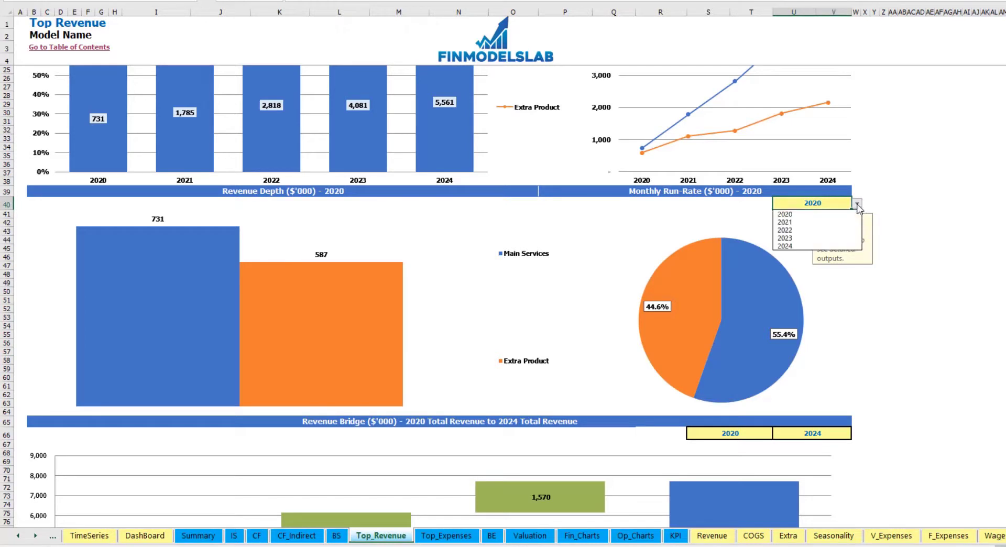
{"action": "left_click", "coordinate": [830, 234]}
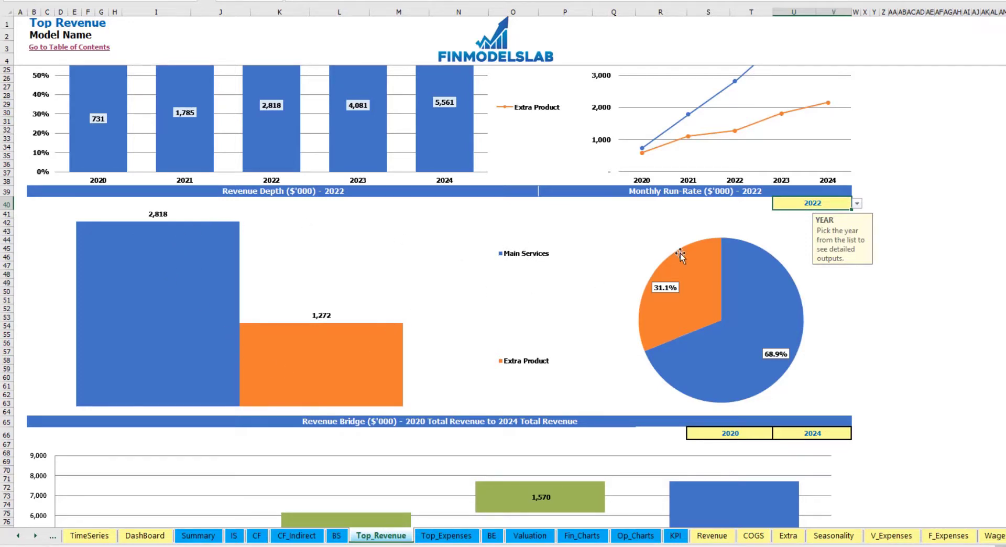
- Review the Revenue Bridge chart and inspect its first-year selector without changing the year
{"action": "scroll", "coordinate": [809, 310], "scroll_direction": "down", "scroll_amount": 7}
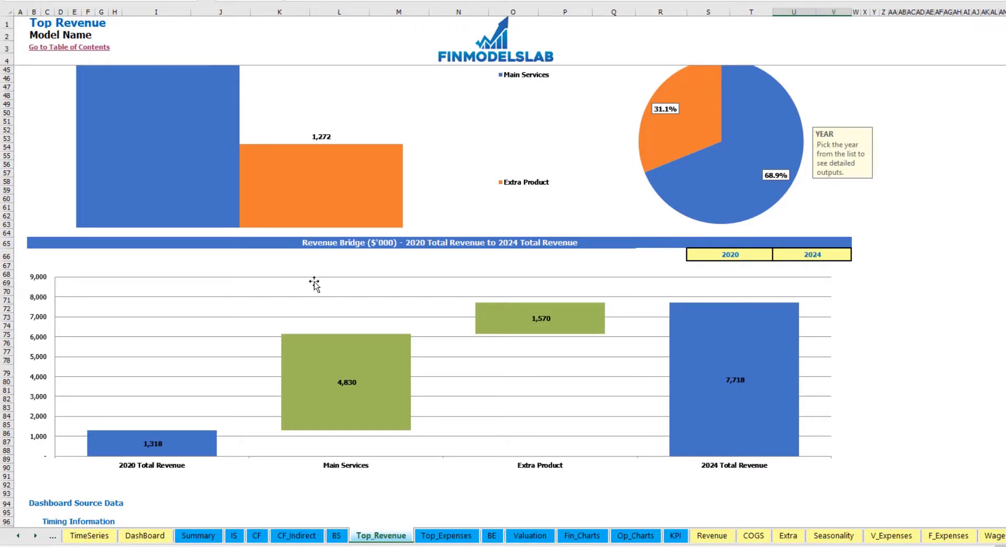
{"action": "left_click", "coordinate": [765, 252]}
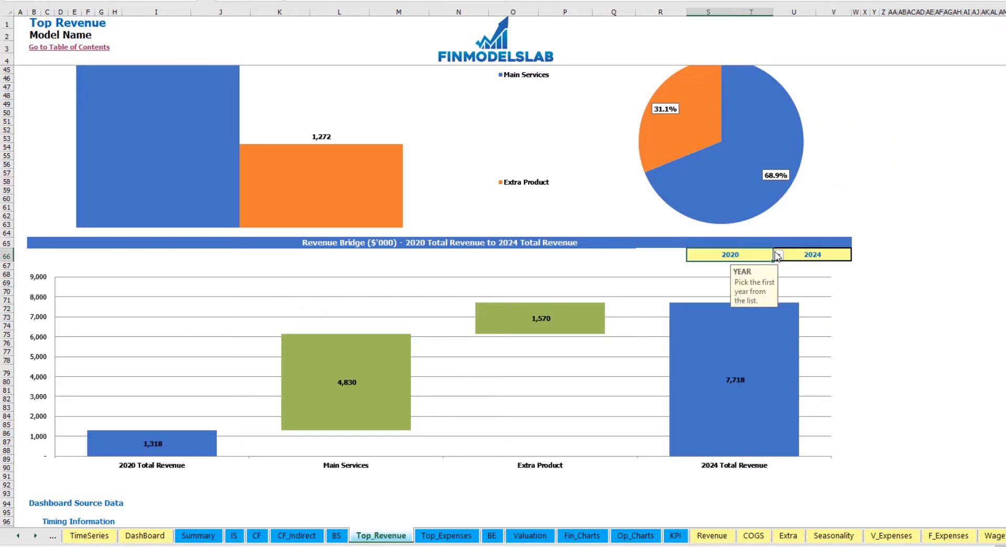
{"action": "left_click", "coordinate": [779, 255]}
{"action": "key", "text": "Escape"}
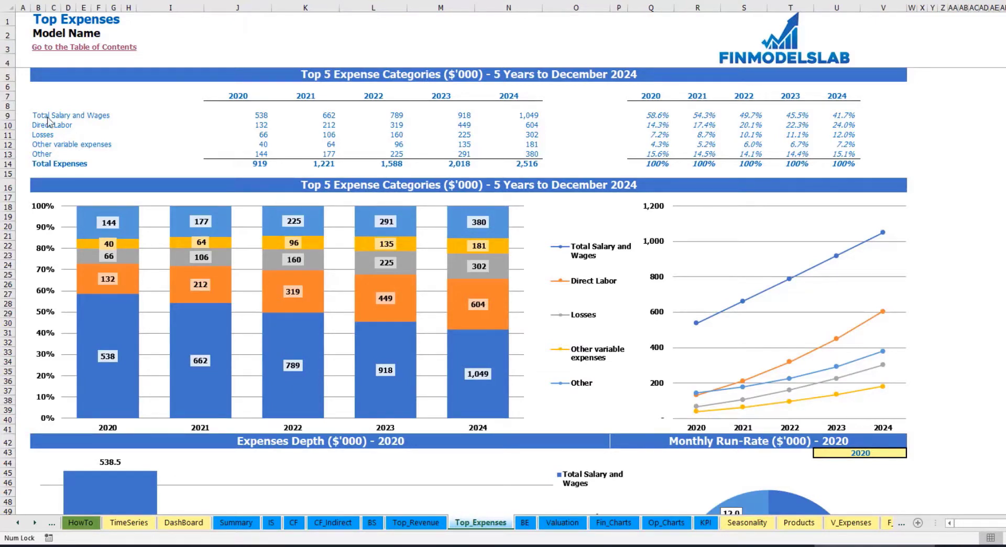
- Examine the top five expense category names, yearly amounts, totals and percentage shares on the Top Expenses sheet
{"action": "left_click_drag", "start_coordinate": [34, 116], "coordinate": [31, 146]}
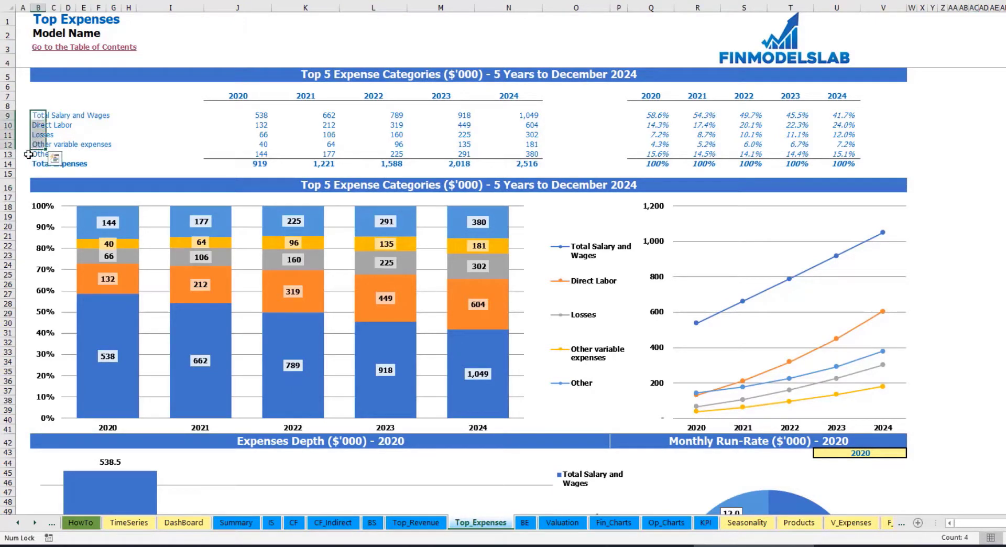
{"action": "left_click", "coordinate": [37, 153]}
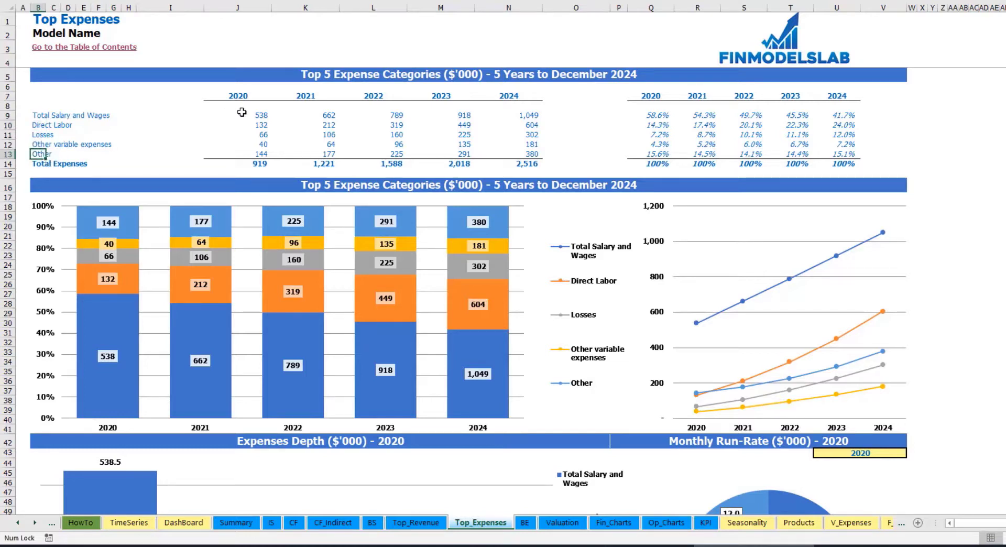
{"action": "left_click_drag", "start_coordinate": [238, 97], "coordinate": [496, 161]}
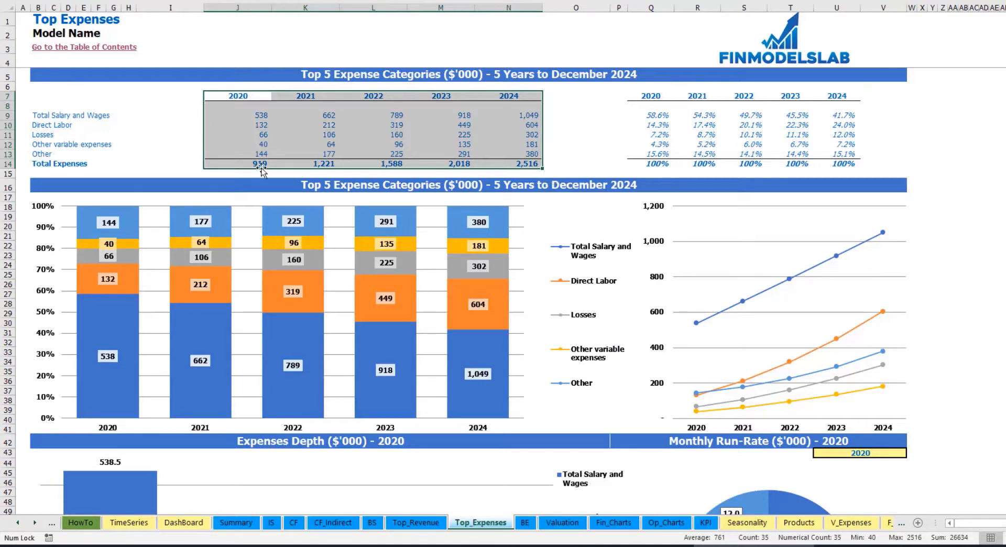
{"action": "left_click_drag", "start_coordinate": [256, 162], "coordinate": [506, 164]}
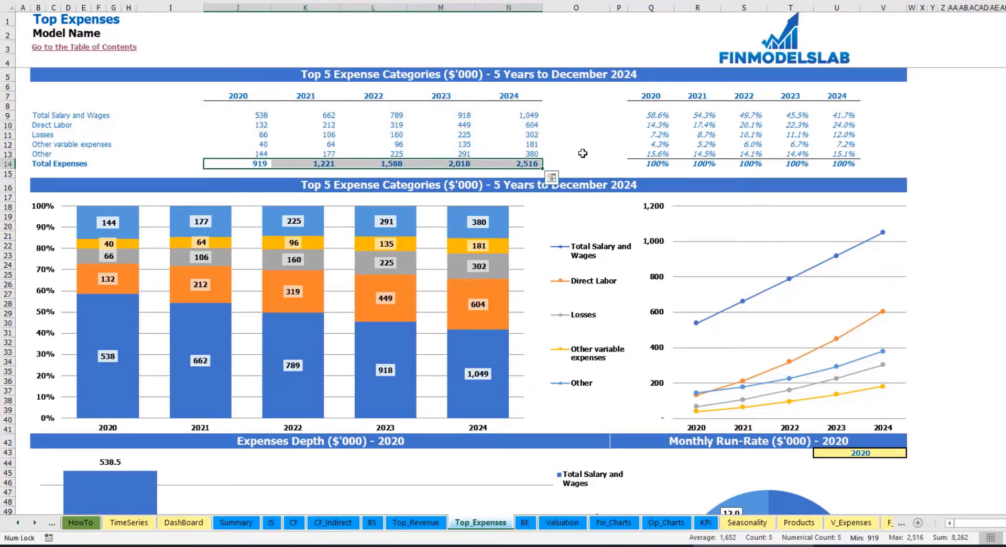
{"action": "left_click_drag", "start_coordinate": [650, 97], "coordinate": [844, 158]}
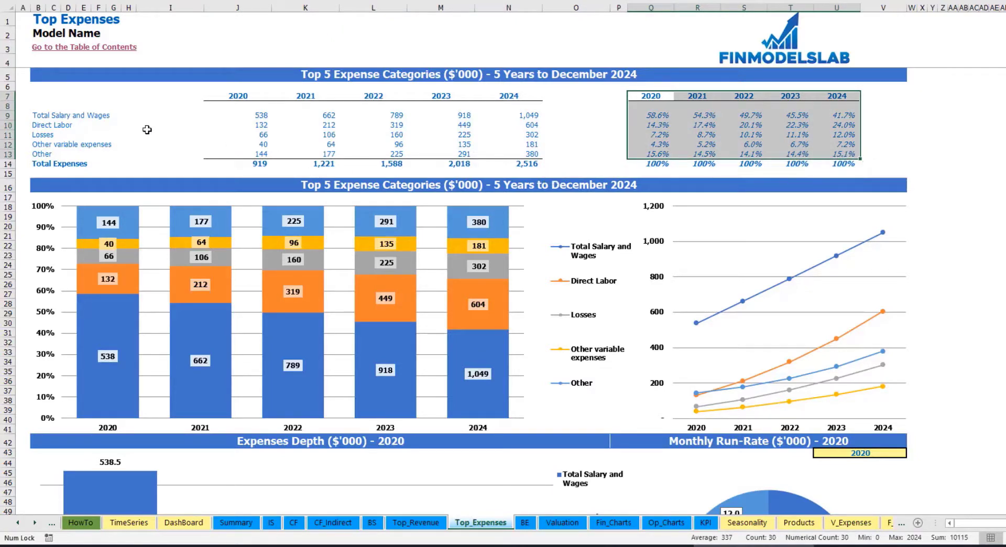
{"action": "left_click", "coordinate": [971, 154]}
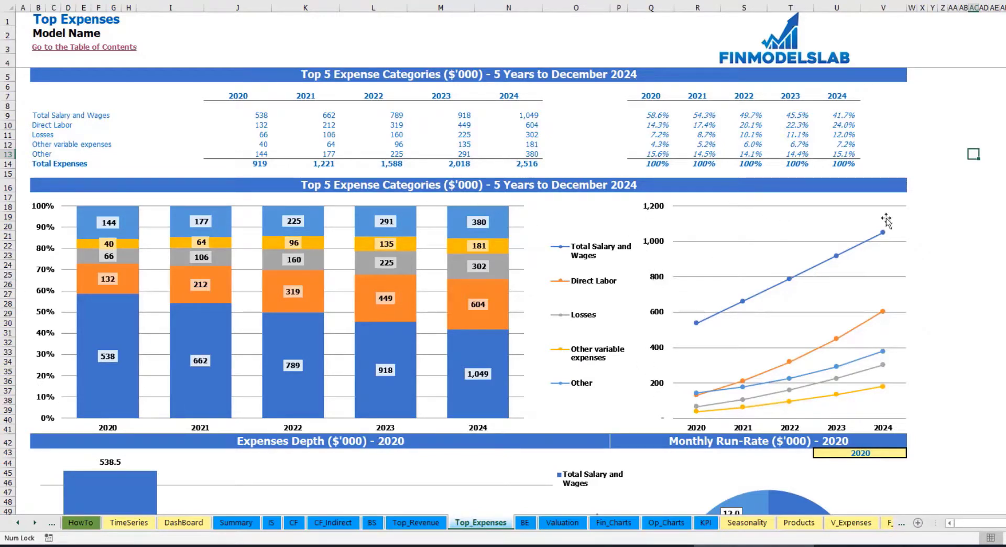
- Set the year for the Expenses Depth and Monthly Run-Rate charts to 2021
{"action": "scroll", "coordinate": [996, 222], "scroll_direction": "down", "scroll_amount": 10}
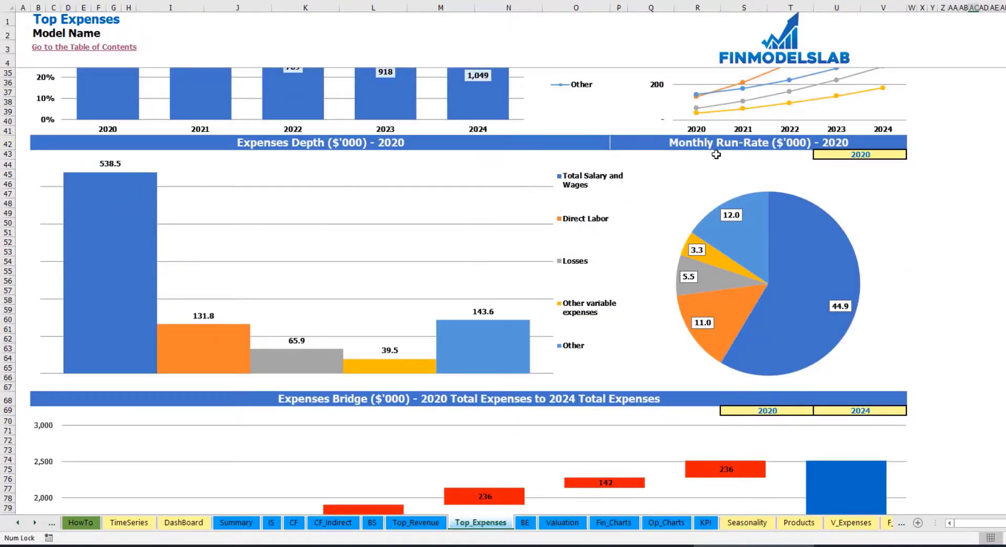
{"action": "left_click", "coordinate": [895, 154]}
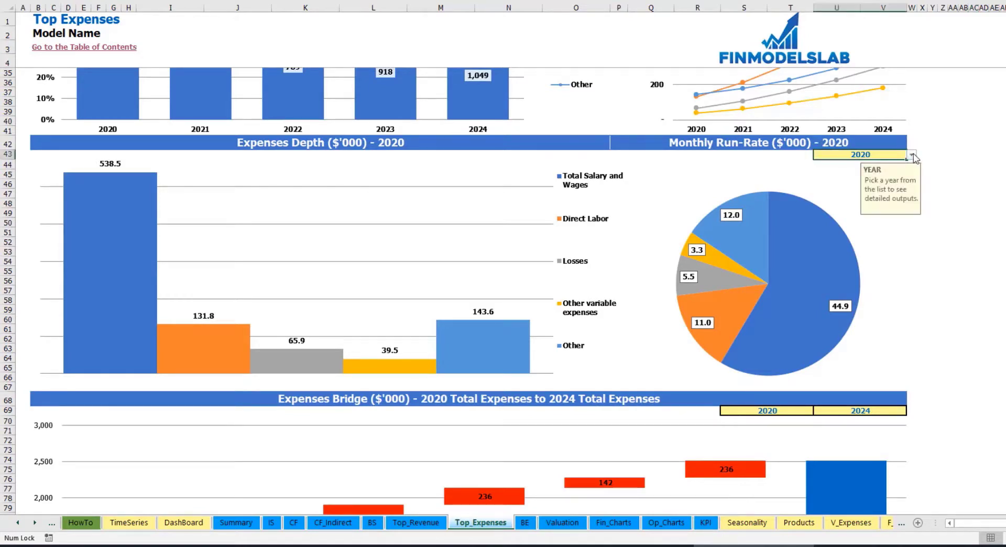
{"action": "left_click", "coordinate": [912, 155]}
{"action": "left_click", "coordinate": [830, 175]}
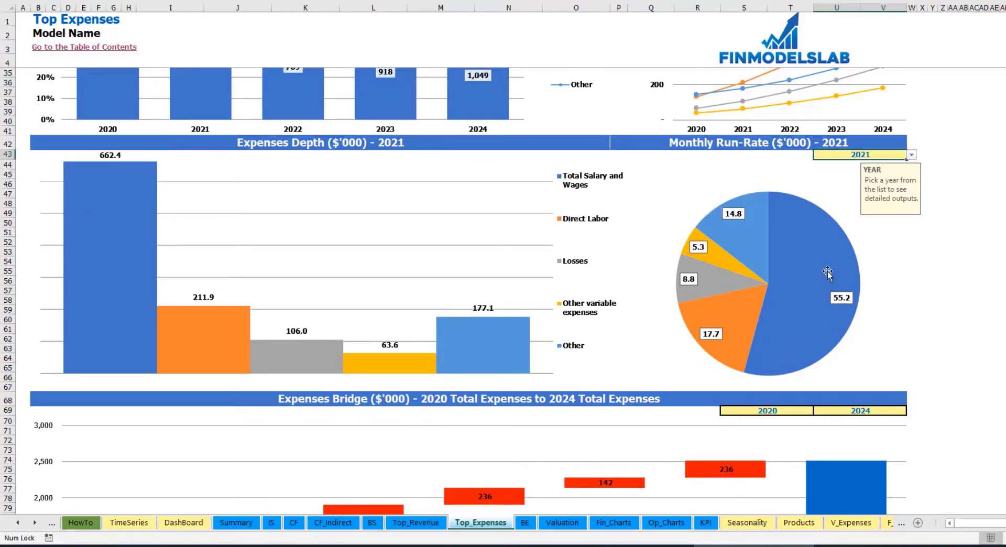
- Review the Expenses Bridge chart and inspect its first-year and last-year selectors without changing either year
{"action": "scroll", "coordinate": [756, 281], "scroll_direction": "down", "scroll_amount": 7}
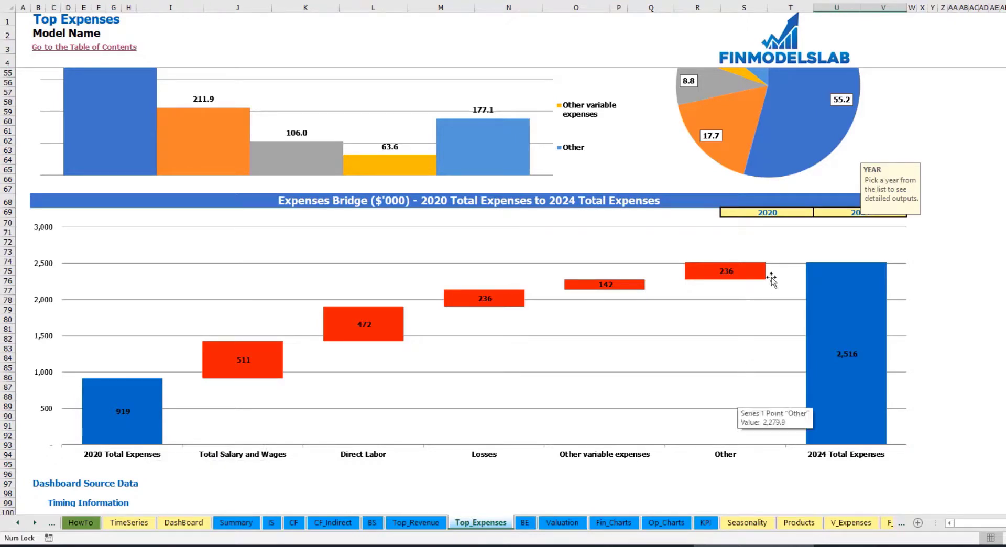
{"action": "left_click", "coordinate": [802, 214]}
{"action": "left_click", "coordinate": [886, 211]}
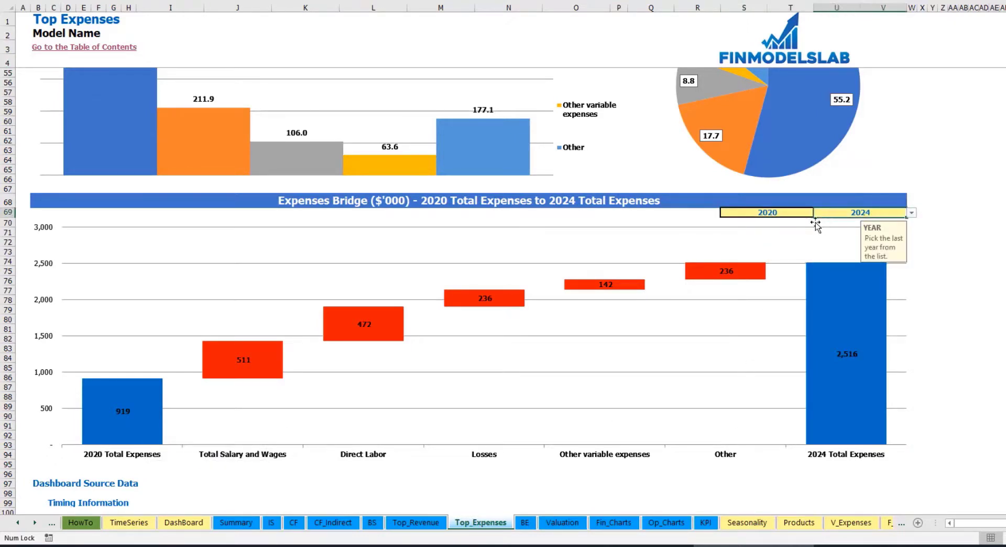
{"action": "left_click", "coordinate": [801, 210]}
{"action": "left_click", "coordinate": [818, 213]}
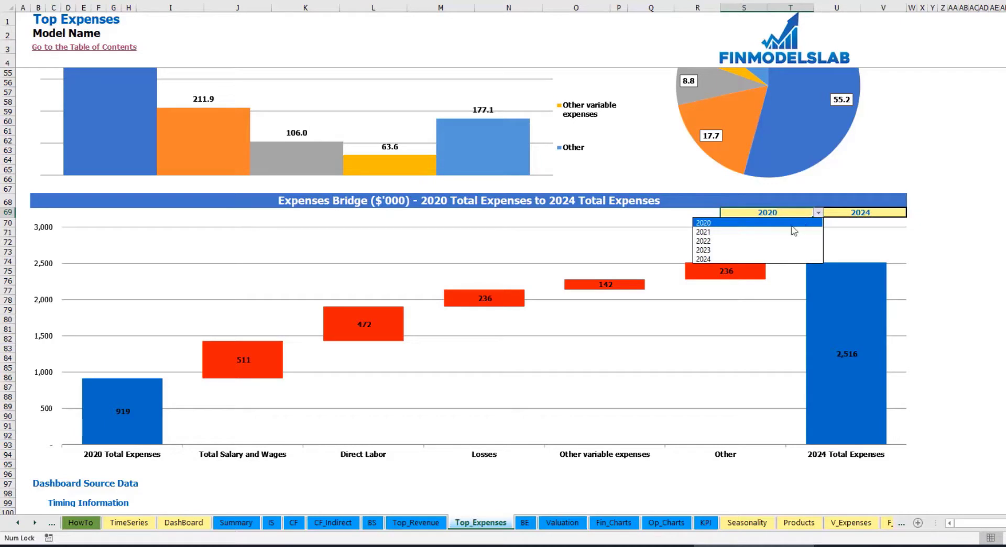
{"action": "key", "text": "Escape"}
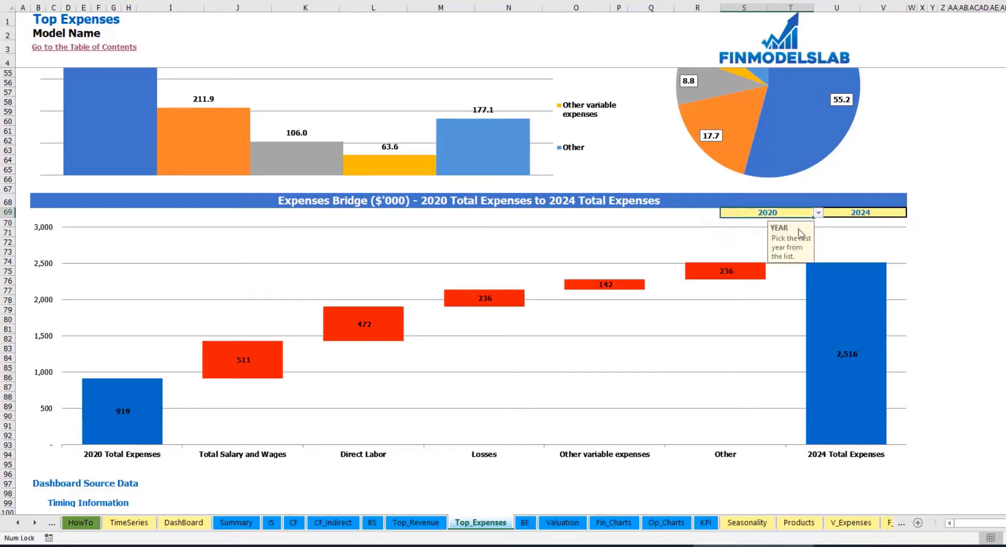
{"action": "left_click", "coordinate": [894, 212]}
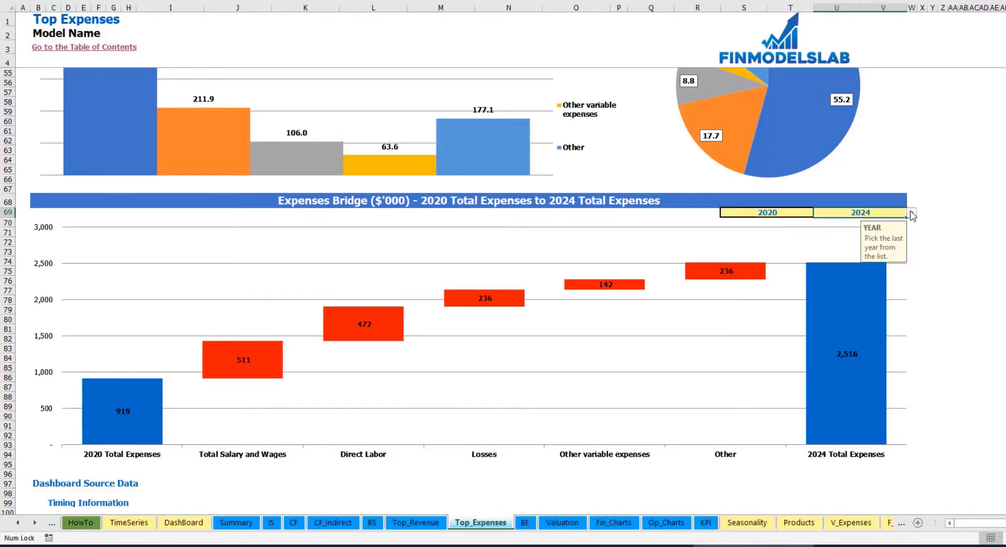
{"action": "left_click", "coordinate": [912, 212]}
{"action": "key", "text": "Escape"}
{"action": "mouse_move", "coordinate": [709, 277]}
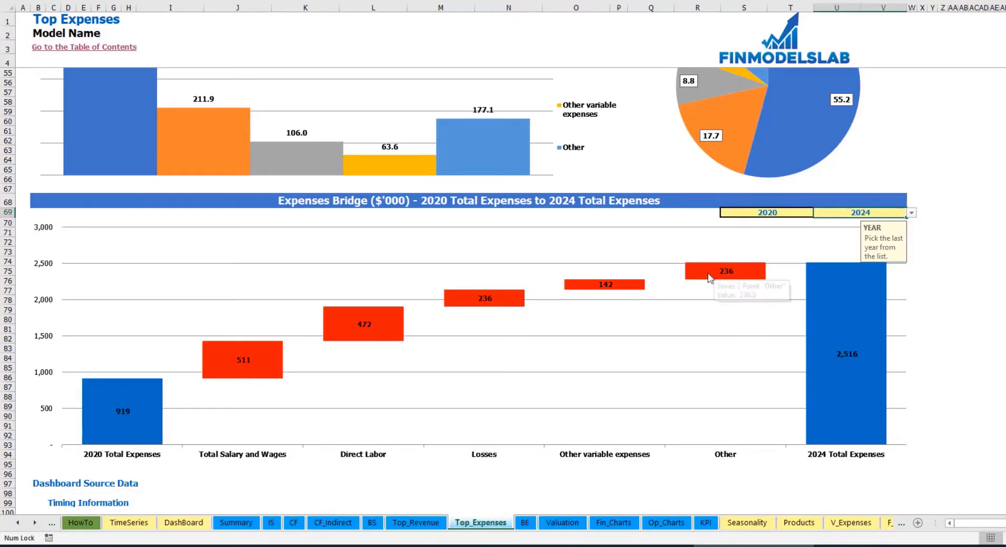
- Examine the Break Even Analysis sheet's chart of revenue, net profit after tax and break-even level
{"action": "left_click", "coordinate": [525, 522]}
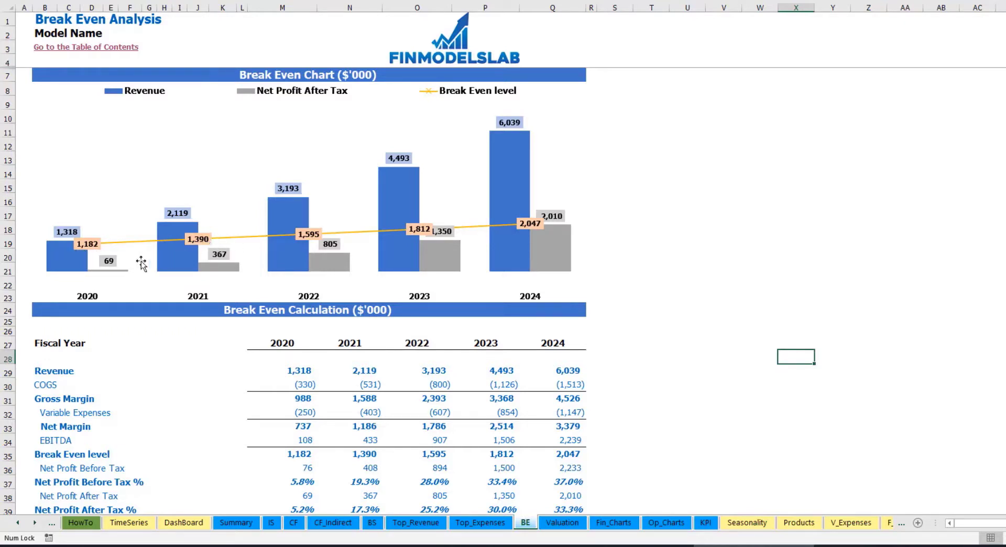
{"action": "mouse_move", "coordinate": [88, 259]}
{"action": "mouse_move", "coordinate": [187, 229]}
- Examine the cost of capital inputs, resource shares and weighted average cost of capital on the Valuation sheet
{"action": "left_click", "coordinate": [560, 523]}
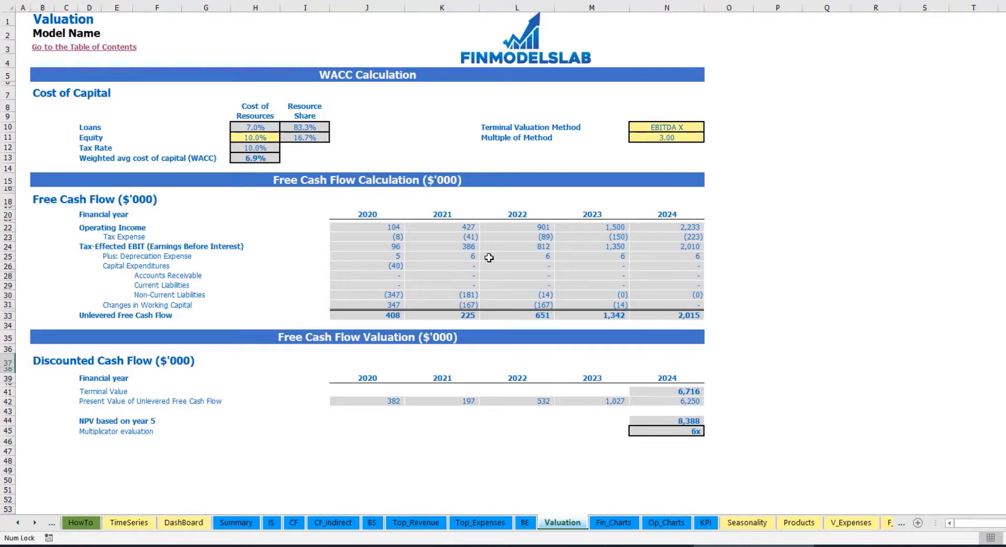
{"action": "left_click", "coordinate": [249, 137]}
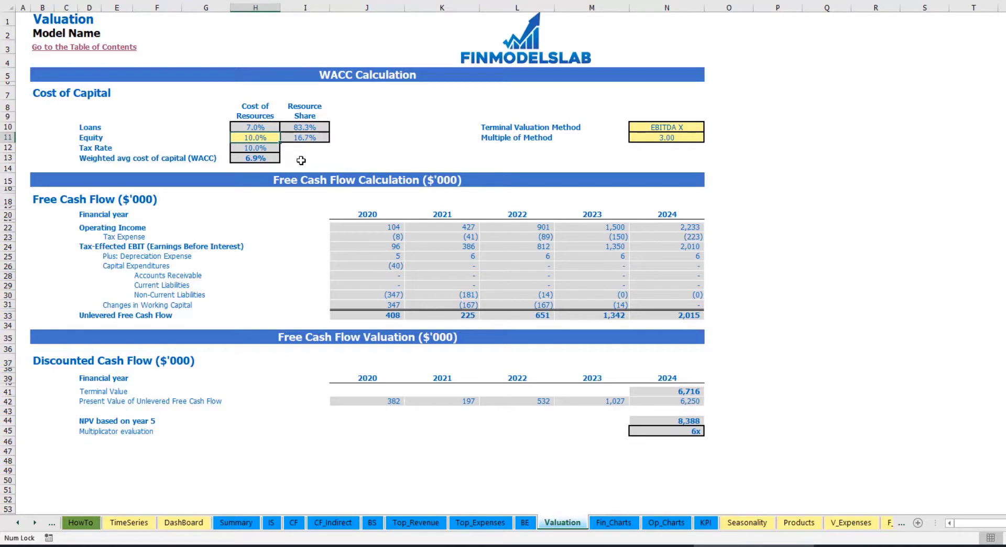
{"action": "left_click", "coordinate": [238, 126]}
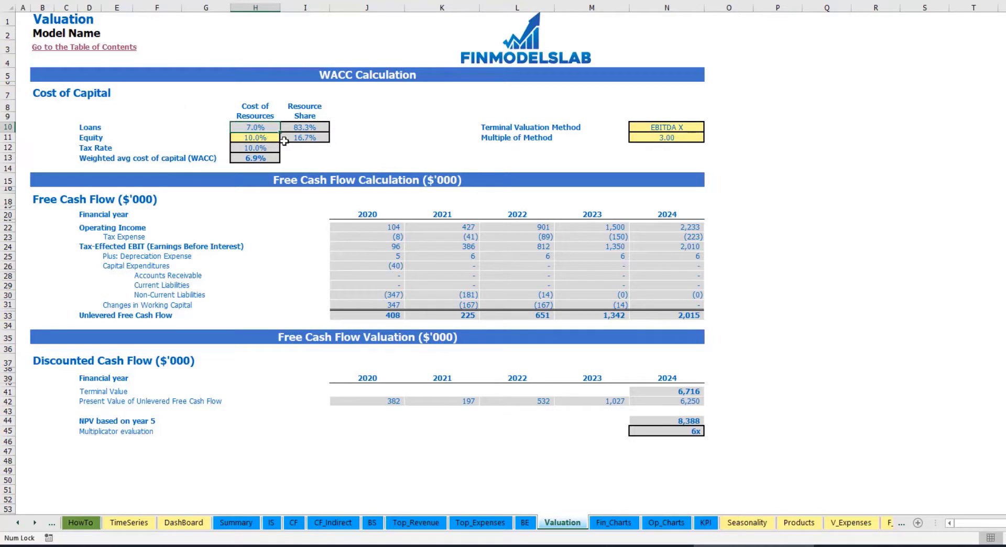
{"action": "left_click_drag", "start_coordinate": [304, 126], "coordinate": [304, 138]}
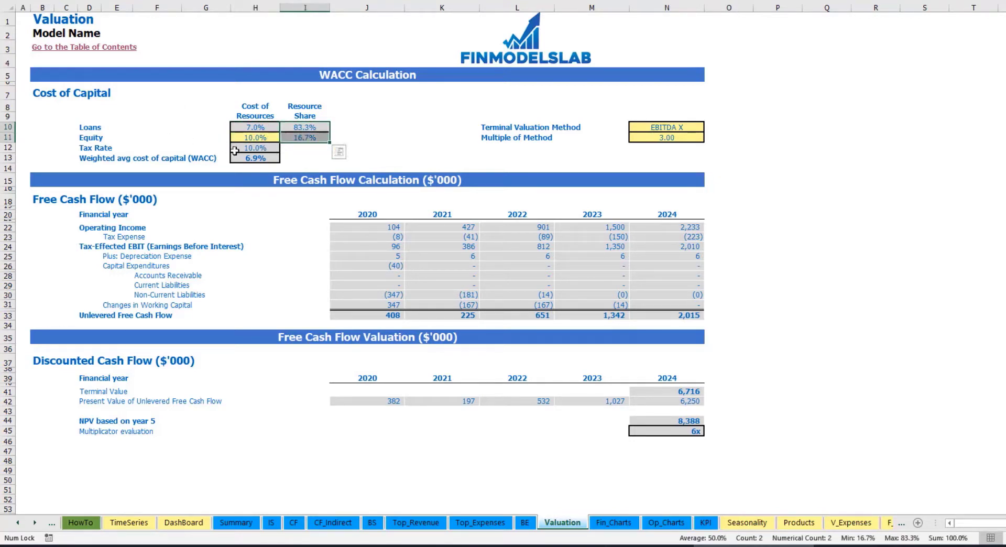
{"action": "left_click", "coordinate": [264, 159]}
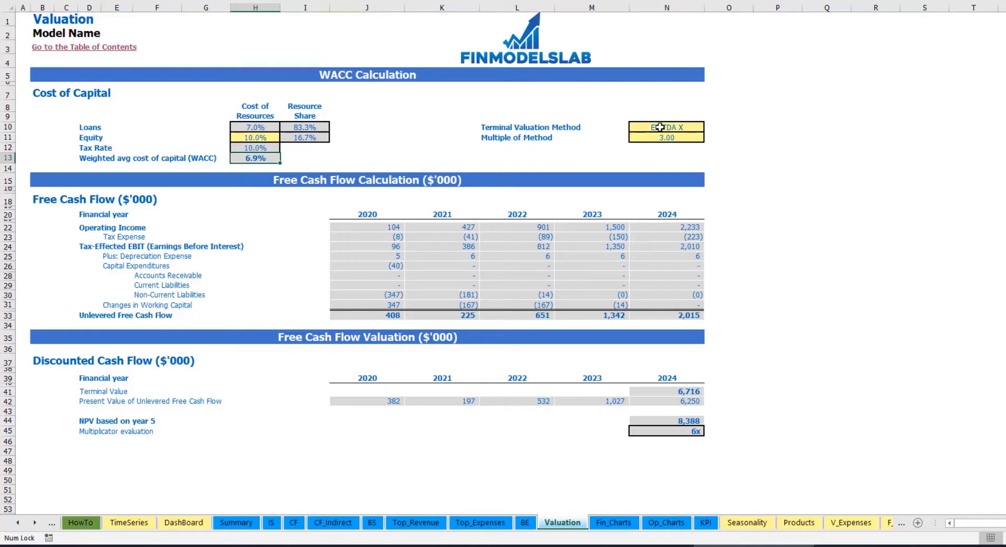
- Set the Terminal Valuation Method on the Valuation sheet to Revenue X
{"action": "left_click", "coordinate": [679, 129]}
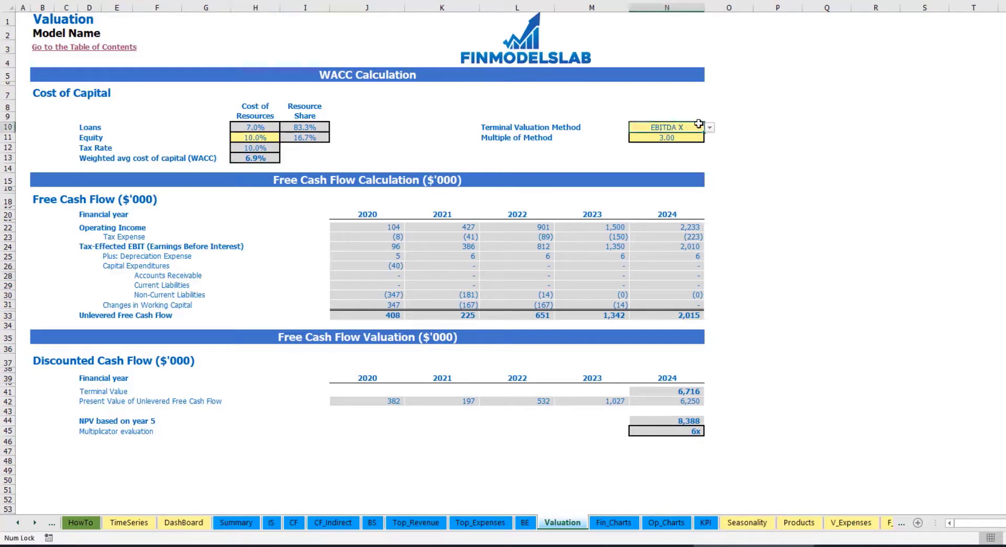
{"action": "left_click", "coordinate": [710, 128]}
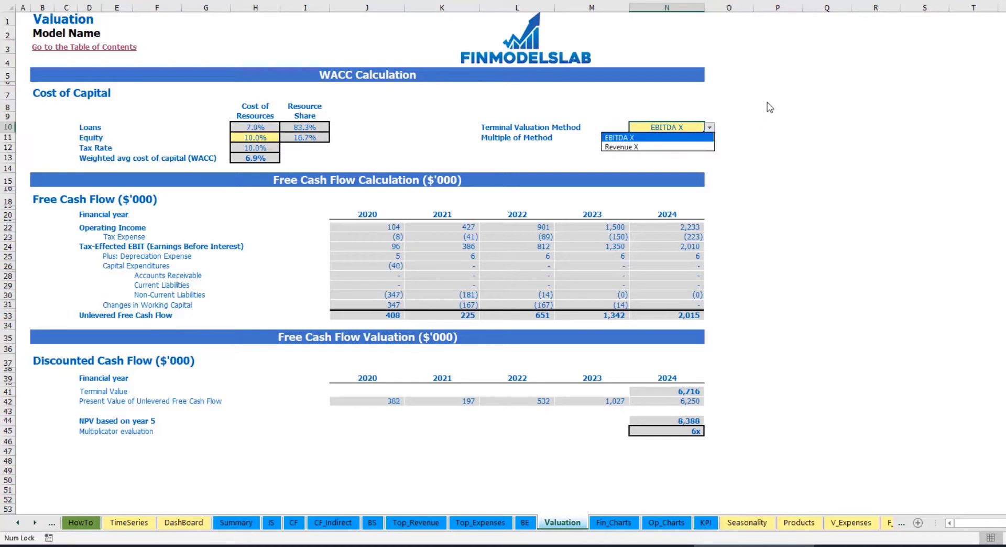
{"action": "left_click", "coordinate": [701, 147]}
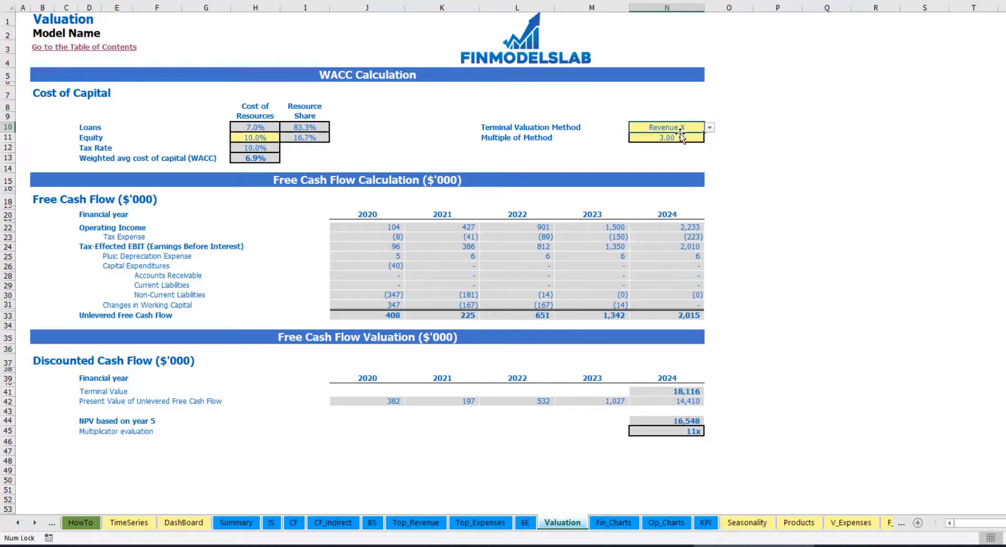
- Inspect the method multiple, 2024 terminal value, yearly unlevered free cash flow and multiplicator evaluation
{"action": "left_click", "coordinate": [658, 138]}
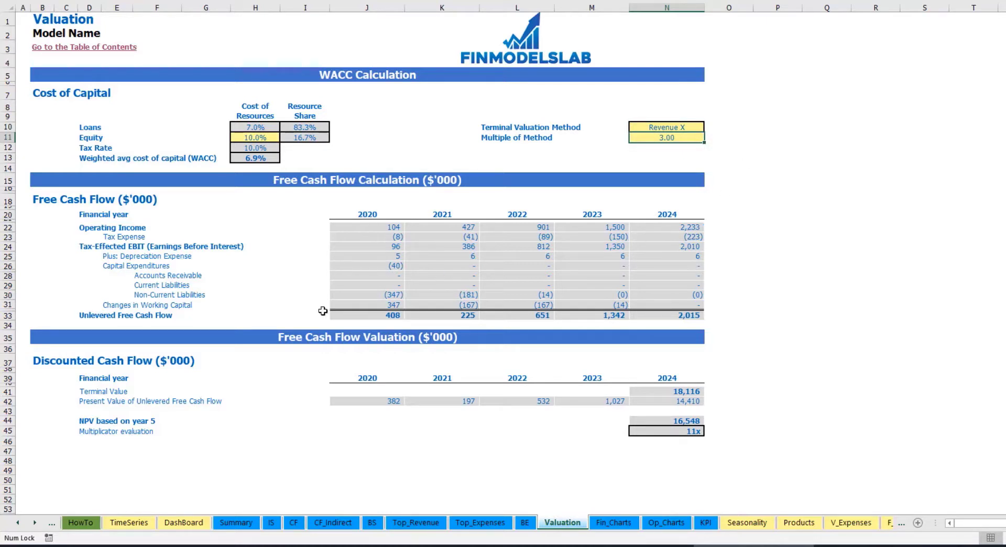
{"action": "left_click", "coordinate": [657, 393]}
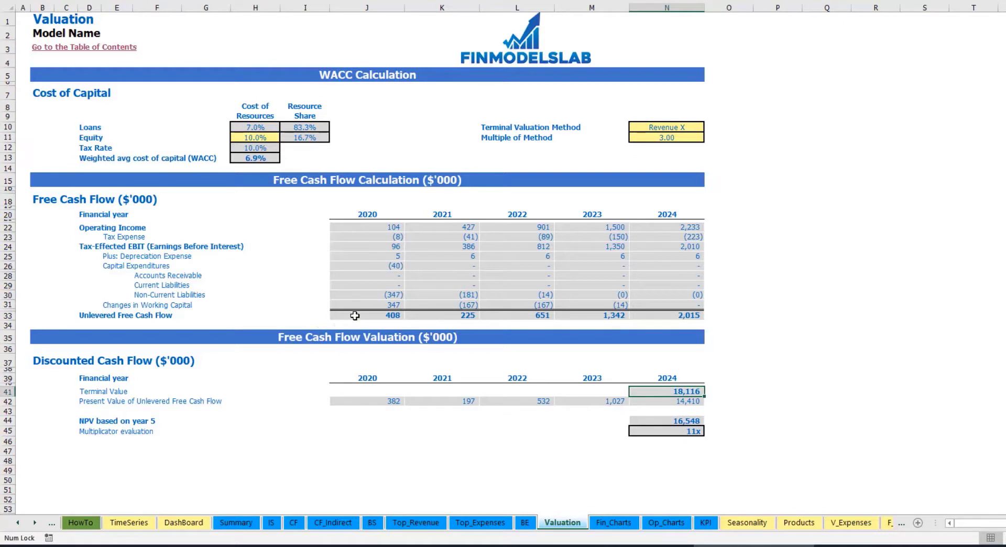
{"action": "left_click_drag", "start_coordinate": [350, 315], "coordinate": [665, 316]}
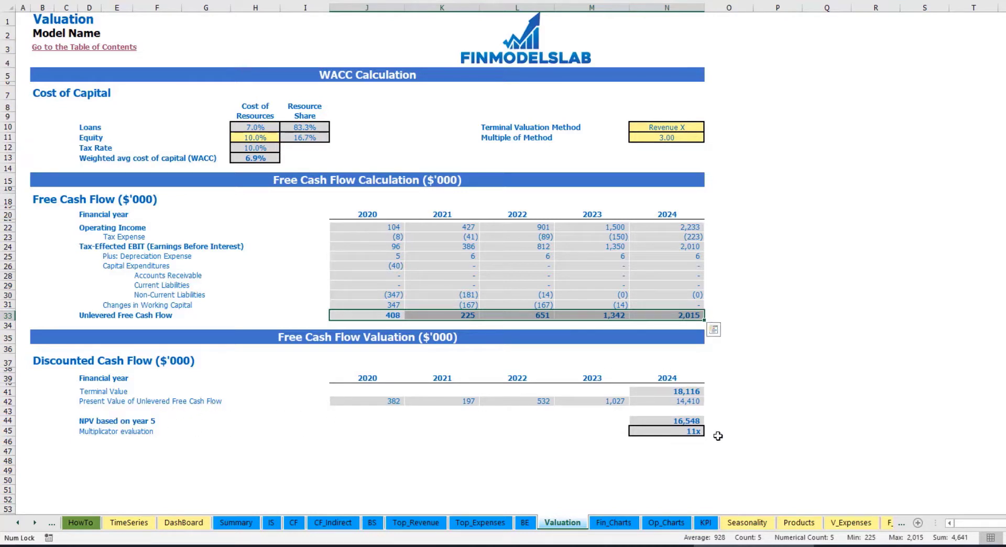
{"action": "left_click", "coordinate": [686, 431]}
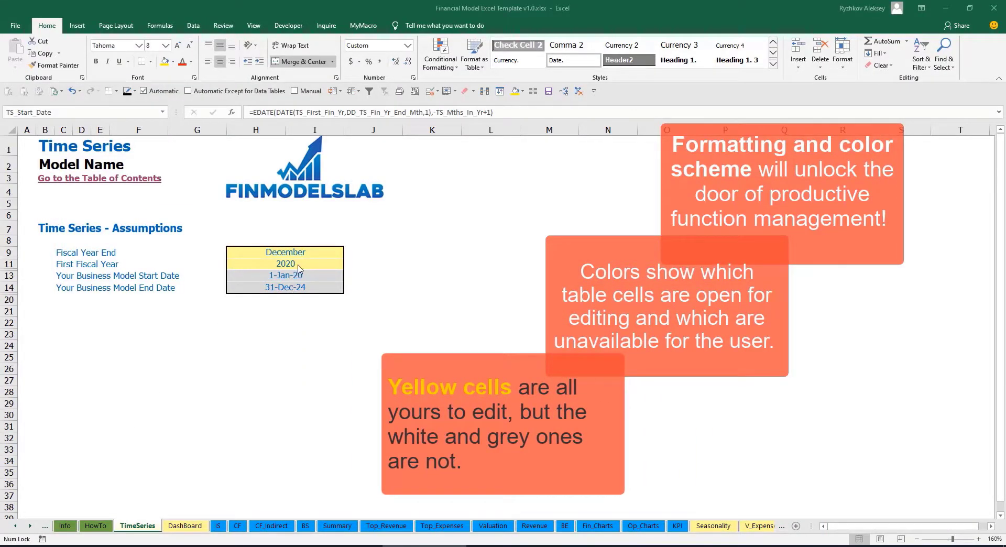
- Look through the colour-coded sheets of the Financial Model Excel Template up to the last one and back to the first
{"action": "left_click_drag", "start_coordinate": [30, 526], "coordinate": [17, 532]}
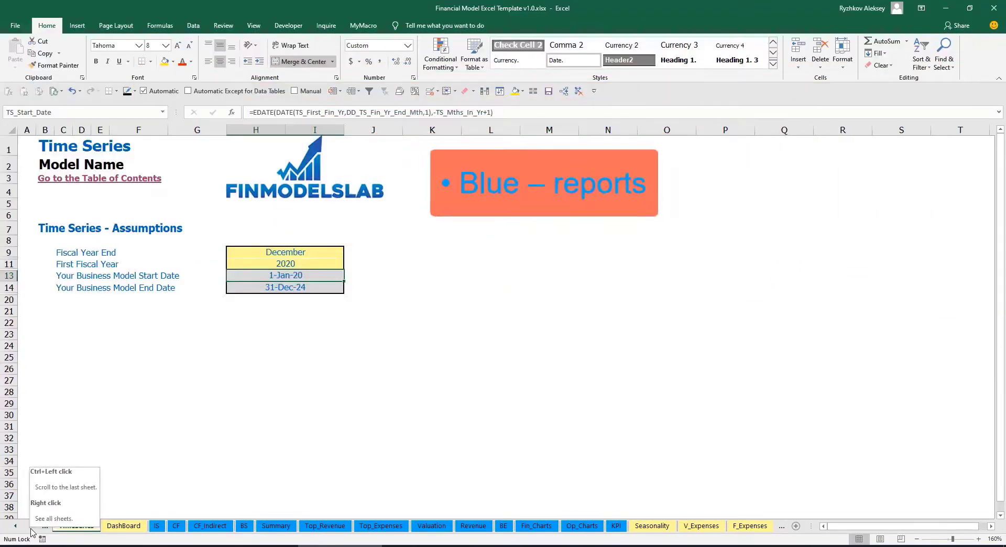
{"action": "left_click_drag", "start_coordinate": [30, 527], "coordinate": [31, 527]}
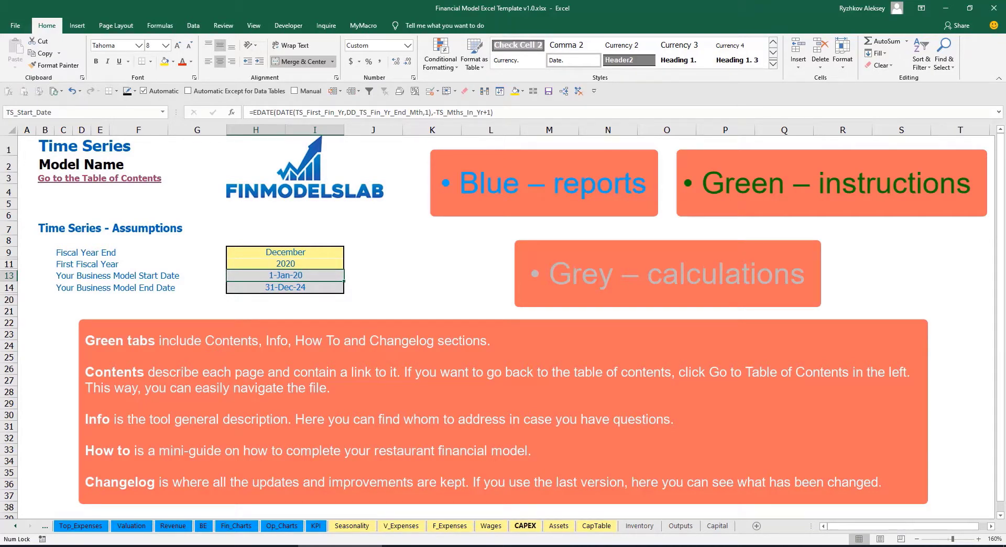
{"action": "left_click", "coordinate": [15, 526]}
{"action": "left_click", "coordinate": [15, 526]}
{"action": "left_click", "coordinate": [14, 526]}
{"action": "left_click", "coordinate": [14, 526]}
{"action": "left_click", "coordinate": [15, 526]}
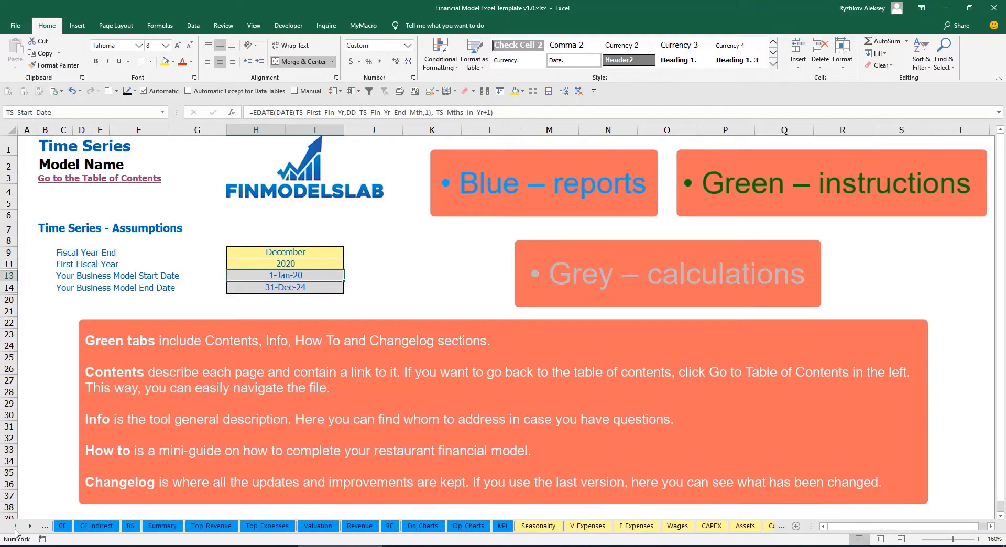
{"action": "left_click", "coordinate": [14, 527]}
{"action": "left_click", "coordinate": [15, 526]}
{"action": "left_click", "coordinate": [15, 526]}
{"action": "left_click", "coordinate": [14, 526]}
{"action": "left_click", "coordinate": [15, 526]}
{"action": "left_click", "coordinate": [15, 527]}
{"action": "left_click", "coordinate": [14, 526]}
{"action": "left_click", "coordinate": [15, 526]}
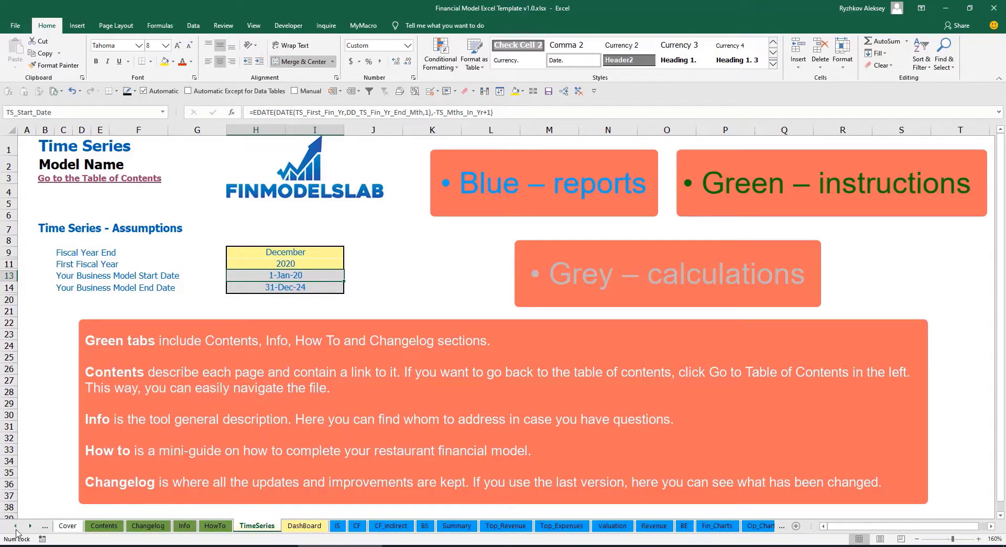
{"action": "left_click", "coordinate": [15, 526]}
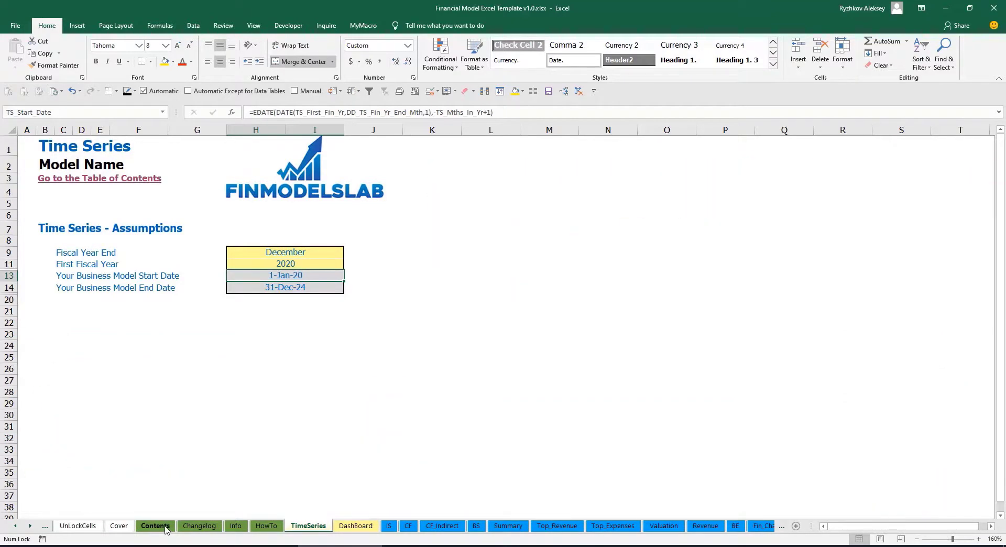
- Follow the Financial Statements Summary link on the Contents sheet and return to the table of contents
{"action": "left_click", "coordinate": [155, 526]}
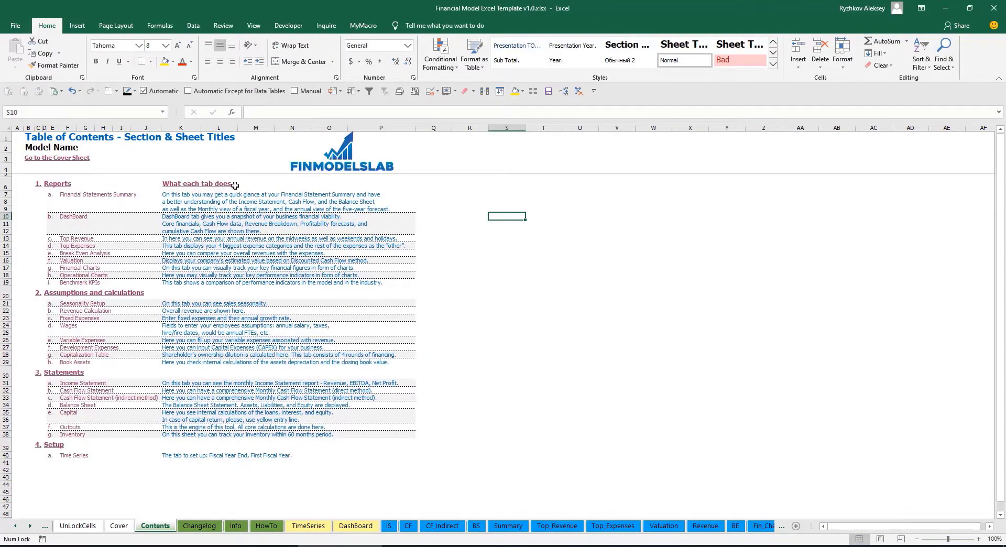
{"action": "left_click", "coordinate": [87, 199]}
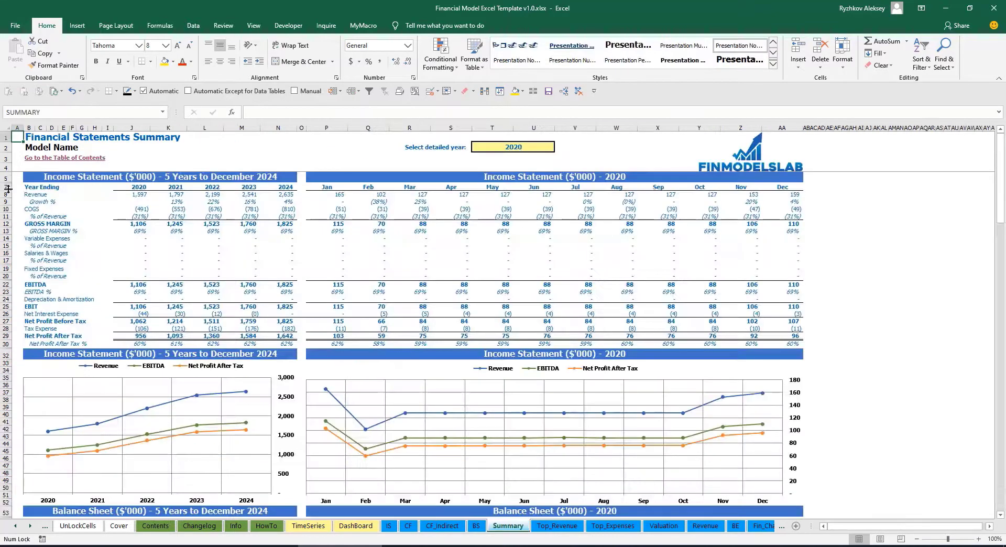
{"action": "left_click", "coordinate": [33, 158]}
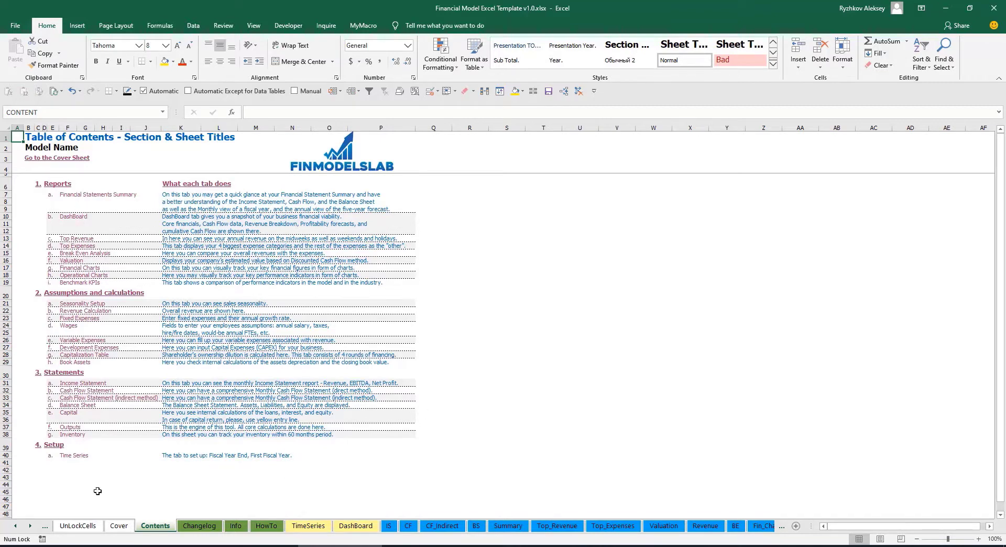
- Read the HowTo sheet's guidance on the model's input and report sections, from Cover and Time Series through Book Assets
{"action": "left_click", "coordinate": [257, 525]}
{"action": "scroll", "coordinate": [102, 289], "scroll_direction": "up", "scroll_amount": 20}
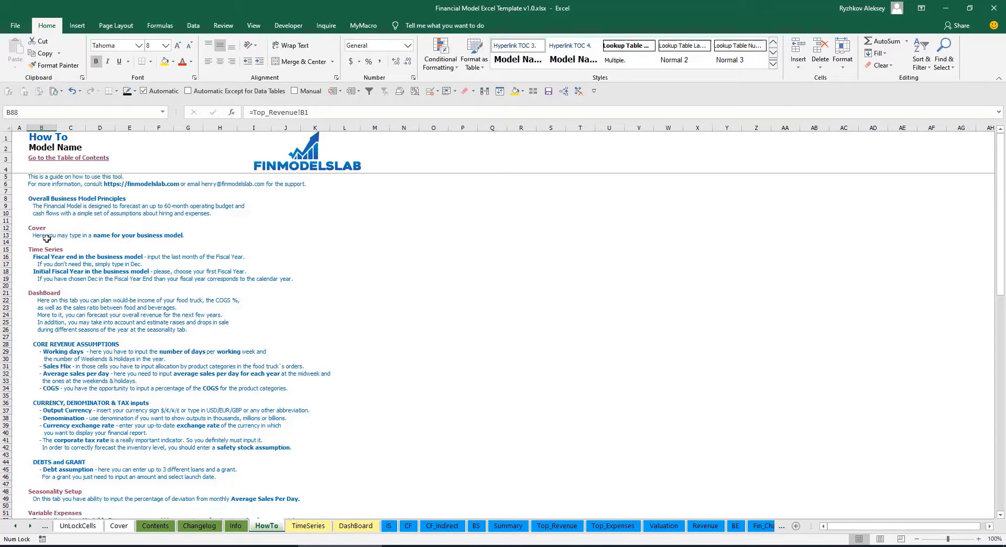
{"action": "scroll", "coordinate": [53, 351], "scroll_direction": "down", "scroll_amount": 3}
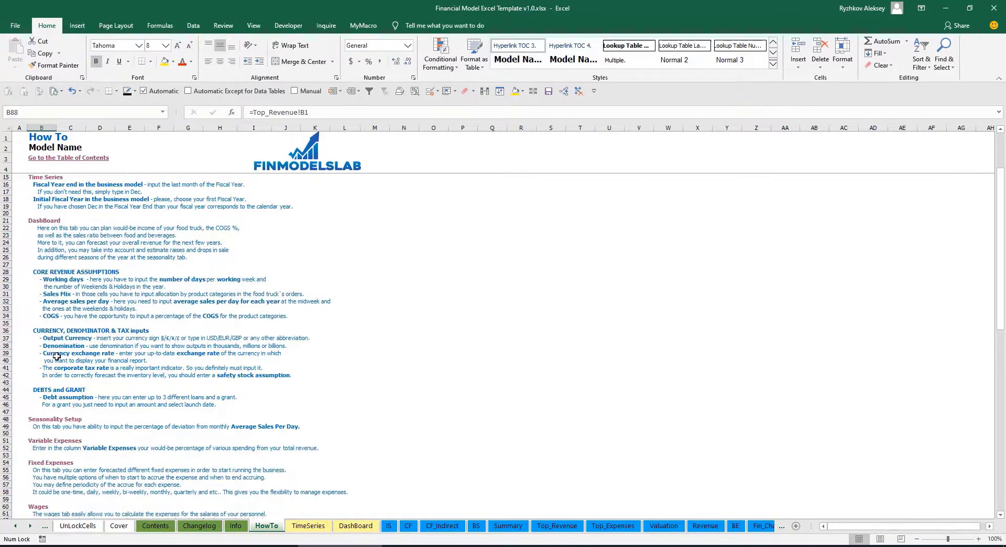
{"action": "scroll", "coordinate": [59, 385], "scroll_direction": "down", "scroll_amount": 3}
{"action": "scroll", "coordinate": [53, 413], "scroll_direction": "down", "scroll_amount": 6}
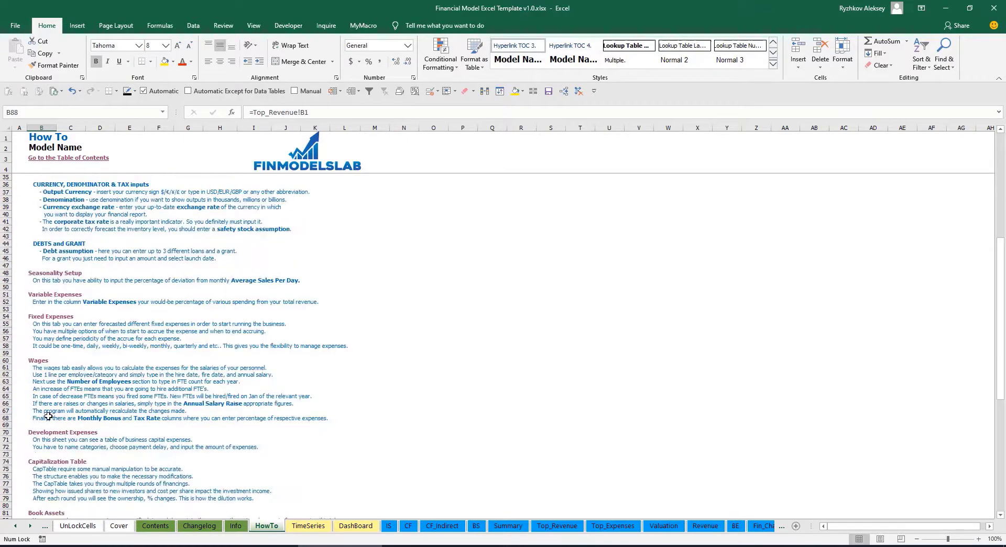
{"action": "scroll", "coordinate": [53, 413], "scroll_direction": "up", "scroll_amount": 12}
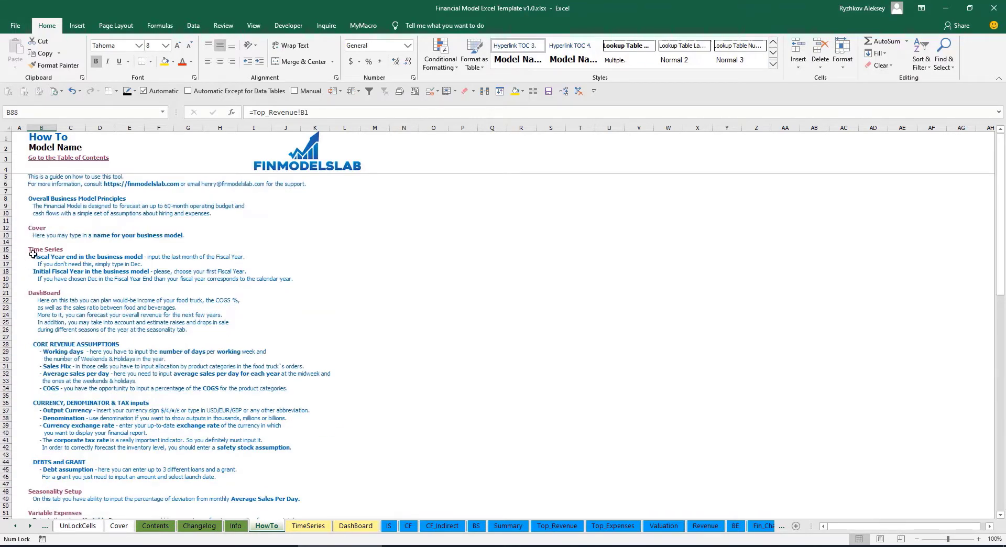
{"action": "scroll", "coordinate": [44, 290], "scroll_direction": "down", "scroll_amount": 10}
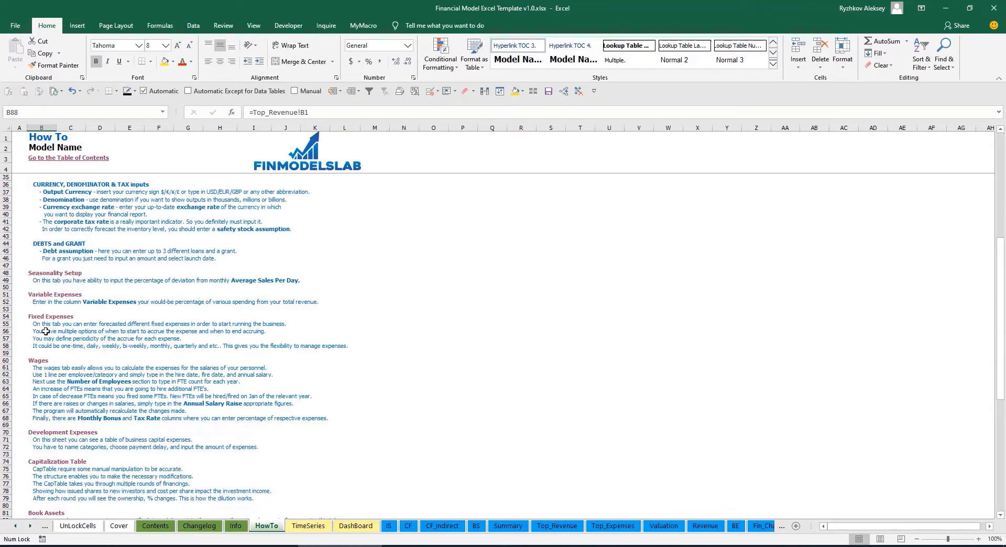
{"action": "scroll", "coordinate": [48, 297], "scroll_direction": "down", "scroll_amount": 3}
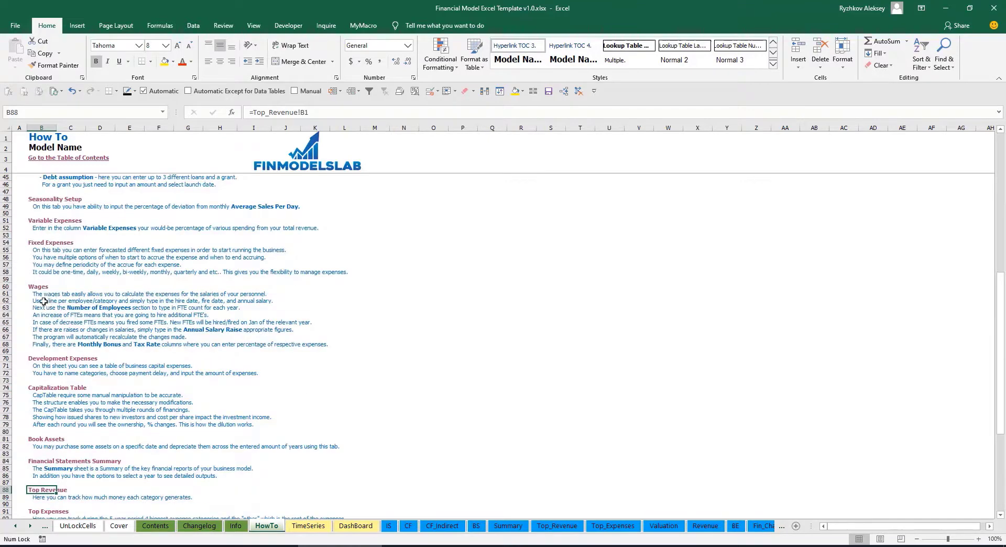
{"action": "left_click", "coordinate": [37, 443]}
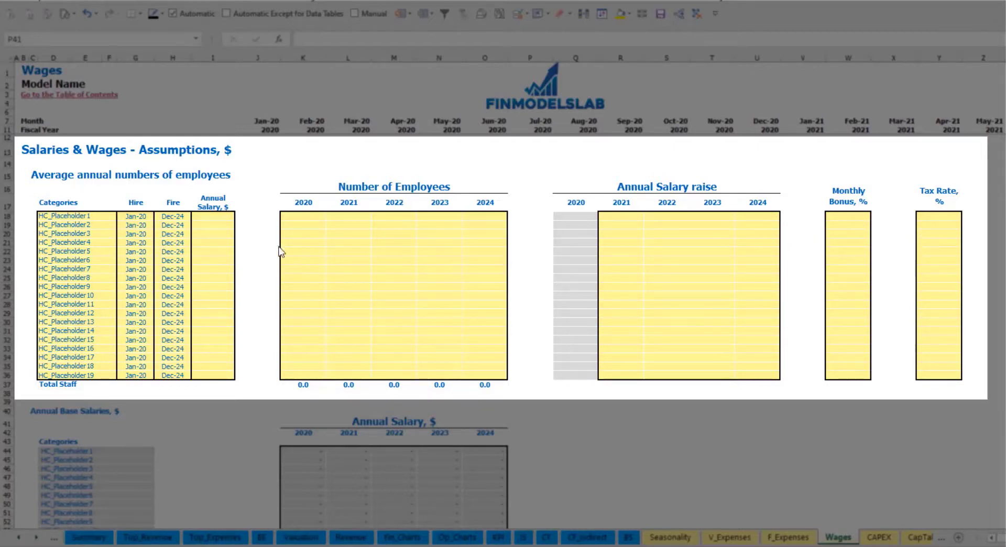
- Rename the first staff category as CFO and set its hire date to Mar-20
{"action": "left_click", "coordinate": [102, 216]}
{"action": "type", "text": "CFO"}
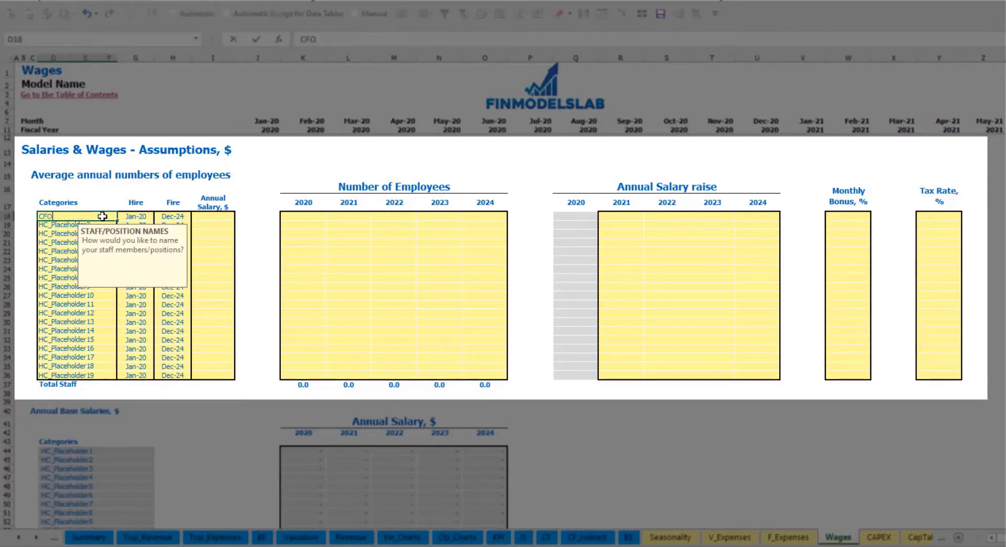
{"action": "key", "text": "Return"}
{"action": "left_click", "coordinate": [139, 217]}
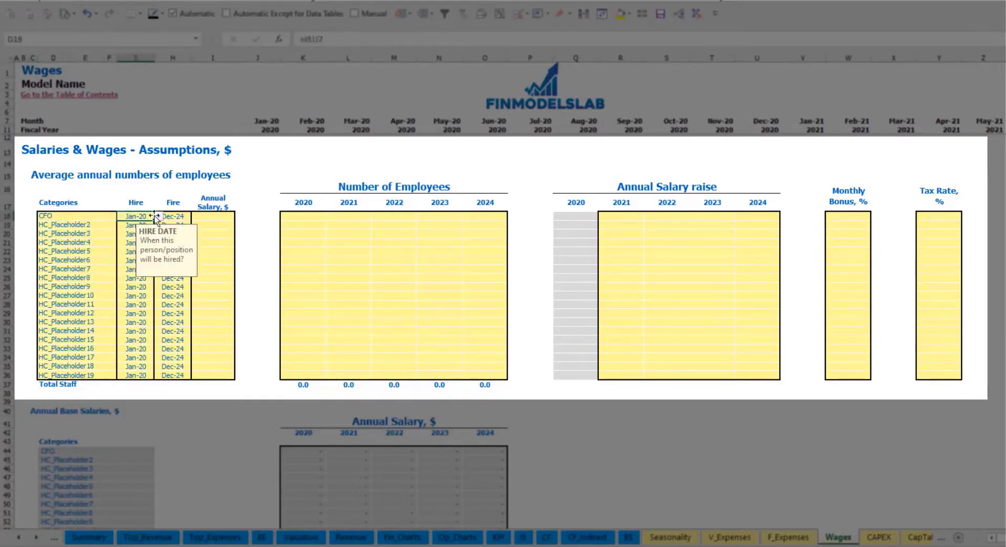
{"action": "left_click", "coordinate": [158, 216]}
{"action": "left_click", "coordinate": [136, 241]}
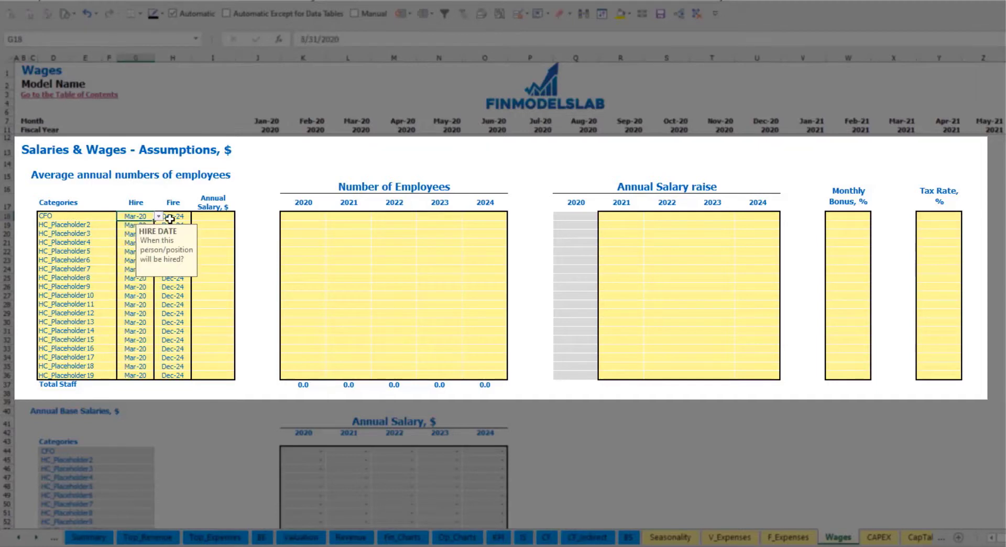
{"action": "left_click", "coordinate": [173, 216]}
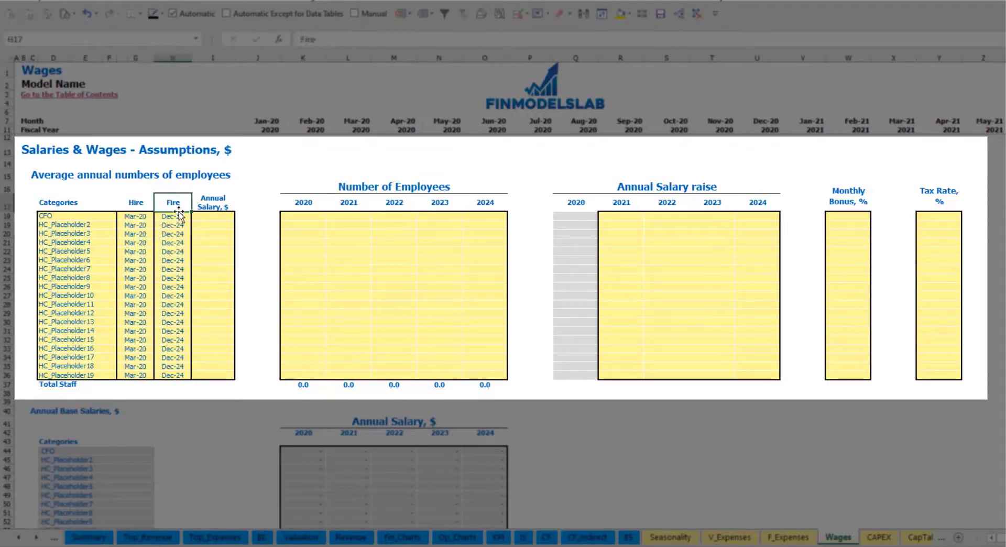
- Set the CFO's annual salary to 50,000
{"action": "left_click", "coordinate": [217, 217]}
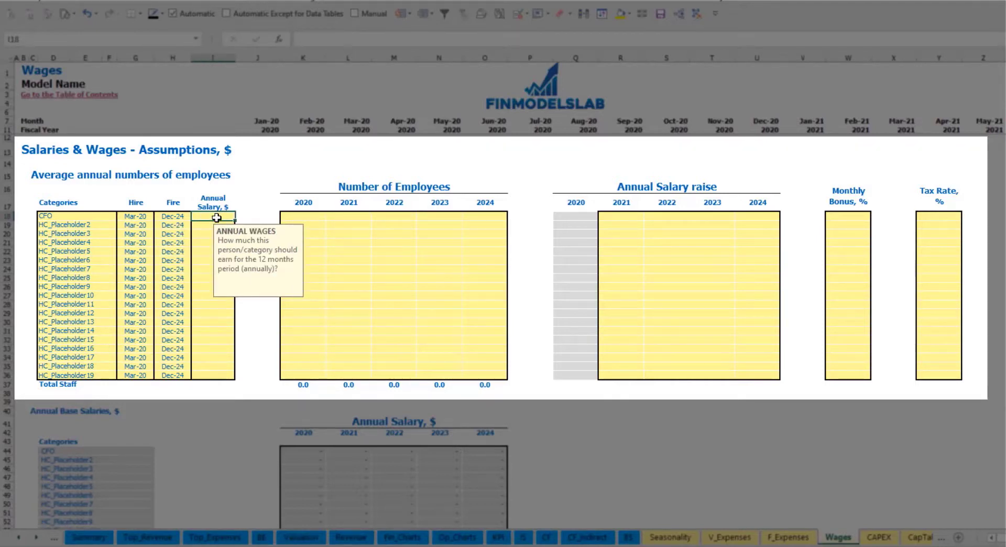
{"action": "type", "text": "50000"}
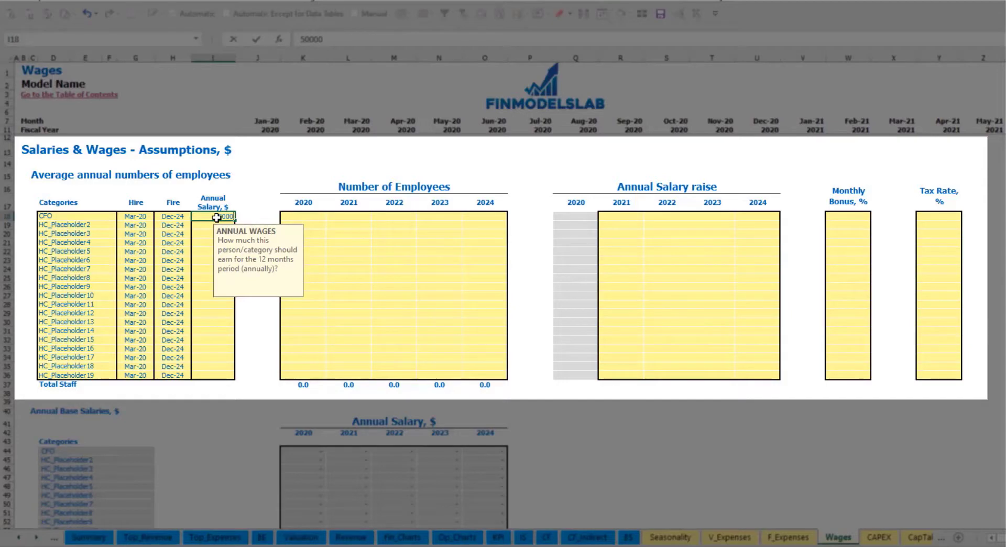
{"action": "key", "text": "Return"}
- Set the CFO's number of employees to 1 for each year from 2020 through 2024
{"action": "left_click", "coordinate": [321, 217]}
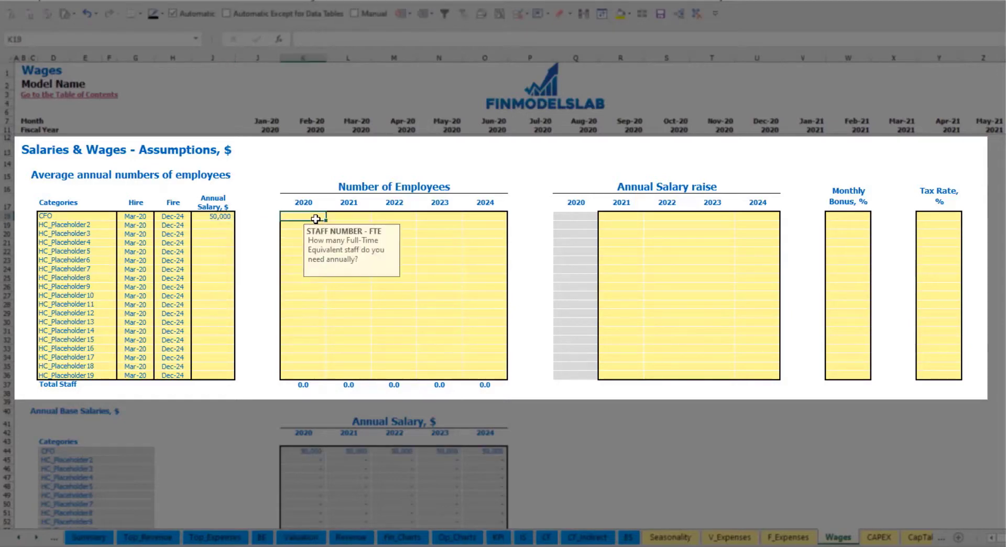
{"action": "type", "text": "1"}
{"action": "key", "text": "Tab"}
{"action": "type", "text": "1"}
{"action": "key", "text": "Tab"}
{"action": "type", "text": "1"}
{"action": "key", "text": "Tab"}
{"action": "type", "text": "1"}
{"action": "key", "text": "Tab"}
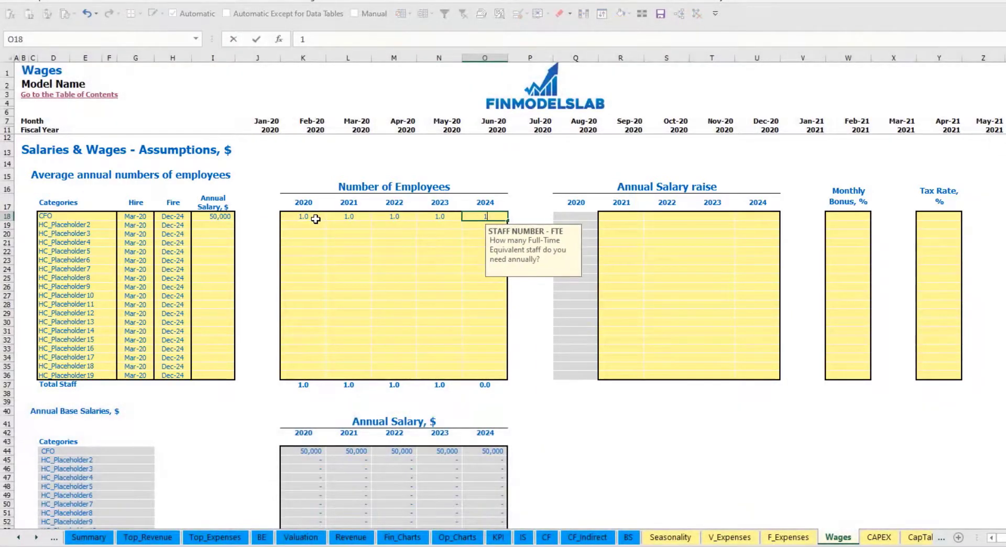
{"action": "type", "text": "1"}
{"action": "key", "text": "Tab"}
- Examine the CFO's monthly headcount across the Total Staff Numbers timeline and return to the wage assumptions
{"action": "scroll", "coordinate": [534, 299], "scroll_direction": "down", "scroll_amount": 4}
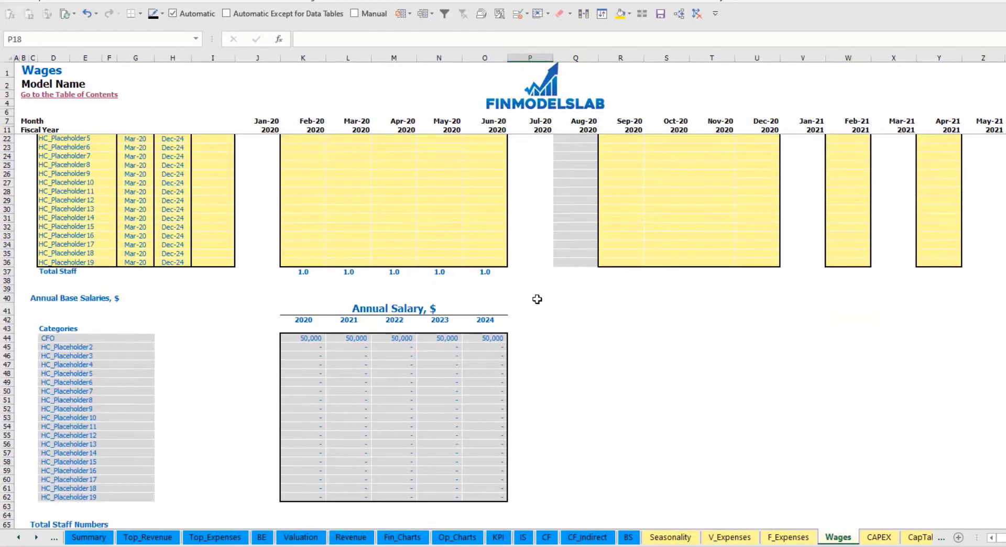
{"action": "scroll", "coordinate": [551, 281], "scroll_direction": "up", "scroll_amount": 4}
{"action": "scroll", "coordinate": [382, 386], "scroll_direction": "down", "scroll_amount": 13}
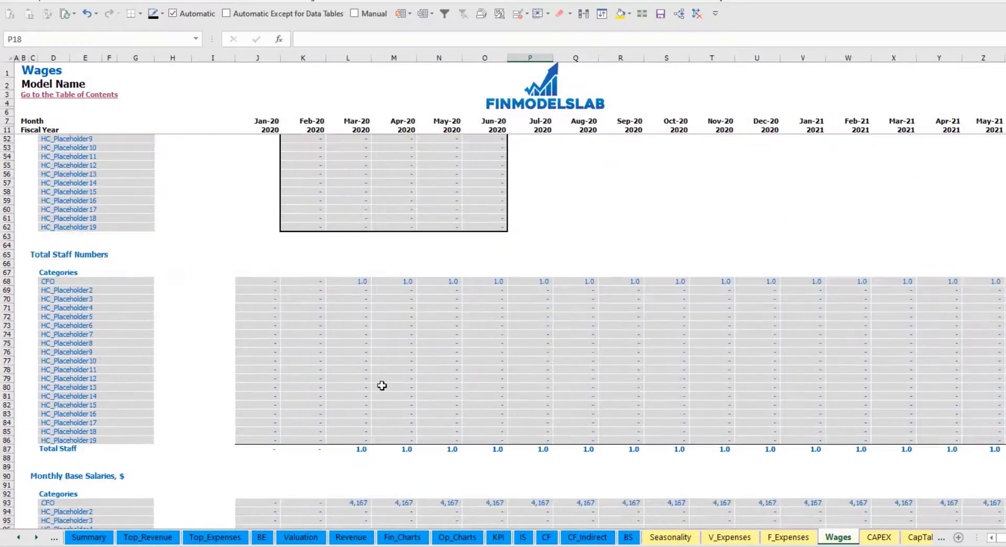
{"action": "left_click", "coordinate": [362, 282]}
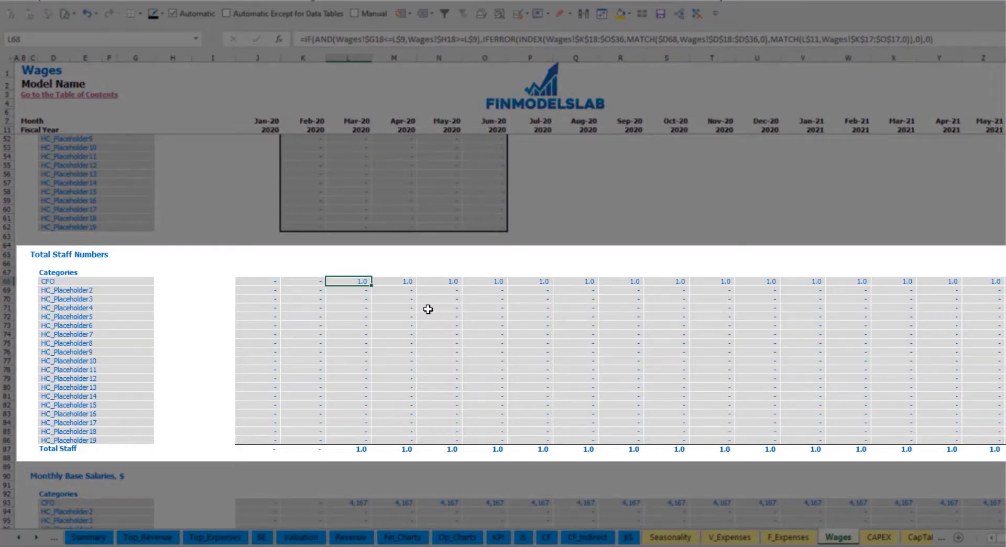
{"action": "key", "text": "ctrl+Right"}
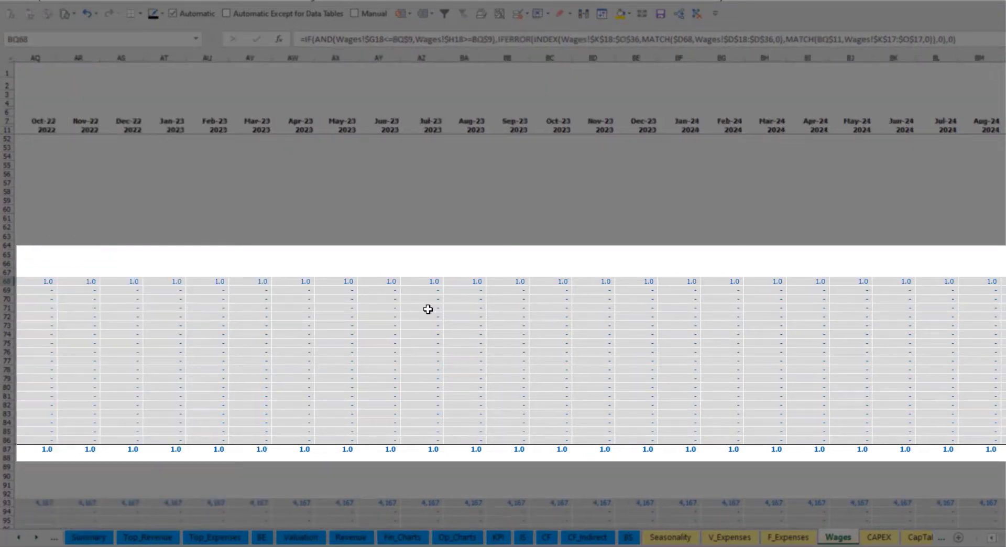
{"action": "key", "text": "Home"}
{"action": "scroll", "coordinate": [377, 368], "scroll_direction": "up", "scroll_amount": 13}
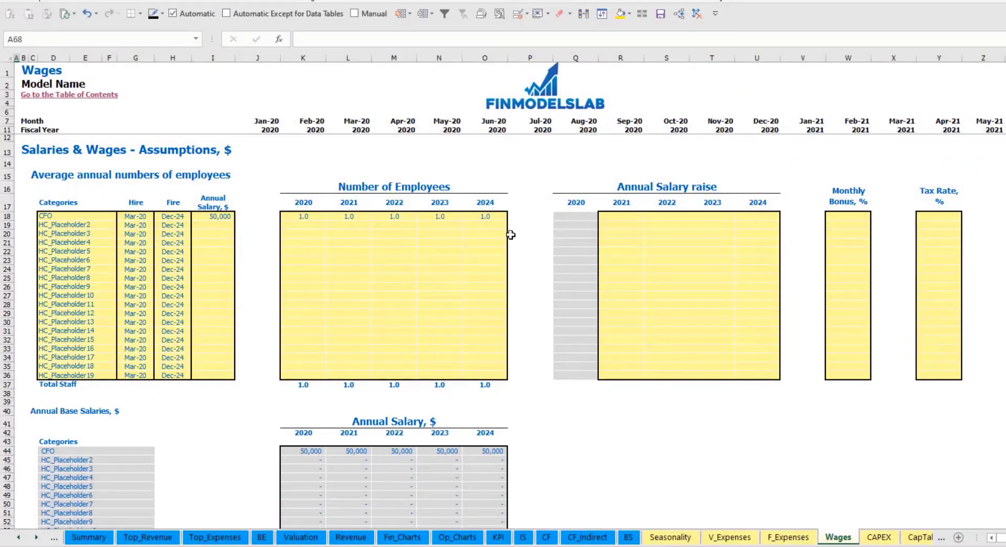
- Enter a 5% annual salary raise for the CFO in 2021 and copy it to 2022 through 2024
{"action": "left_click", "coordinate": [626, 219]}
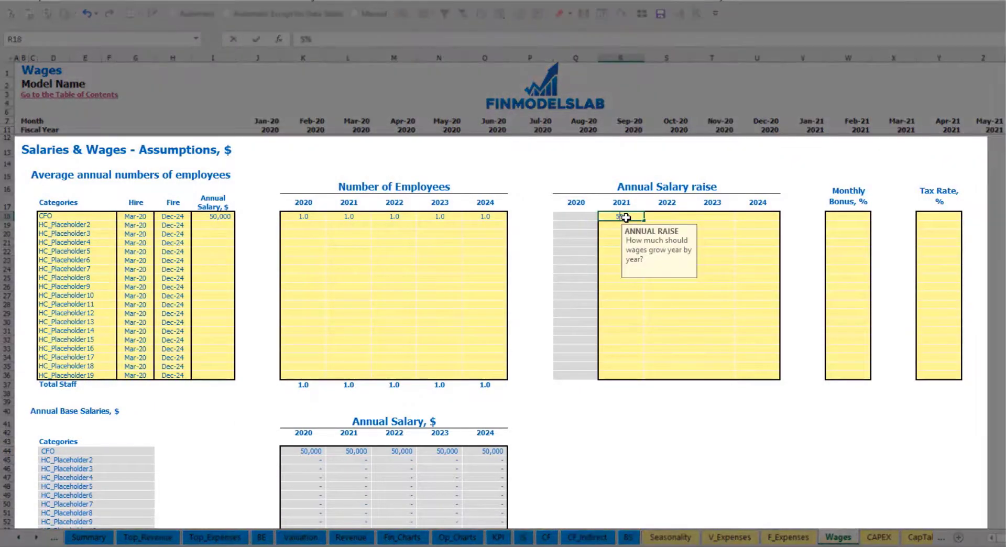
{"action": "type", "text": "5%"}
{"action": "key", "text": "Return"}
{"action": "left_click", "coordinate": [626, 219]}
{"action": "key", "text": "ctrl+c"}
{"action": "left_click_drag", "start_coordinate": [667, 218], "coordinate": [758, 218]}
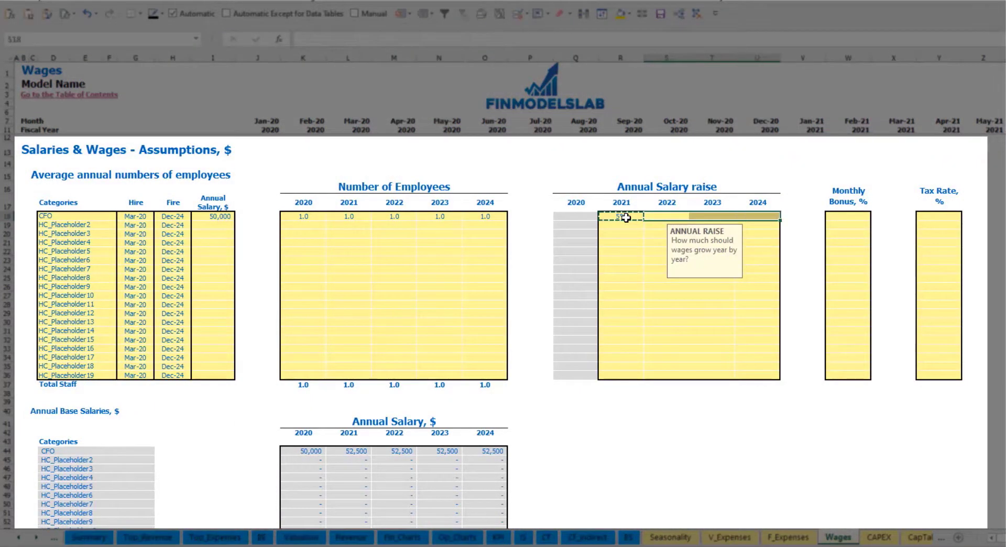
{"action": "key", "text": "ctrl+v"}
- Compare the CFO's calculated base salaries for 2020 to 2024 with the annual salary and raise inputs
{"action": "left_click", "coordinate": [554, 422]}
{"action": "left_click_drag", "start_coordinate": [307, 452], "coordinate": [481, 450]}
{"action": "left_click", "coordinate": [357, 464]}
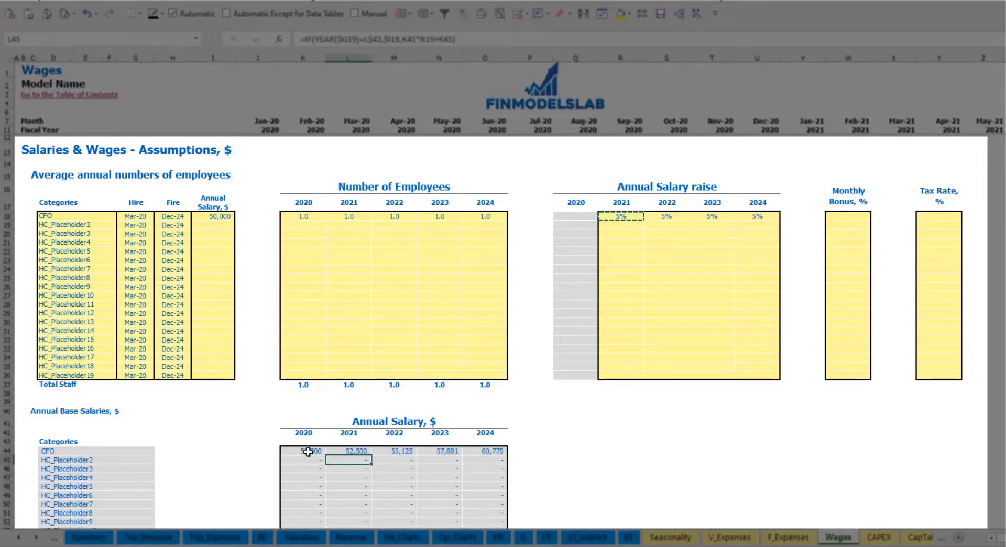
{"action": "left_click", "coordinate": [219, 218]}
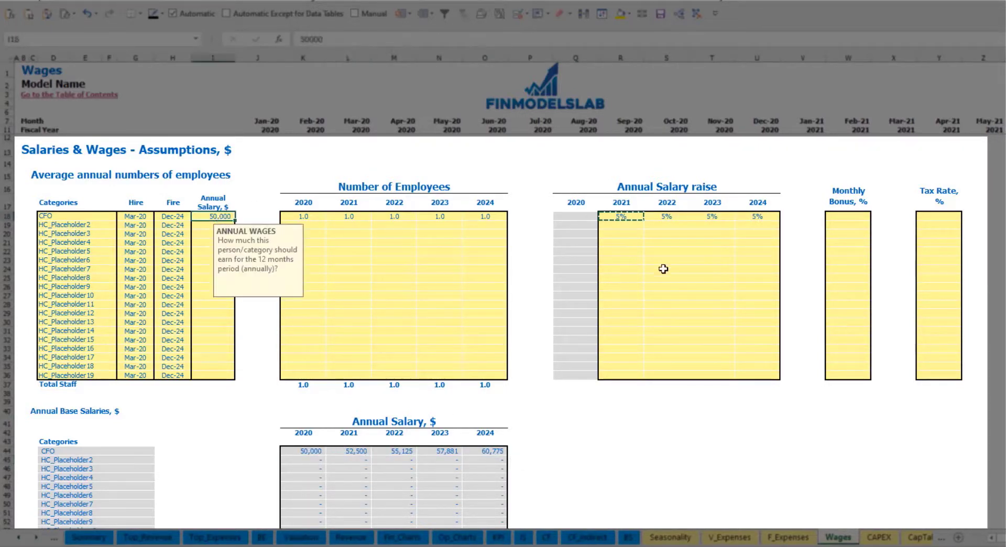
{"action": "left_click_drag", "start_coordinate": [637, 218], "coordinate": [758, 218]}
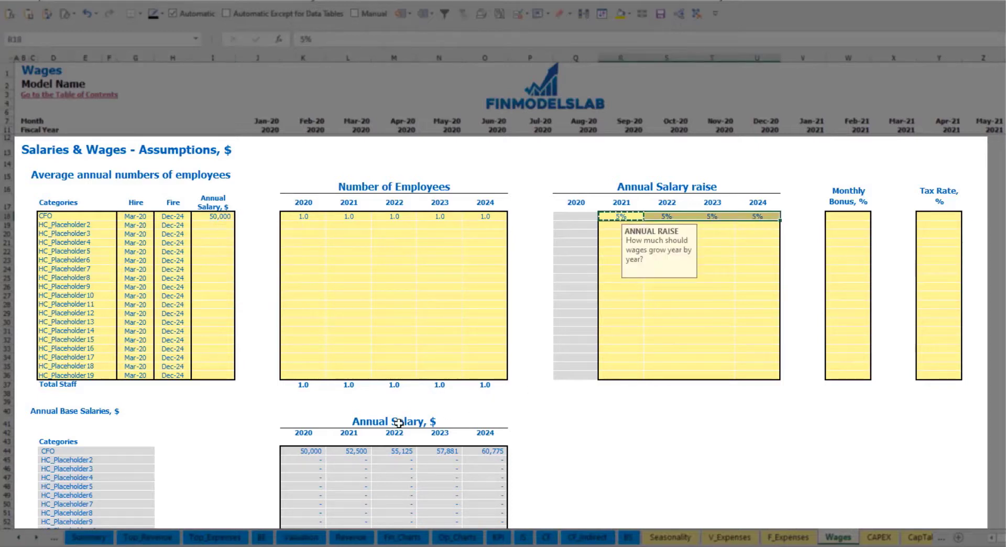
{"action": "left_click", "coordinate": [347, 451]}
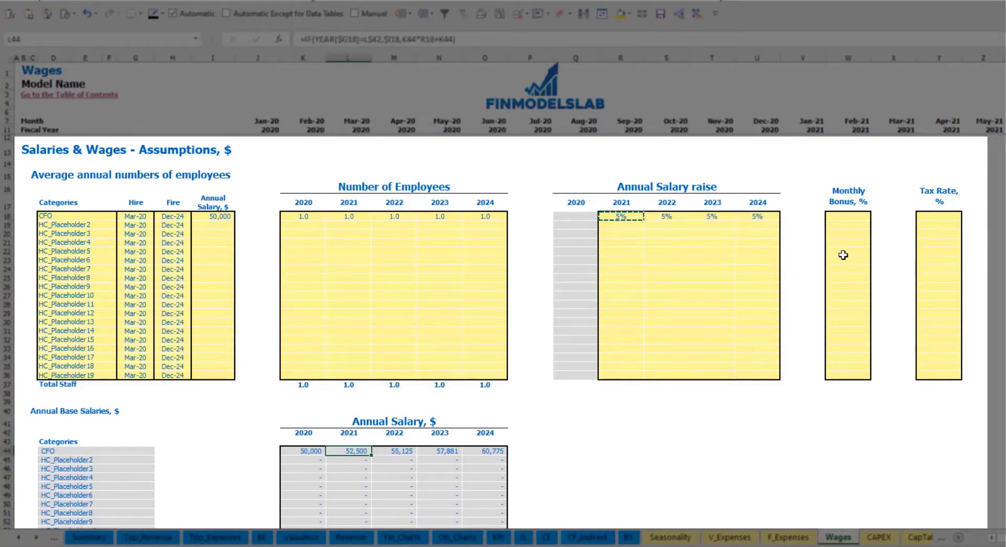
- Set the CFO's monthly bonus to 10% and tax rate to 5%
{"action": "left_click", "coordinate": [853, 215]}
{"action": "type", "text": "10"}
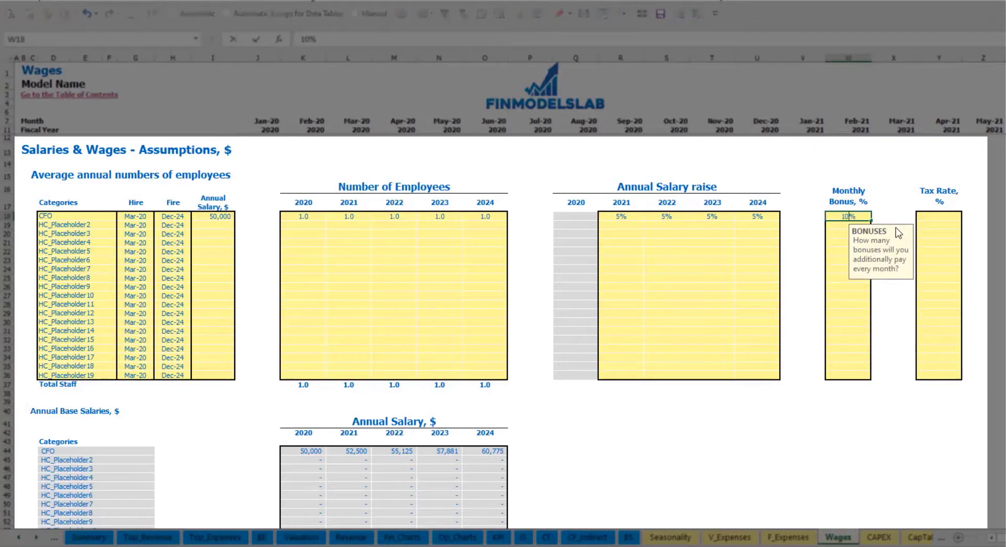
{"action": "key", "text": "Return"}
{"action": "left_click", "coordinate": [949, 214]}
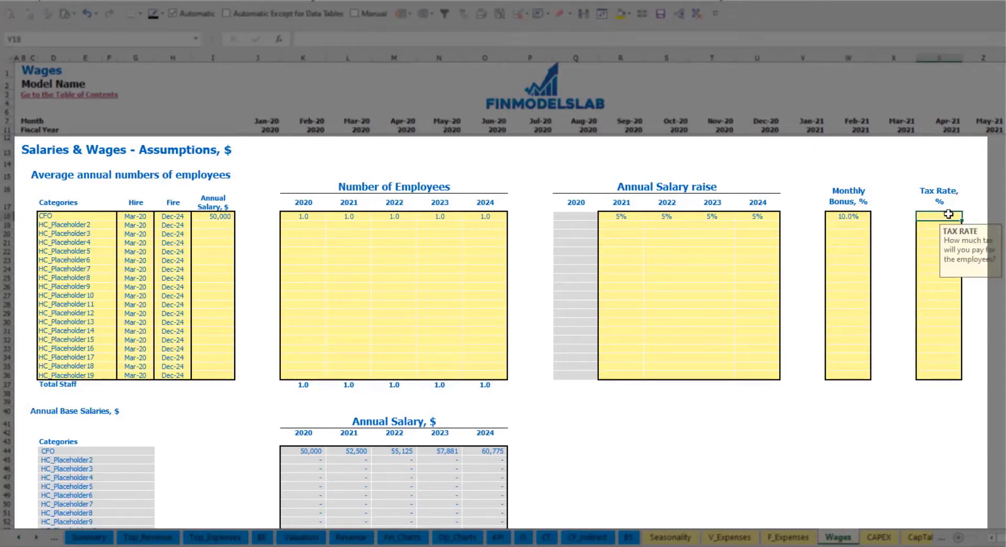
{"action": "key", "text": "Return"}
- Review the CFO rows in the Monthly Base Salaries, Monthly Bonus and Monthly Base Taxes sections, including the salary and bonus formulas
{"action": "scroll", "coordinate": [396, 331], "scroll_direction": "down", "scroll_amount": 6}
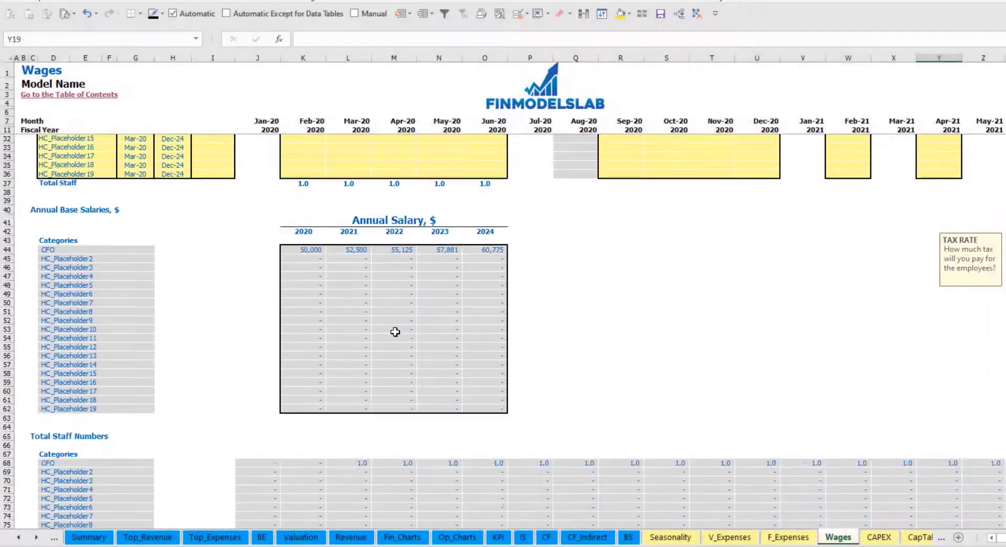
{"action": "scroll", "coordinate": [395, 332], "scroll_direction": "down", "scroll_amount": 13}
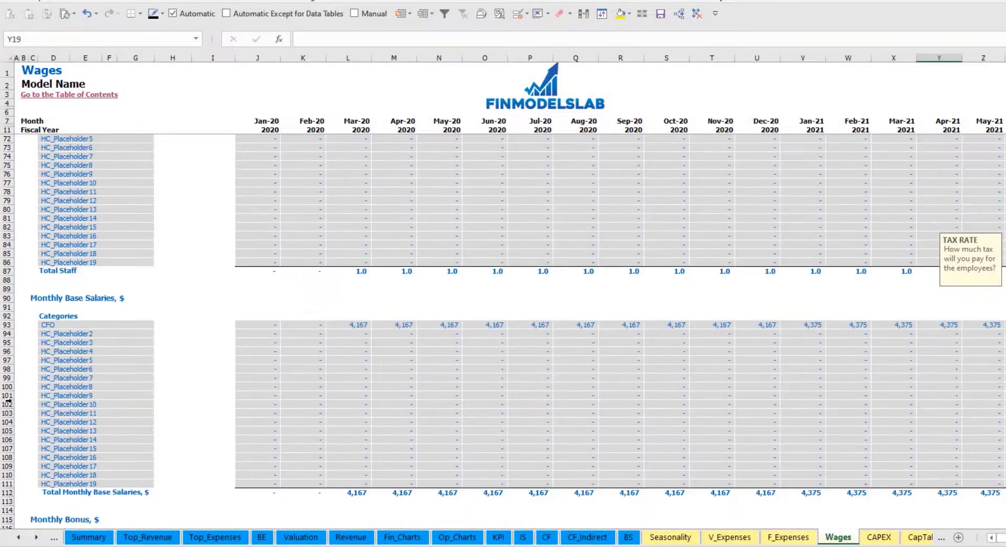
{"action": "left_click", "coordinate": [6, 326]}
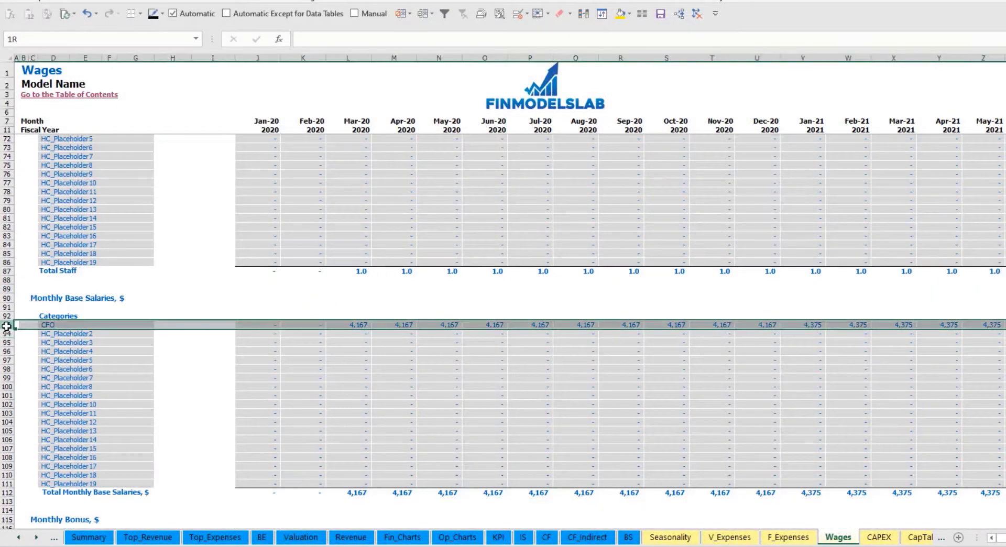
{"action": "left_click", "coordinate": [364, 324]}
{"action": "scroll", "coordinate": [315, 365], "scroll_direction": "down", "scroll_amount": 7}
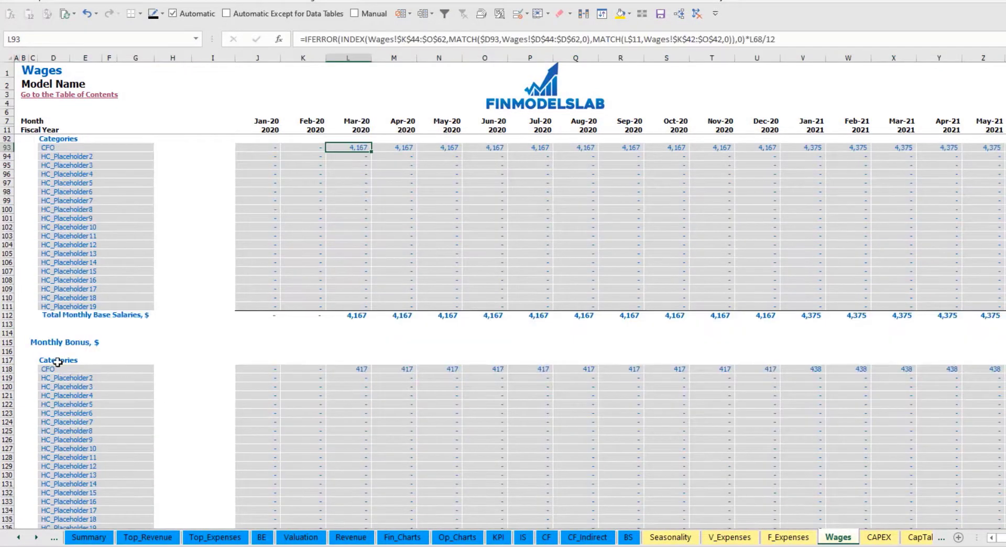
{"action": "left_click", "coordinate": [7, 369]}
{"action": "left_click", "coordinate": [362, 370]}
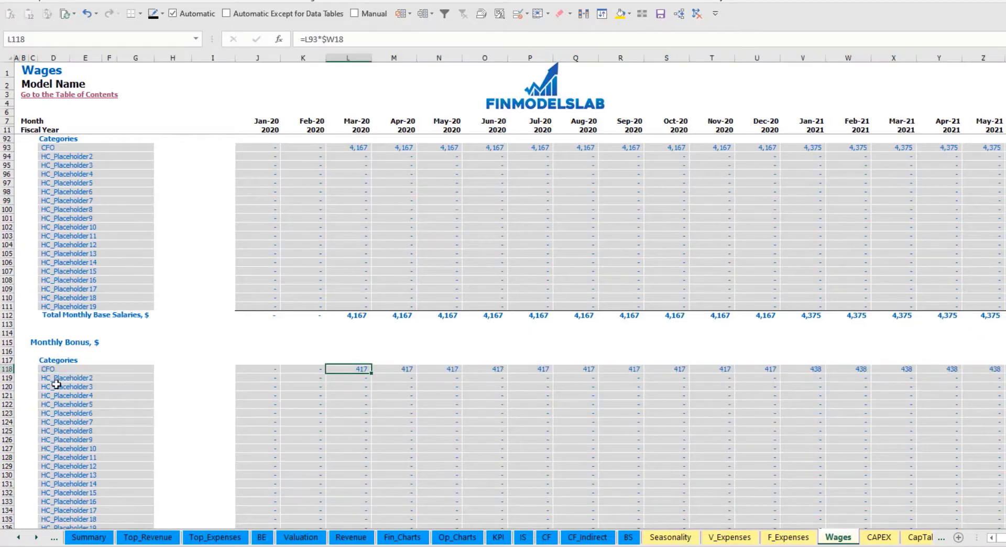
{"action": "scroll", "coordinate": [61, 383], "scroll_direction": "down", "scroll_amount": 7}
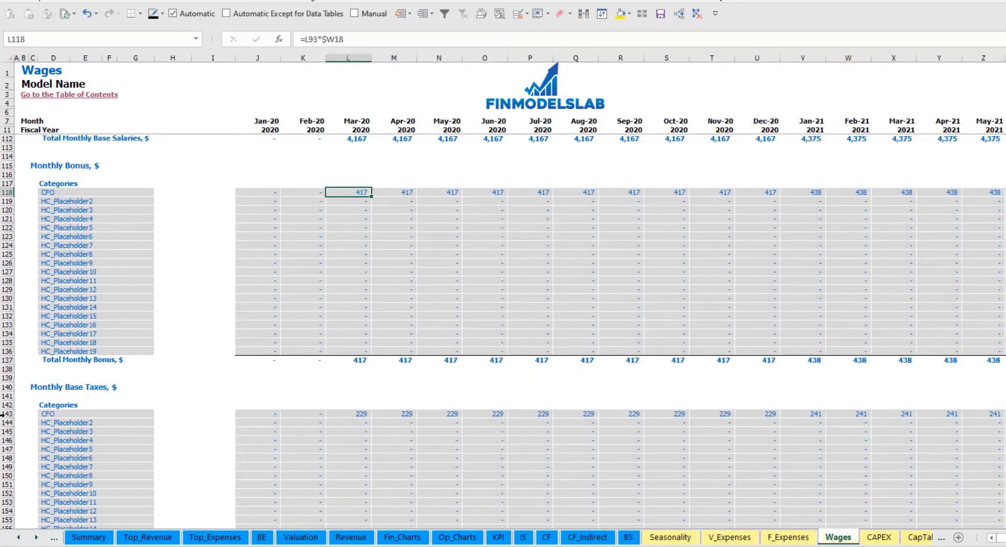
{"action": "left_click", "coordinate": [4, 414]}
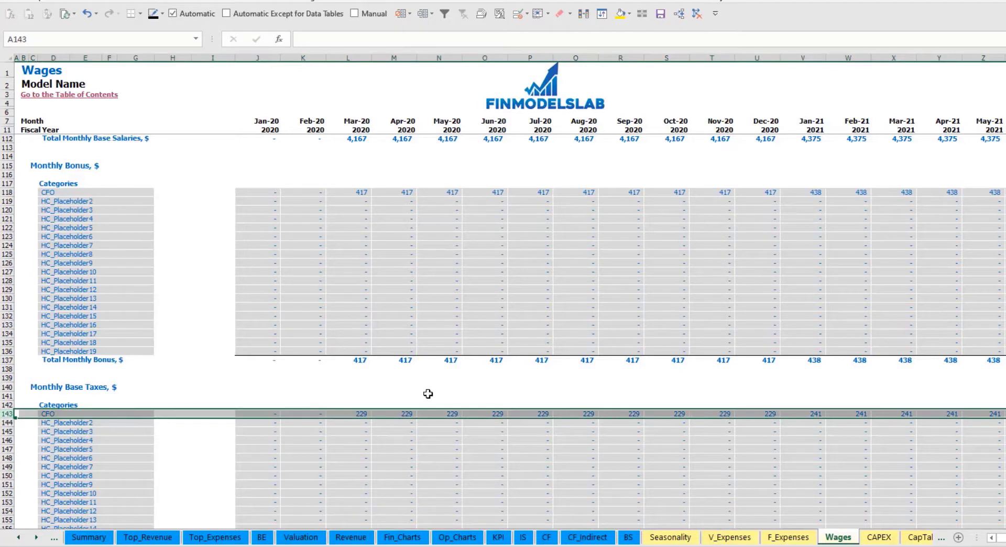
- Rename the second staff category as Admin HC and set its hire date to Apr-20
{"action": "scroll", "coordinate": [428, 394], "scroll_direction": "up", "scroll_amount": 20}
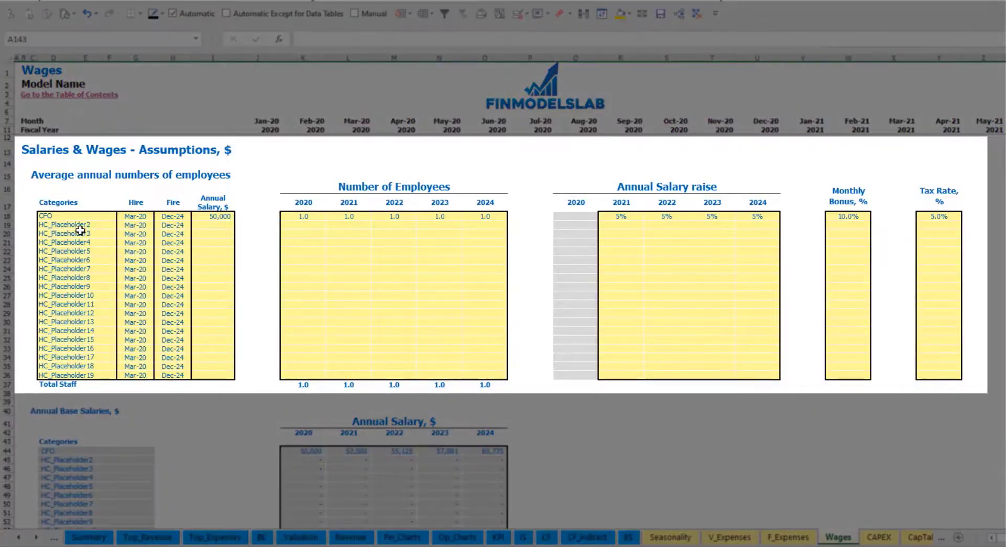
{"action": "left_click", "coordinate": [78, 225]}
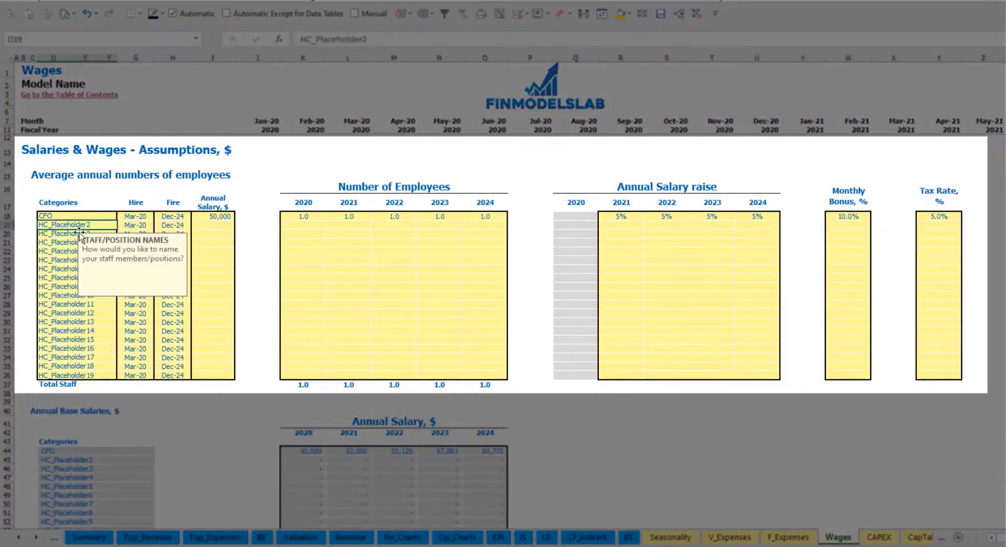
{"action": "type", "text": "Admin HC"}
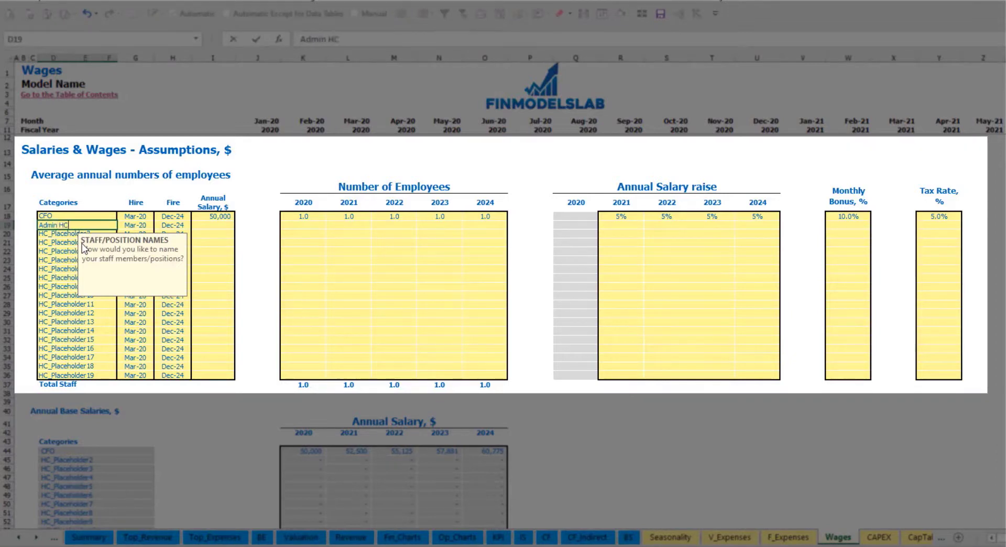
{"action": "key", "text": "Return"}
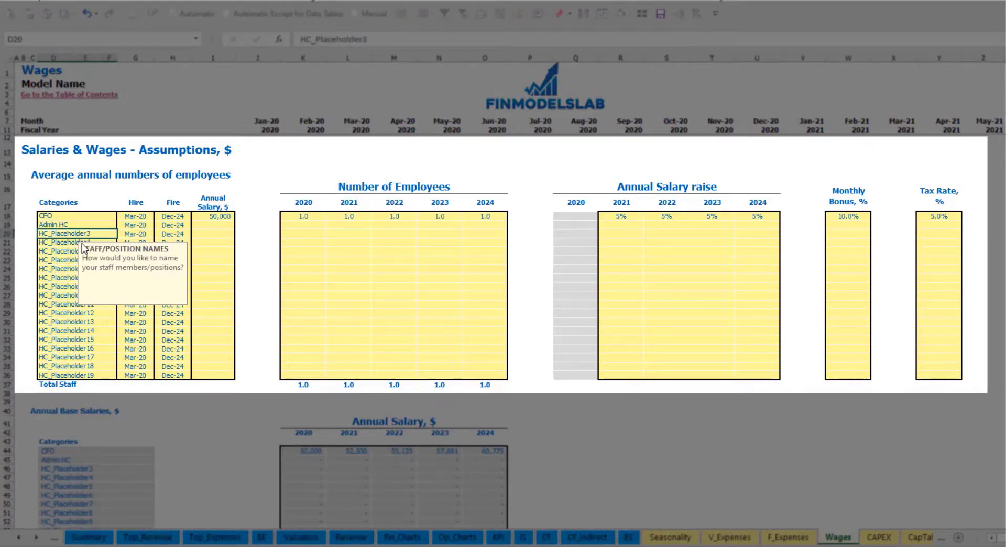
{"action": "left_click", "coordinate": [144, 226]}
{"action": "left_click", "coordinate": [158, 225]}
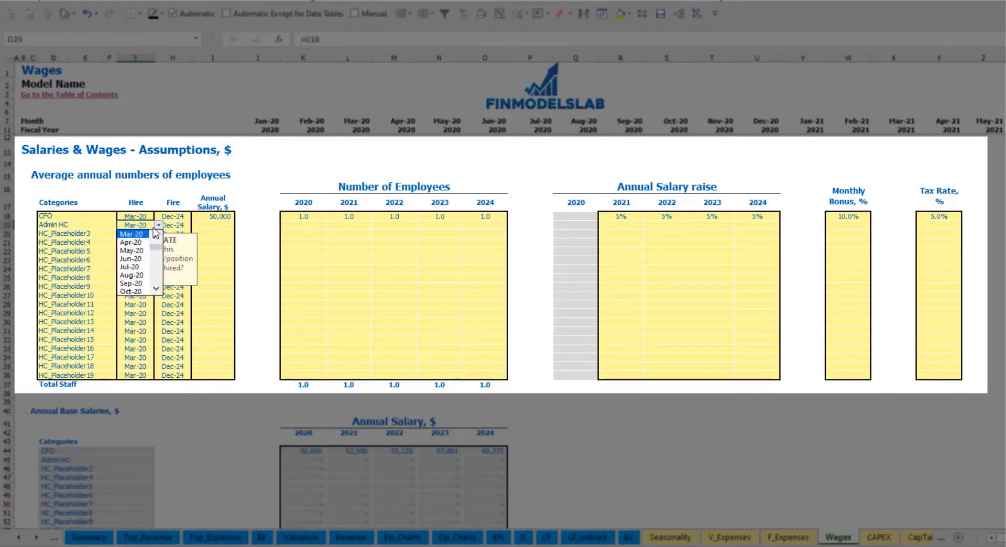
{"action": "key", "text": "Escape"}
{"action": "key", "text": "ctrl+v"}
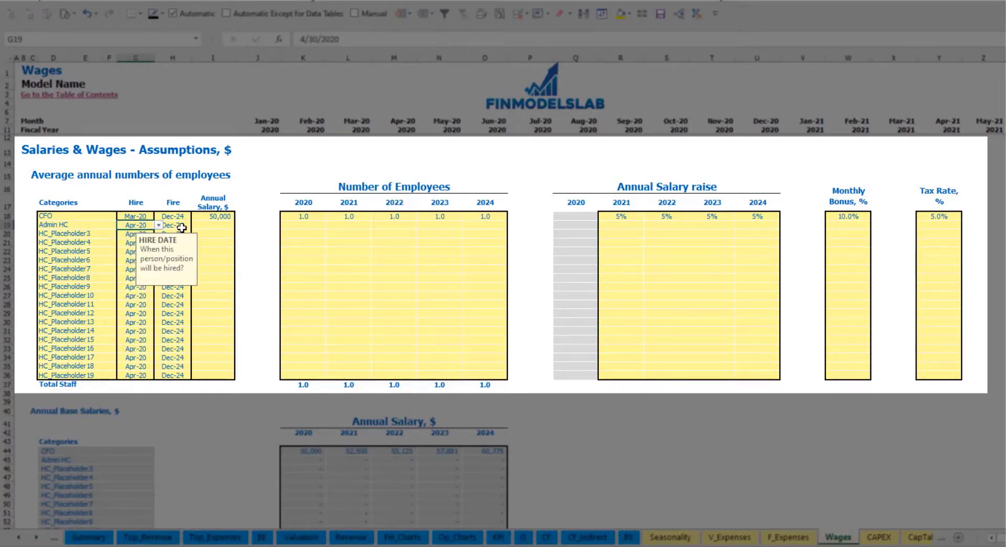
{"action": "left_click", "coordinate": [181, 226]}
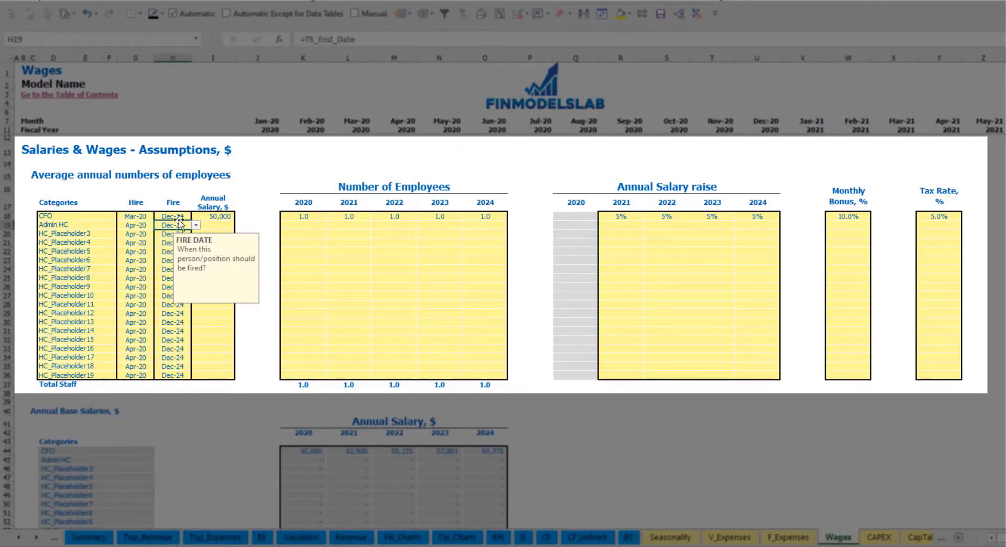
- Set the annual salary for Admin HC to 30,000
{"action": "left_click", "coordinate": [210, 224]}
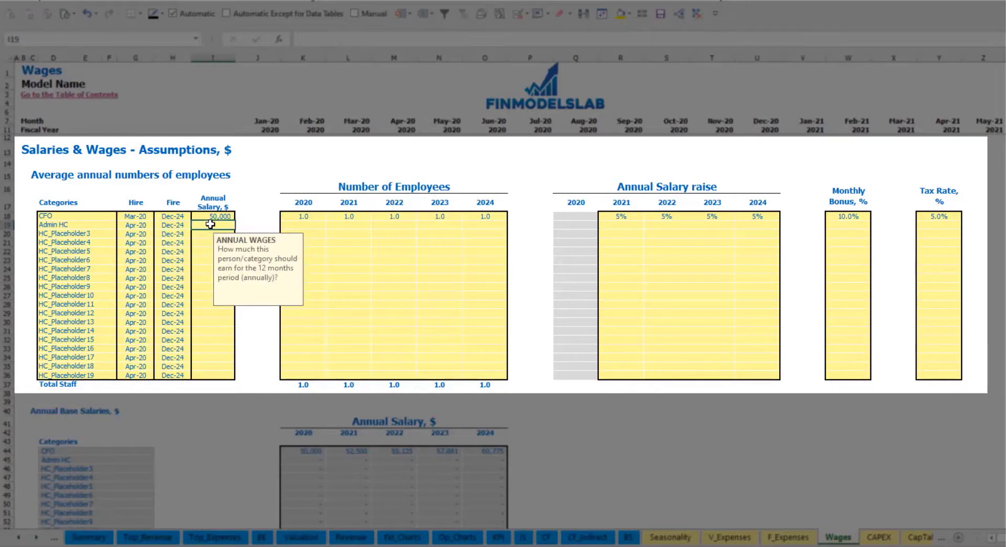
{"action": "type", "text": "30000"}
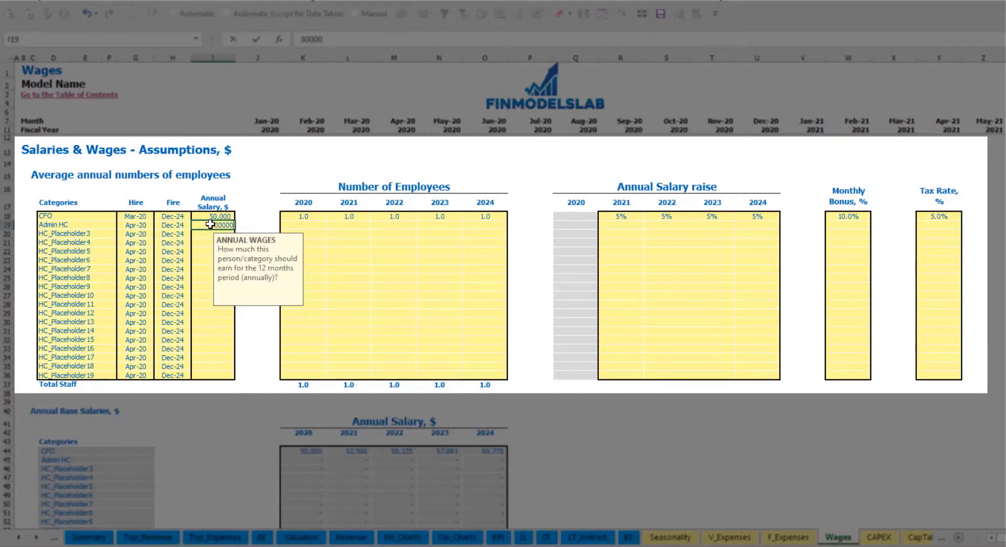
{"action": "key", "text": "Return"}
- Enter the Admin HC number of employees for 2020 to 2024 as 2, 4, 6, 8 and 10
{"action": "left_click", "coordinate": [311, 224]}
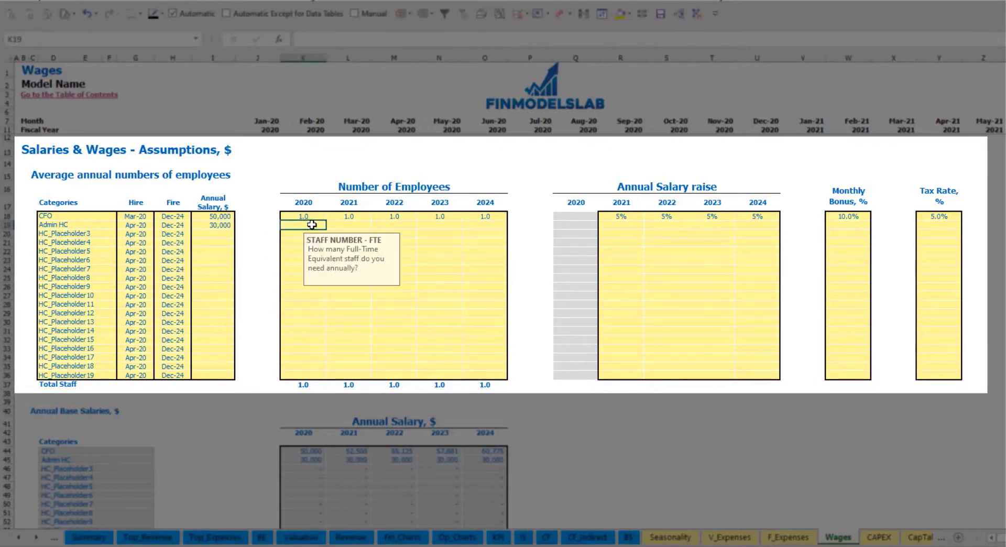
{"action": "type", "text": "2"}
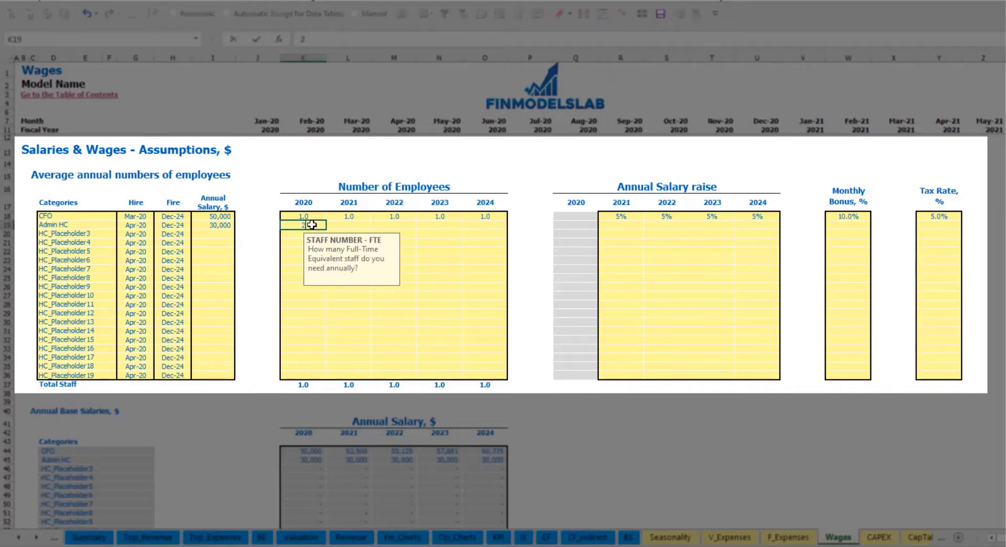
{"action": "key", "text": "Tab"}
{"action": "type", "text": "4"}
{"action": "key", "text": "Tab"}
{"action": "type", "text": "6"}
{"action": "key", "text": "Tab"}
{"action": "type", "text": "8"}
{"action": "key", "text": "Tab"}
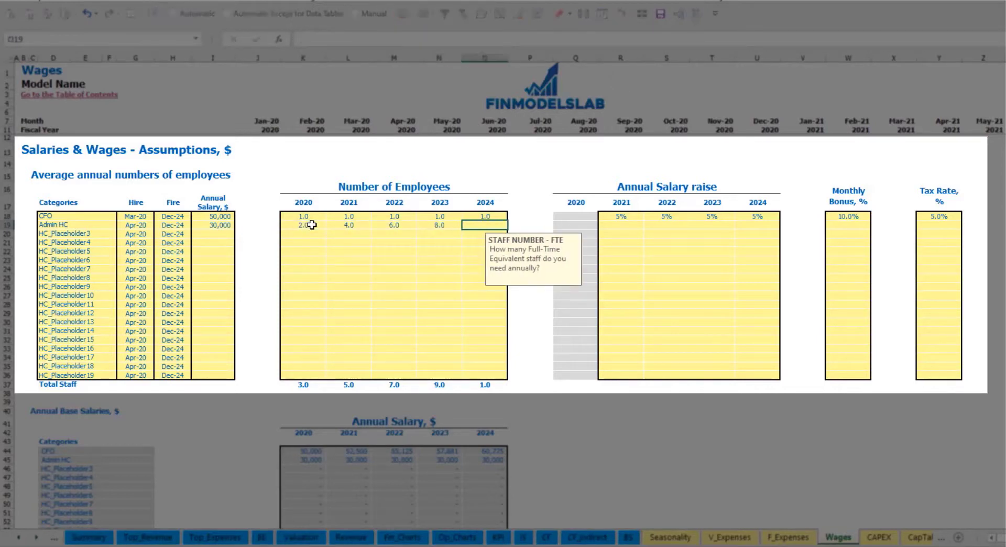
{"action": "type", "text": "10"}
{"action": "key", "text": "Tab"}
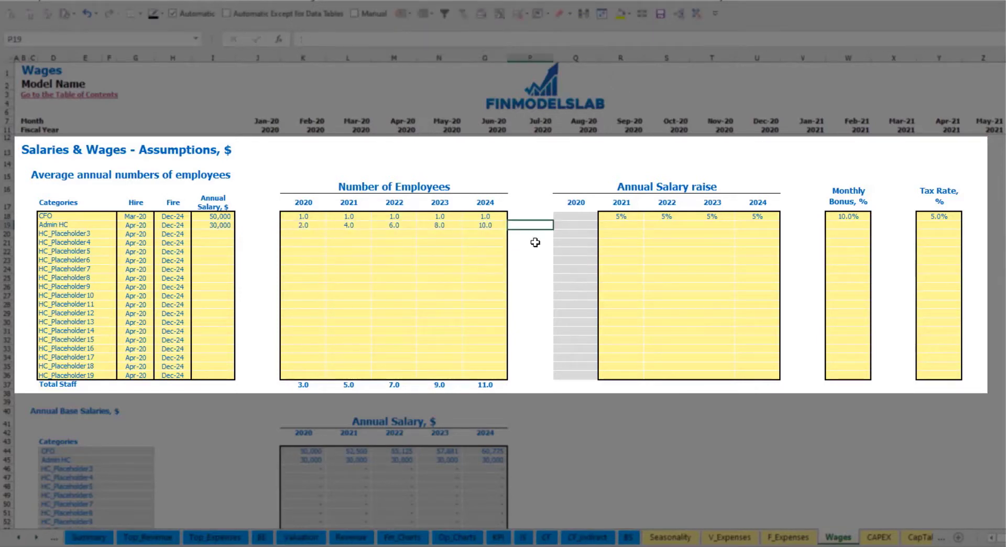
- Set the Admin HC annual salary raise to 3% for each year from 2021 to 2024
{"action": "left_click", "coordinate": [618, 225]}
{"action": "type", "text": "5%"}
{"action": "key", "text": "ctrl+Return"}
{"action": "key", "text": "ctrl+c"}
{"action": "key", "text": "Right"}
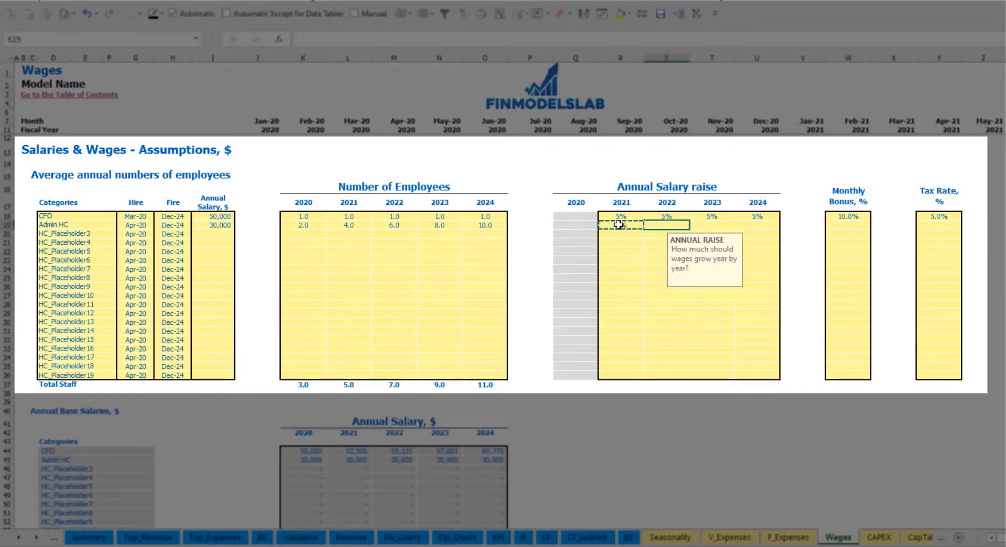
{"action": "key", "text": "shift+Right"}
{"action": "key", "text": "shift+Right"}
{"action": "key", "text": "ctrl+v"}
- Set the Admin HC monthly bonus to 5% and tax rate to 5%
{"action": "left_click", "coordinate": [862, 227]}
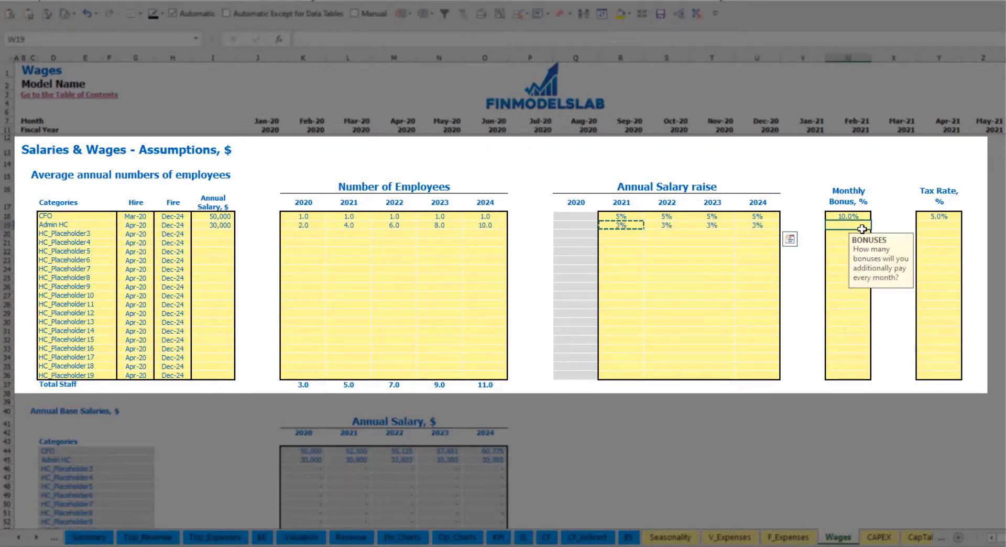
{"action": "type", "text": "5%"}
{"action": "key", "text": "Tab"}
{"action": "key", "text": "Tab"}
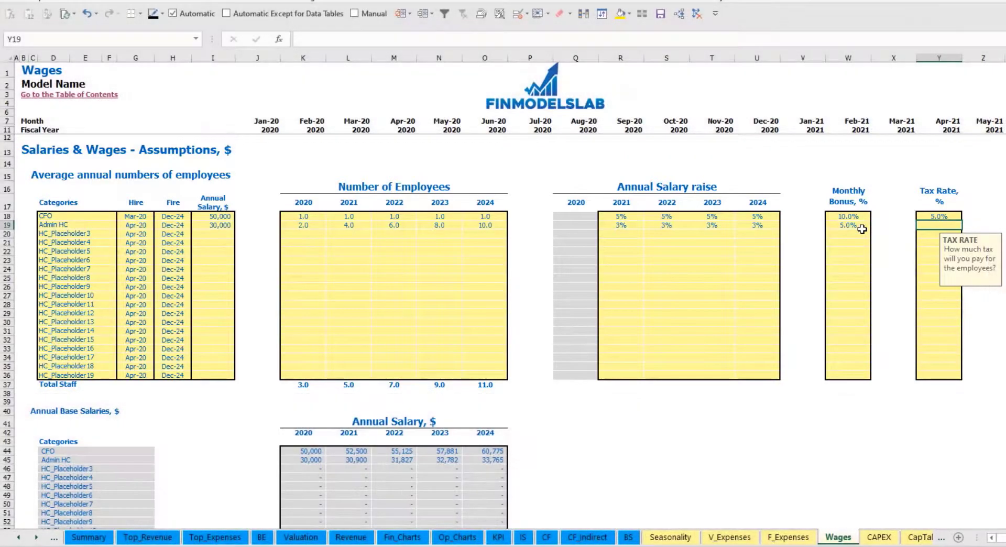
{"action": "type", "text": "5%"}
{"action": "key", "text": "Return"}
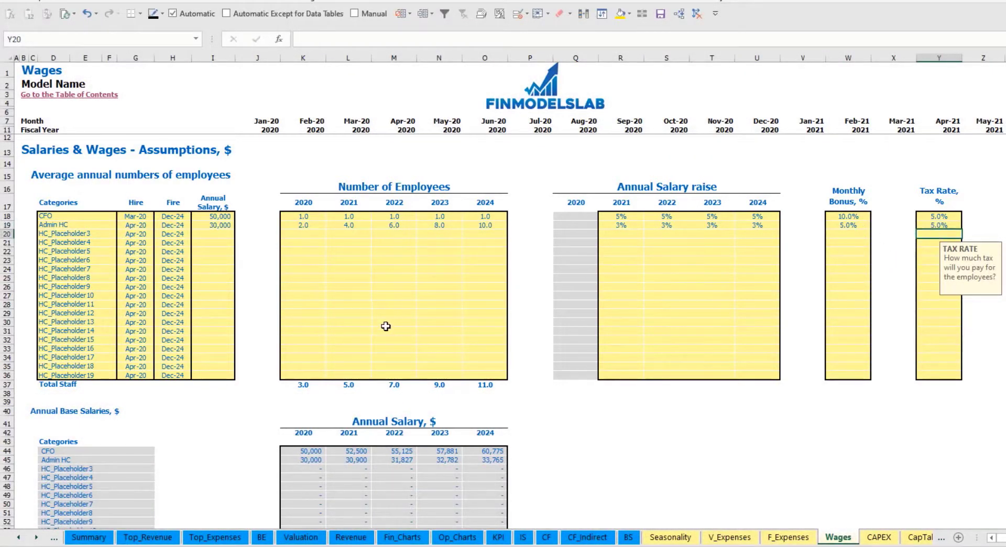
- Review the Admin HC row in Total Staff Numbers month by month across the forecast years
{"action": "scroll", "coordinate": [384, 331], "scroll_direction": "down", "scroll_amount": 13}
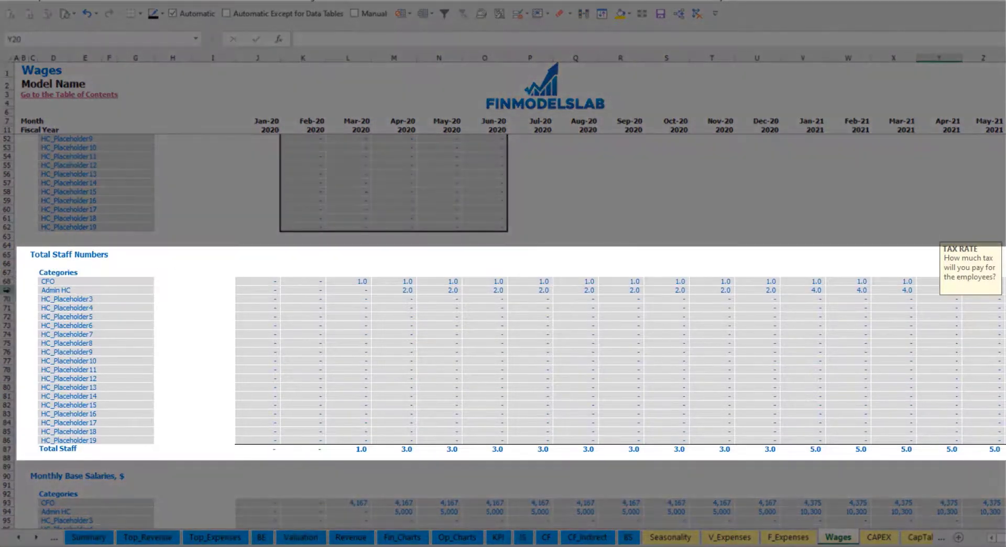
{"action": "left_click", "coordinate": [7, 290]}
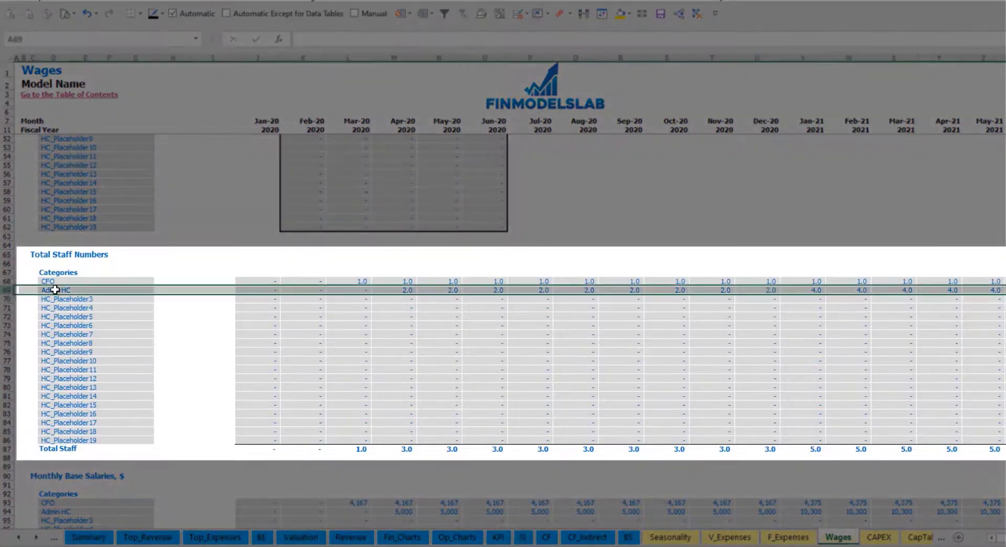
{"action": "left_click", "coordinate": [406, 291]}
{"action": "left_click_drag", "start_coordinate": [407, 290], "coordinate": [766, 290]}
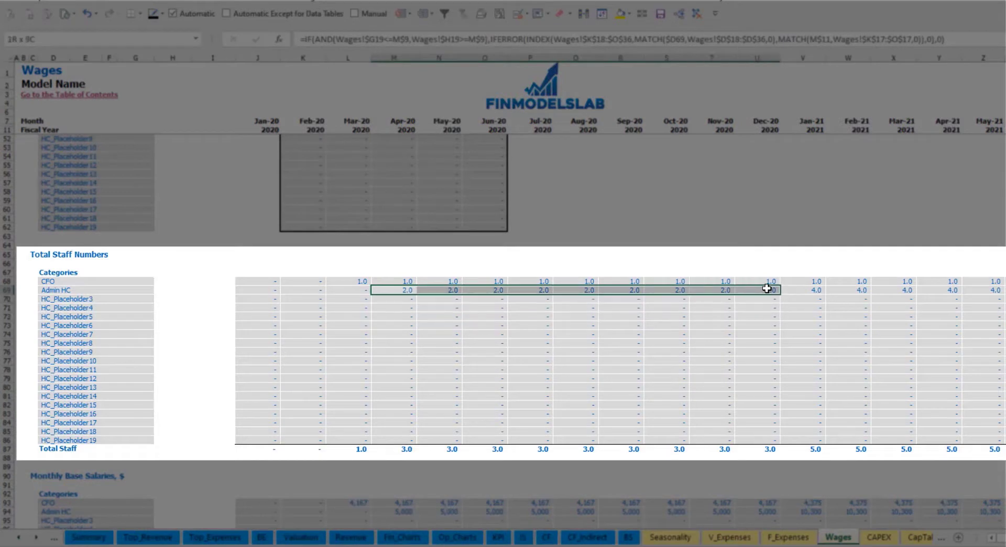
{"action": "left_click", "coordinate": [820, 289]}
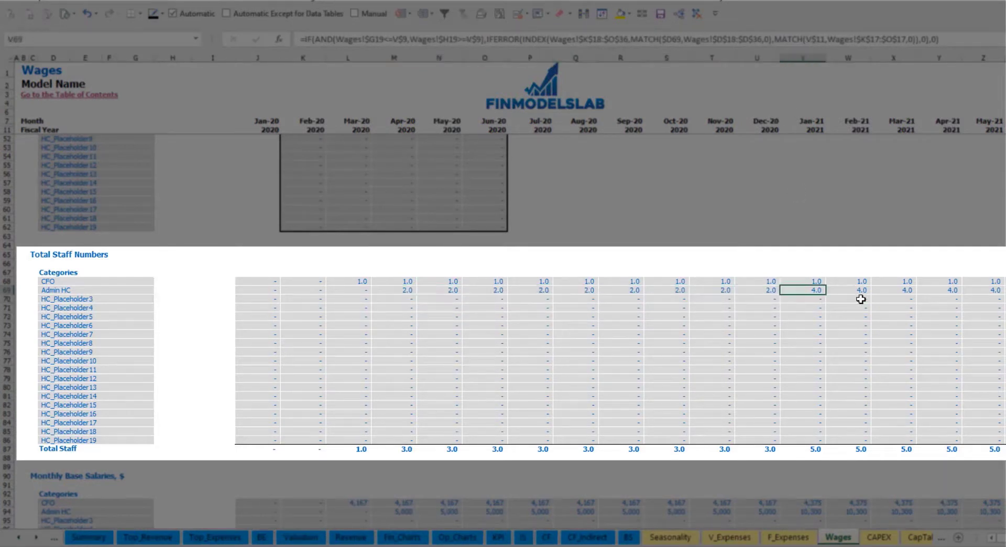
{"action": "left_click_drag", "start_coordinate": [819, 290], "coordinate": [1004, 291]}
{"action": "scroll", "coordinate": [503, 283], "scroll_direction": "right", "scroll_amount": 7}
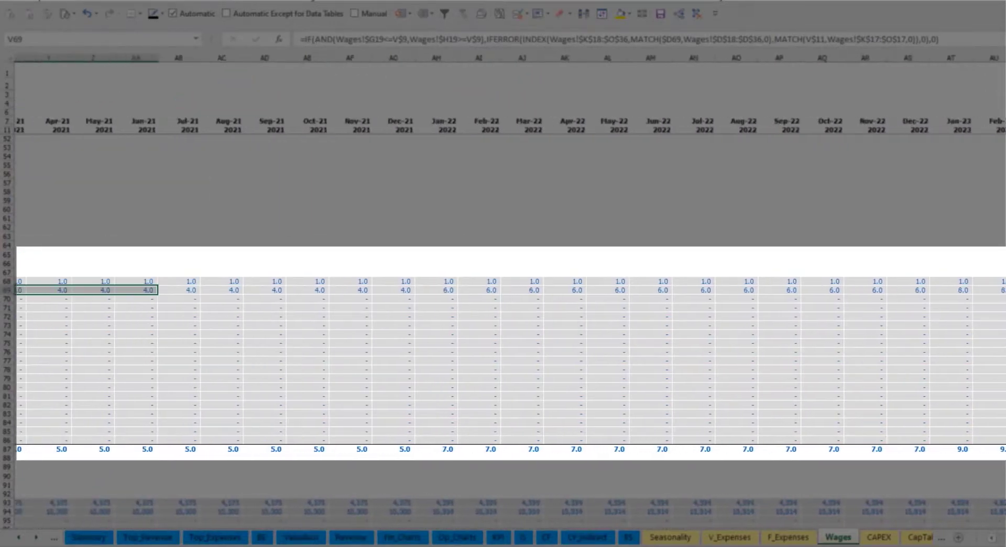
{"action": "scroll", "coordinate": [503, 283], "scroll_direction": "right", "scroll_amount": 1}
{"action": "left_click", "coordinate": [921, 291]}
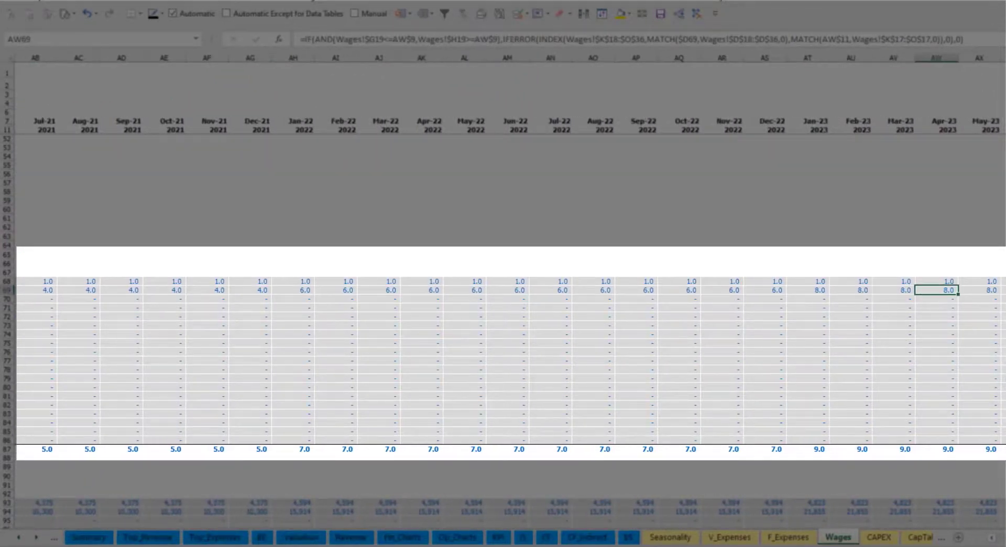
{"action": "scroll", "coordinate": [504, 283], "scroll_direction": "right", "scroll_amount": 5}
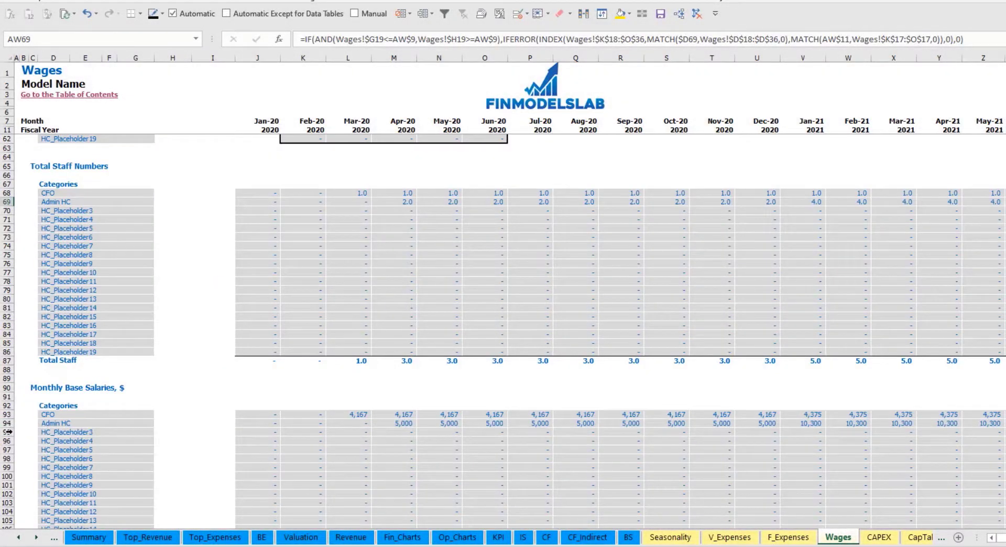
- Compare Admin HC's monthly base salaries with its staff numbers, and review its Monthly Bonus and Monthly Base Taxes rows
{"action": "left_click", "coordinate": [7, 423]}
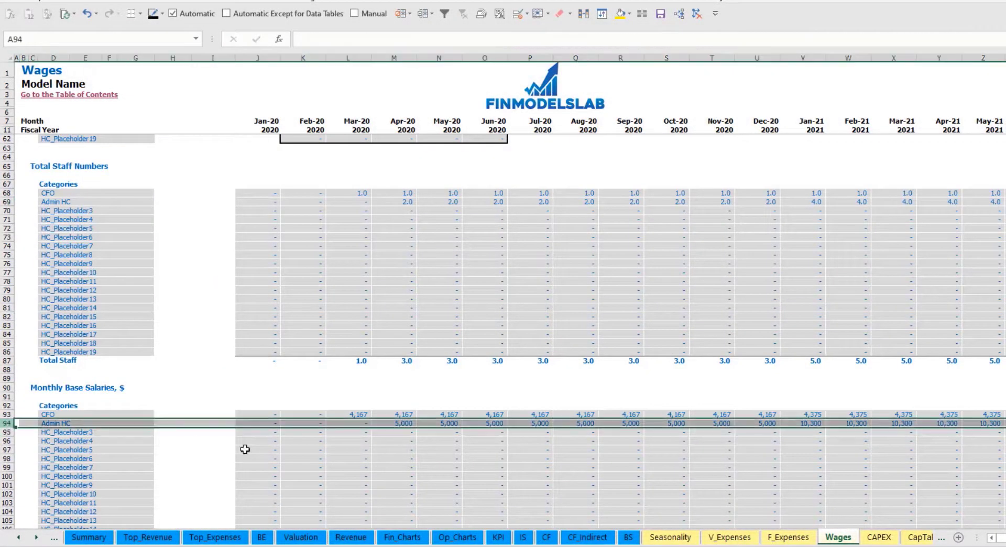
{"action": "left_click", "coordinate": [399, 424]}
{"action": "left_click", "coordinate": [402, 202]}
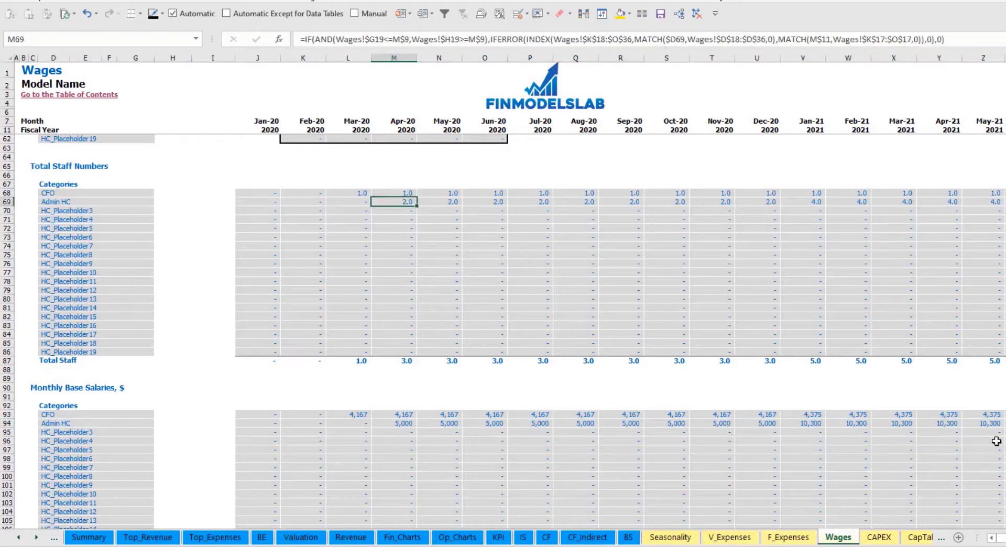
{"action": "left_click", "coordinate": [986, 203]}
{"action": "left_click", "coordinate": [991, 424]}
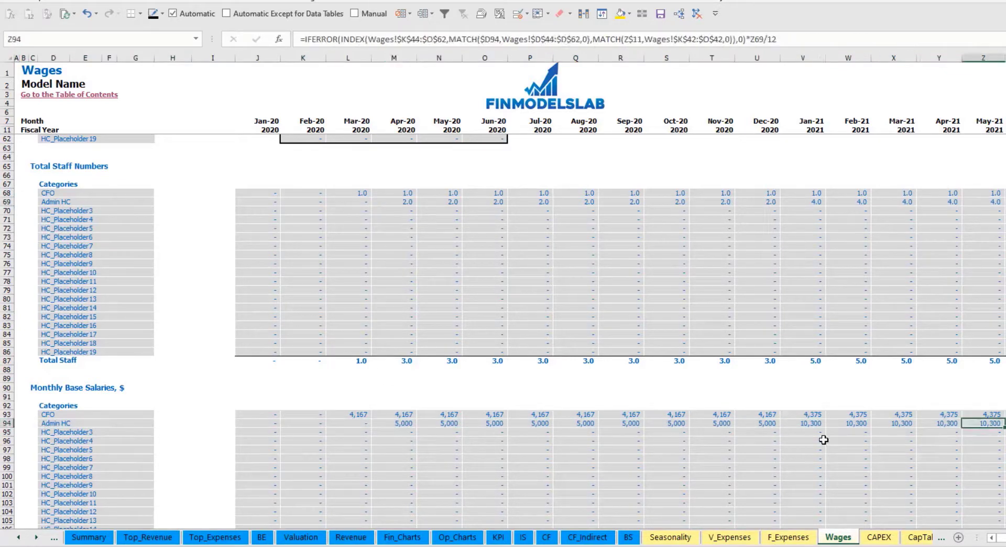
{"action": "scroll", "coordinate": [521, 458], "scroll_direction": "down", "scroll_amount": 10}
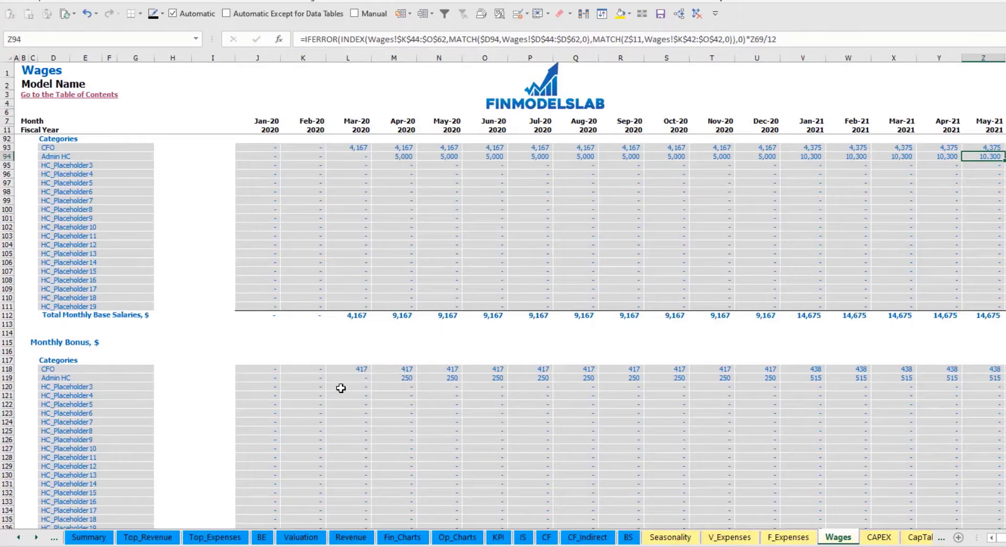
{"action": "scroll", "coordinate": [348, 388], "scroll_direction": "down", "scroll_amount": 10}
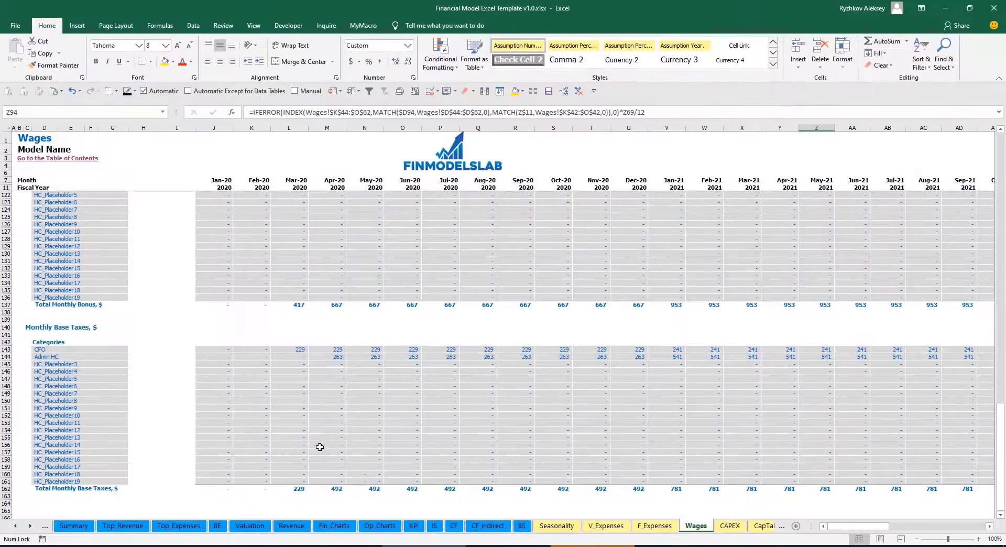
- Expand the Salary and Wages group in the Income Statement and examine the staff category rows, including CFO and Admin HC
{"action": "left_click", "coordinate": [437, 527]}
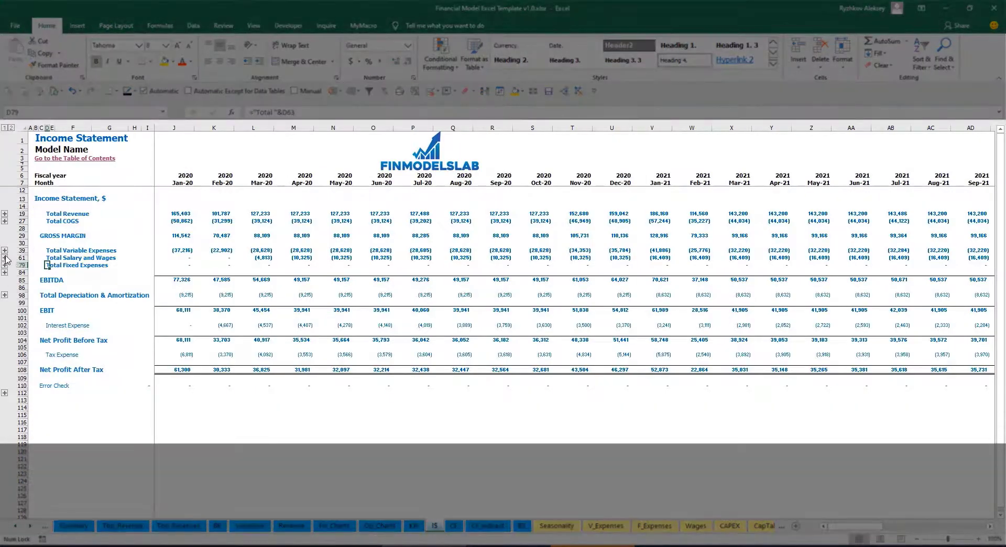
{"action": "left_click", "coordinate": [5, 258]}
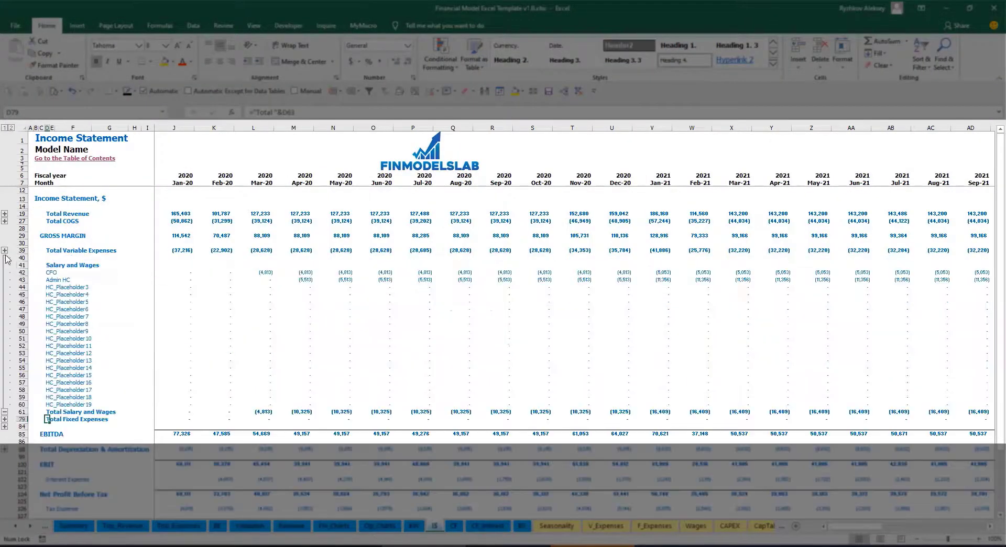
{"action": "left_click", "coordinate": [168, 271]}
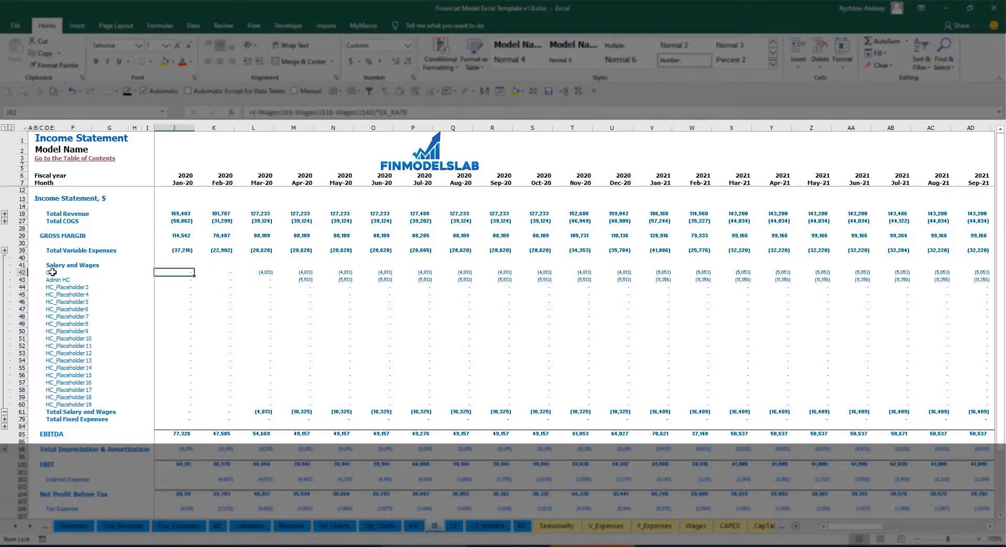
{"action": "left_click_drag", "start_coordinate": [53, 272], "coordinate": [52, 404]}
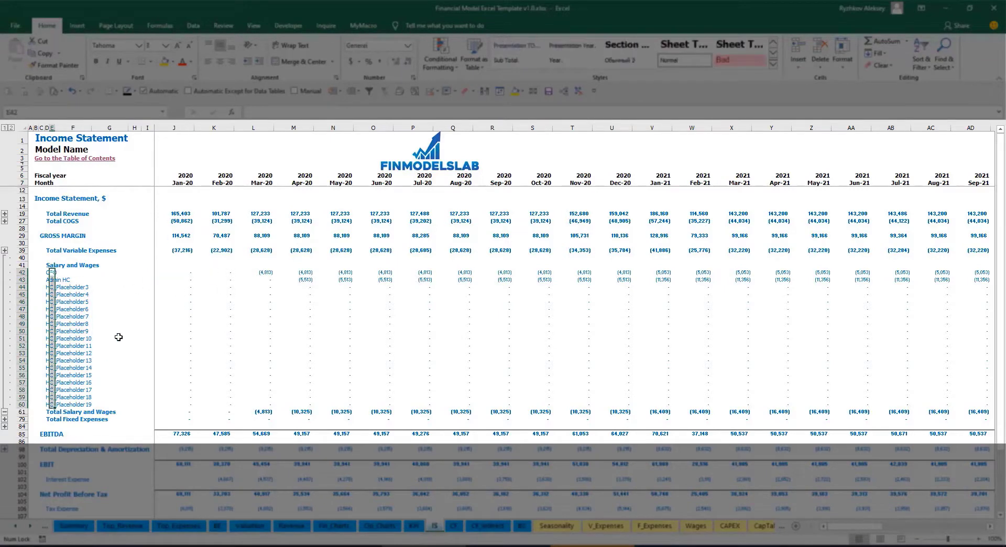
{"action": "left_click", "coordinate": [91, 279]}
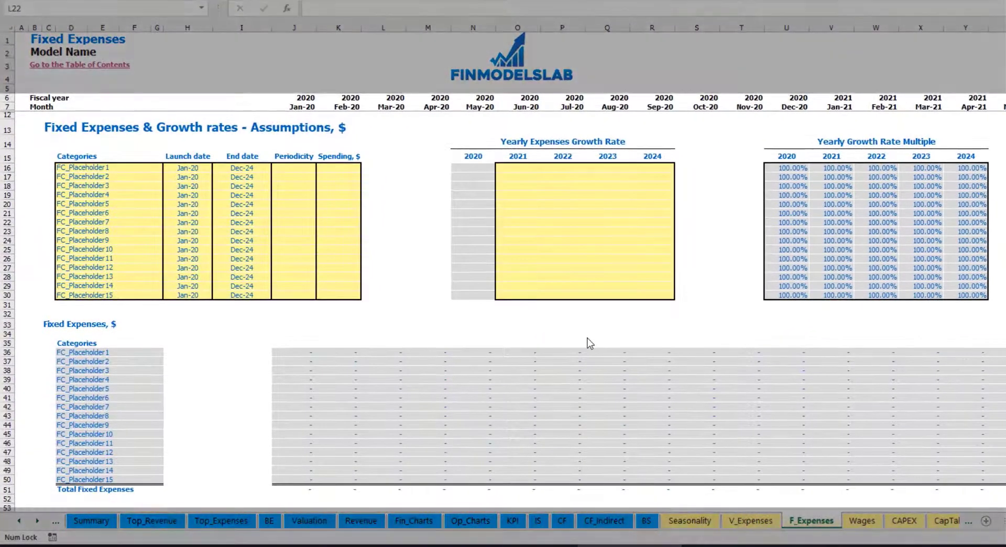
- Rename the first fixed expense category on the Fixed Expenses sheet as Utilities and set its launch date to Mar-20
{"action": "left_click", "coordinate": [111, 167]}
{"action": "type", "text": "Util"}
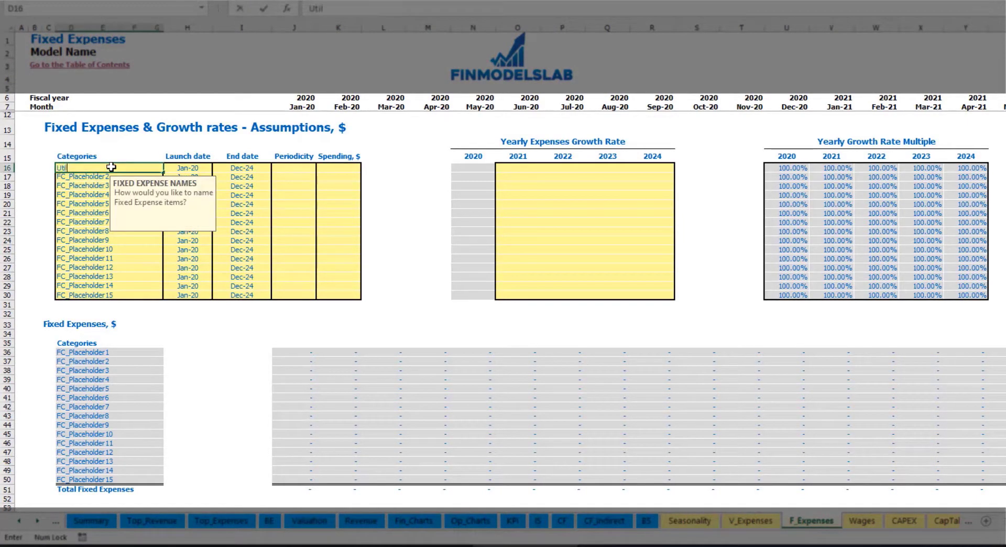
{"action": "type", "text": "ities"}
{"action": "key", "text": "Return"}
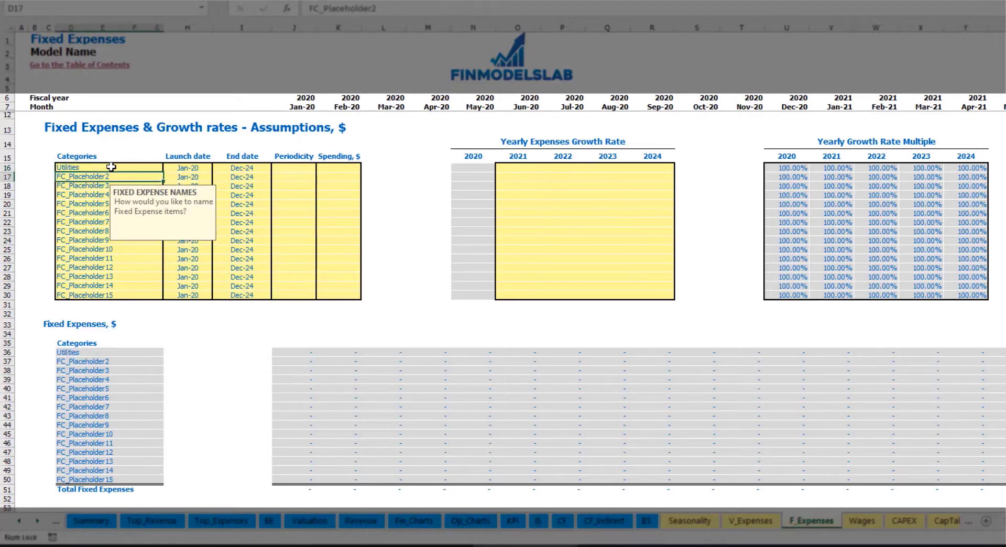
{"action": "left_click", "coordinate": [191, 164]}
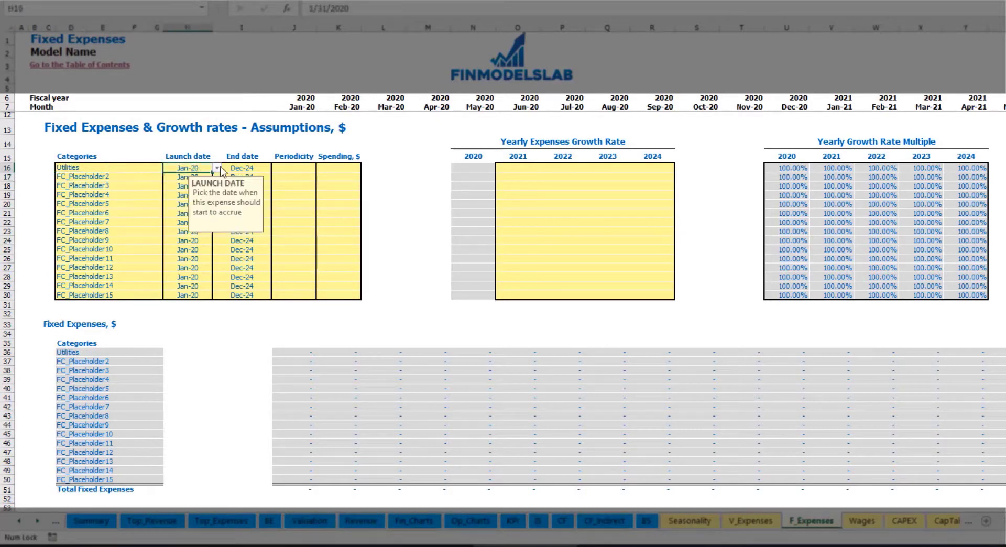
{"action": "left_click", "coordinate": [217, 168]}
{"action": "left_click", "coordinate": [181, 192]}
- Check the Utilities end date against the last month of the model's timeline
{"action": "left_click", "coordinate": [249, 169]}
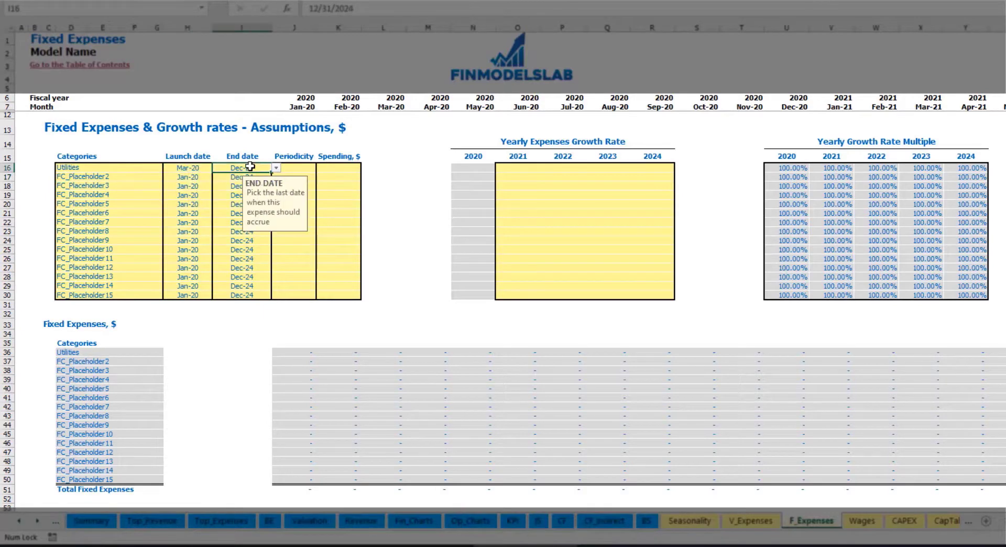
{"action": "left_click", "coordinate": [302, 109]}
{"action": "key", "text": "ctrl+Right"}
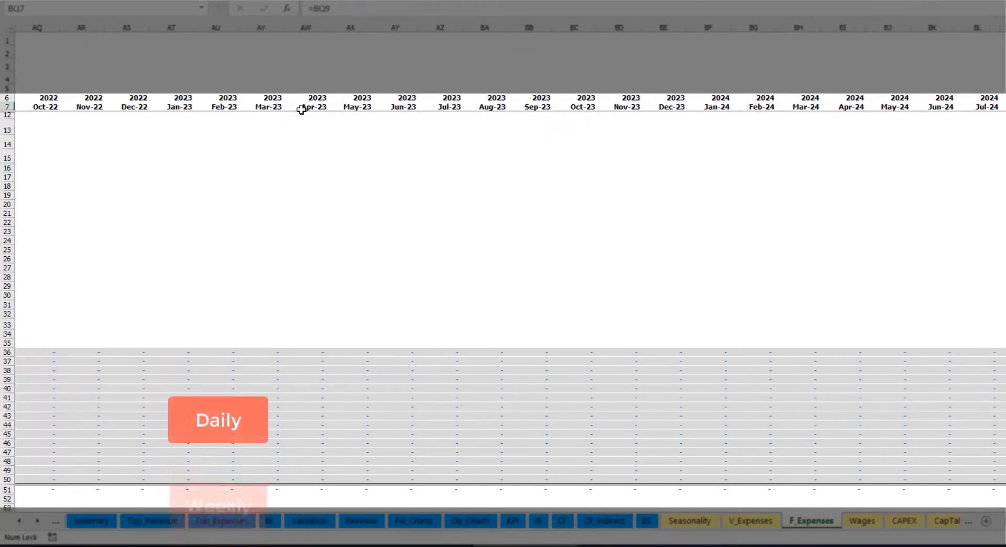
{"action": "key", "text": "ctrl+Left"}
{"action": "key", "text": "Left"}
{"action": "key", "text": "Left"}
{"action": "scroll", "coordinate": [301, 108], "scroll_direction": "left", "scroll_amount": 5}
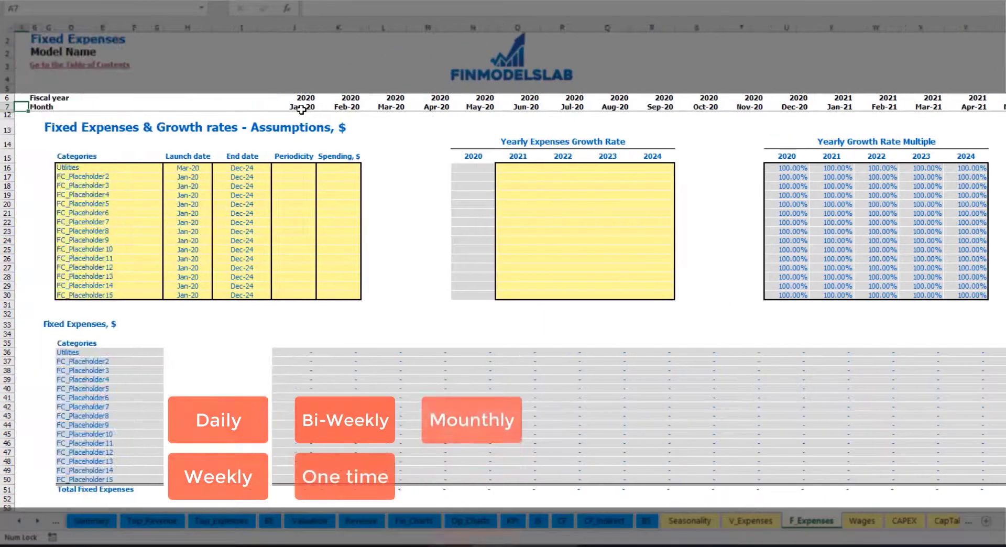
- Set the Utilities expense periodicity to Daily
{"action": "left_click", "coordinate": [296, 168]}
{"action": "left_click", "coordinate": [321, 167]}
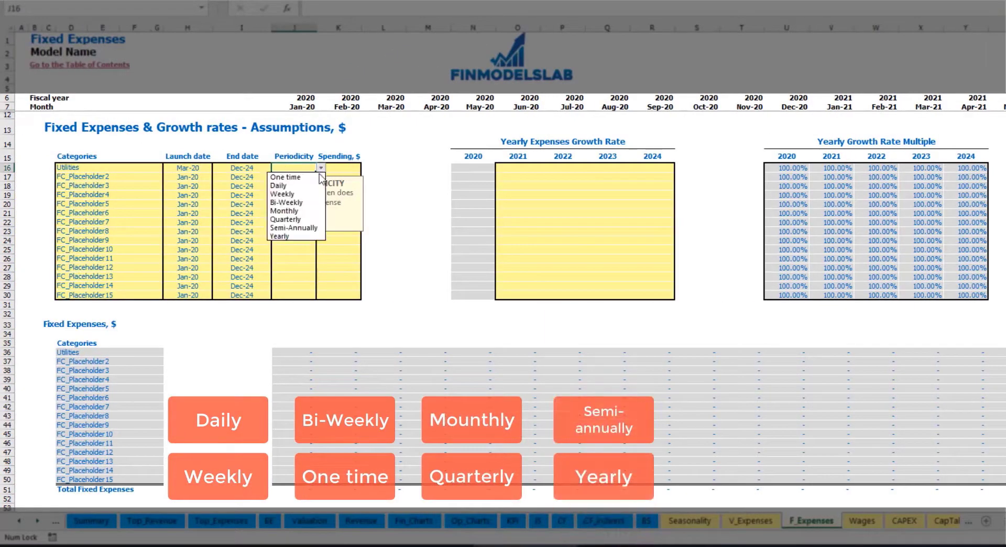
{"action": "left_click", "coordinate": [294, 185]}
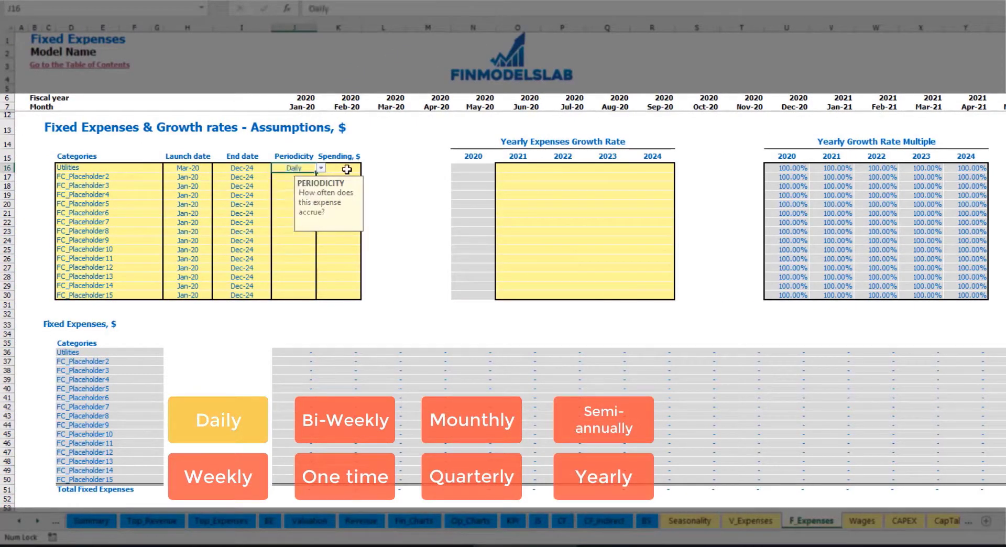
- Set the spending amount for the daily Utilities expense to 50
{"action": "key", "text": "Tab"}
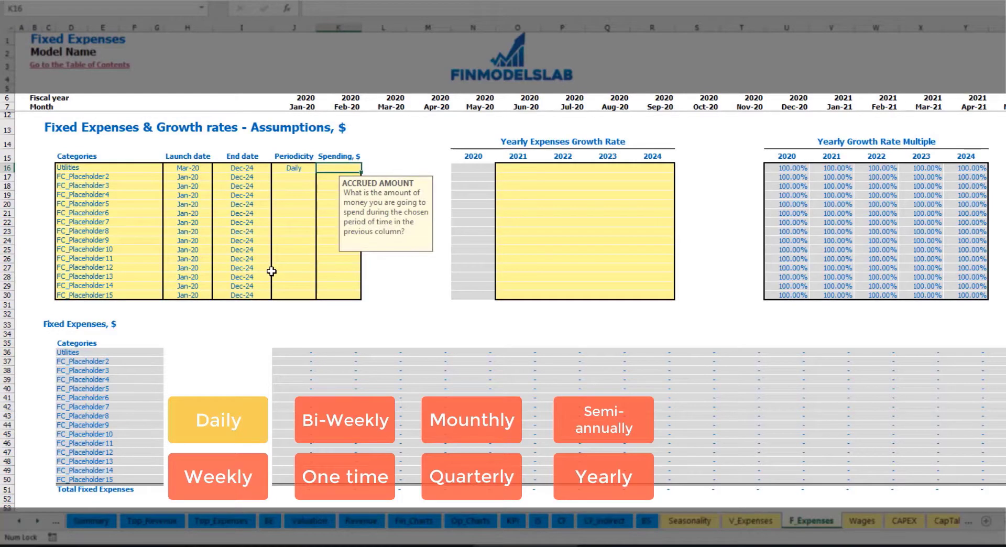
{"action": "key", "text": "Return"}
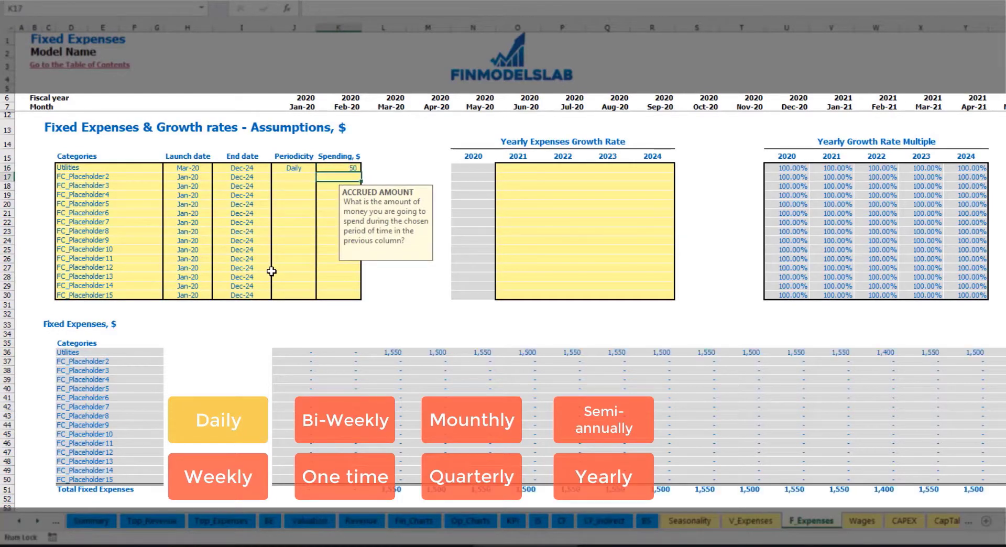
- Examine the monthly Utilities amounts from Mar-20 onward in the Fixed Expenses table, comparing the launch month with the months after it
{"action": "left_click", "coordinate": [390, 354]}
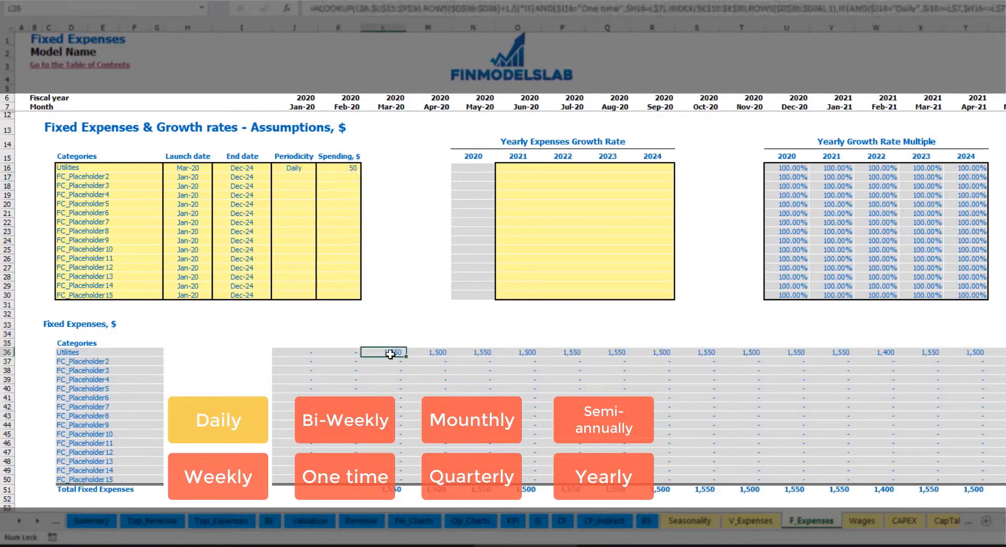
{"action": "left_click", "coordinate": [436, 356]}
{"action": "left_click", "coordinate": [488, 356]}
{"action": "left_click", "coordinate": [394, 345]}
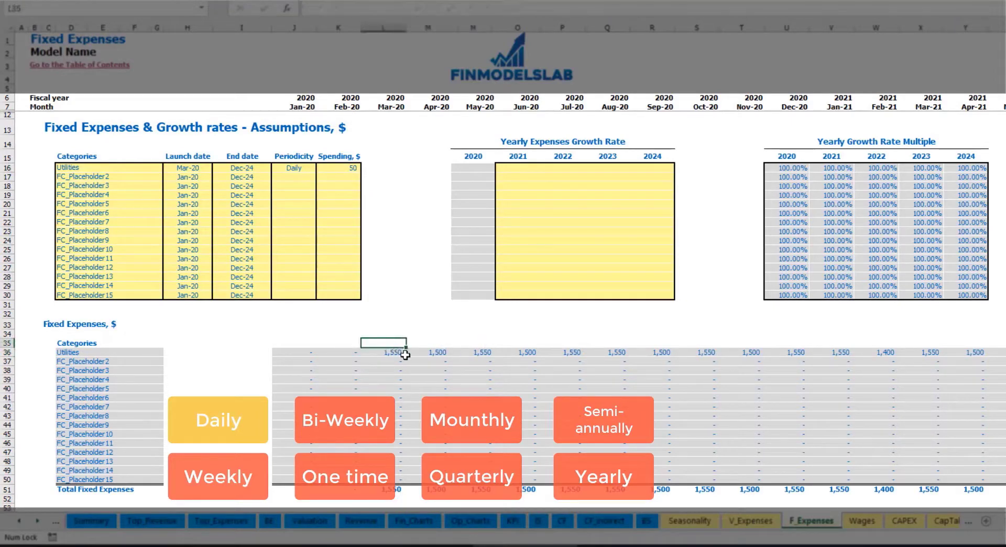
{"action": "left_click", "coordinate": [405, 354]}
{"action": "left_click", "coordinate": [423, 355]}
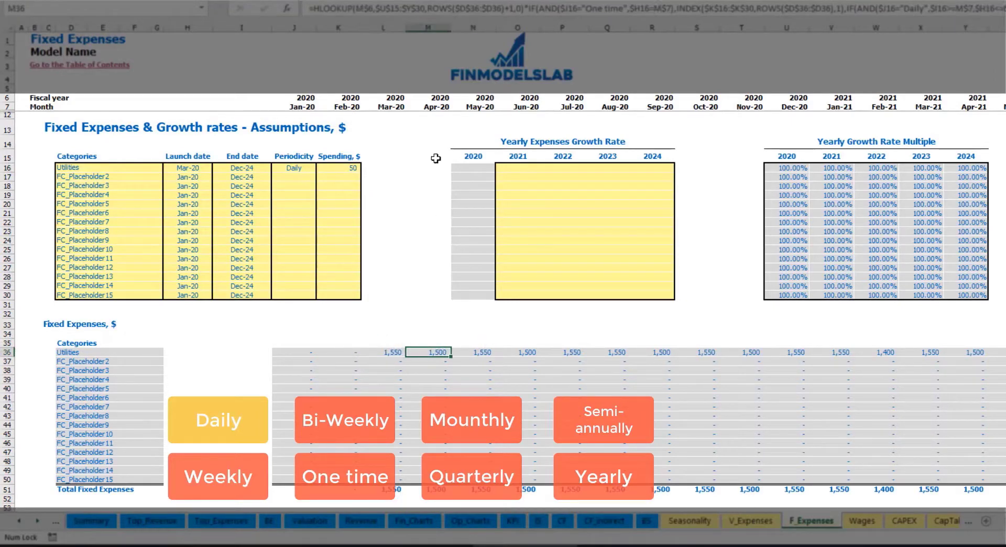
{"action": "left_click", "coordinate": [386, 105]}
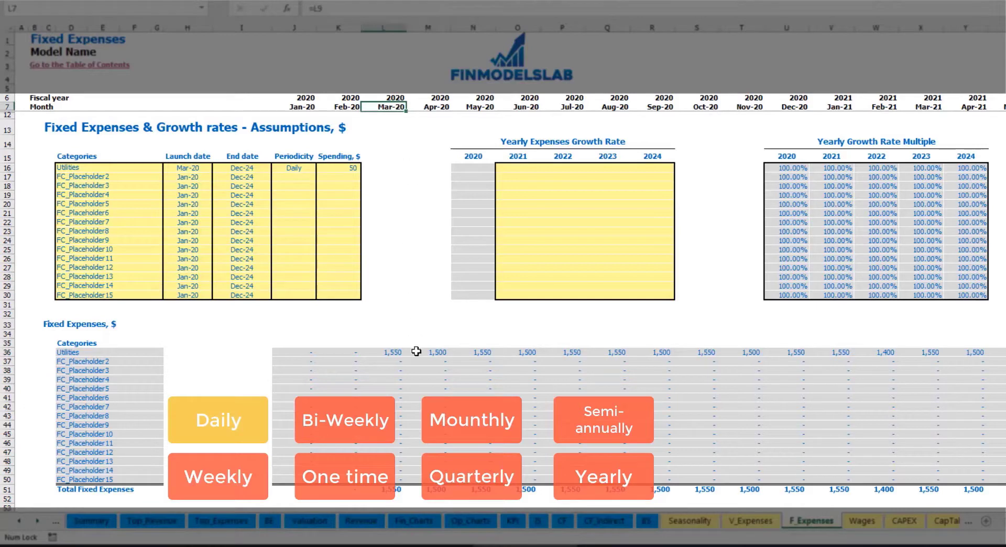
{"action": "left_click", "coordinate": [396, 353]}
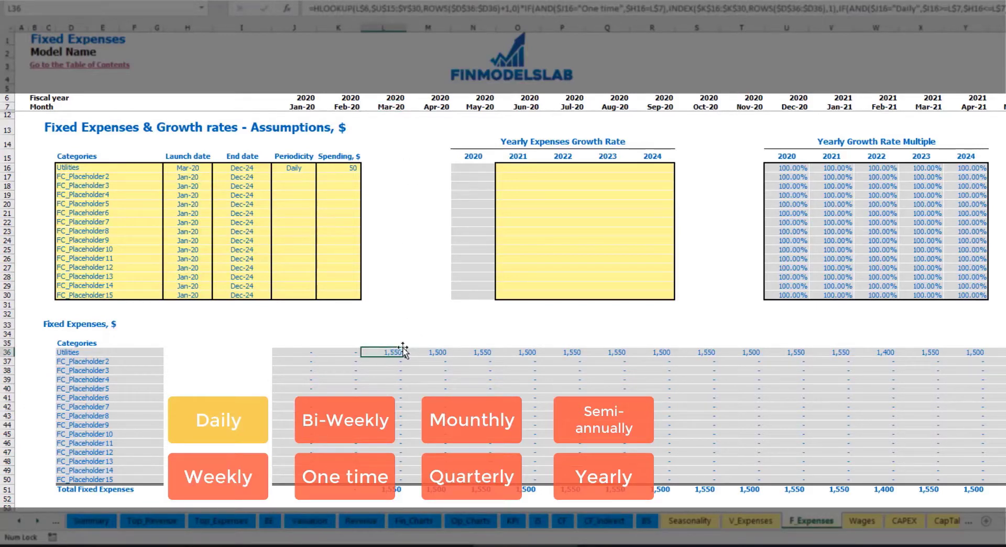
{"action": "left_click", "coordinate": [441, 355]}
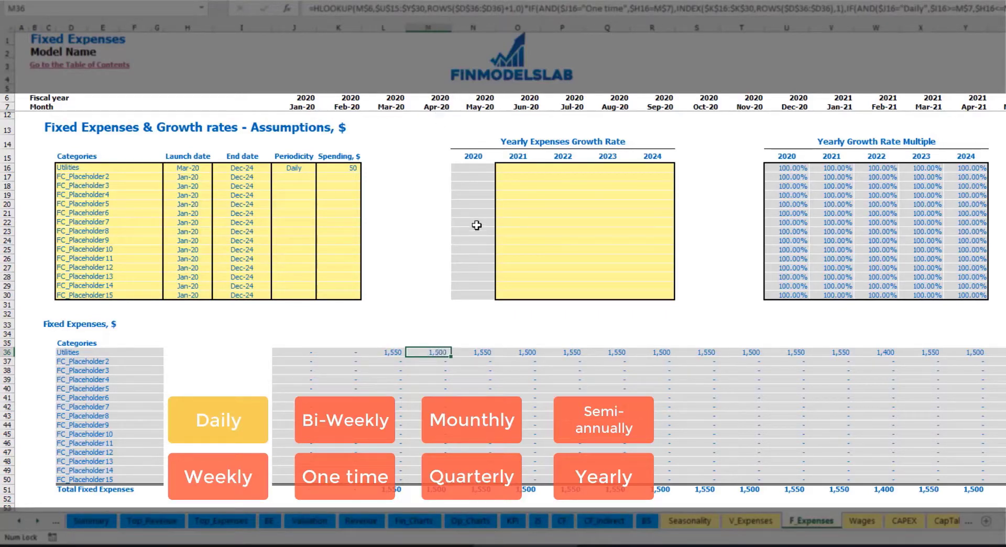
- Set the Utilities yearly expense growth rate to 5% for 2021 through 2024 and check the monthly amounts along the timeline
{"action": "left_click", "coordinate": [525, 170]}
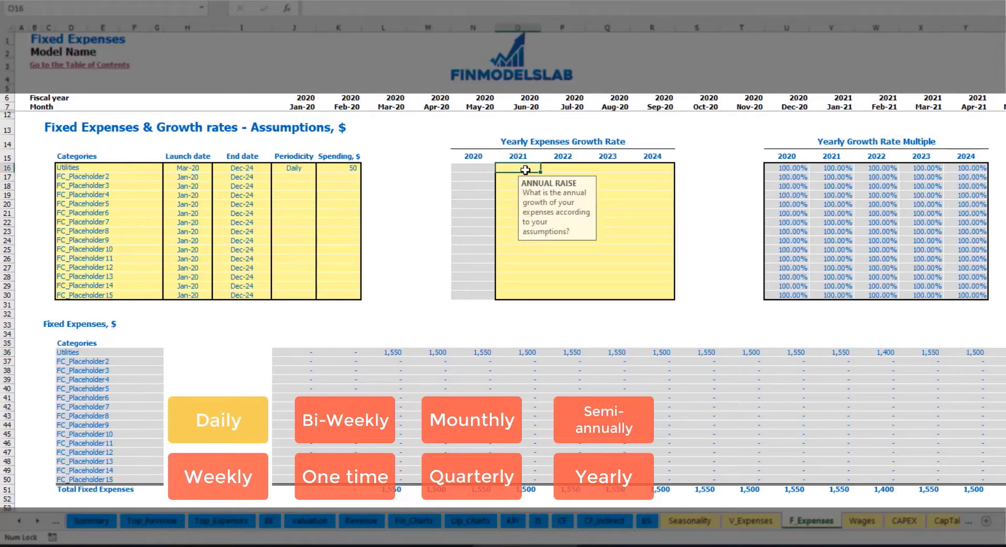
{"action": "type", "text": "5%"}
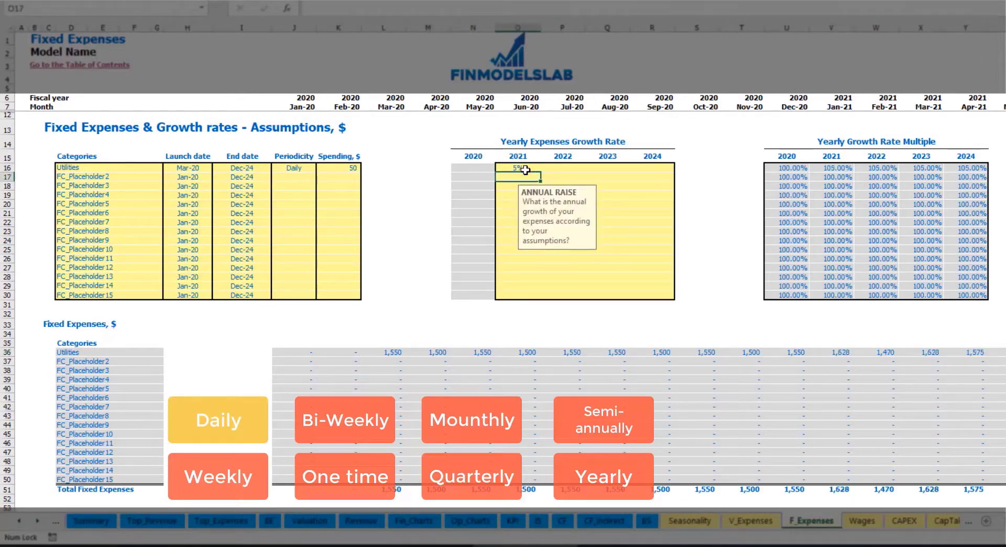
{"action": "key", "text": "ctrl+Return"}
{"action": "key", "text": "ctrl+c"}
{"action": "key", "text": "shift+Right"}
{"action": "key", "text": "shift+Right"}
{"action": "key", "text": "shift+Right"}
{"action": "key", "text": "ctrl+v"}
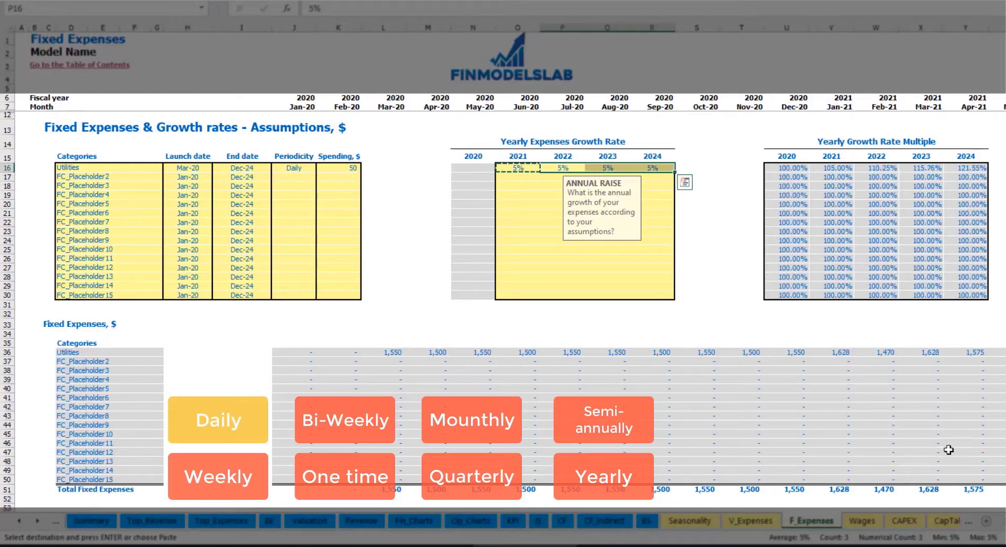
{"action": "left_click_drag", "start_coordinate": [525, 168], "coordinate": [644, 169]}
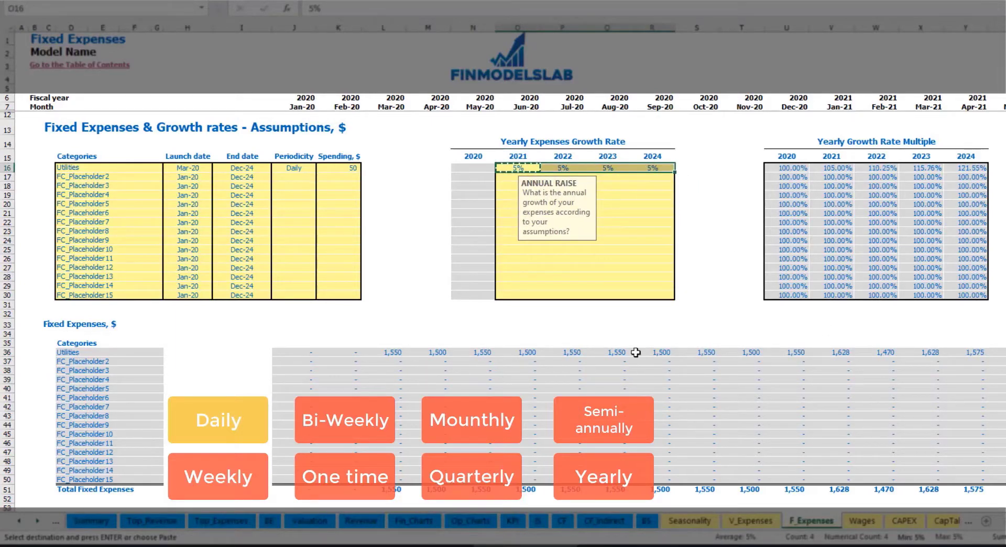
{"action": "scroll", "coordinate": [508, 262], "scroll_direction": "right", "scroll_amount": 10}
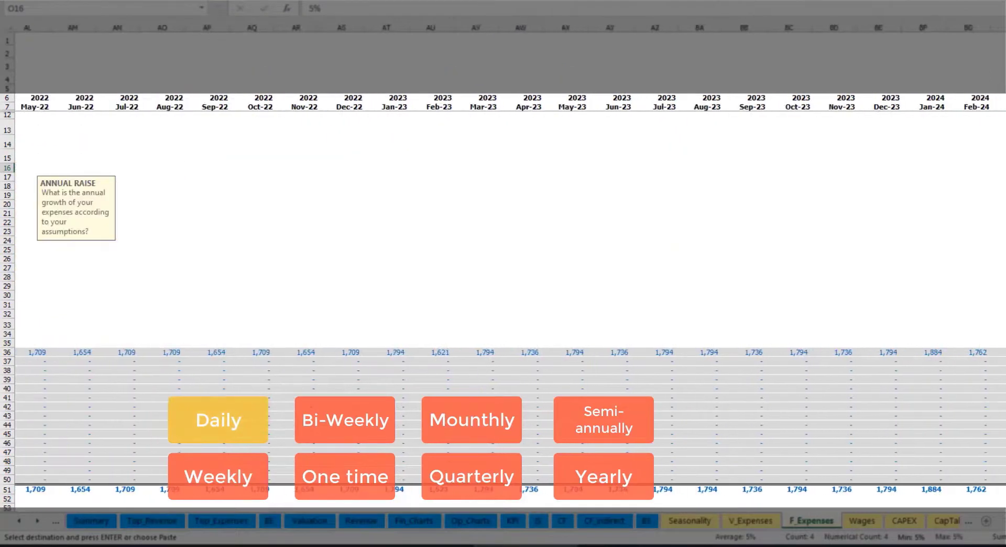
{"action": "scroll", "coordinate": [508, 262], "scroll_direction": "left", "scroll_amount": 10}
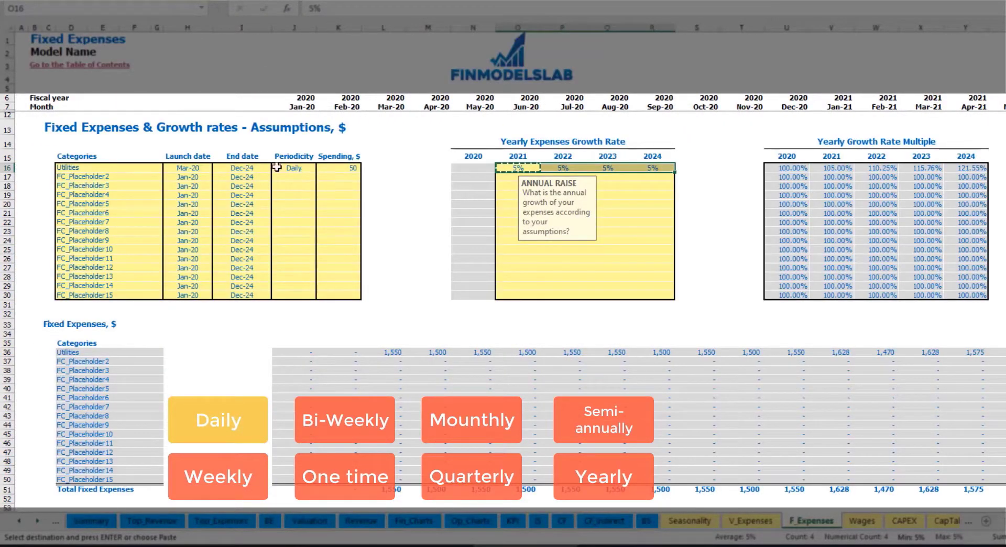
- Rename the second fixed expense category, FC_Placeholder2, as Advertising
{"action": "left_click", "coordinate": [118, 176]}
{"action": "type", "text": "Ad"}
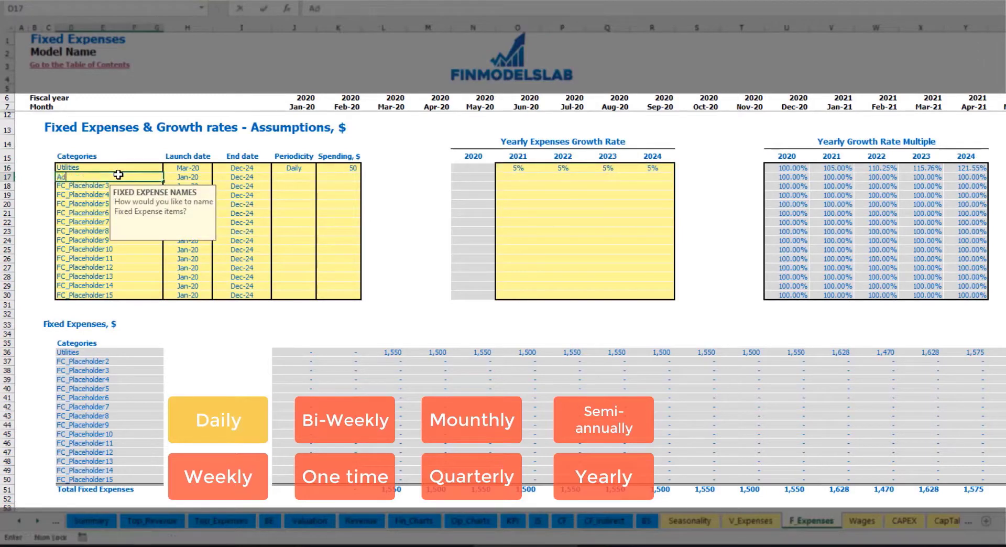
{"action": "type", "text": "vertising"}
{"action": "key", "text": "Return"}
- Set the Advertising expense's launch date to Mar-20 and its end date to Aug-24
{"action": "left_click", "coordinate": [187, 179]}
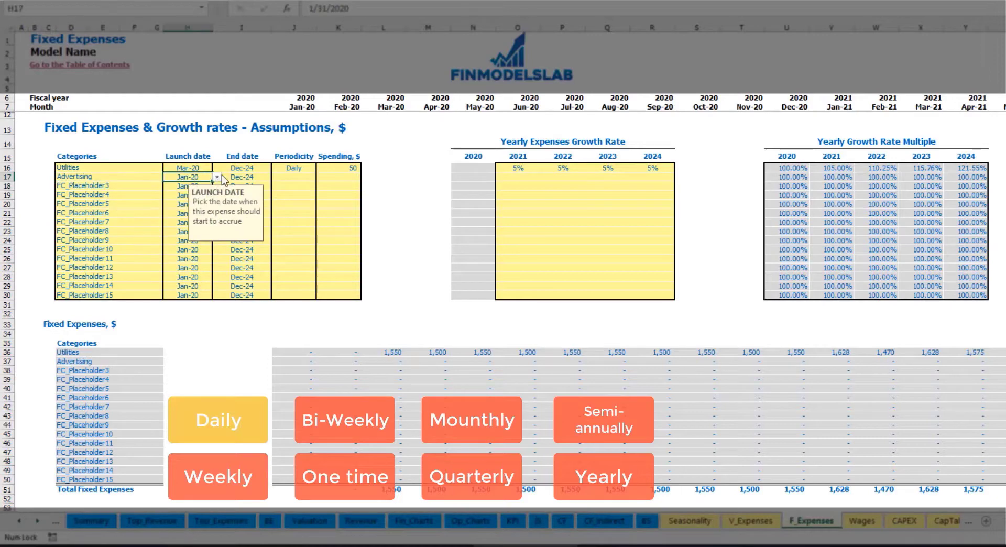
{"action": "left_click", "coordinate": [218, 177]}
{"action": "left_click", "coordinate": [189, 204]}
{"action": "left_click", "coordinate": [252, 179]}
{"action": "left_click", "coordinate": [276, 177]}
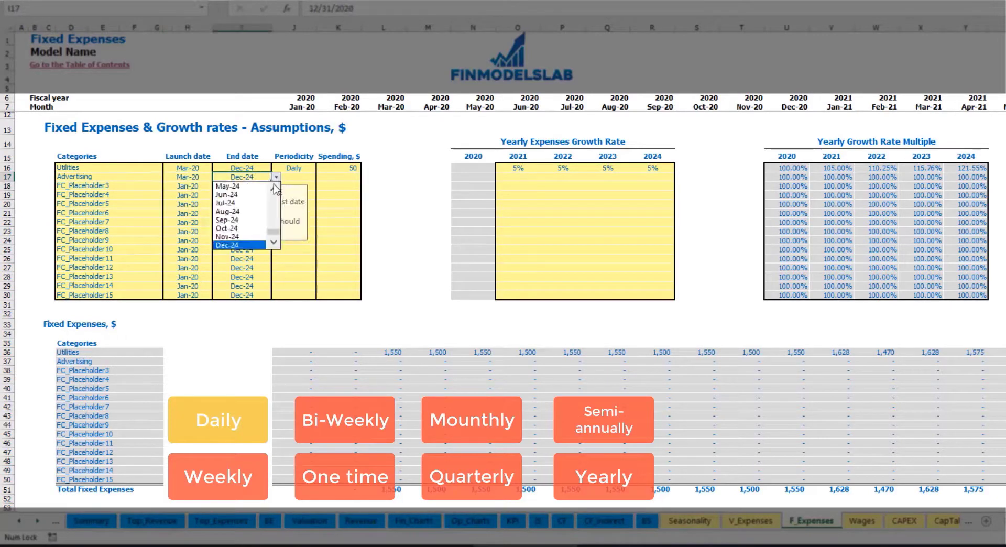
{"action": "left_click", "coordinate": [244, 212]}
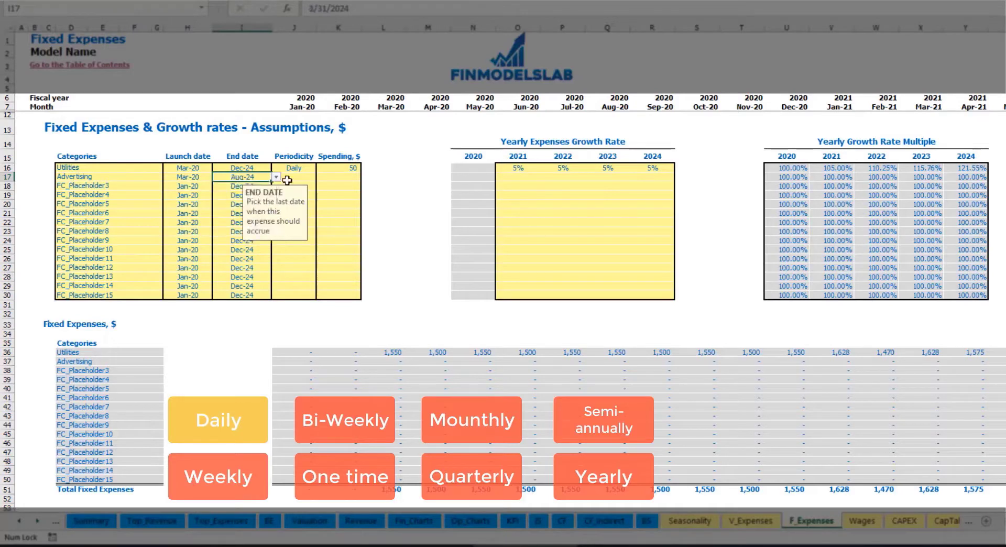
- Set the Advertising expense's periodicity to Weekly and its spending amount to 100
{"action": "left_click", "coordinate": [294, 175]}
{"action": "left_click", "coordinate": [321, 177]}
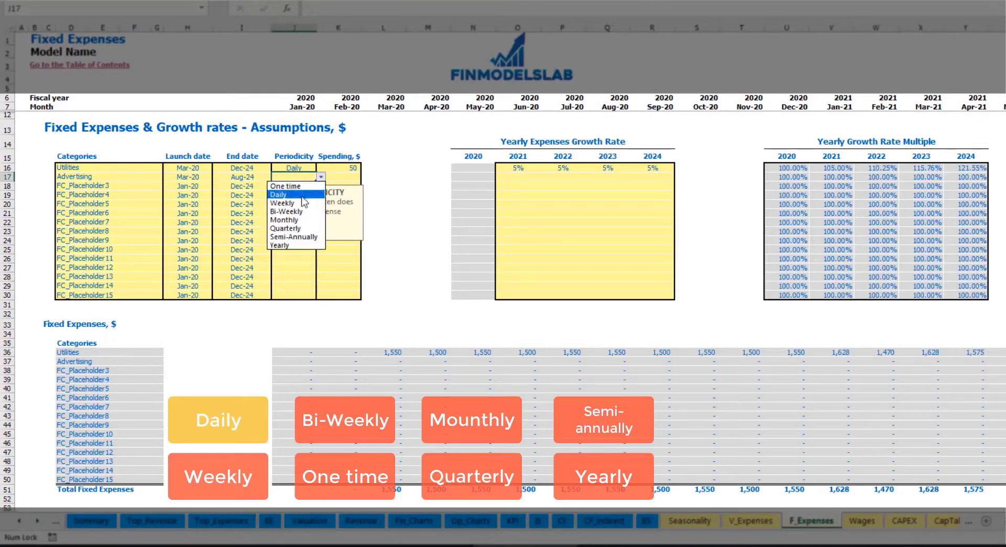
{"action": "left_click", "coordinate": [304, 203]}
{"action": "left_click", "coordinate": [336, 180]}
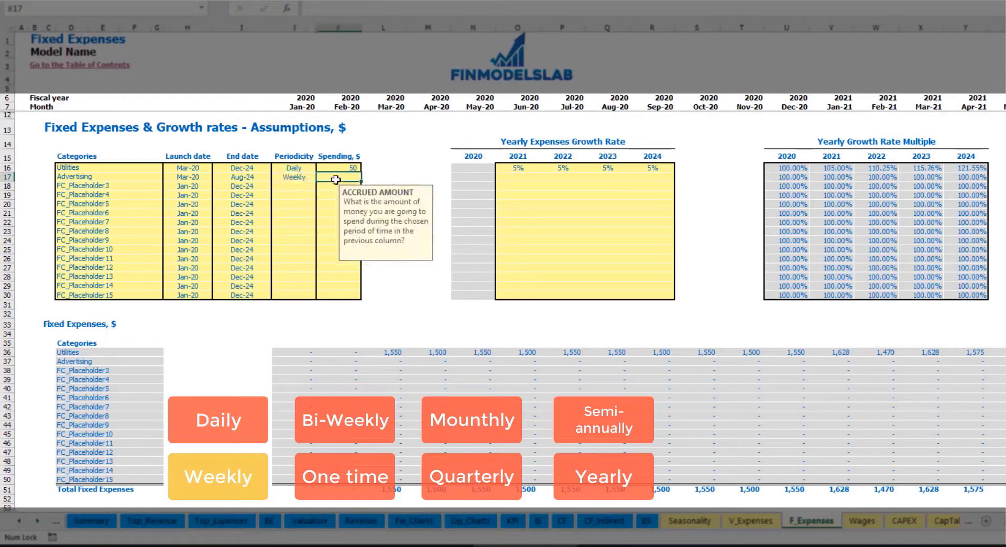
{"action": "type", "text": "100"}
{"action": "key", "text": "Return"}
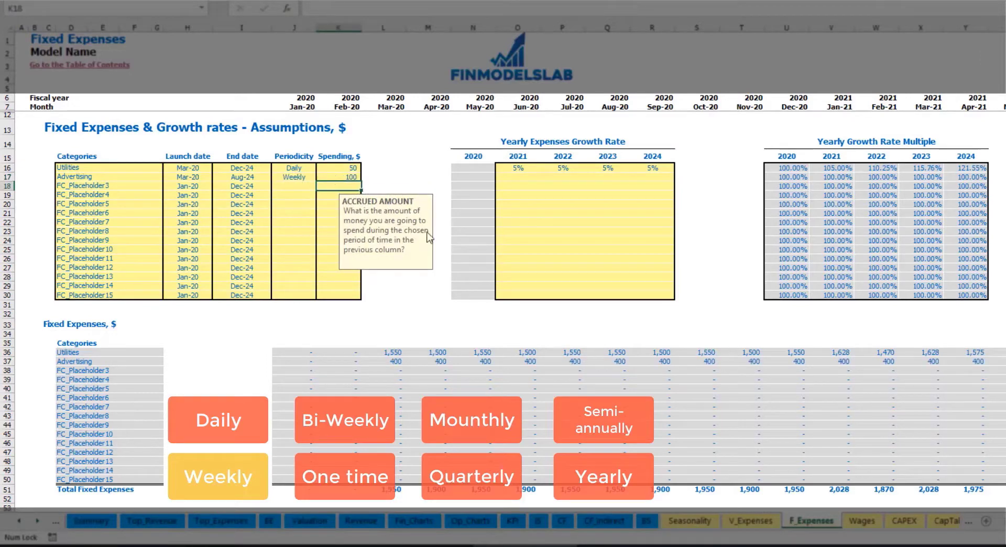
- Check the monthly Advertising amounts from Mar-20 along the timeline towards the expense's end date
{"action": "left_click", "coordinate": [397, 362]}
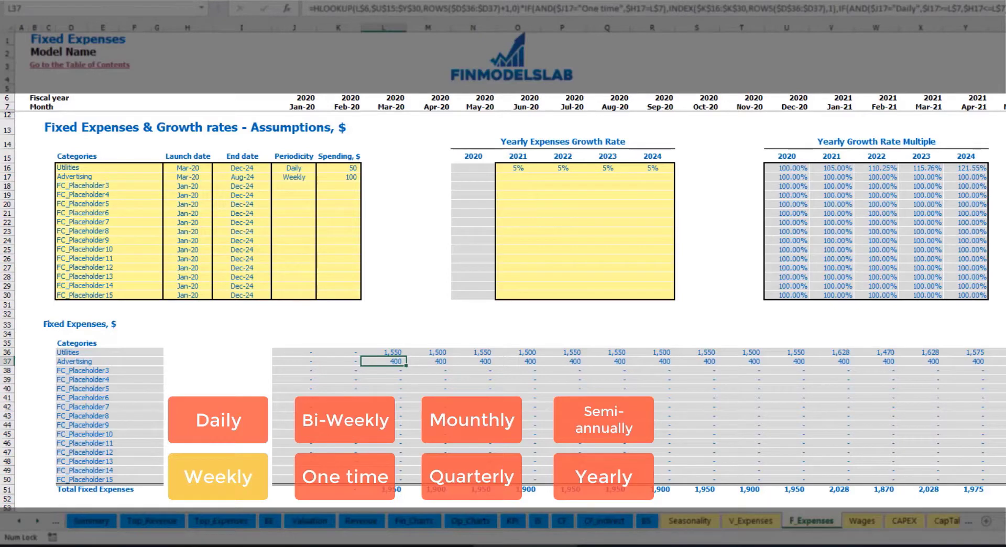
{"action": "scroll", "coordinate": [510, 258], "scroll_direction": "right", "scroll_amount": 6}
{"action": "scroll", "coordinate": [510, 259], "scroll_direction": "right", "scroll_amount": 1}
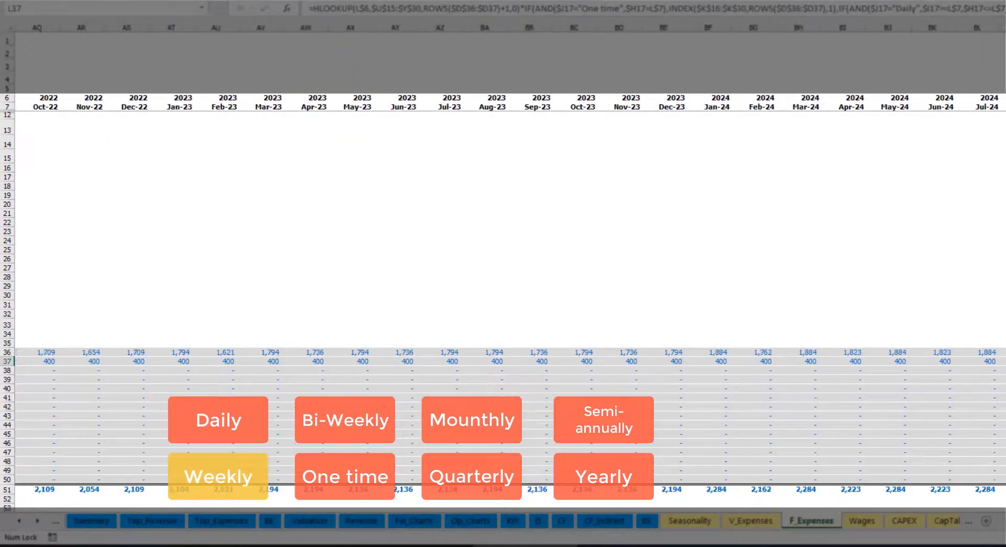
- Change the Advertising expense's periodicity to Bi-Weekly and set its spending to 500
{"action": "left_click", "coordinate": [1002, 361]}
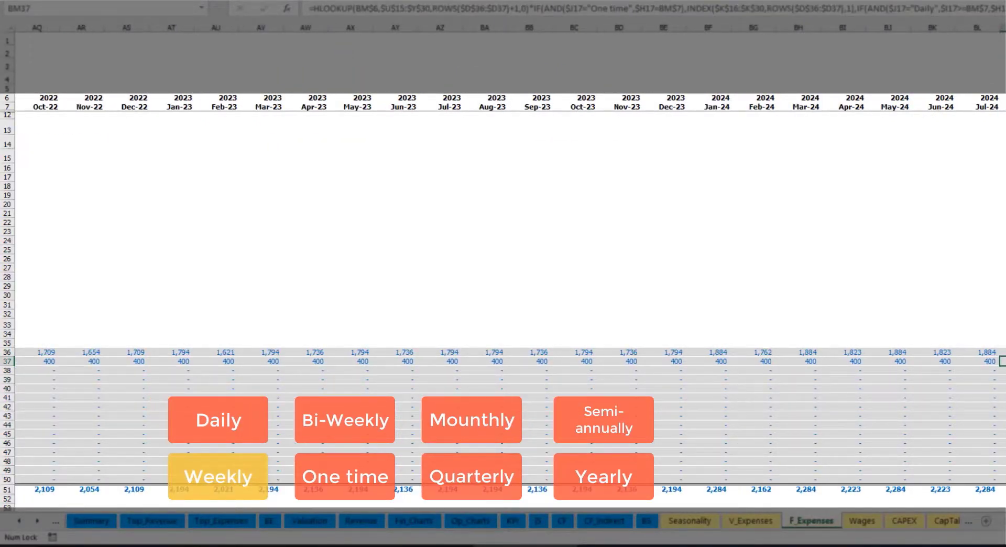
{"action": "scroll", "coordinate": [387, 258], "scroll_direction": "left", "scroll_amount": 15}
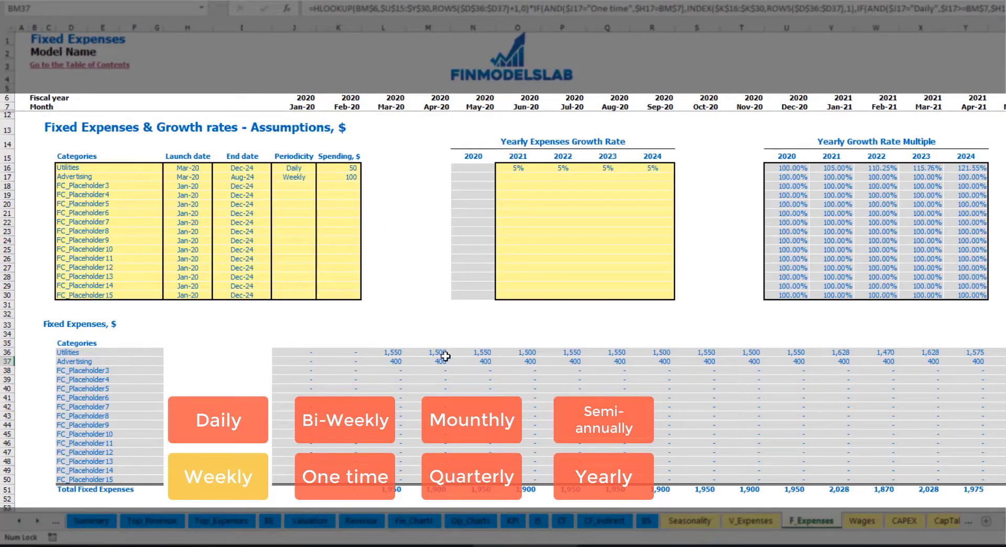
{"action": "left_click", "coordinate": [299, 179]}
{"action": "left_click", "coordinate": [320, 177]}
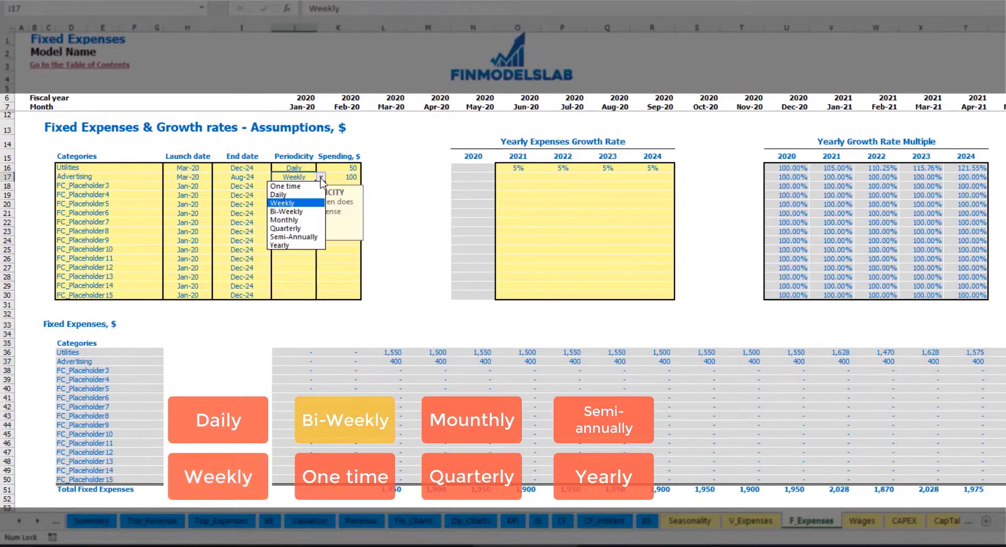
{"action": "left_click", "coordinate": [305, 212]}
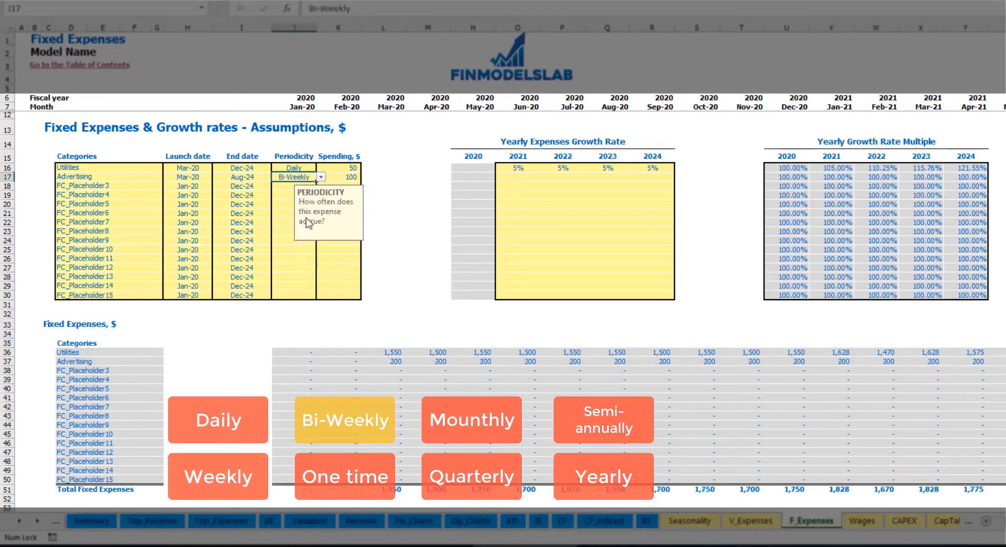
{"action": "left_click", "coordinate": [337, 178]}
{"action": "type", "text": "5"}
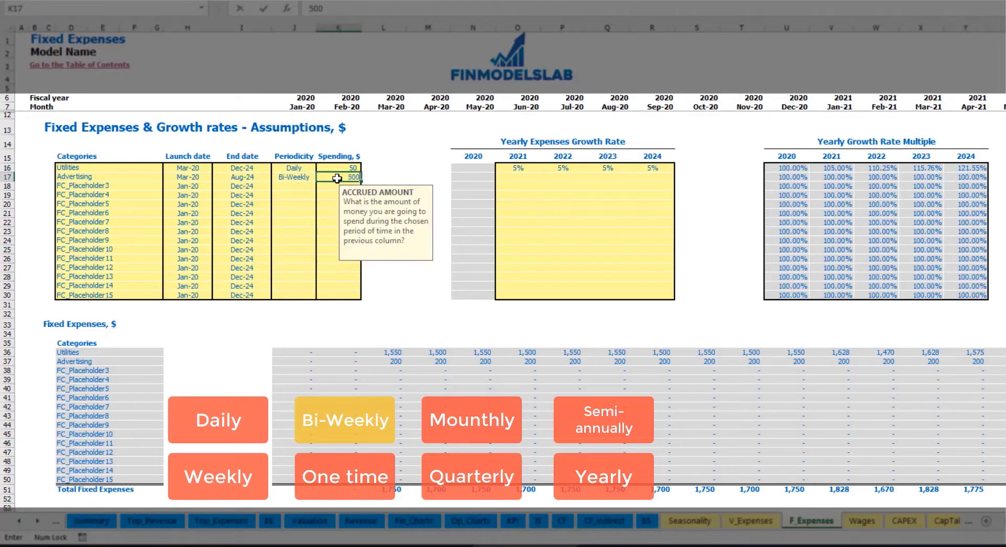
- Set the Advertising expense's launch date to Jul-20
{"action": "left_click", "coordinate": [193, 169]}
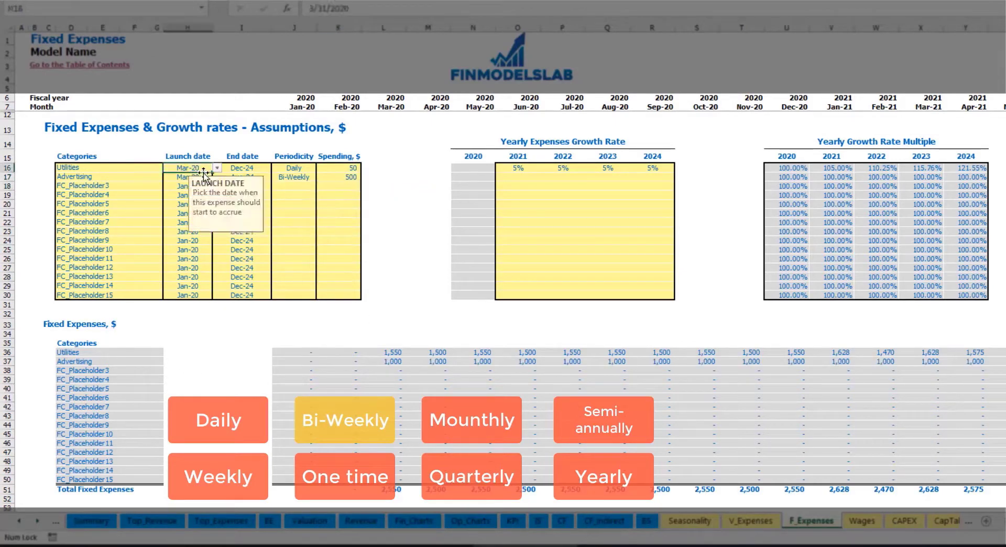
{"action": "left_click", "coordinate": [203, 178]}
{"action": "left_click", "coordinate": [217, 177]}
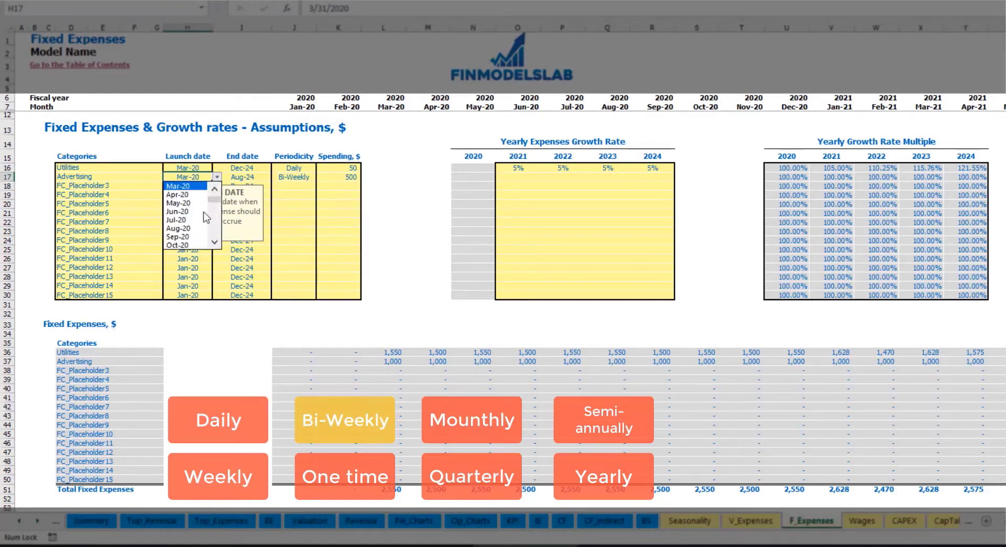
{"action": "left_click", "coordinate": [200, 219]}
- Examine the monthly Advertising amounts in the Fixed Expenses table from Jul-20 onward
{"action": "left_click", "coordinate": [574, 363]}
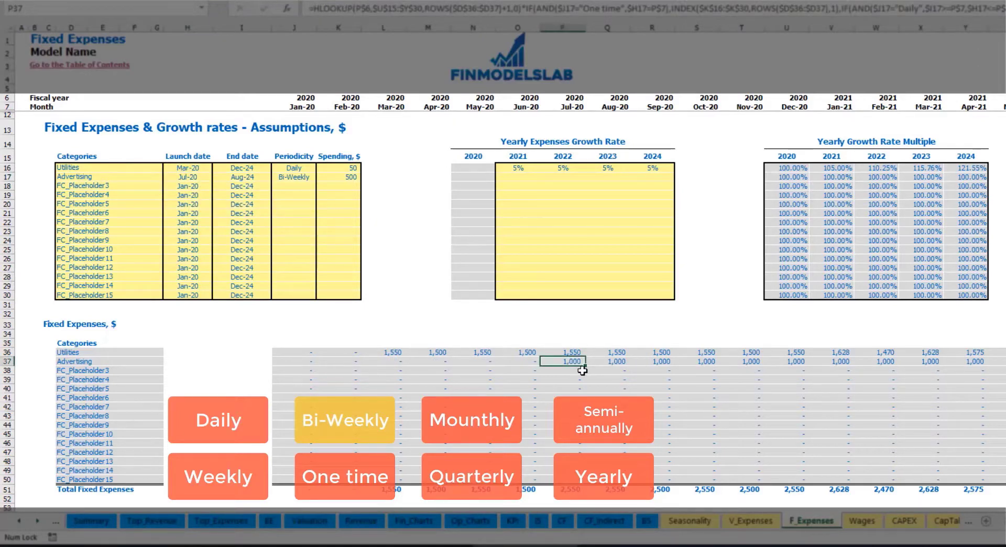
{"action": "key", "text": "Right"}
{"action": "key", "text": "Right"}
{"action": "key", "text": "Right"}
{"action": "key", "text": "Right"}
{"action": "key", "text": "Right"}
{"action": "key", "text": "Right"}
{"action": "key", "text": "Right"}
{"action": "key", "text": "Right"}
{"action": "key", "text": "Right"}
{"action": "key", "text": "Right"}
{"action": "key", "text": "Right"}
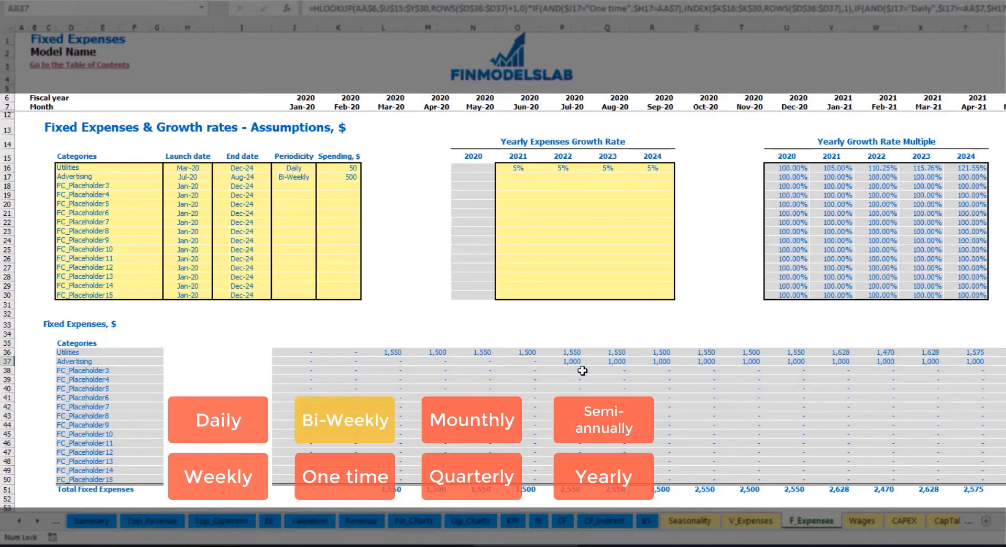
{"action": "key", "text": "Right"}
{"action": "key", "text": "Right"}
{"action": "key", "text": "Right"}
{"action": "key", "text": "Right"}
{"action": "key", "text": "Right"}
{"action": "key", "text": "Right"}
{"action": "key", "text": "Right"}
{"action": "key", "text": "Right"}
{"action": "key", "text": "Right"}
{"action": "key", "text": "Right"}
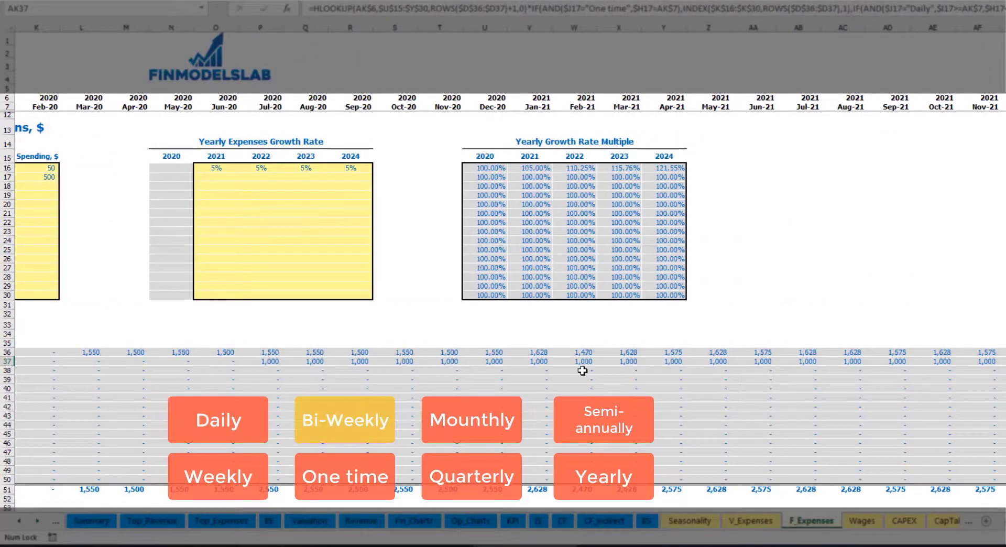
{"action": "key", "text": "Home"}
{"action": "left_click", "coordinate": [551, 363]}
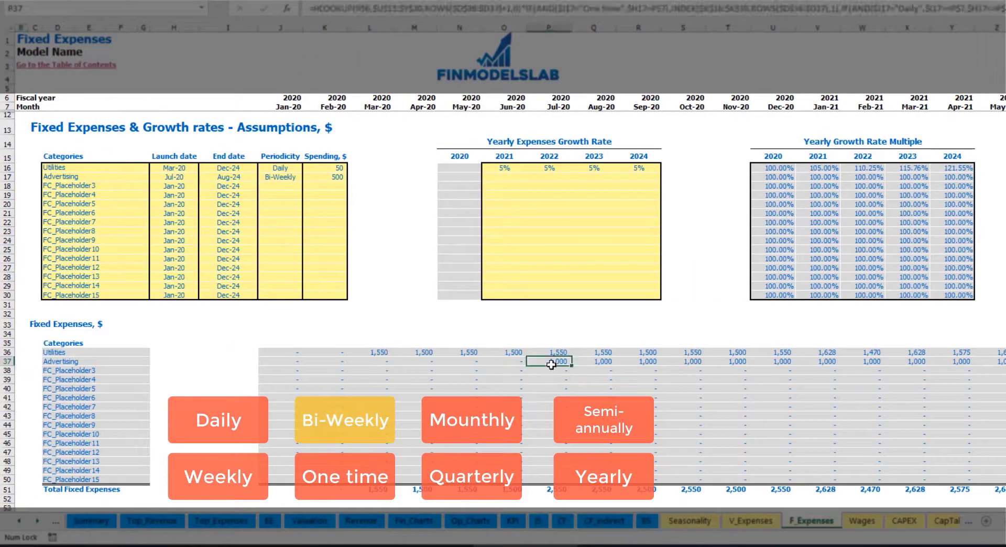
- Enter a 3% yearly growth rate for Advertising in 2021 and copy it to 2022, 2023 and 2024
{"action": "left_click", "coordinate": [503, 180]}
{"action": "type", "text": "3"}
{"action": "key", "text": "ctrl+Return"}
{"action": "key", "text": "ctrl+c"}
{"action": "key", "text": "Right"}
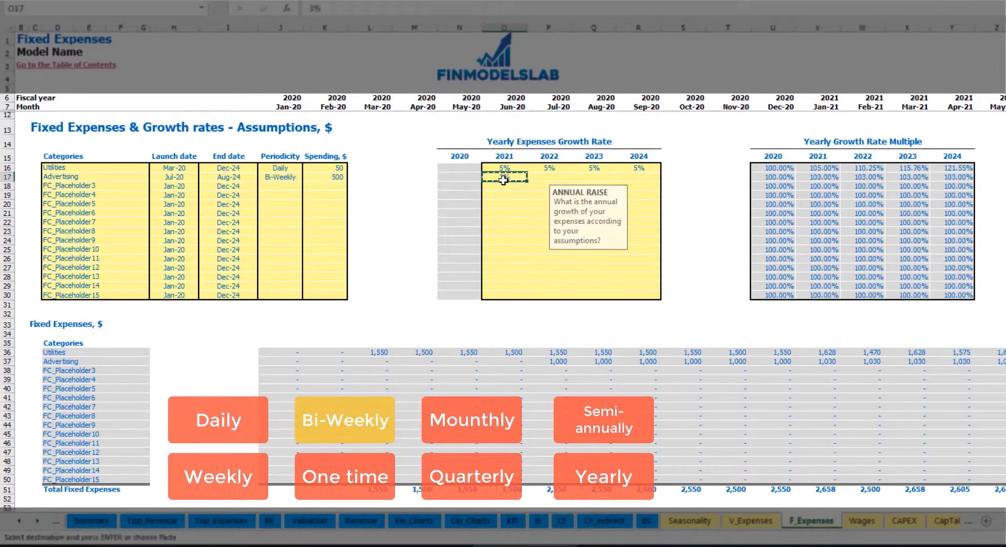
{"action": "key", "text": "shift+Right"}
{"action": "key", "text": "shift+Right"}
{"action": "key", "text": "ctrl+v"}
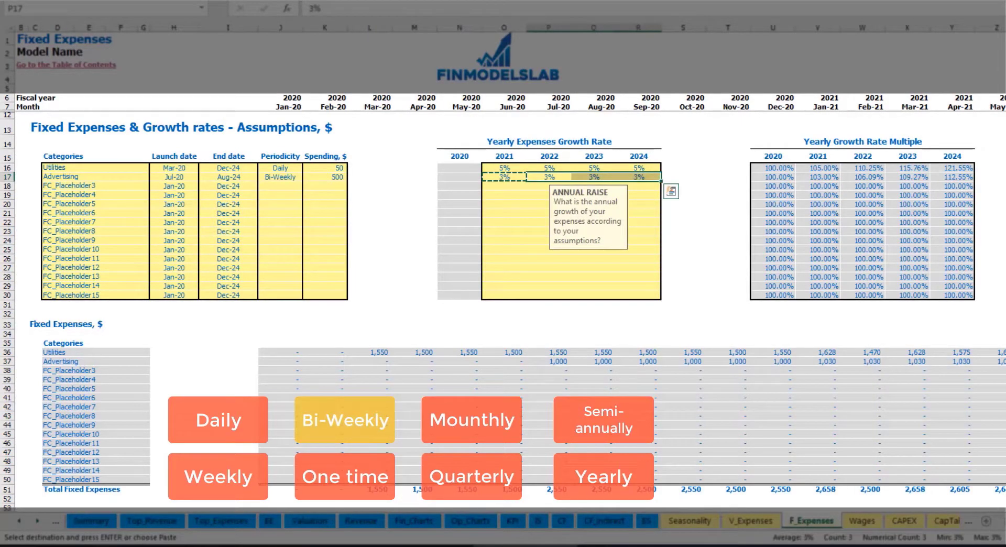
- Review how the monthly Advertising amounts grow from Jan-21 through 2024, and check the expense's end date
{"action": "left_click", "coordinate": [978, 361]}
{"action": "left_click", "coordinate": [964, 361]}
{"action": "left_click", "coordinate": [843, 362]}
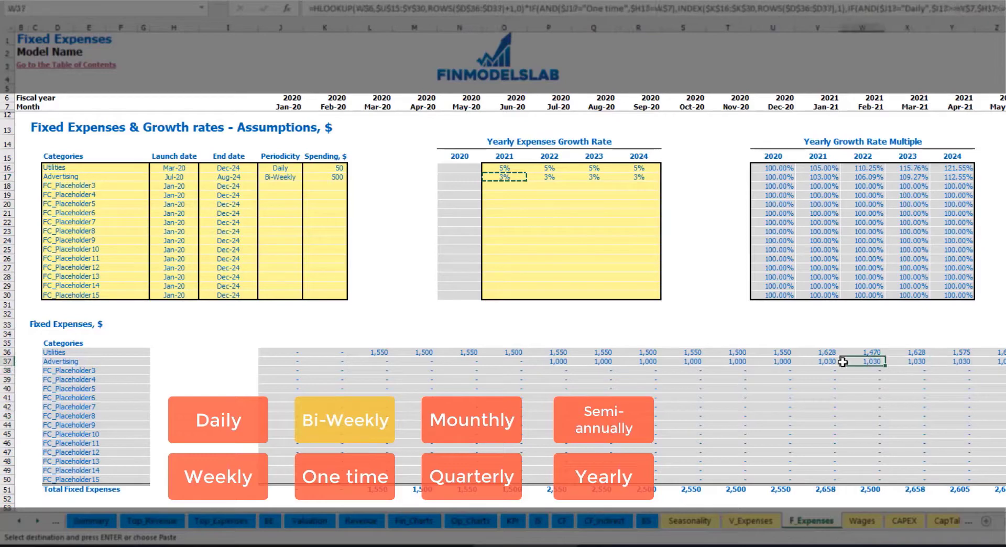
{"action": "left_click", "coordinate": [819, 361]}
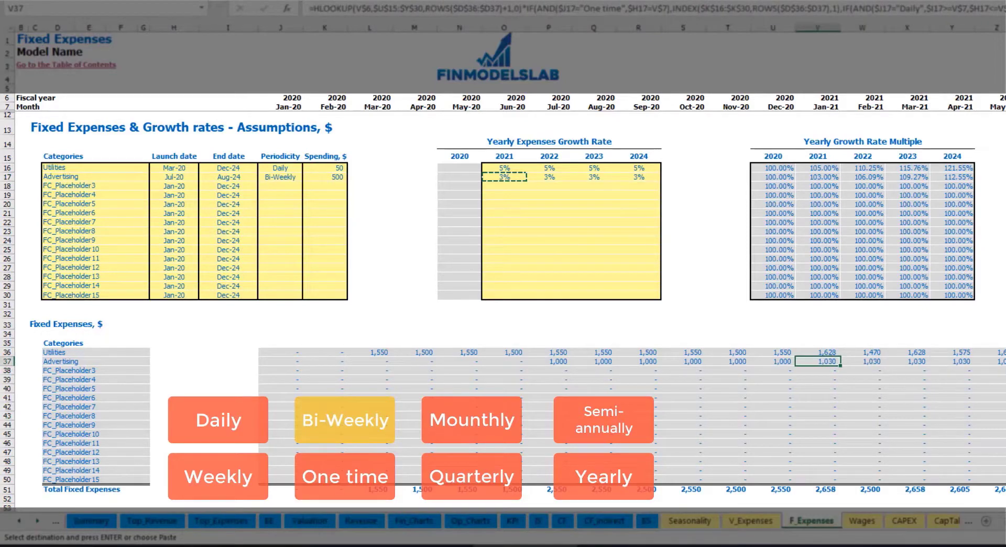
{"action": "scroll", "coordinate": [510, 258], "scroll_direction": "right", "scroll_amount": 10}
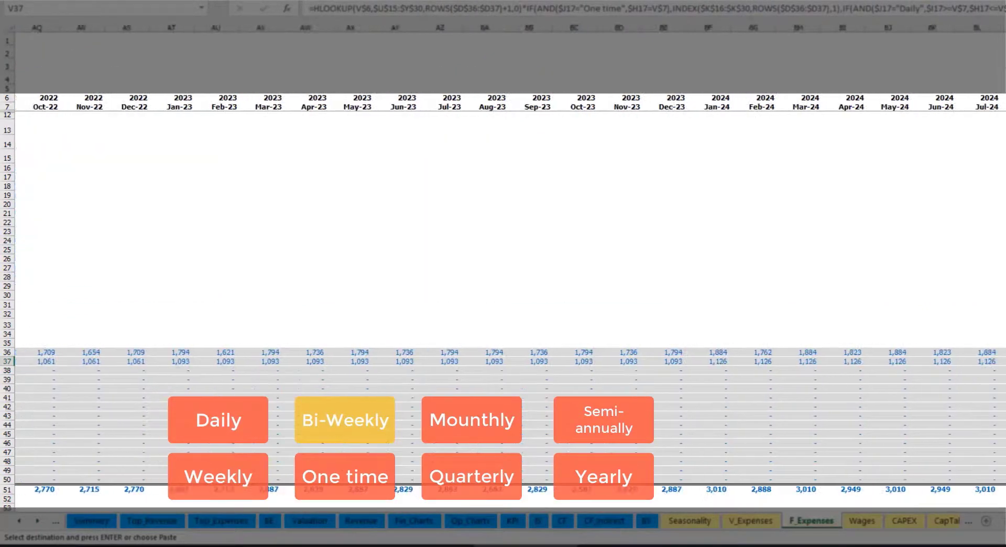
{"action": "key", "text": "ctrl+shift+Up"}
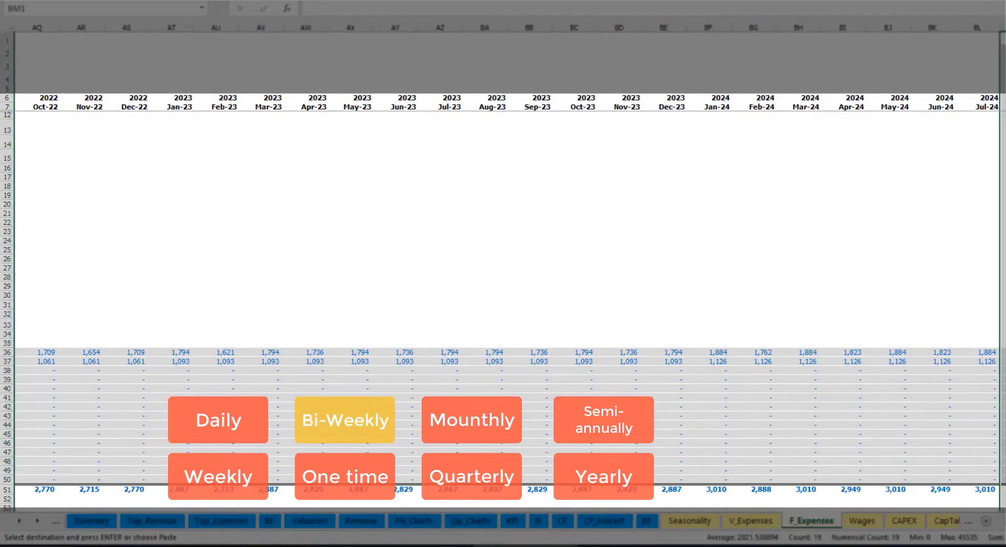
{"action": "key", "text": "ctrl+Home"}
{"action": "left_click", "coordinate": [246, 178]}
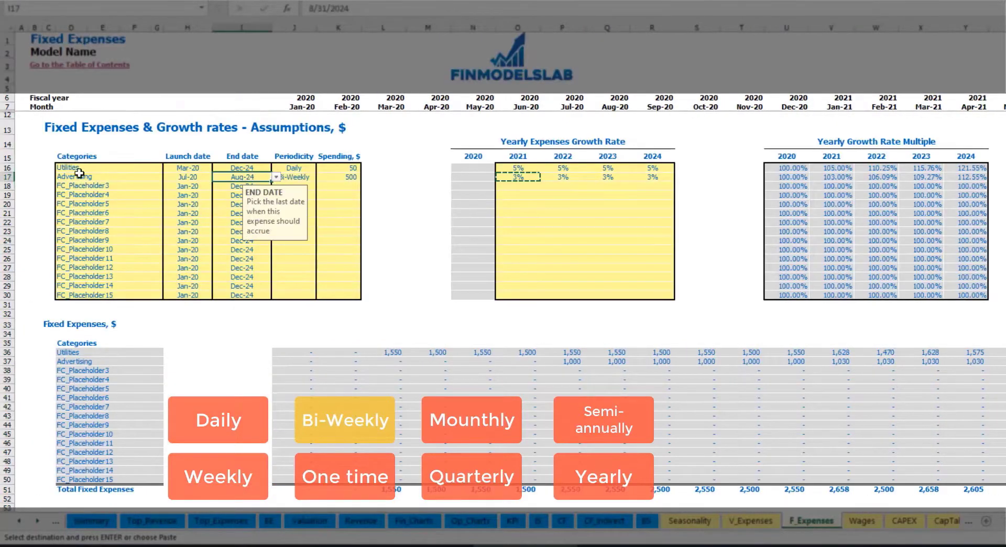
- Rename the third fixed expense category, FC_Placeholder3, as Office Setup
{"action": "left_click", "coordinate": [89, 185]}
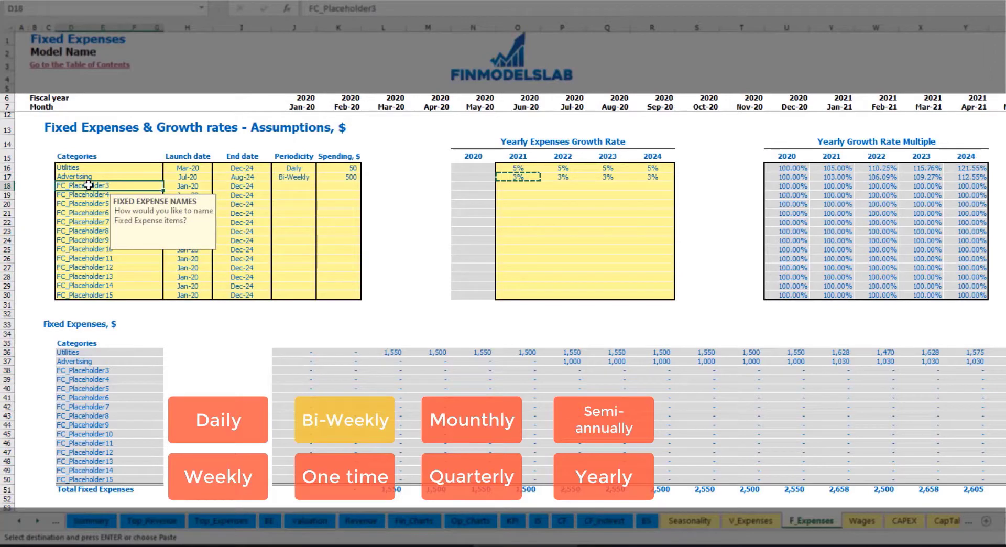
{"action": "type", "text": "Se"}
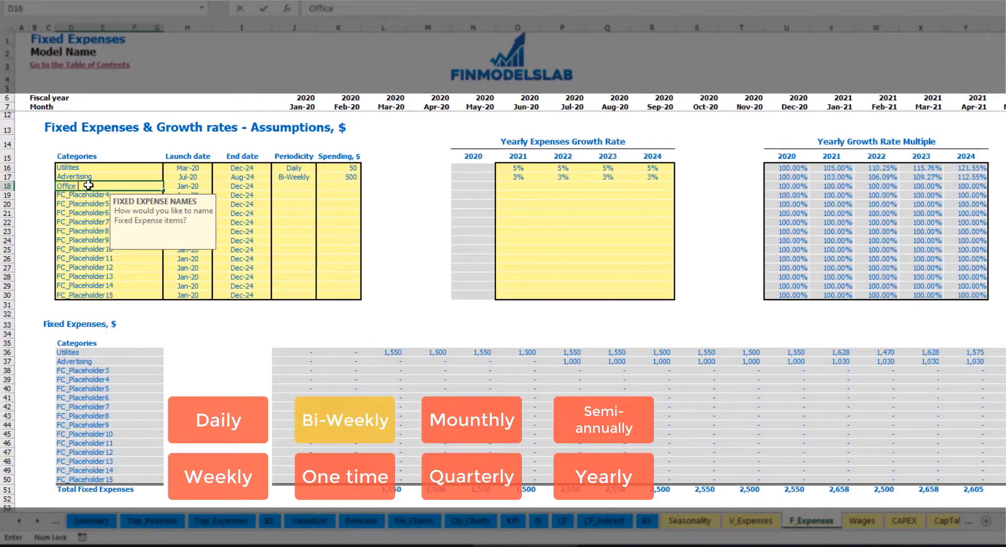
{"action": "type", "text": "tup"}
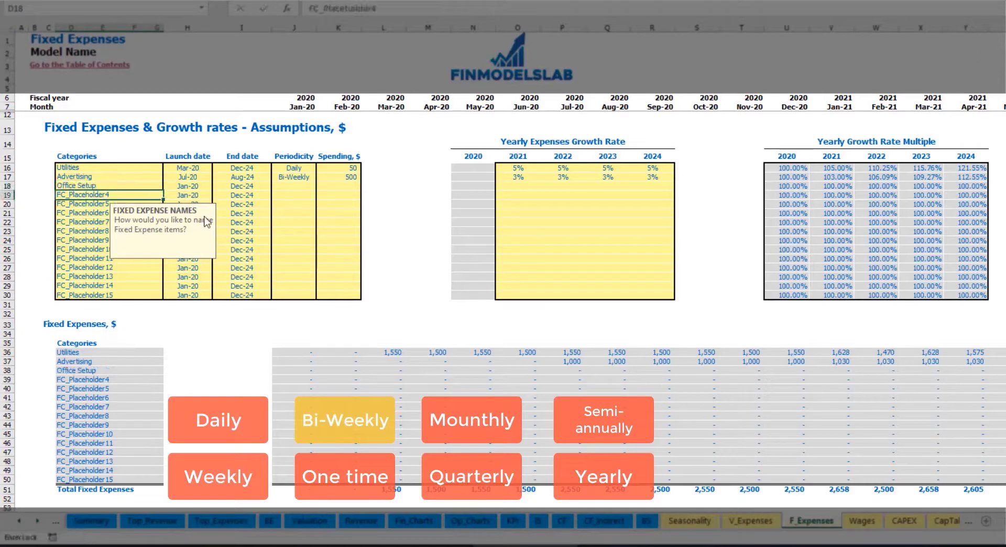
- Set the Office Setup expense's periodicity to One time and its launch date to Feb-20
{"action": "left_click", "coordinate": [294, 186]}
{"action": "left_click", "coordinate": [321, 187]}
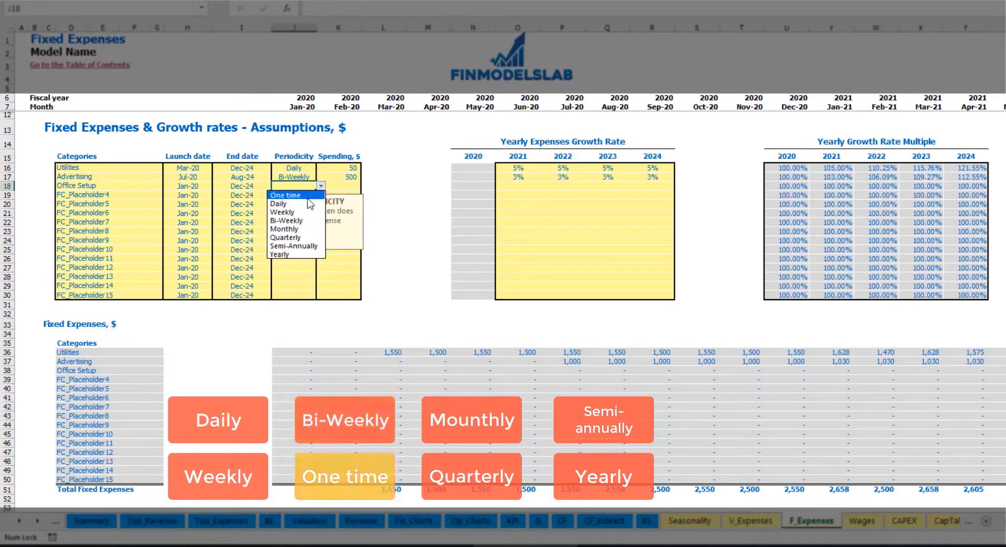
{"action": "left_click", "coordinate": [288, 195]}
{"action": "left_click", "coordinate": [205, 186]}
{"action": "left_click", "coordinate": [217, 186]}
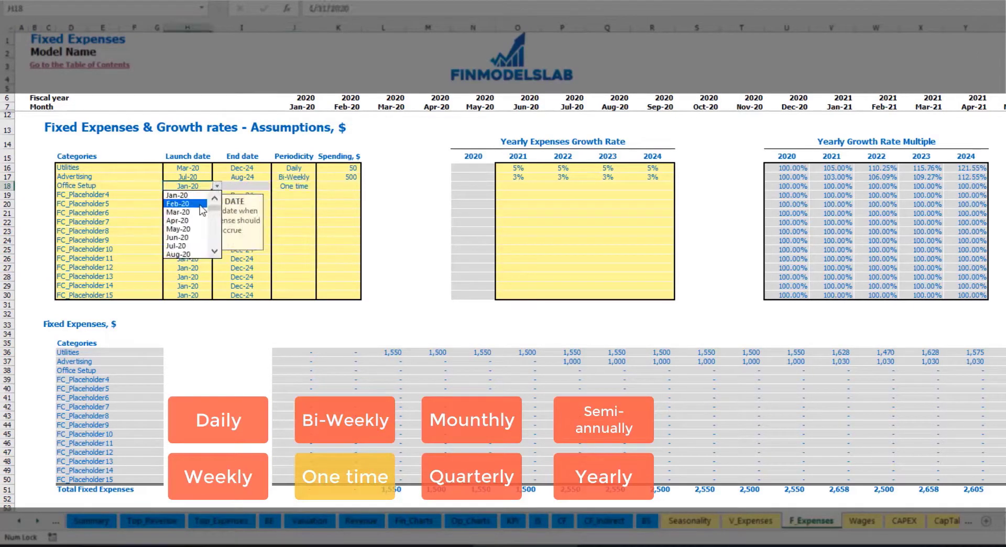
{"action": "left_click", "coordinate": [201, 205]}
- Set the Office Setup spending to 5,000 and check its Feb-20 amount in the Fixed Expenses table
{"action": "left_click", "coordinate": [331, 186]}
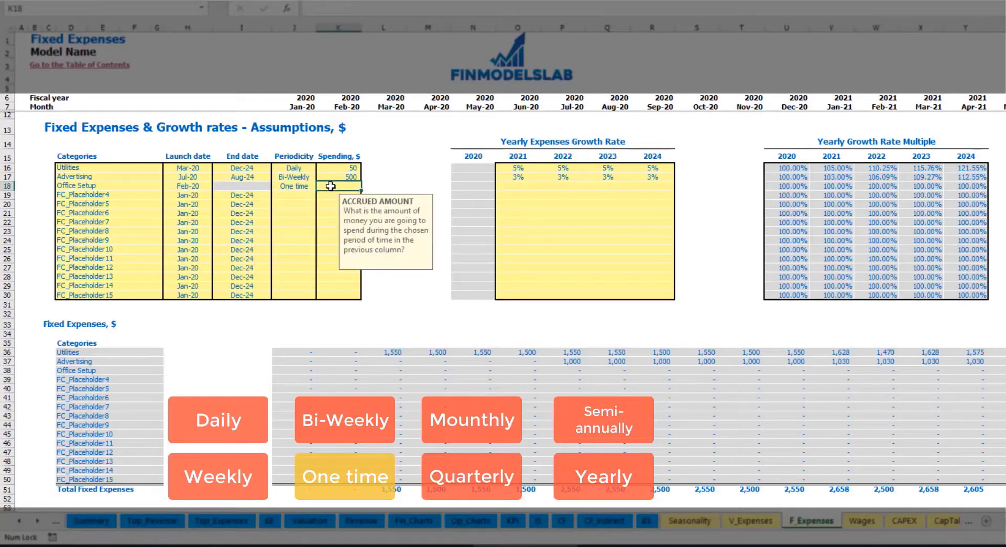
{"action": "type", "text": "500"}
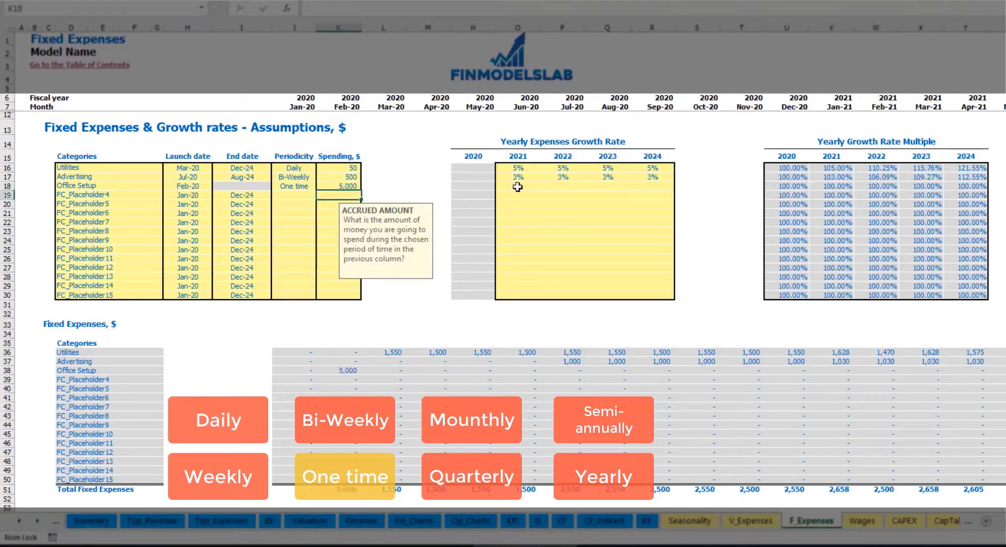
{"action": "left_click_drag", "start_coordinate": [518, 188], "coordinate": [637, 194]}
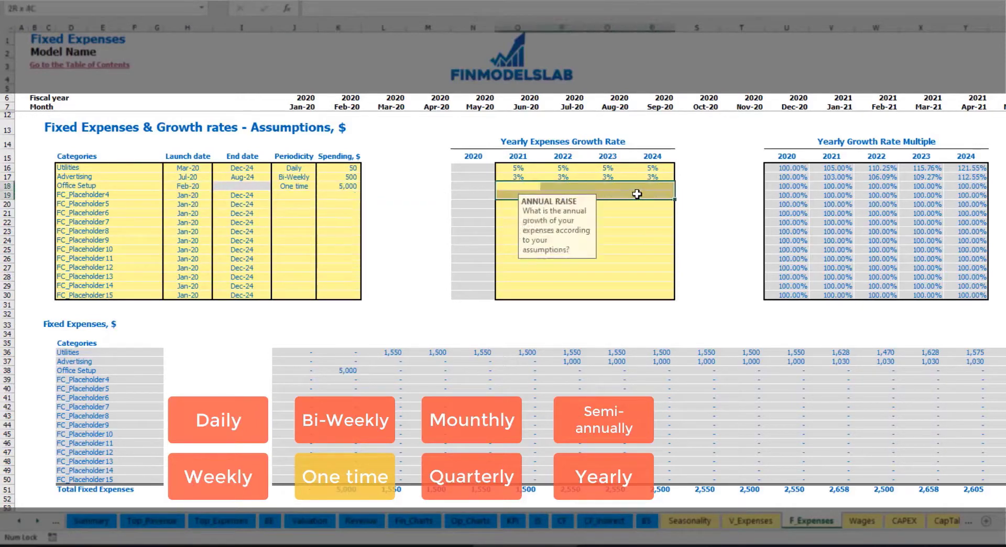
{"action": "left_click", "coordinate": [348, 371]}
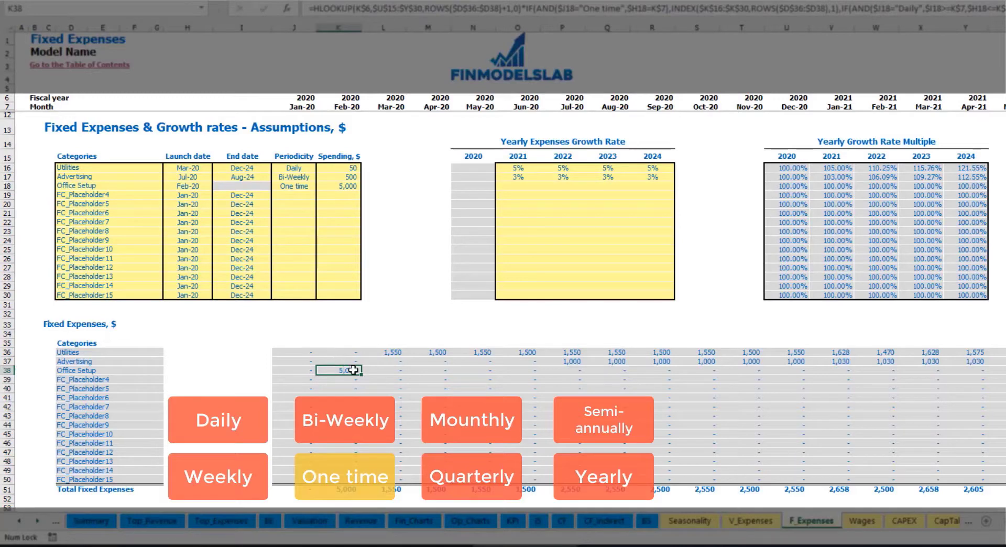
- Rename the fourth fixed expense category, FC_Placeholder4, as Insurance
{"action": "left_click", "coordinate": [138, 197]}
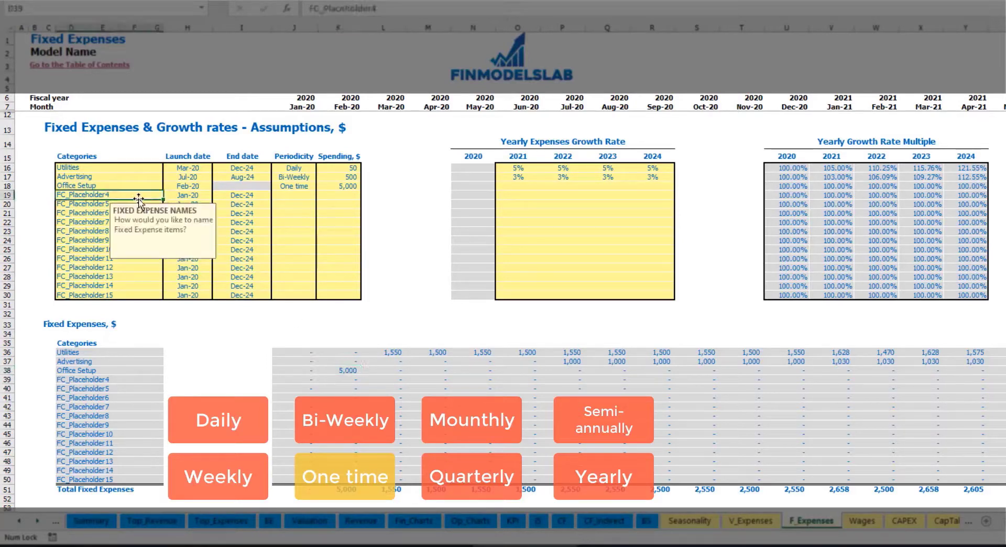
{"action": "type", "text": "F"}
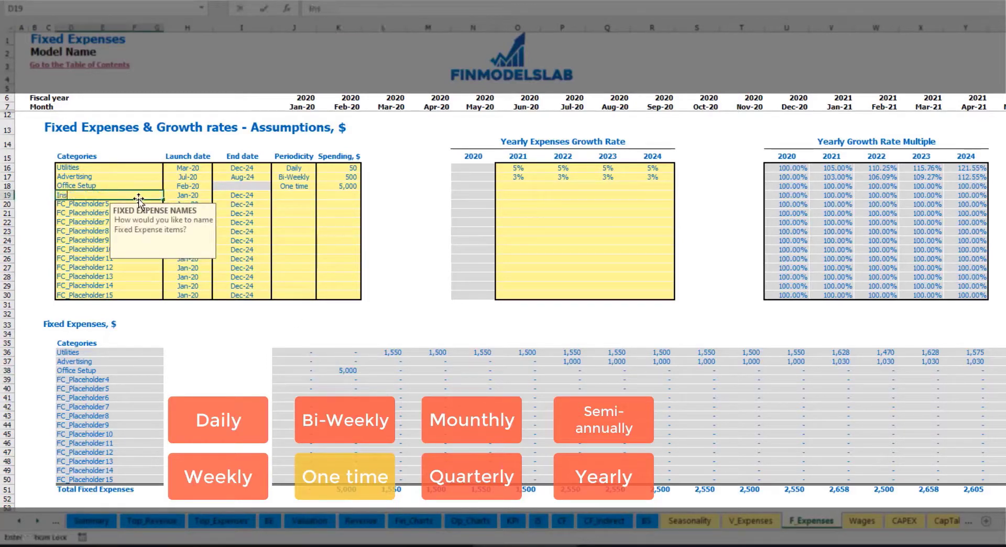
{"action": "type", "text": "nsurance"}
{"action": "key", "text": "Return"}
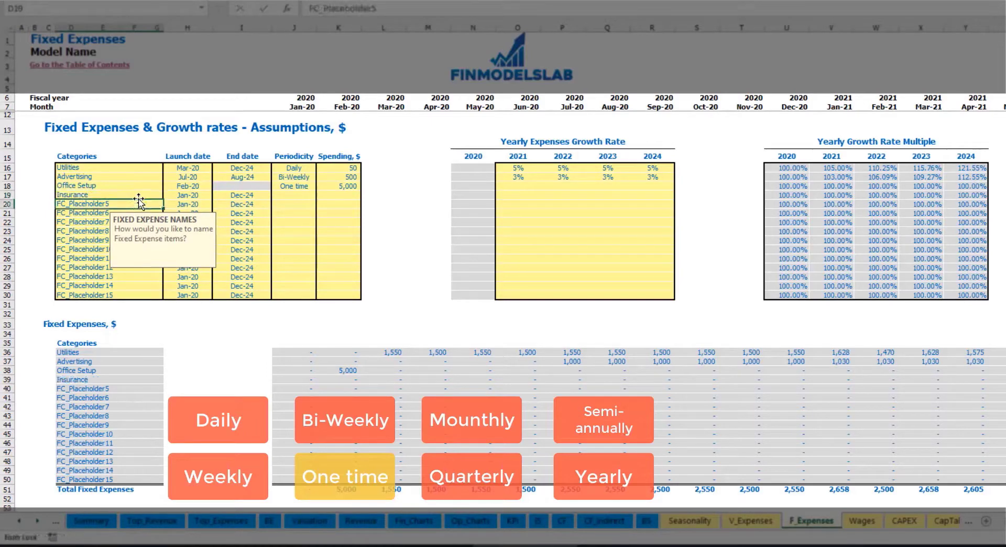
- Set the Insurance expense's periodicity to Monthly and its spending to 1,000
{"action": "left_click", "coordinate": [189, 197]}
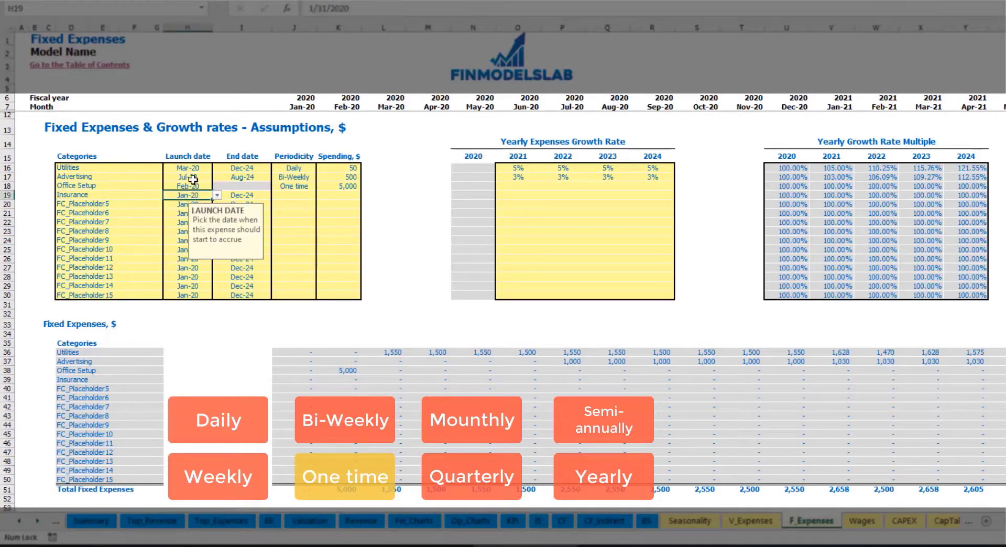
{"action": "left_click", "coordinate": [255, 197]}
{"action": "left_click", "coordinate": [296, 196]}
{"action": "left_click", "coordinate": [320, 196]}
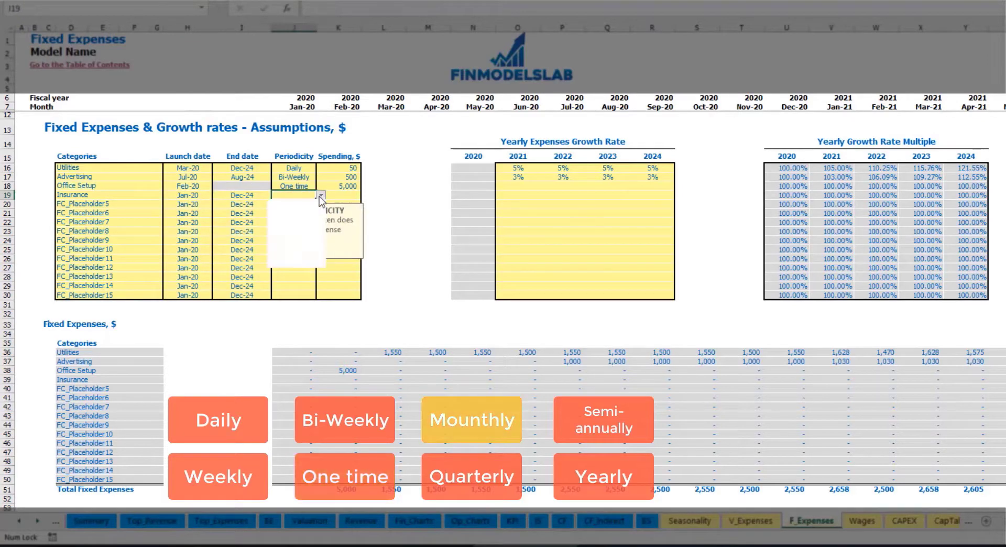
{"action": "left_click", "coordinate": [295, 231]}
{"action": "left_click", "coordinate": [345, 195]}
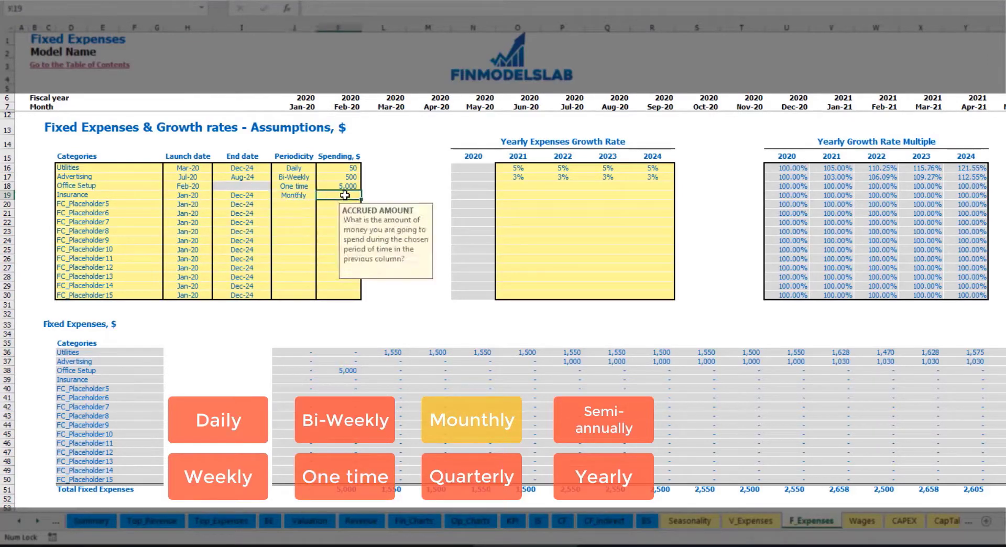
{"action": "type", "text": "1"}
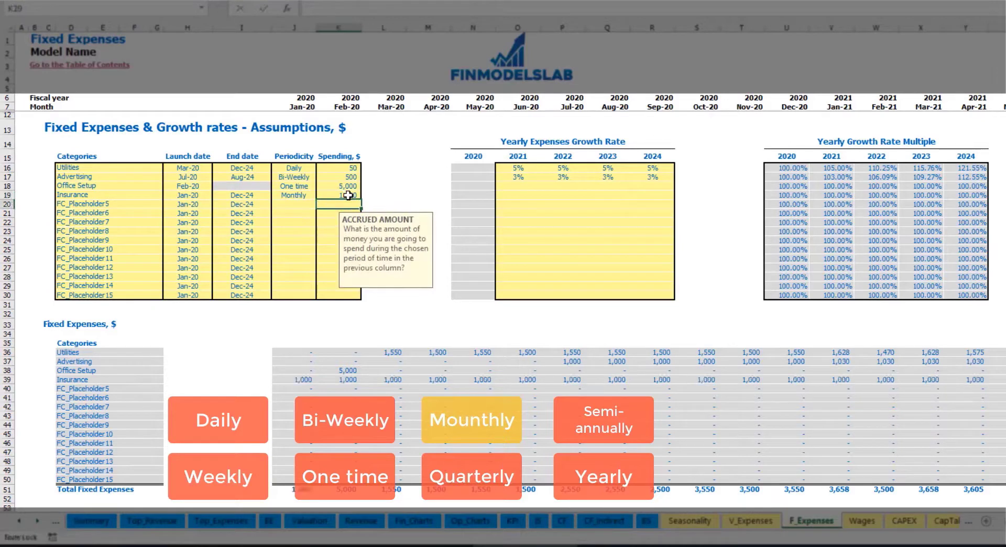
- Set the Insurance yearly expense growth rates to 5% for 2021, 3% for 2022, 2% for 2023 and 1% for 2024
{"action": "left_click", "coordinate": [519, 196]}
{"action": "key", "text": "ctrl+Return"}
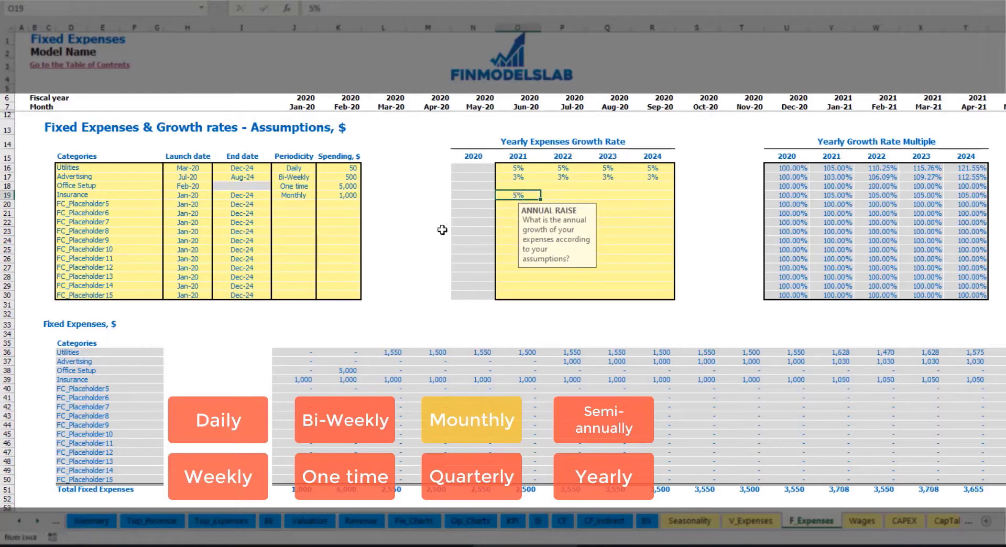
{"action": "key", "text": "Right"}
{"action": "type", "text": "3"}
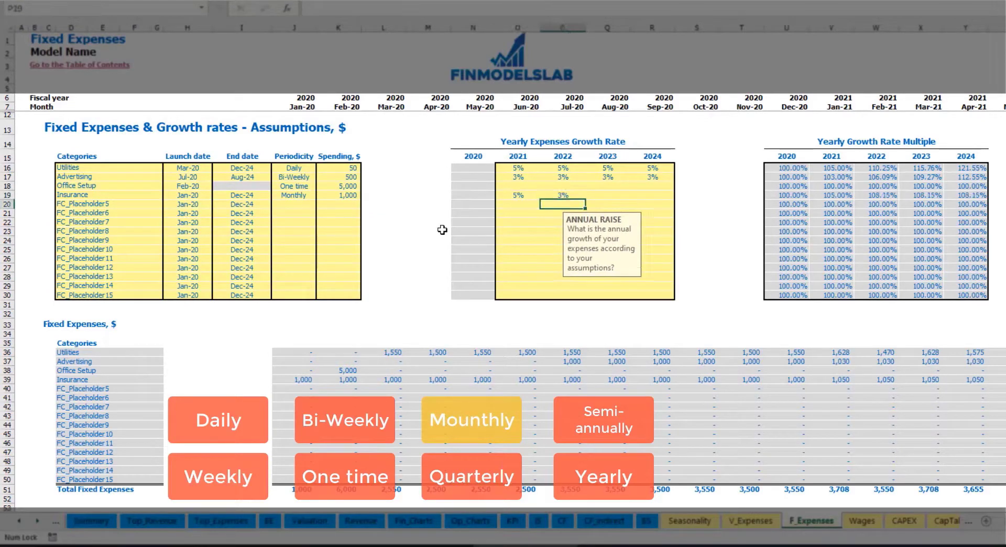
{"action": "key", "text": "ctrl+Return"}
{"action": "key", "text": "Right"}
{"action": "type", "text": "3"}
{"action": "key", "text": "ctrl+Return"}
{"action": "key", "text": "Right"}
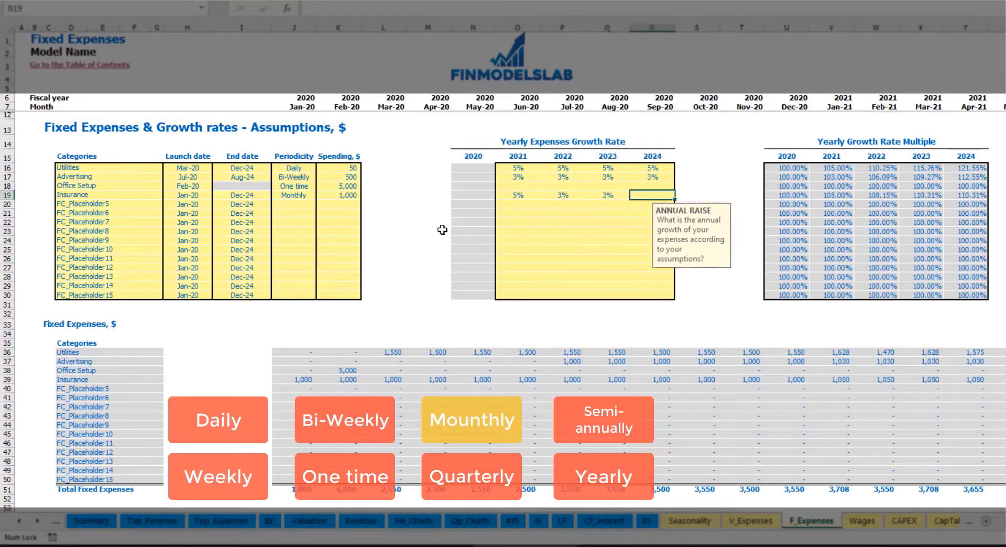
{"action": "type", "text": "1"}
{"action": "key", "text": "Return"}
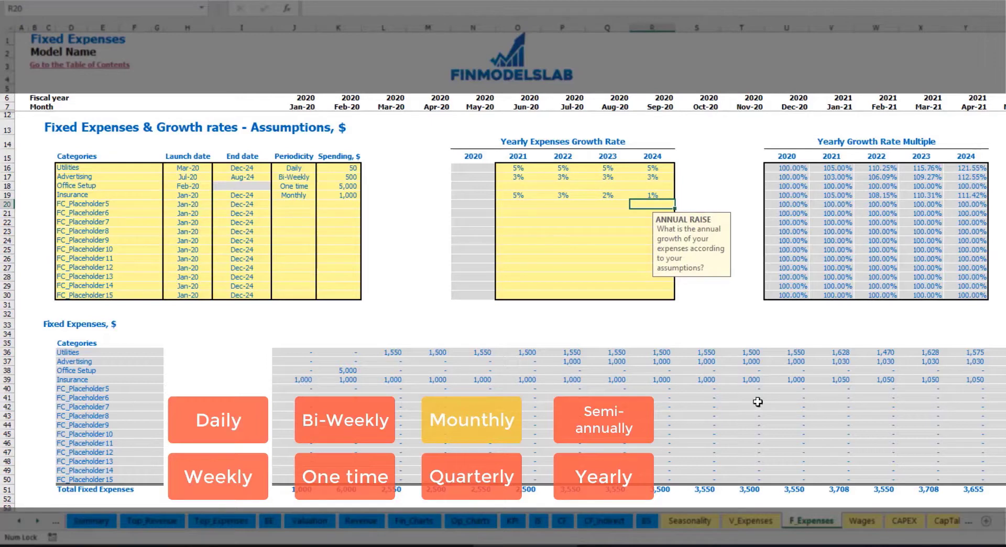
- Check the monthly Insurance amounts across 2020 and 2021 in the Fixed Expenses table
{"action": "left_click_drag", "start_coordinate": [303, 382], "coordinate": [810, 381]}
{"action": "left_click", "coordinate": [813, 381]}
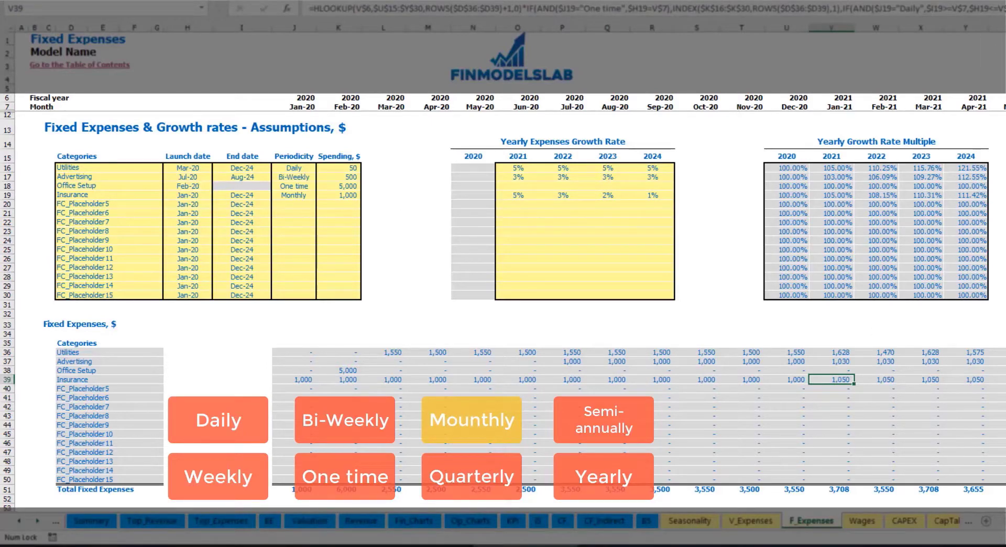
{"action": "scroll", "coordinate": [504, 262], "scroll_direction": "right", "scroll_amount": 3}
{"action": "scroll", "coordinate": [503, 262], "scroll_direction": "left", "scroll_amount": 1}
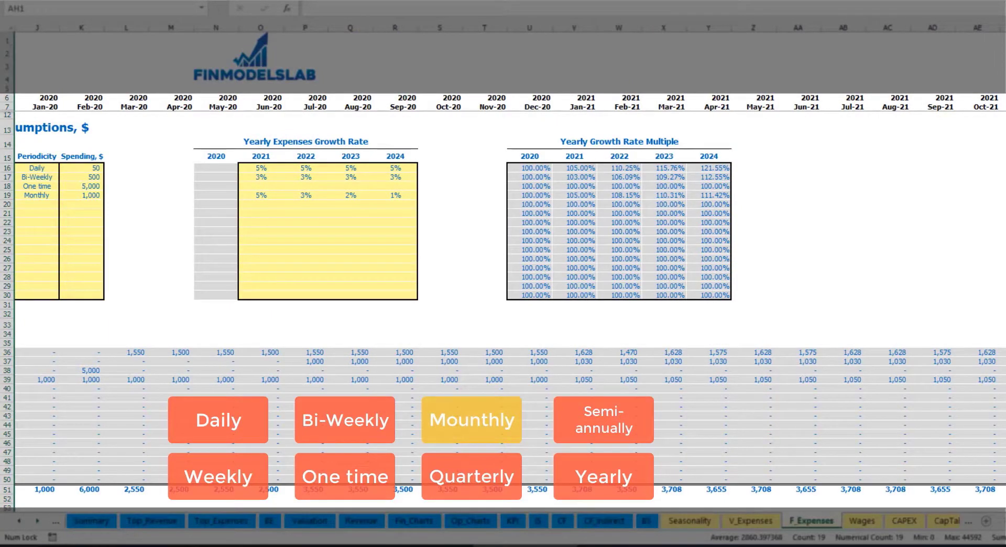
{"action": "left_click", "coordinate": [1004, 379]}
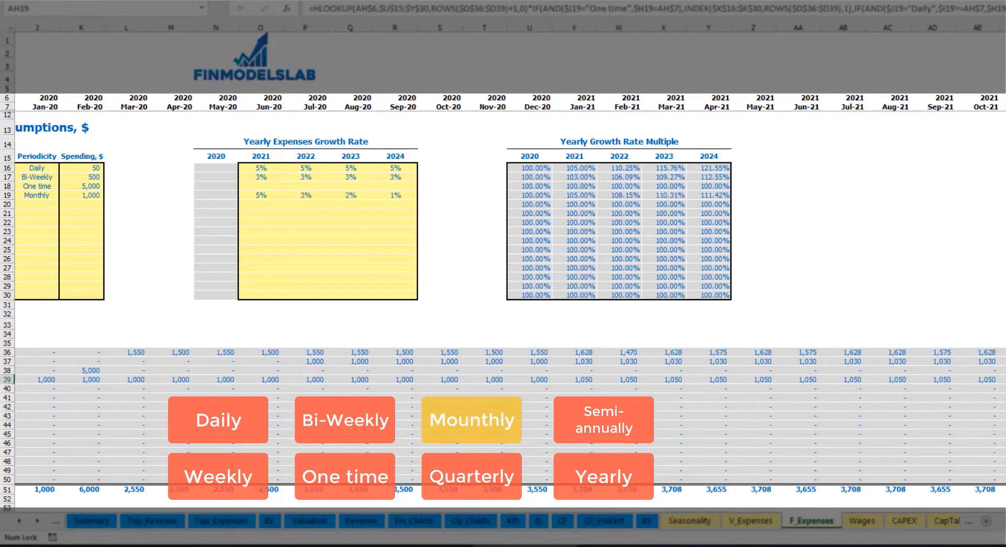
- Set the Insurance periodicity to Quarterly and check its Jan-20, Apr-20 and Jul-20 amounts in the Fixed Expenses table
{"action": "scroll", "coordinate": [504, 262], "scroll_direction": "left", "scroll_amount": 5}
{"action": "left_click", "coordinate": [315, 196]}
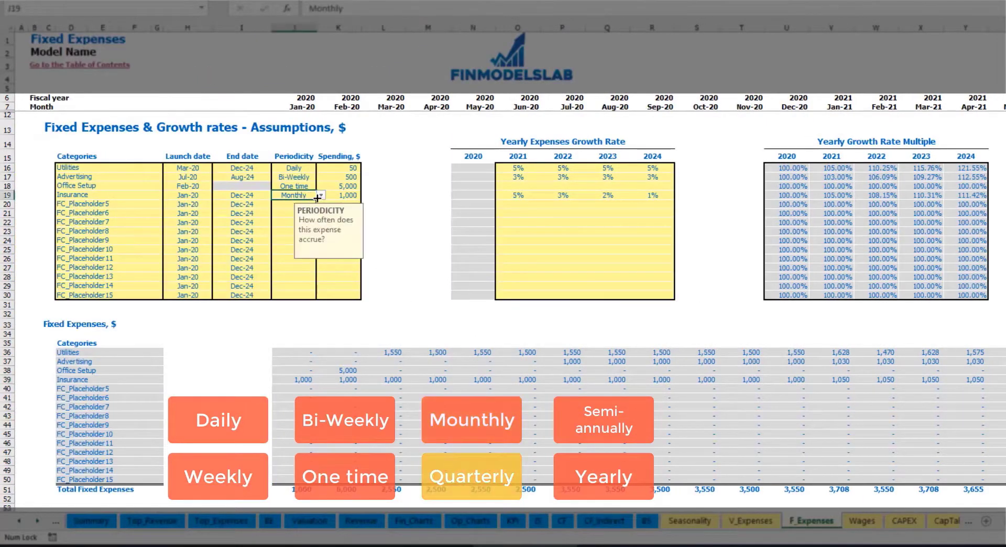
{"action": "left_click", "coordinate": [321, 195]}
{"action": "left_click", "coordinate": [285, 239]}
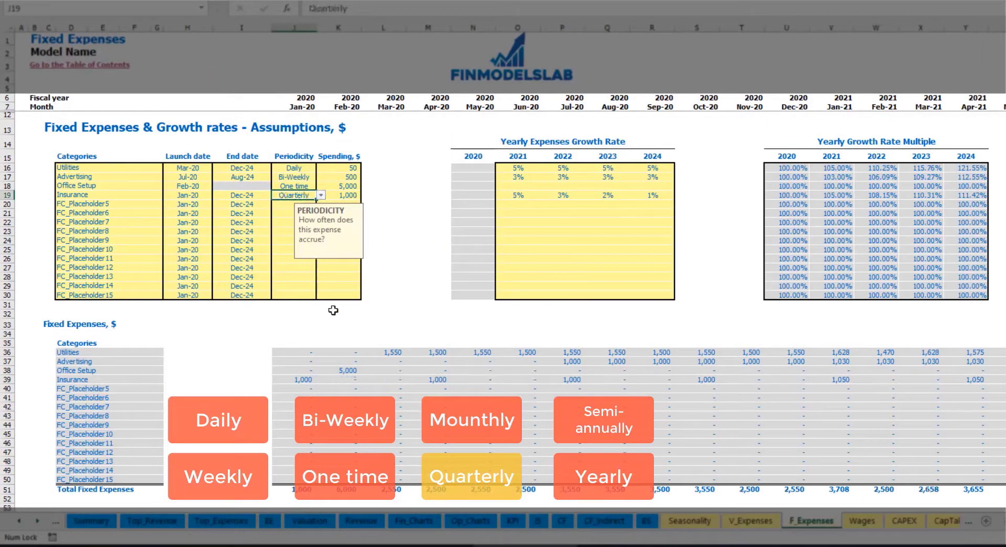
{"action": "left_click", "coordinate": [292, 380]}
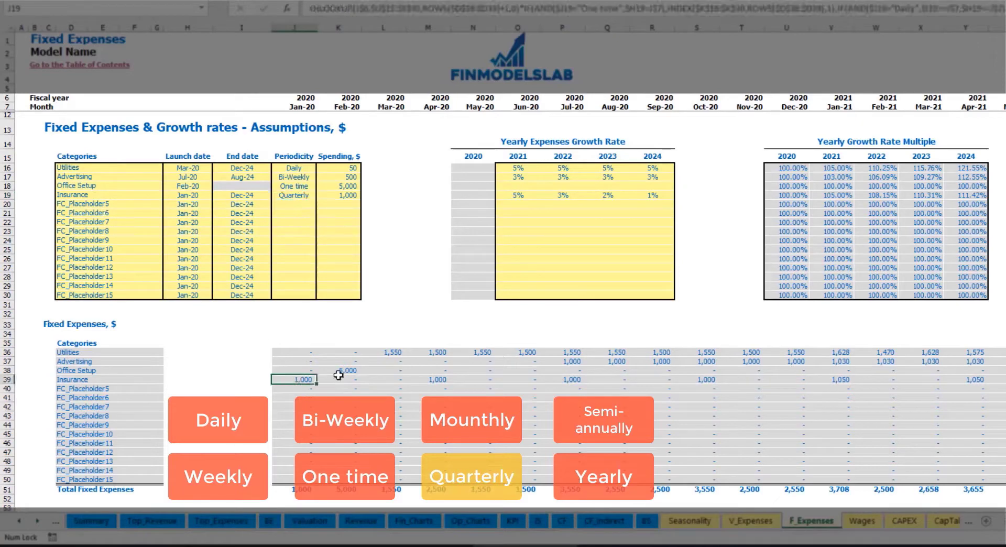
{"action": "left_click", "coordinate": [432, 375]}
{"action": "left_click", "coordinate": [564, 379]}
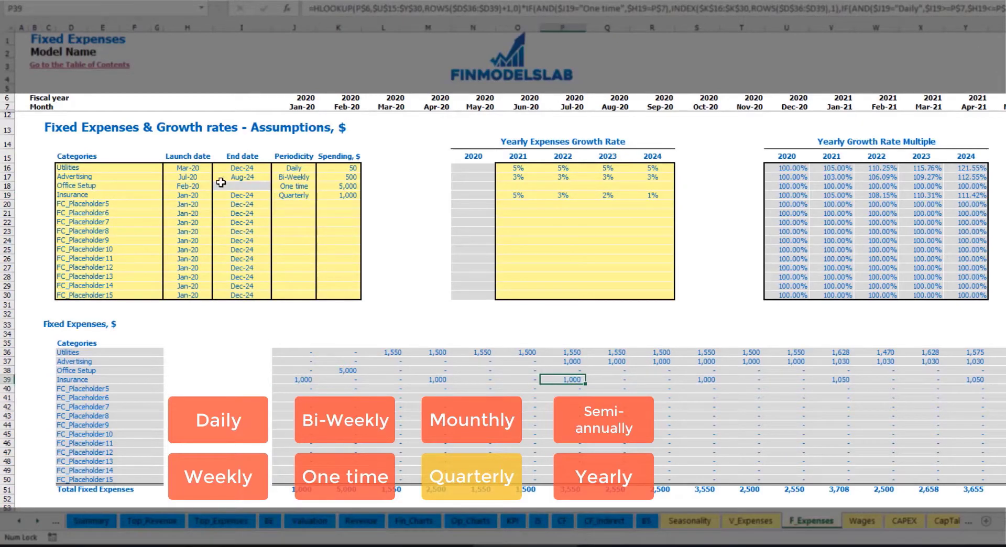
- Set the Insurance launch date to Feb-20 and check its Feb-20, May-20 and Aug-20 amounts
{"action": "left_click", "coordinate": [203, 193]}
{"action": "left_click", "coordinate": [216, 195]}
{"action": "left_click", "coordinate": [194, 211]}
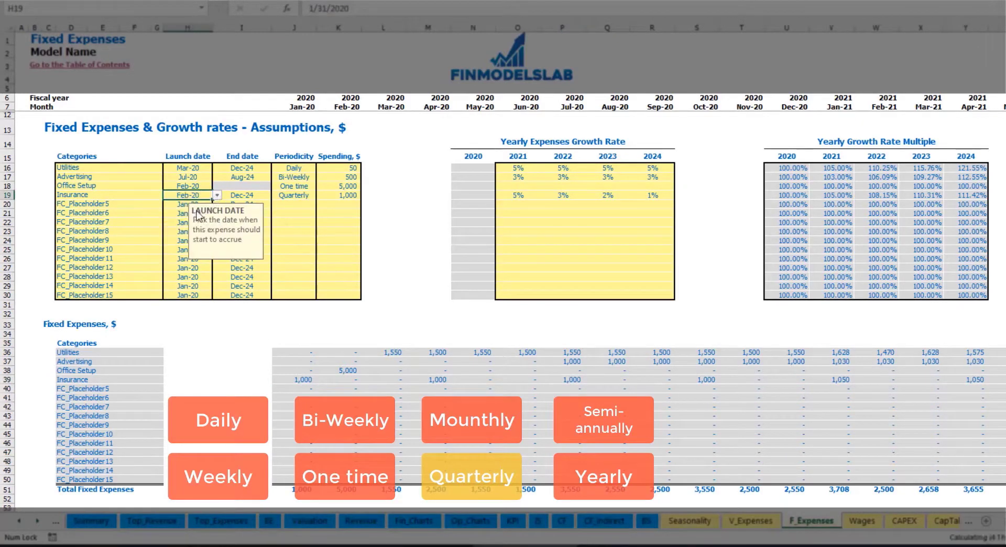
{"action": "left_click", "coordinate": [353, 379]}
{"action": "left_click", "coordinate": [479, 379]}
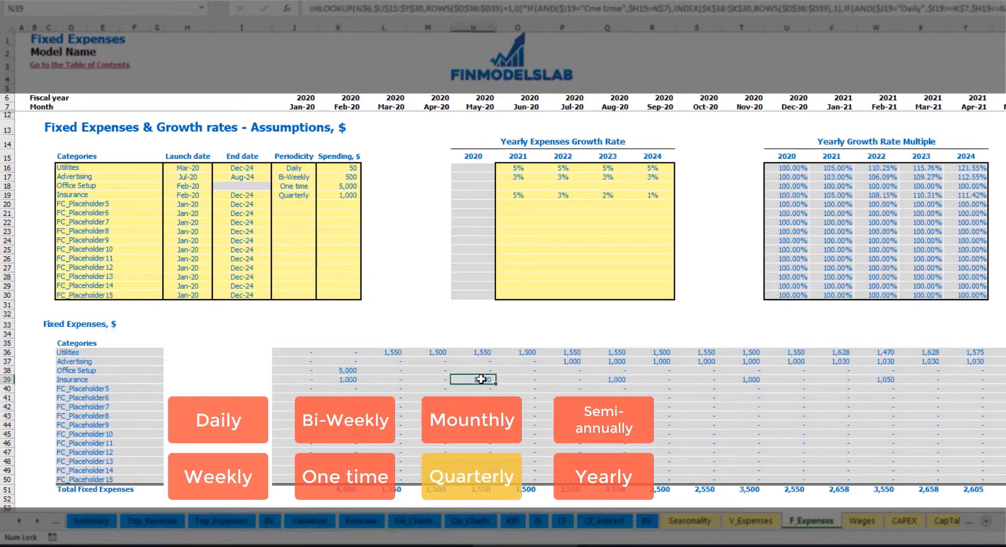
{"action": "left_click", "coordinate": [619, 379]}
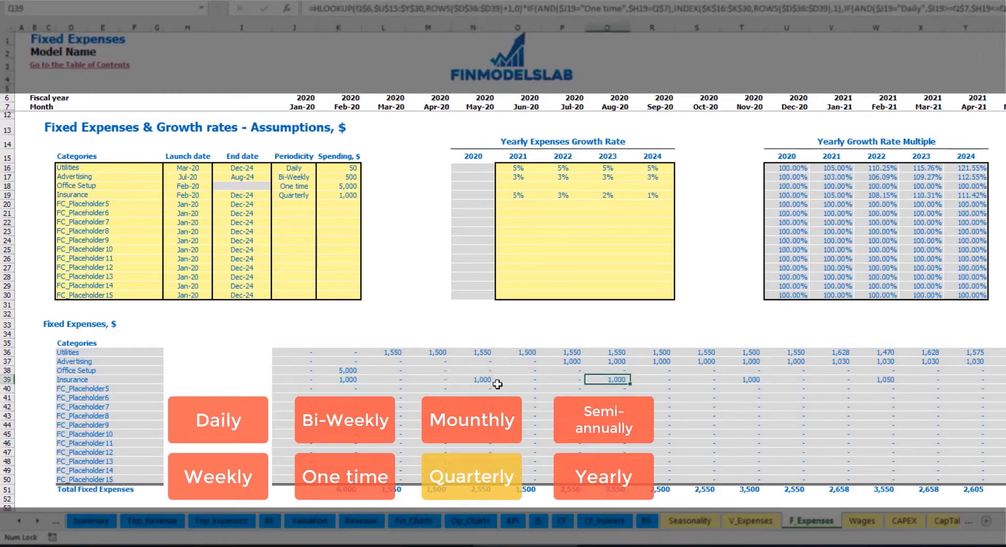
{"action": "left_click", "coordinate": [337, 380]}
{"action": "left_click", "coordinate": [484, 383]}
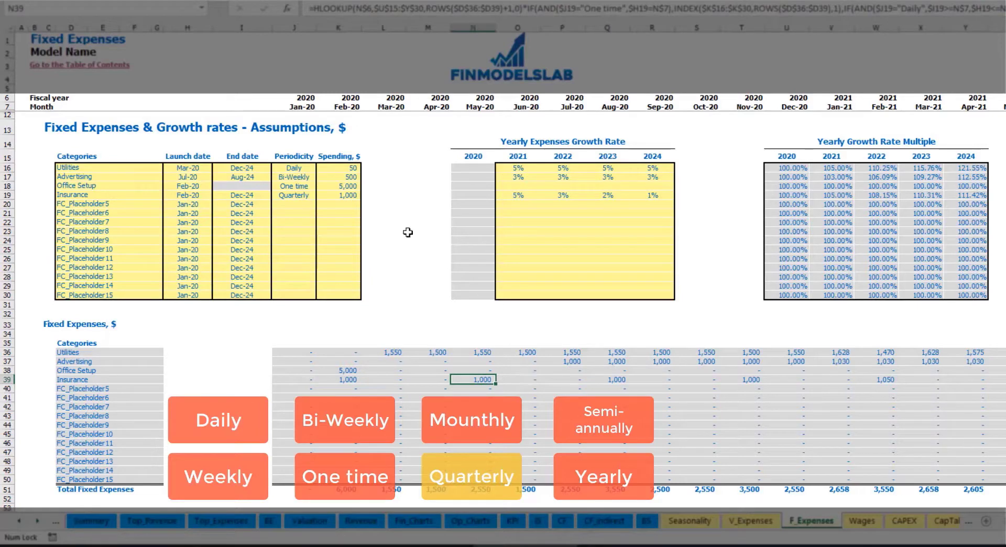
- Set the Insurance periodicity to Semi-Annually and check the spacing of its amounts from Feb-20 to Feb-21
{"action": "left_click", "coordinate": [313, 196]}
{"action": "left_click", "coordinate": [321, 195]}
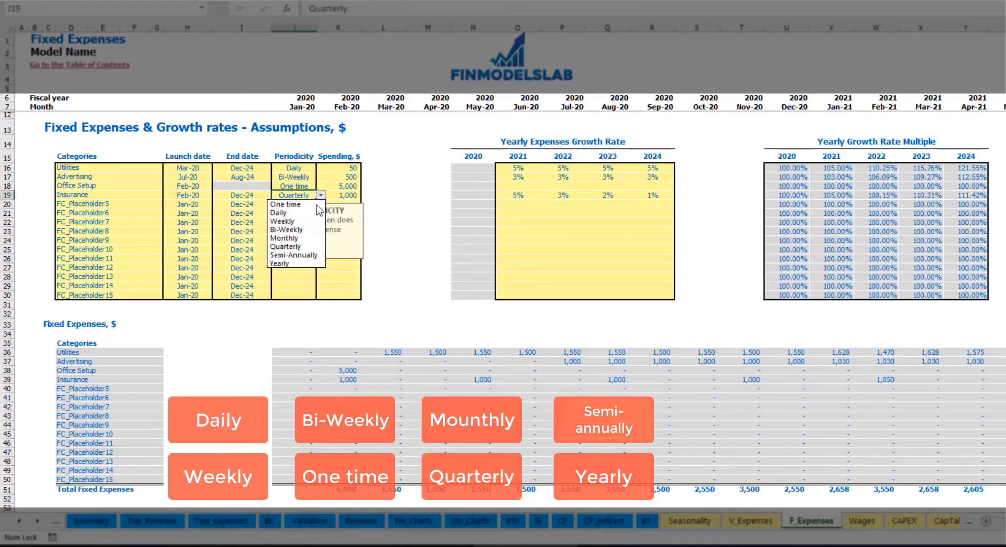
{"action": "left_click", "coordinate": [311, 255]}
{"action": "left_click_drag", "start_coordinate": [346, 380], "coordinate": [840, 380]}
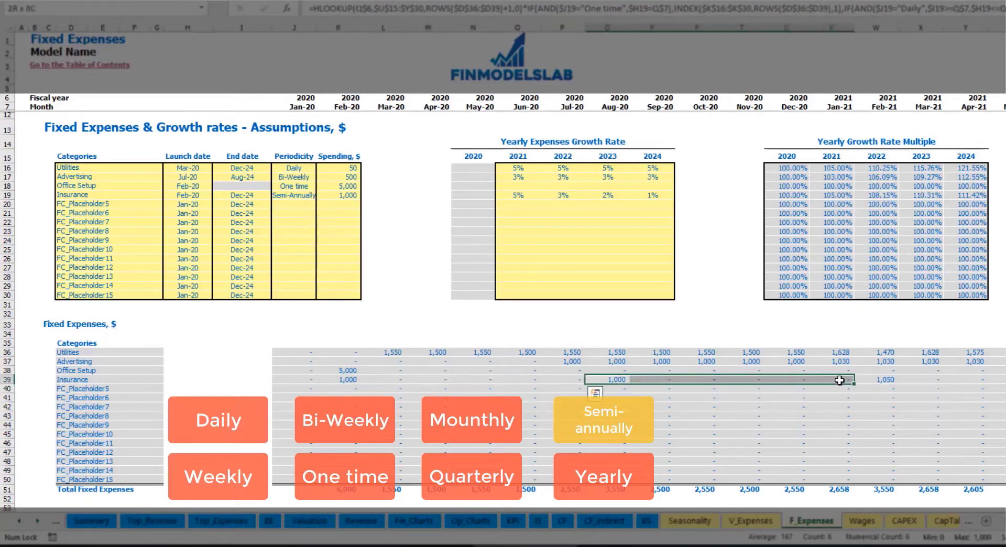
{"action": "left_click", "coordinate": [871, 389]}
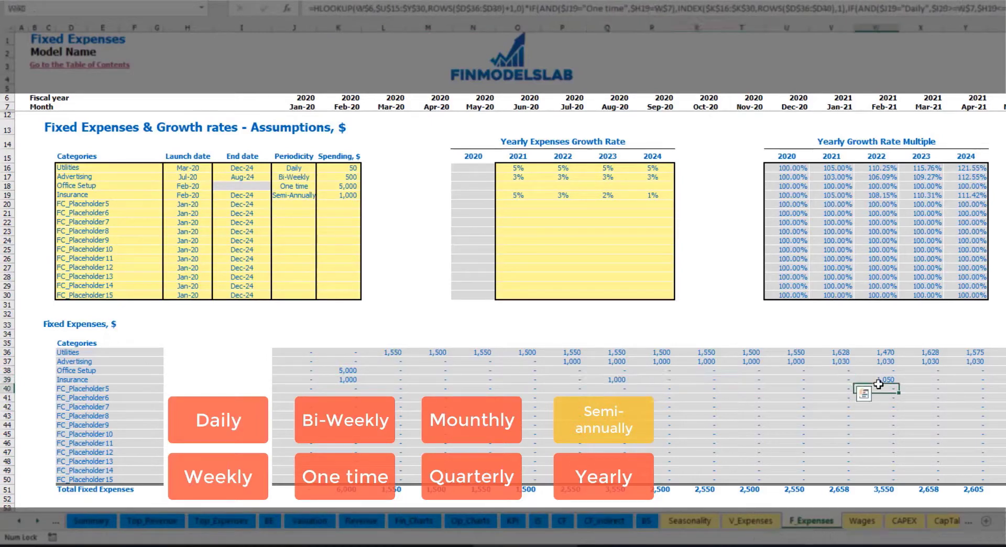
- Set the Insurance periodicity to Yearly and check its amounts from Feb-20 to Feb-21
{"action": "left_click", "coordinate": [304, 195]}
{"action": "left_click", "coordinate": [321, 195]}
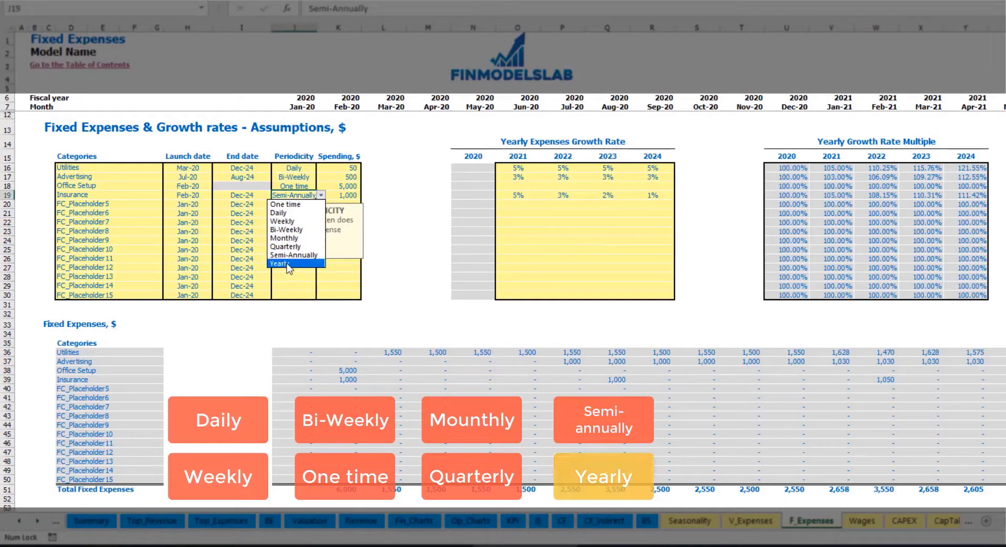
{"action": "left_click", "coordinate": [287, 263]}
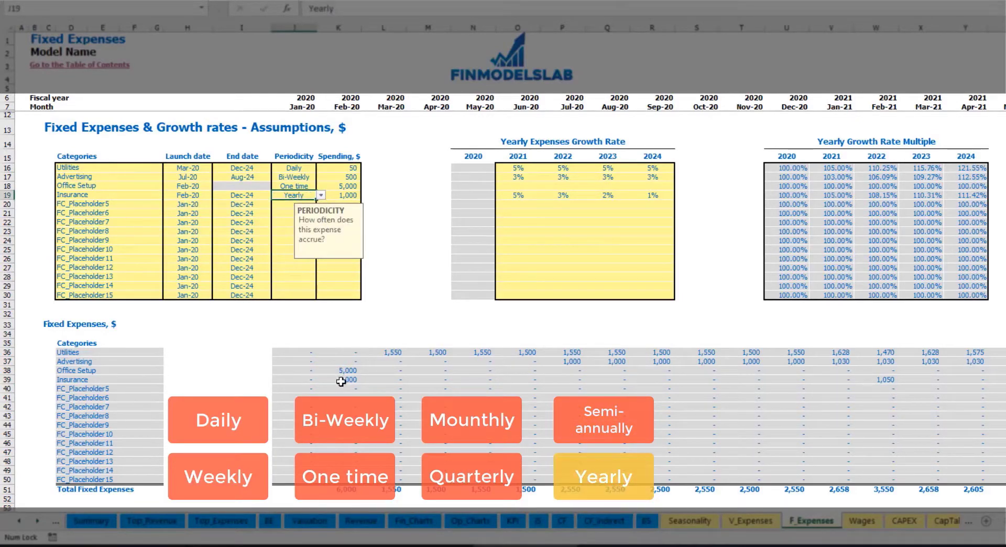
{"action": "left_click_drag", "start_coordinate": [829, 398], "coordinate": [849, 383]}
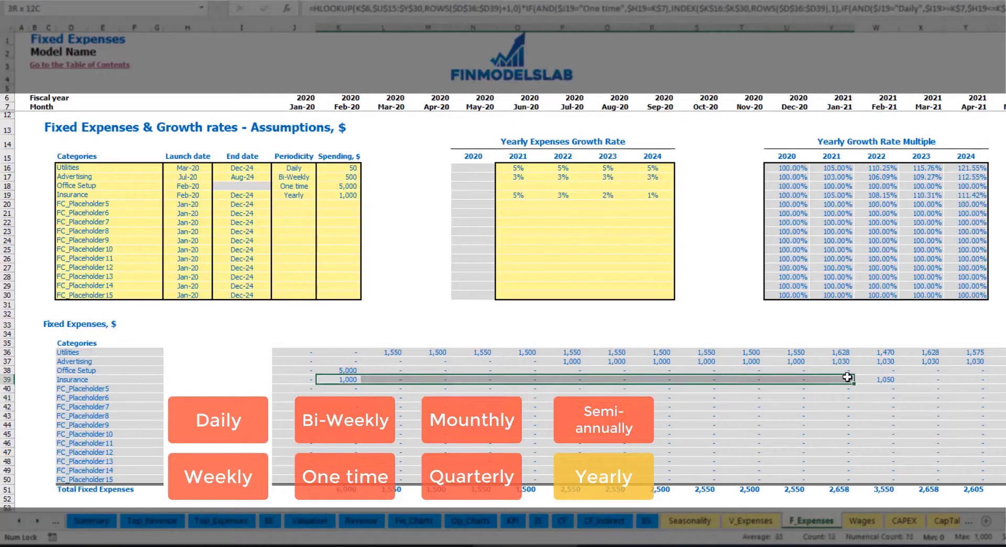
{"action": "left_click", "coordinate": [892, 381]}
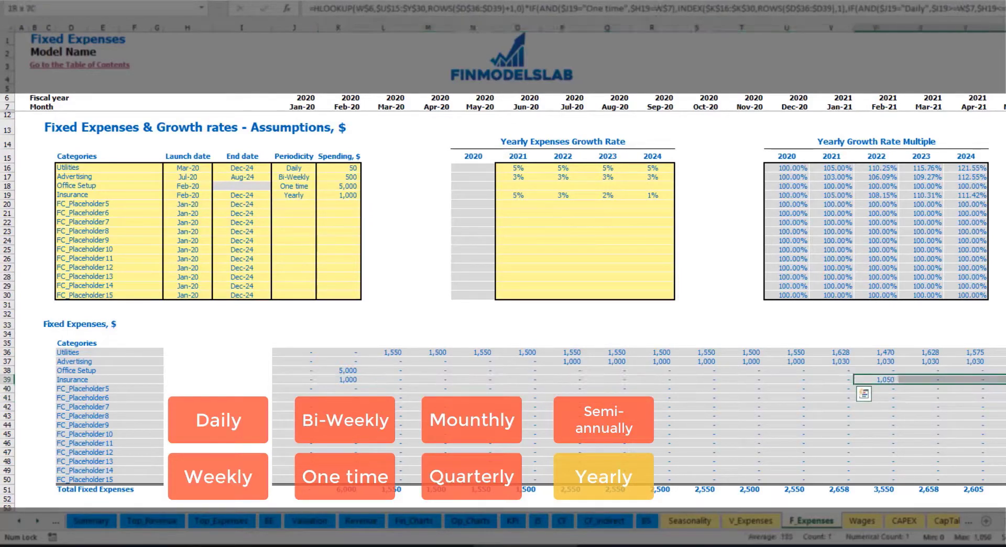
- Review the Insurance launch and end dates and the monthly amounts in the Fixed Expenses table
{"action": "left_click", "coordinate": [194, 195]}
{"action": "left_click", "coordinate": [240, 192]}
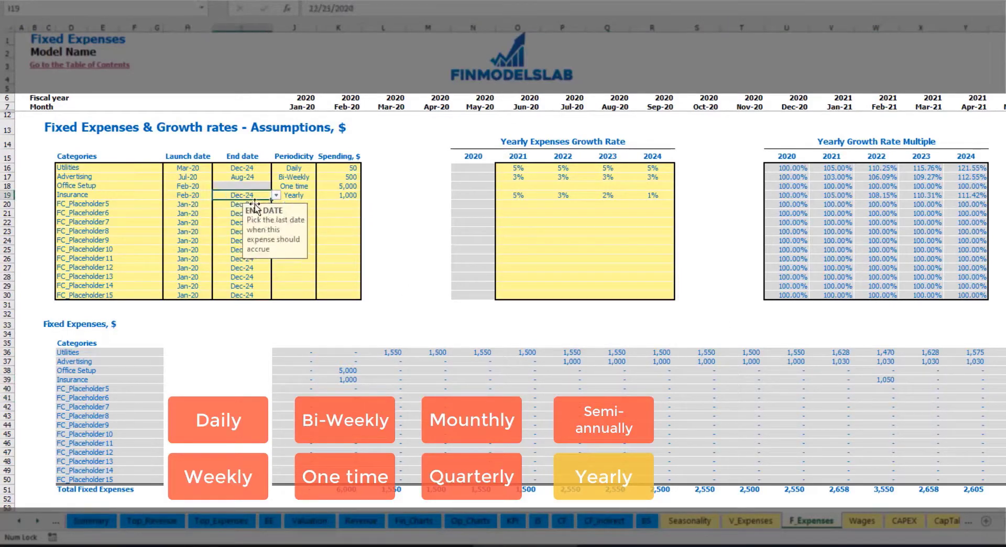
{"action": "left_click", "coordinate": [688, 299]}
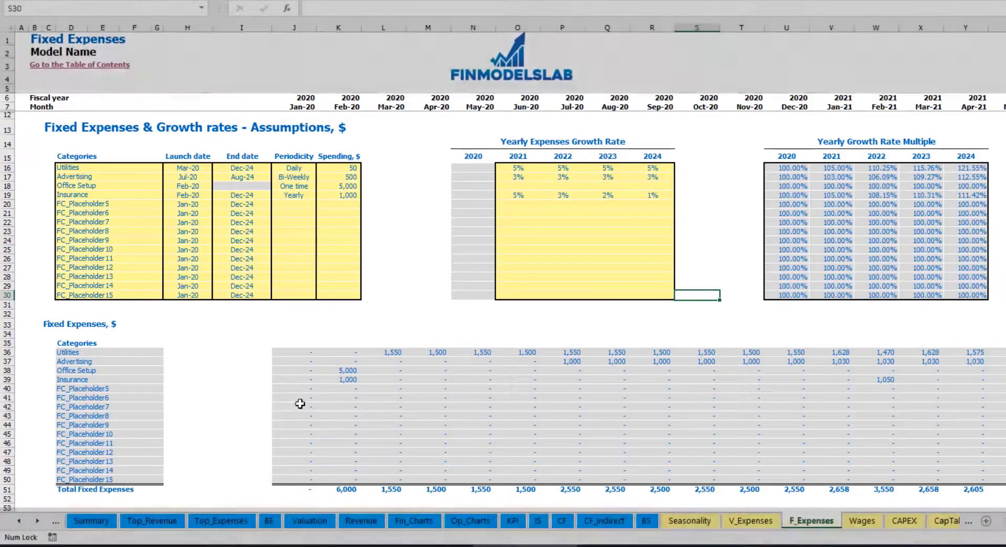
{"action": "left_click_drag", "start_coordinate": [292, 352], "coordinate": [923, 477]}
- Expand the Total Fixed Expenses group on the Income Statement (IS) sheet and review its individual expense categories
{"action": "left_click", "coordinate": [537, 522]}
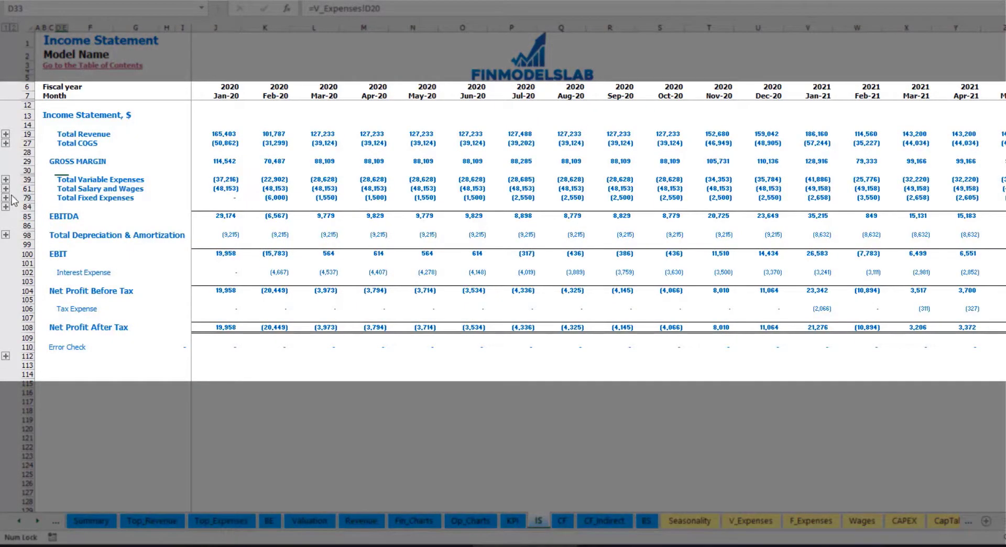
{"action": "left_click", "coordinate": [57, 198]}
{"action": "left_click", "coordinate": [6, 198]}
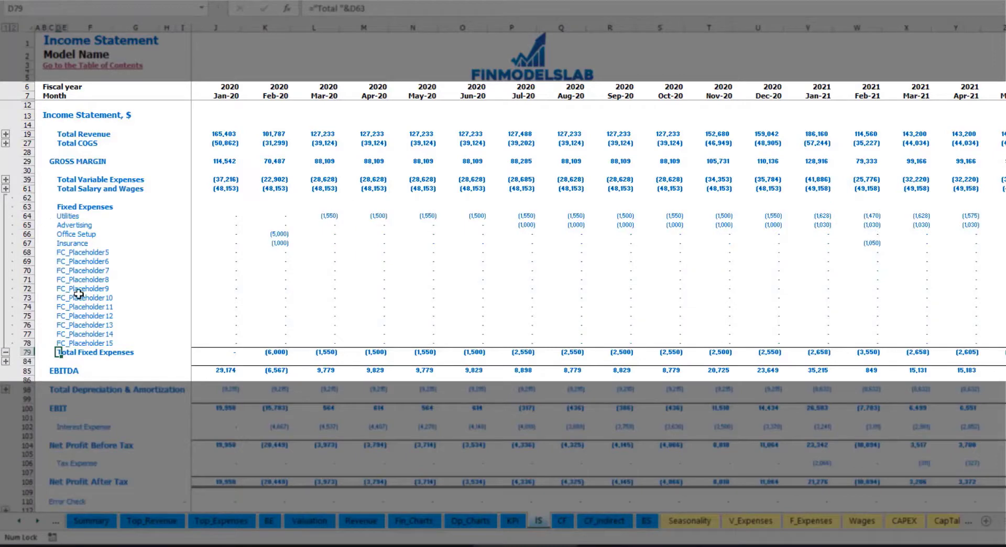
{"action": "left_click_drag", "start_coordinate": [35, 217], "coordinate": [31, 244]}
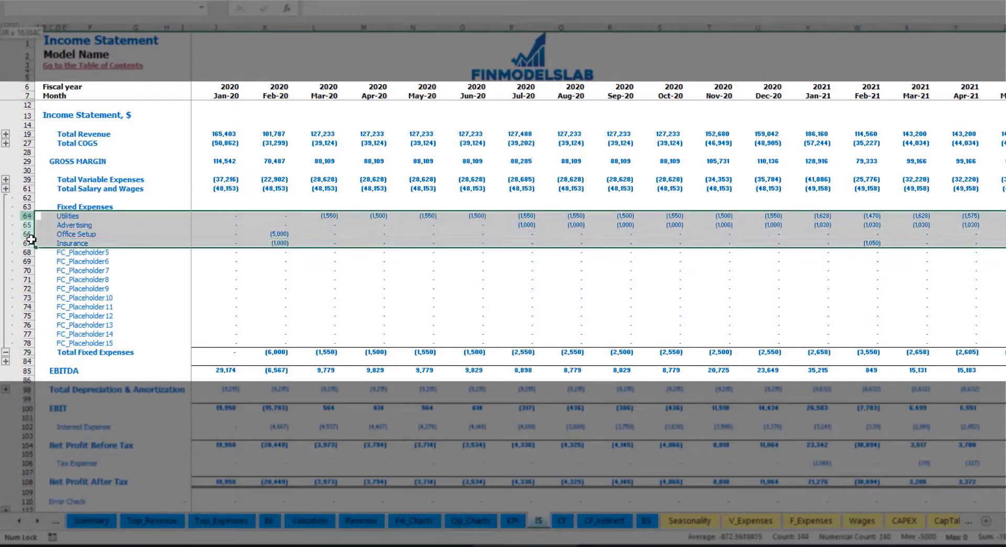
{"action": "left_click_drag", "start_coordinate": [62, 215], "coordinate": [66, 344]}
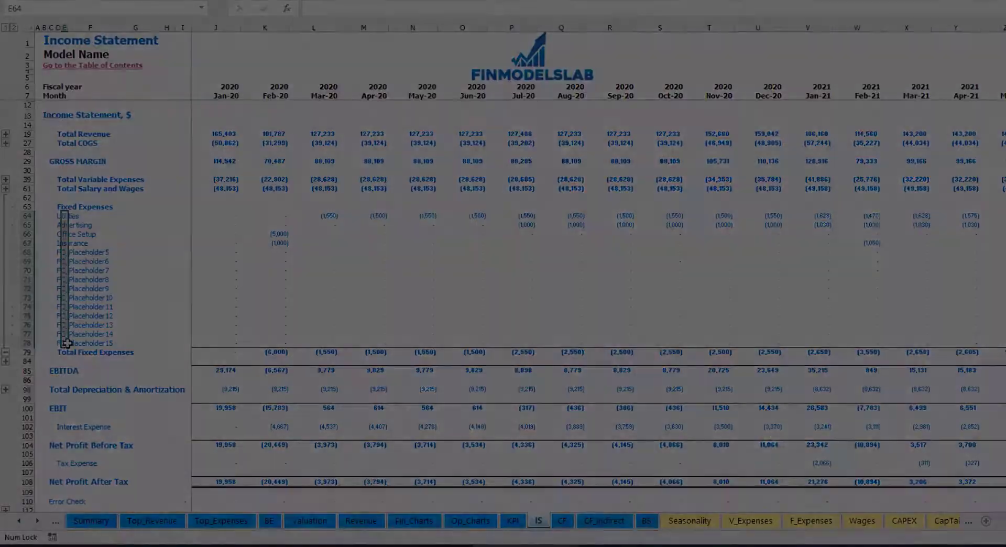
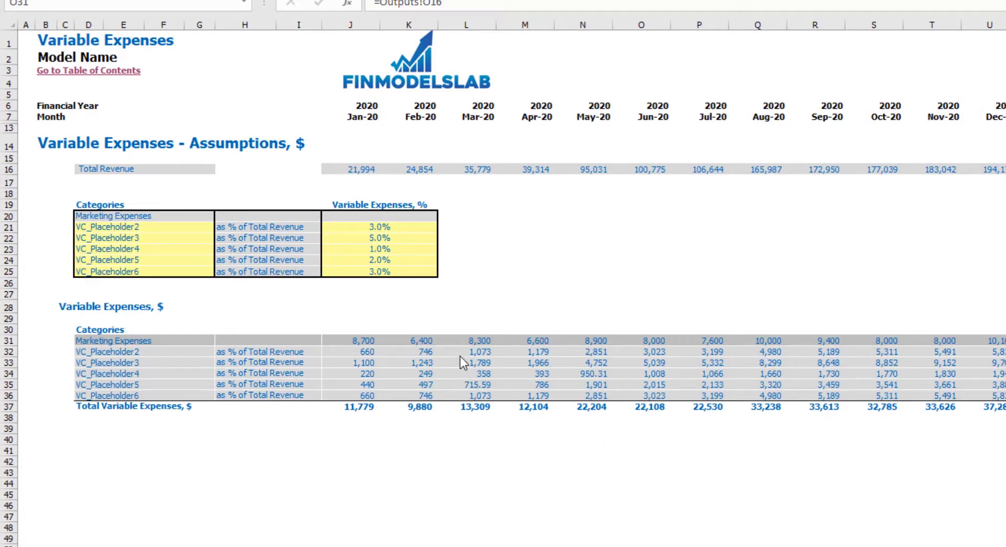
- Examine the Marketing Expenses row among the categories of the Variable Expenses assumptions
{"action": "left_click", "coordinate": [102, 218]}
{"action": "left_click", "coordinate": [327, 217]}
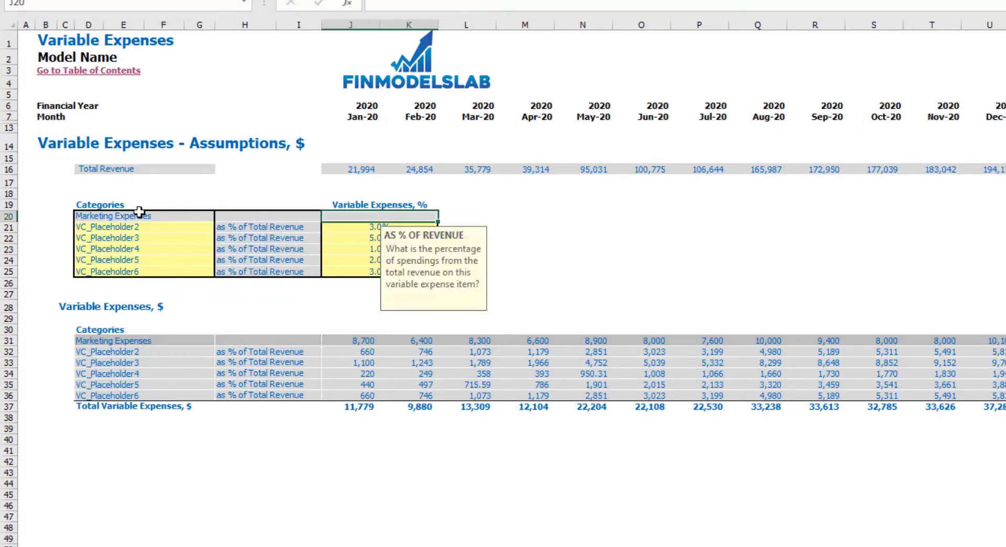
{"action": "left_click_drag", "start_coordinate": [139, 213], "coordinate": [362, 209]}
{"action": "left_click", "coordinate": [526, 227]}
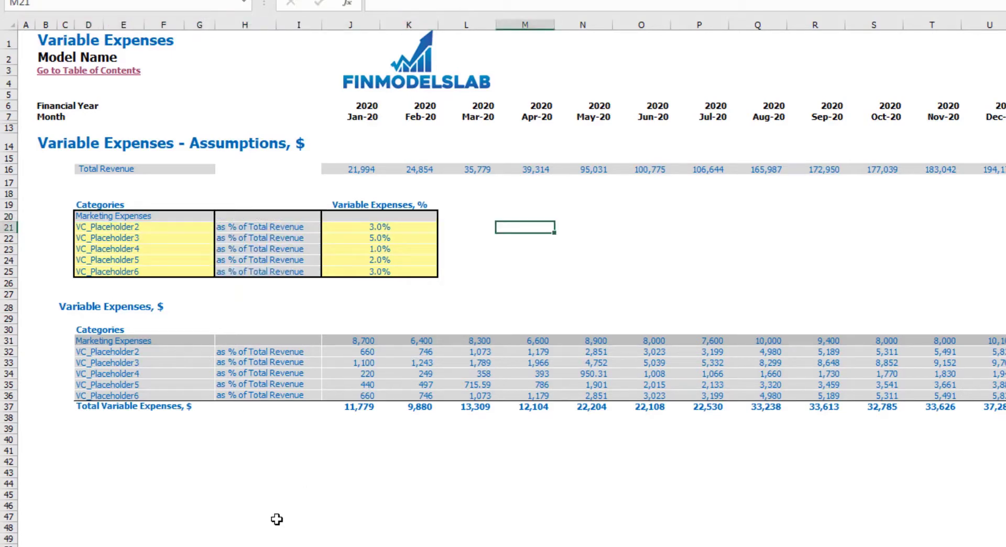
- Review the Annual Marketing Expenses on the DashBoard and their monthly split on the Seasonality Setup sheet, and return to Variable Expenses
{"action": "key", "text": "ctrl+Page_Up"}
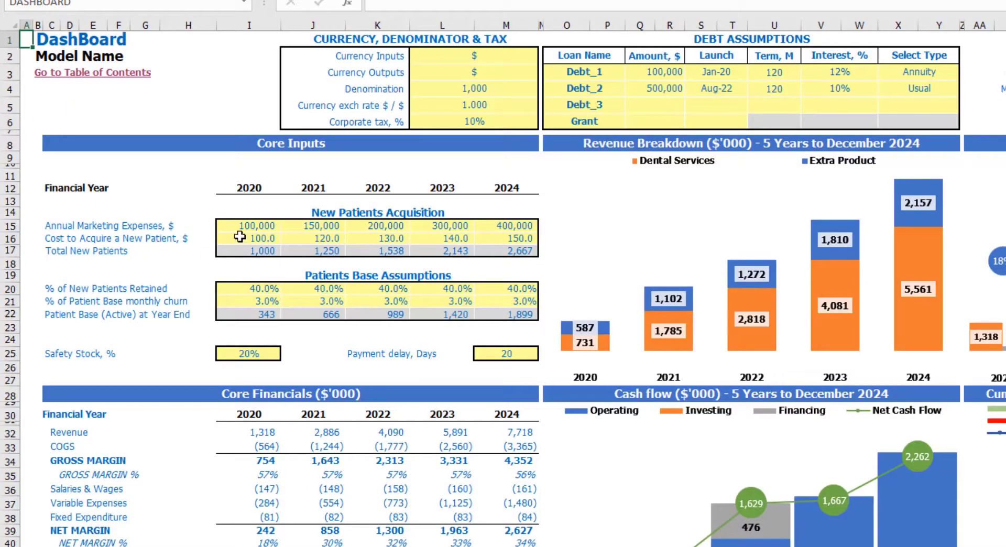
{"action": "left_click_drag", "start_coordinate": [239, 235], "coordinate": [482, 223]}
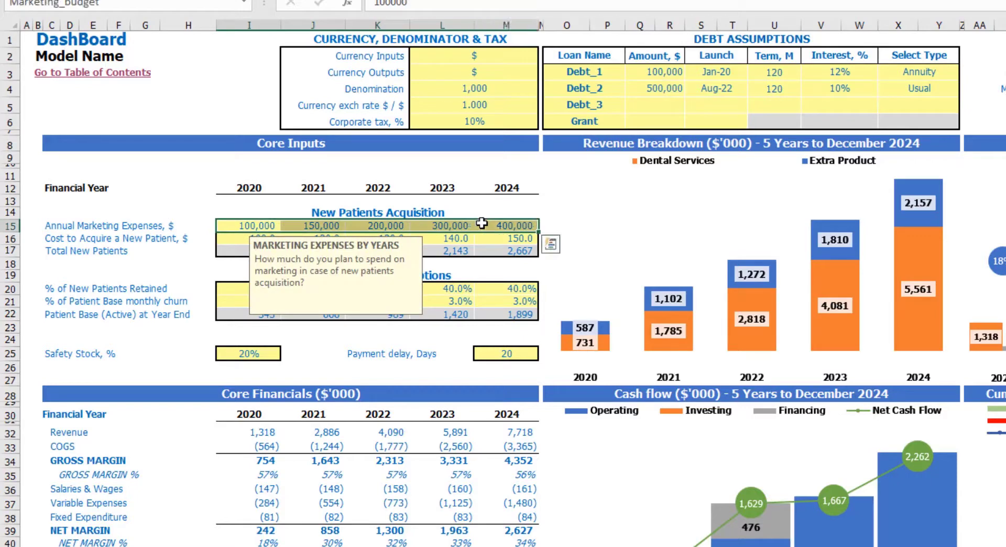
{"action": "key", "text": "ctrl+Page_Down"}
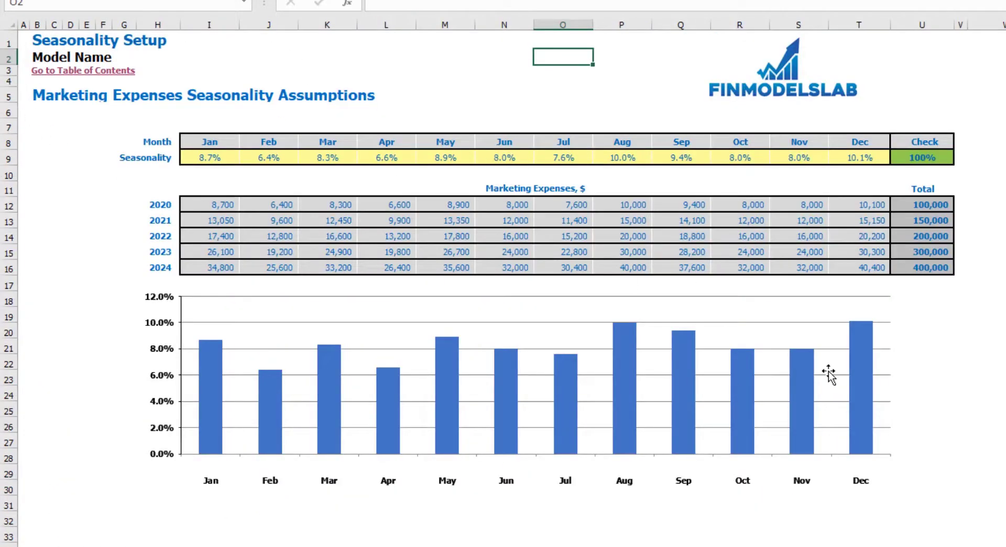
{"action": "key", "text": "ctrl+Page_Down"}
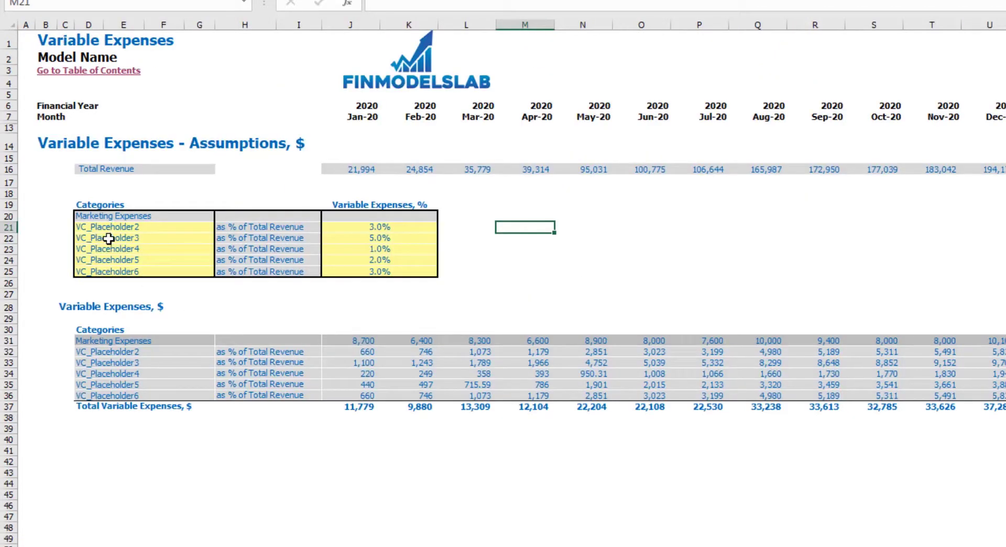
- Review the placeholder category names and their percentages of total revenue in the Variable Expenses assumptions
{"action": "left_click_drag", "start_coordinate": [102, 228], "coordinate": [110, 271]}
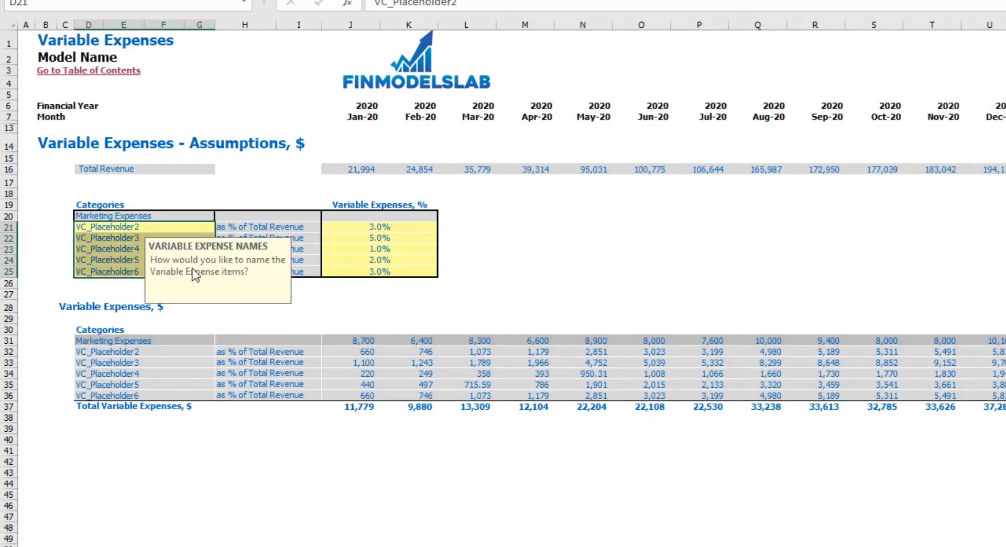
{"action": "left_click_drag", "start_coordinate": [394, 225], "coordinate": [433, 273]}
{"action": "left_click", "coordinate": [557, 228]}
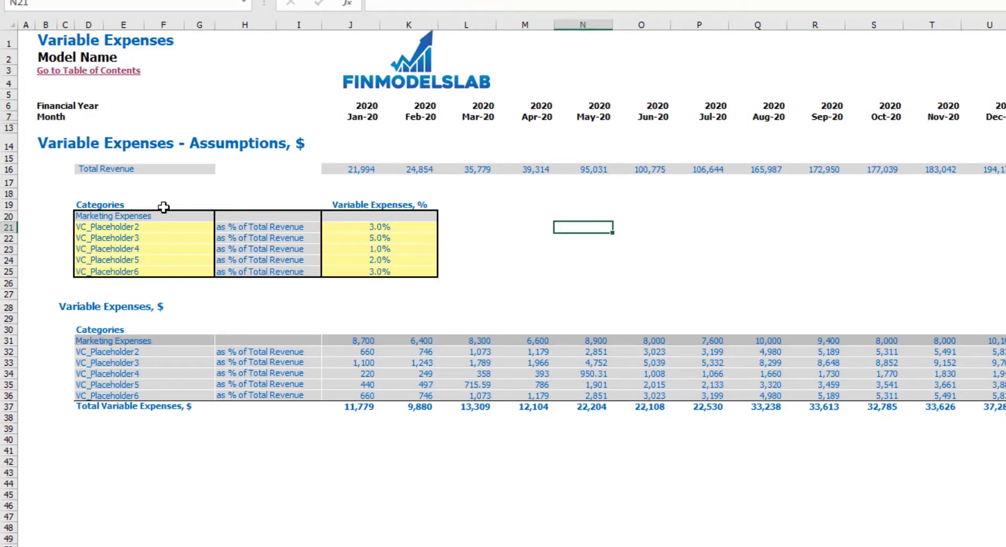
- Rename the VC_Placeholder2 category as Direct Labor and set its variable expense to 15% of total revenue
{"action": "left_click", "coordinate": [152, 227]}
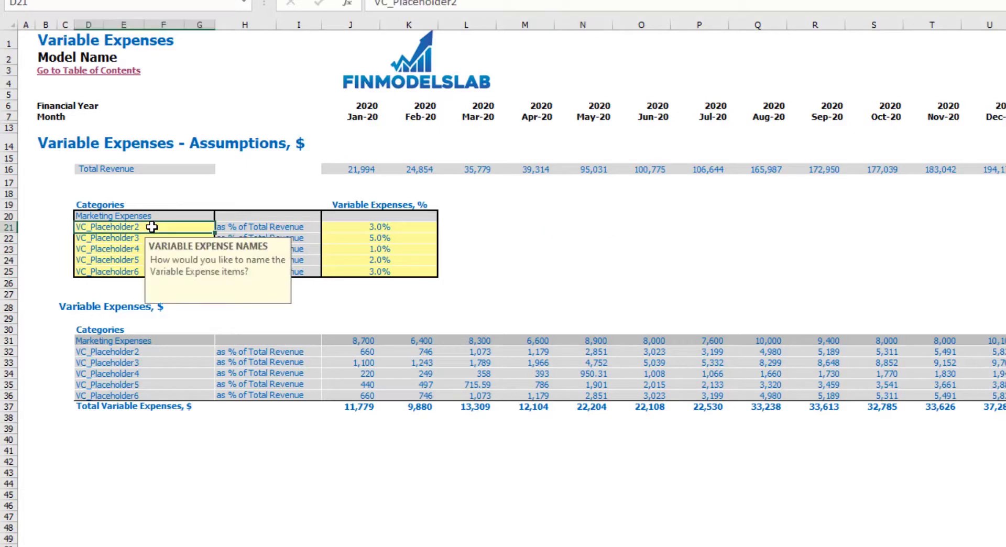
{"action": "type", "text": "Direct"}
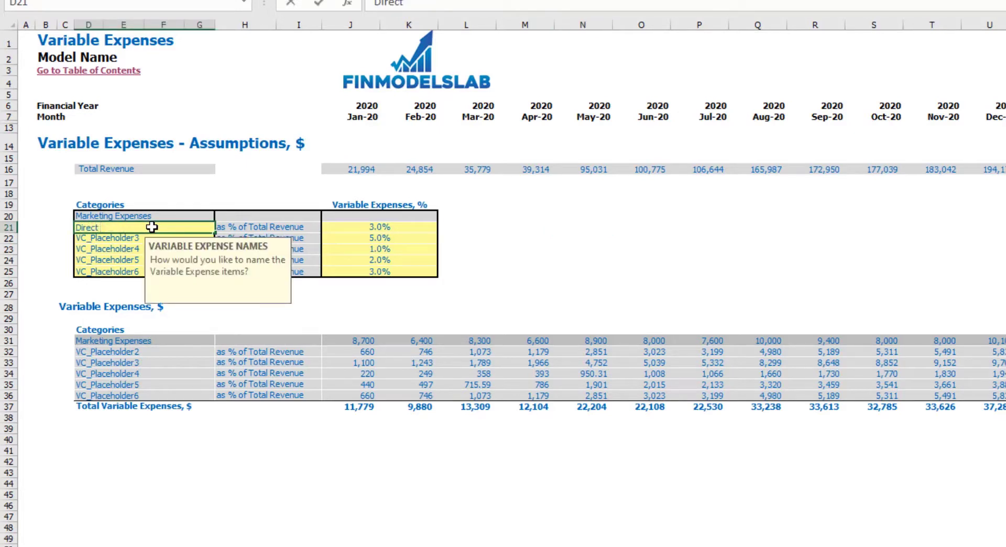
{"action": "type", "text": " Labor"}
{"action": "key", "text": "Return"}
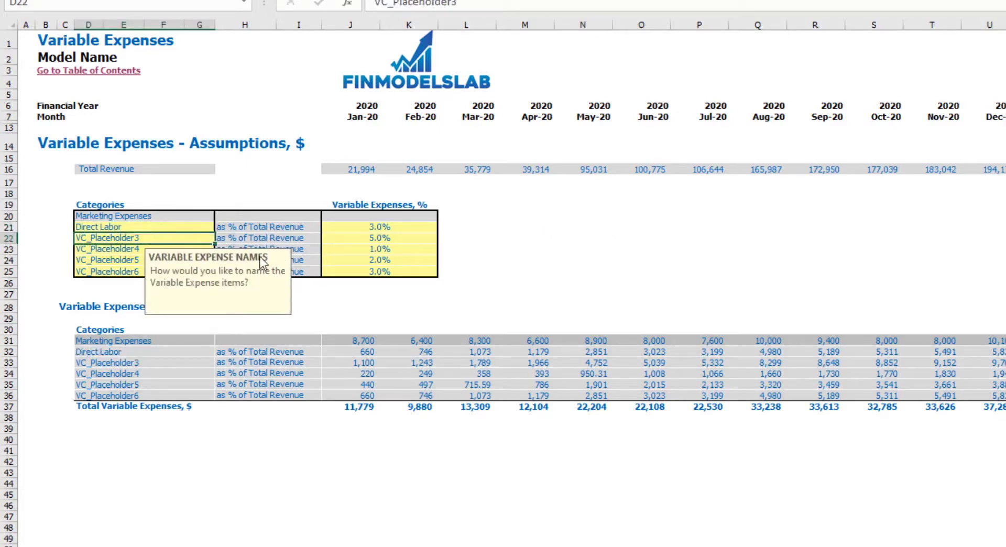
{"action": "left_click", "coordinate": [374, 227]}
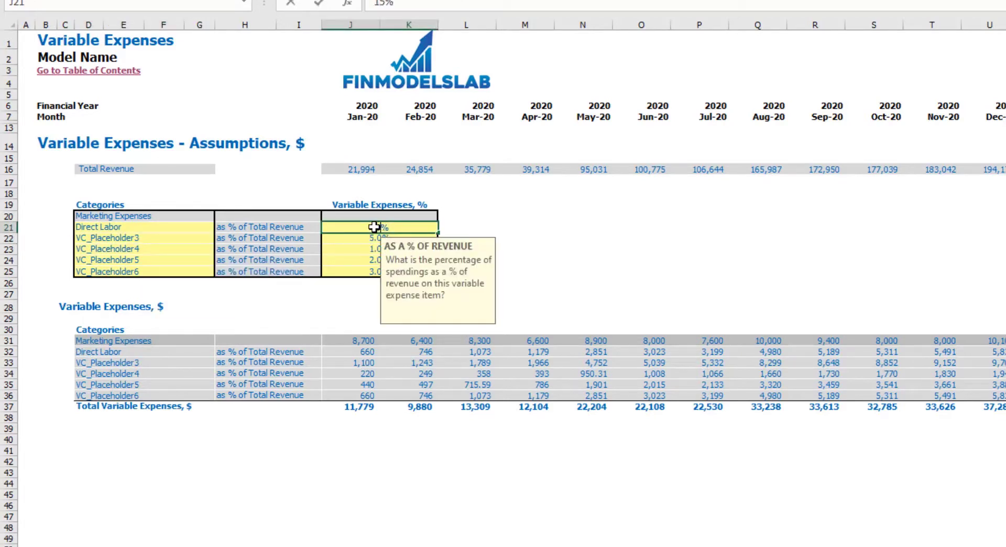
{"action": "type", "text": "15%"}
{"action": "key", "text": "Return"}
{"action": "left_click", "coordinate": [506, 209]}
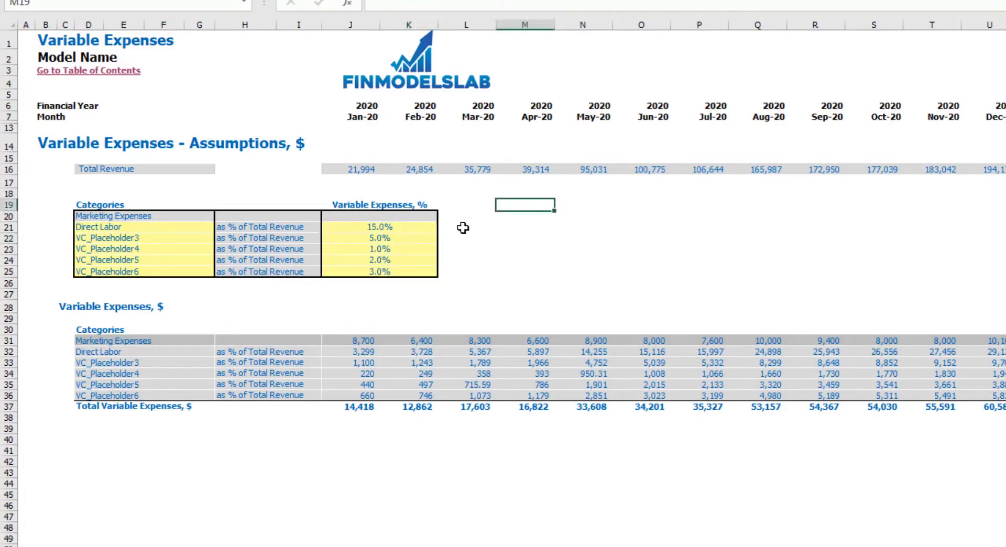
- Rename the VC_Placeholder3 category as Other Var Exp and set its variable expense to 10% of total revenue
{"action": "left_click", "coordinate": [138, 237]}
{"action": "type", "text": "Othe"}
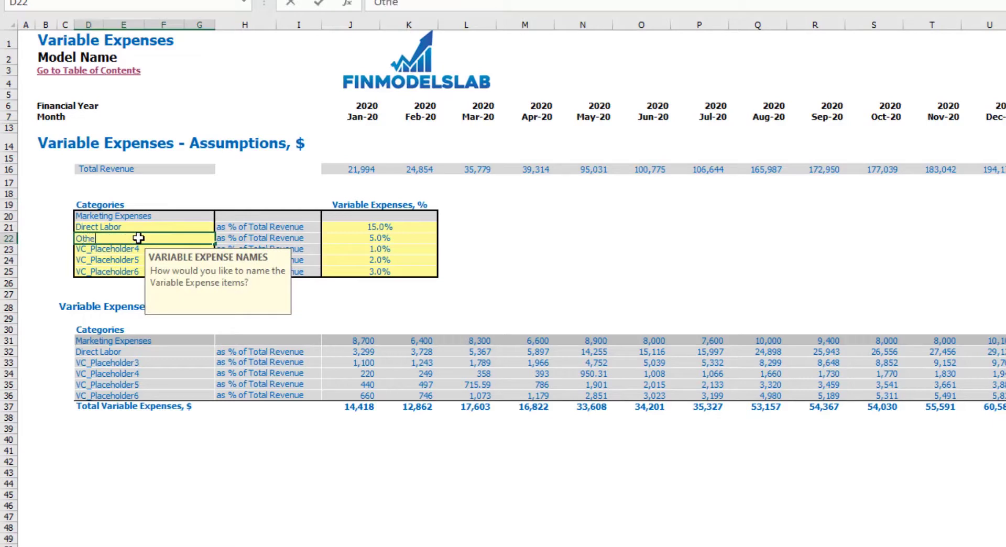
{"action": "type", "text": "r Var Exp"}
{"action": "key", "text": "Return"}
{"action": "left_click", "coordinate": [390, 237]}
{"action": "type", "text": "10%"}
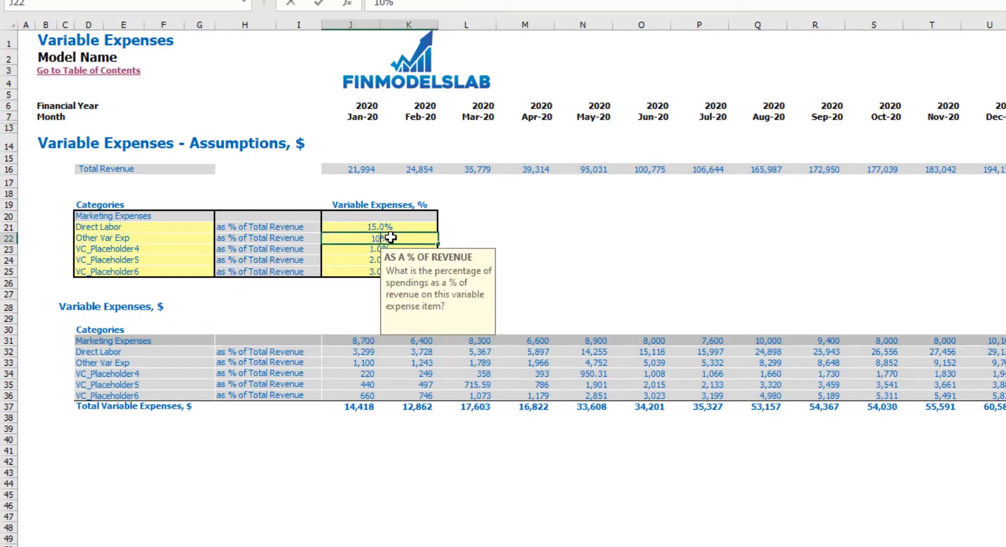
{"action": "key", "text": "Return"}
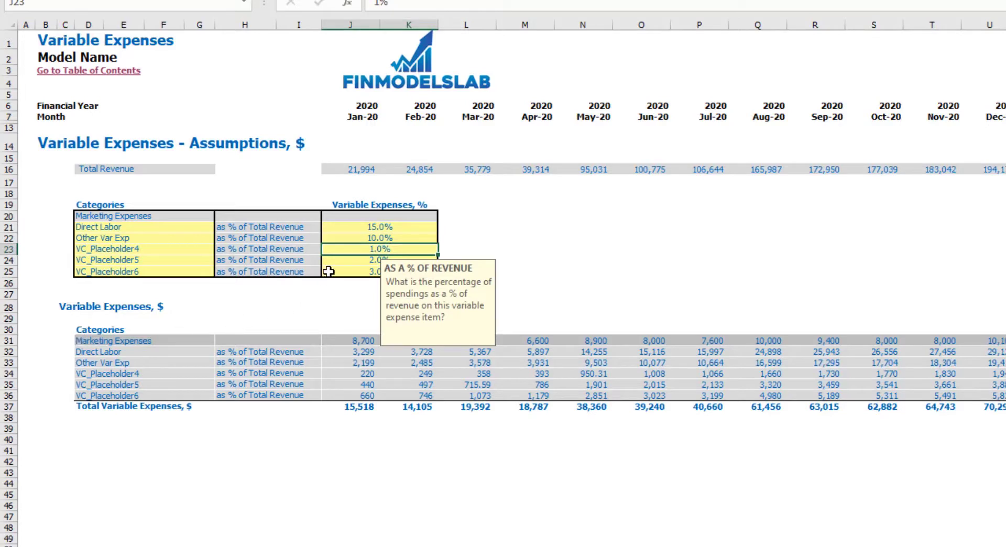
- Review the Total Revenue row, the monthly Variable Expenses, $ table and the percentage assumptions behind it
{"action": "left_click", "coordinate": [8, 168]}
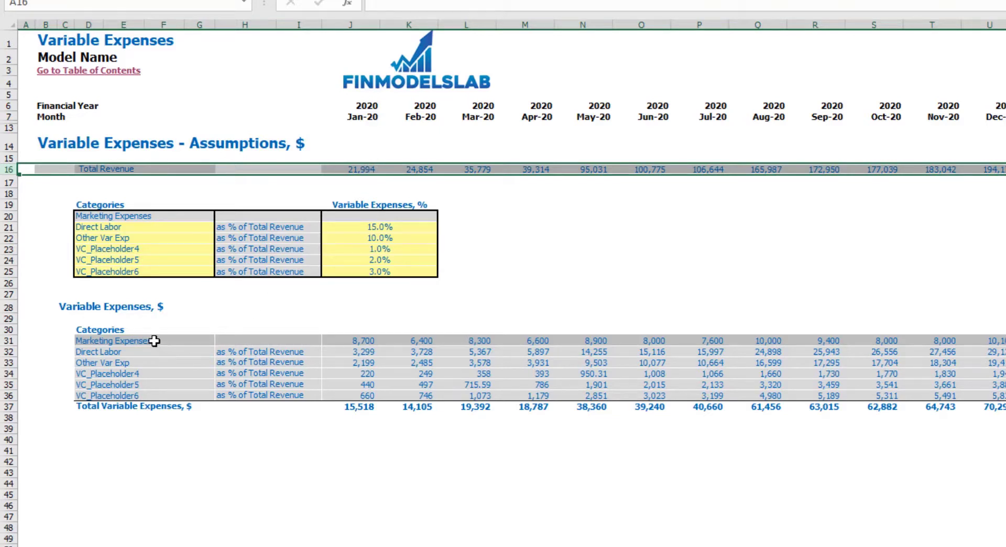
{"action": "left_click_drag", "start_coordinate": [154, 341], "coordinate": [521, 409]}
{"action": "left_click", "coordinate": [526, 472]}
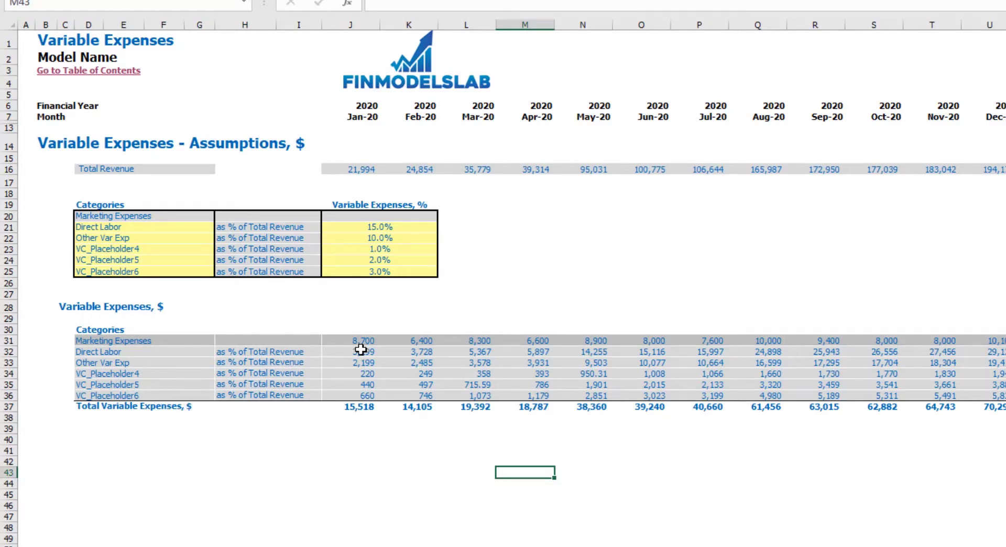
{"action": "left_click_drag", "start_coordinate": [384, 218], "coordinate": [385, 272]}
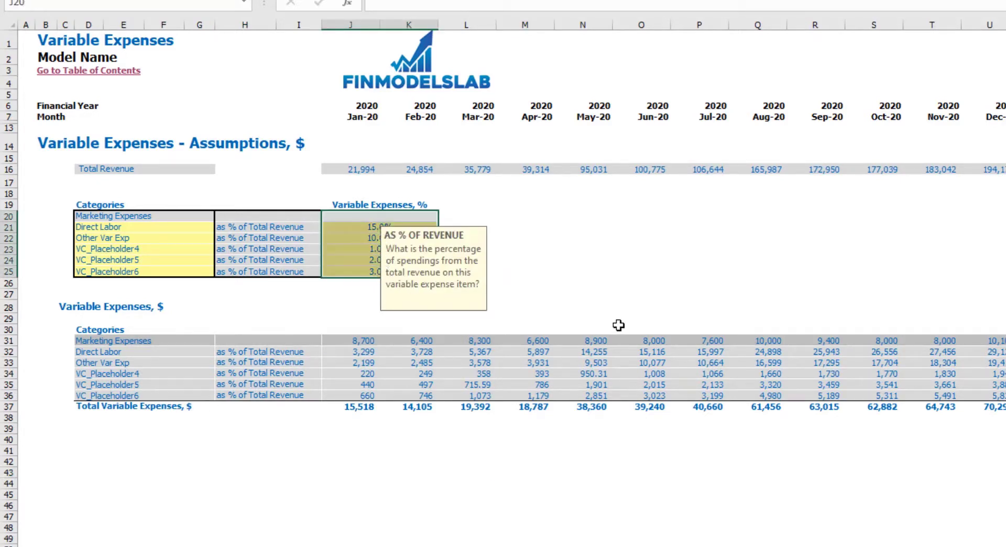
- Expand the Total Variable Expenses group on the Income Statement and review its expense categories and monthly total
{"action": "key", "text": "ctrl+Page_Down"}
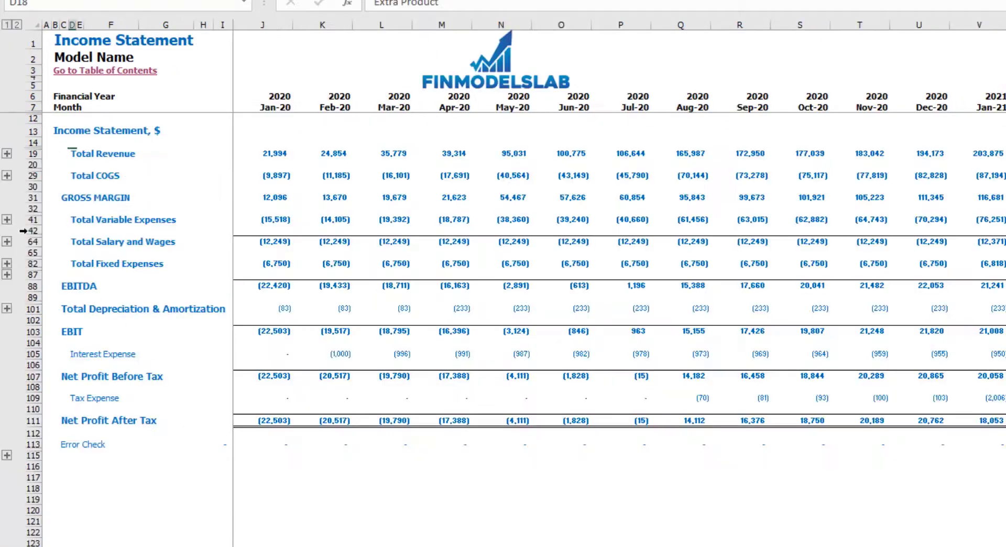
{"action": "left_click", "coordinate": [7, 219]}
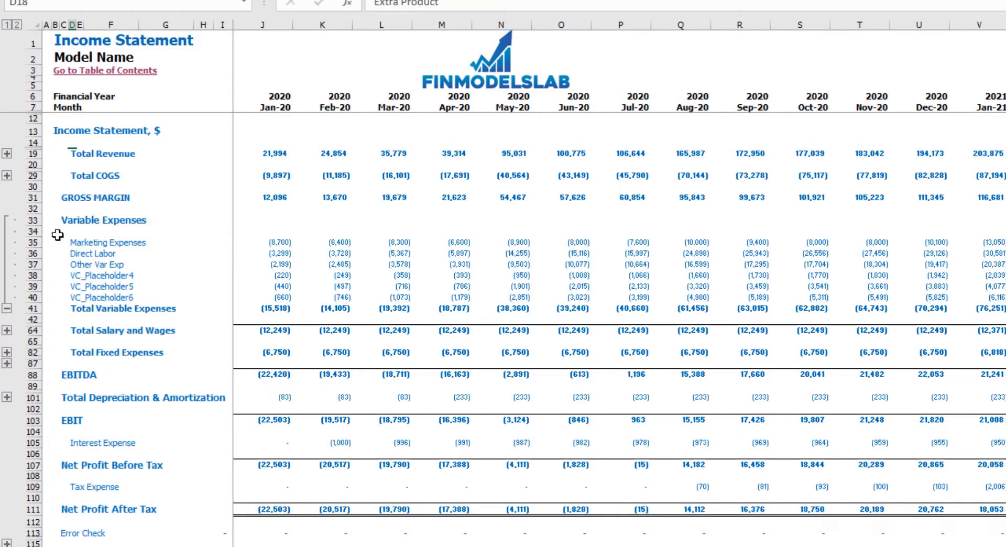
{"action": "left_click_drag", "start_coordinate": [35, 221], "coordinate": [55, 295]}
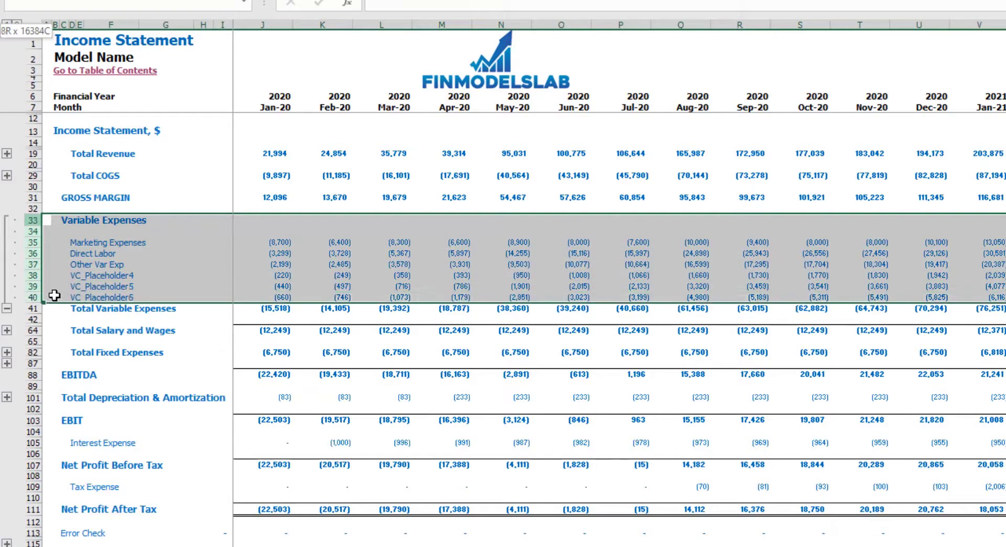
{"action": "left_click", "coordinate": [281, 309]}
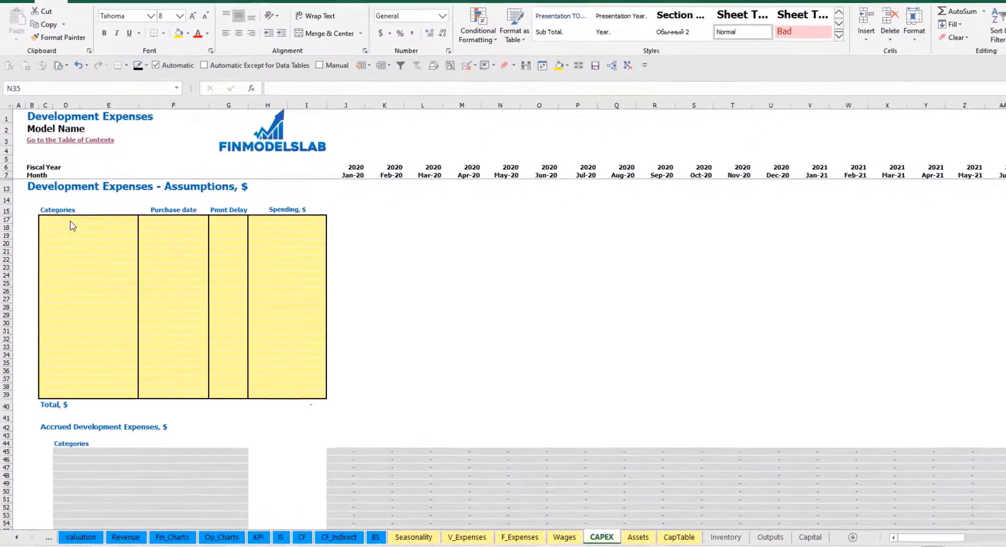
- Enter Kitchen and Other dev exp as the first two categories of the Development Expenses assumptions on the CAPEX sheet
{"action": "left_click", "coordinate": [76, 219]}
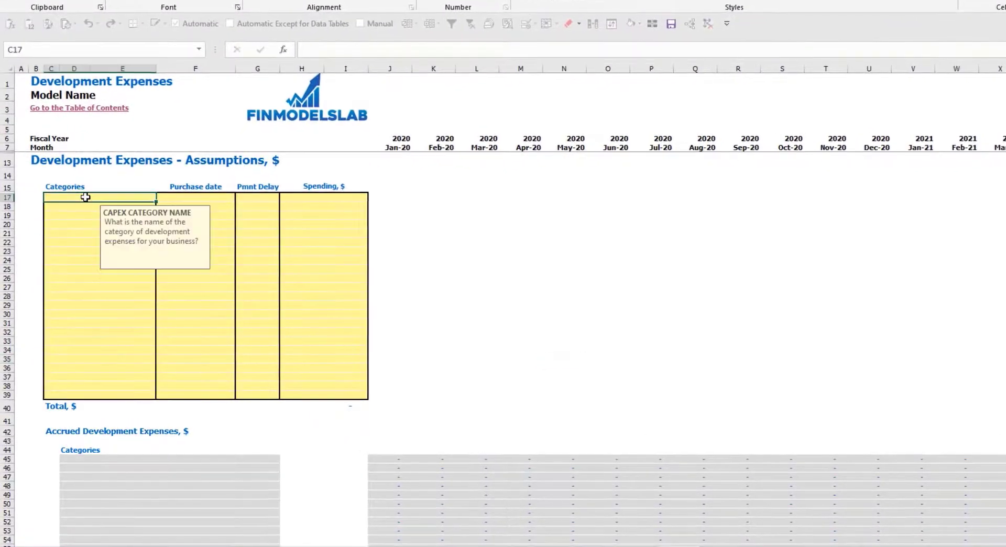
{"action": "type", "text": "Kitche"}
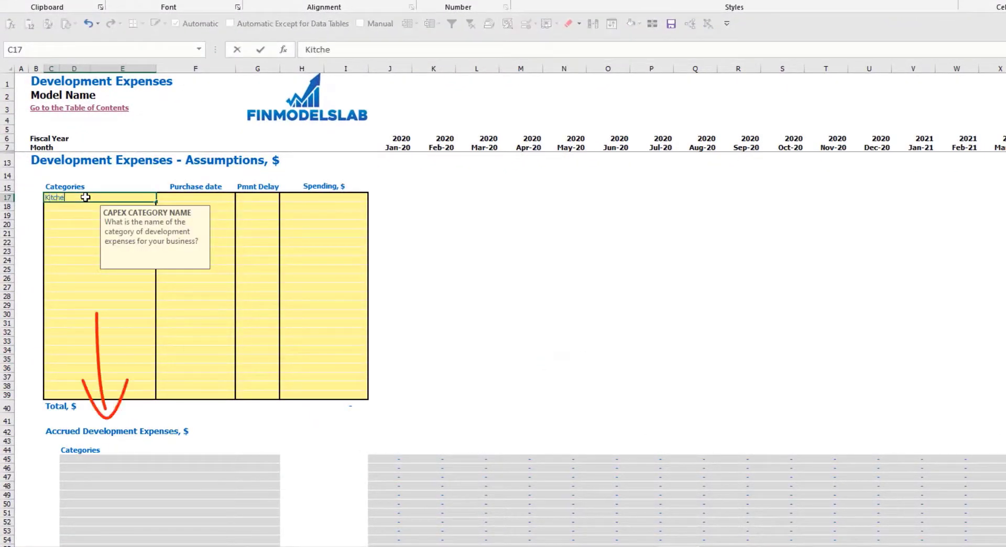
{"action": "type", "text": "n"}
{"action": "key", "text": "Return"}
{"action": "type", "text": "Other dev exp"}
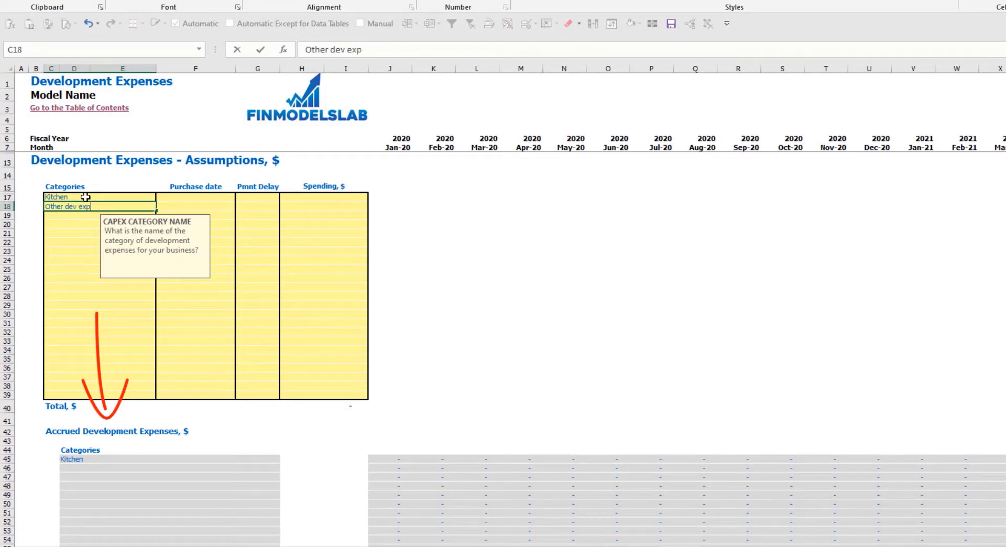
{"action": "key", "text": "Return"}
- Set the purchase date to Feb-20 for Kitchen and Mar-20 for Other dev exp
{"action": "left_click", "coordinate": [211, 195]}
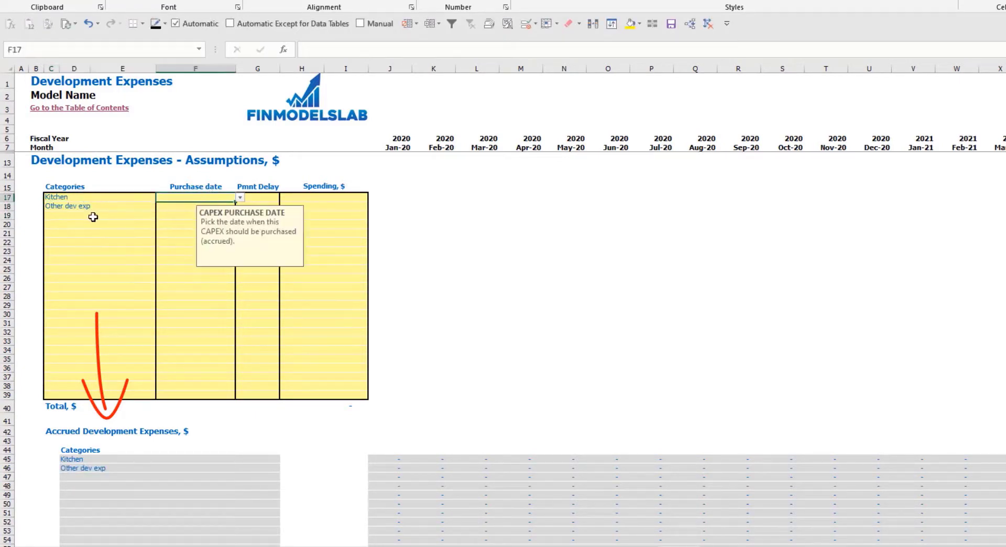
{"action": "left_click", "coordinate": [239, 198]}
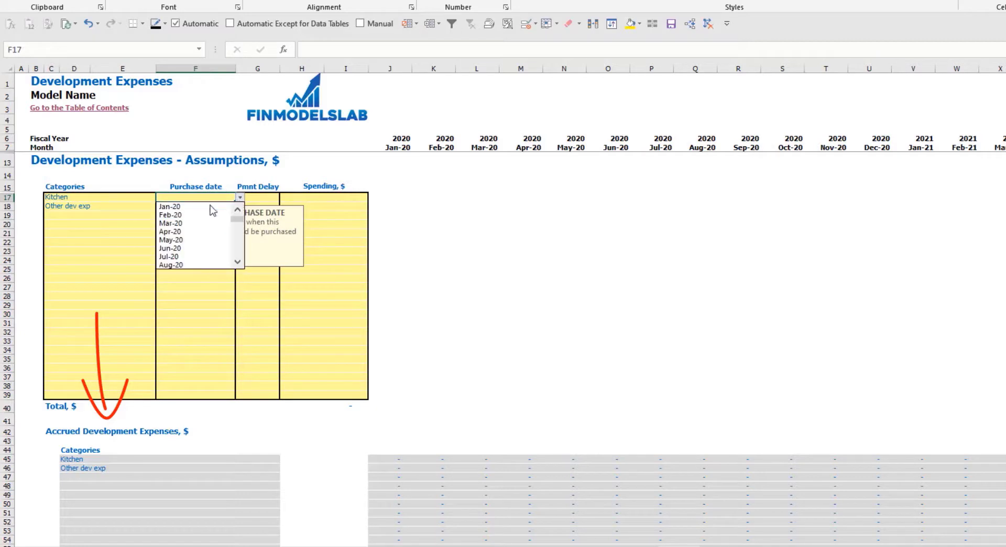
{"action": "left_click", "coordinate": [207, 215]}
{"action": "left_click", "coordinate": [223, 206]}
{"action": "left_click", "coordinate": [239, 206]}
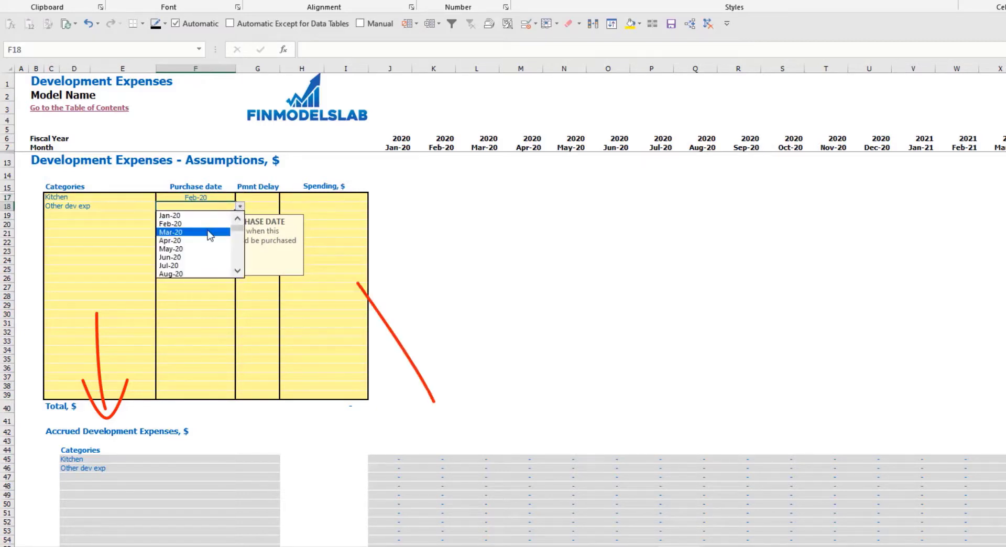
{"action": "left_click", "coordinate": [209, 232]}
- Enter development spending of 50,000 for Kitchen and 10,000 for Other dev exp
{"action": "left_click", "coordinate": [328, 201]}
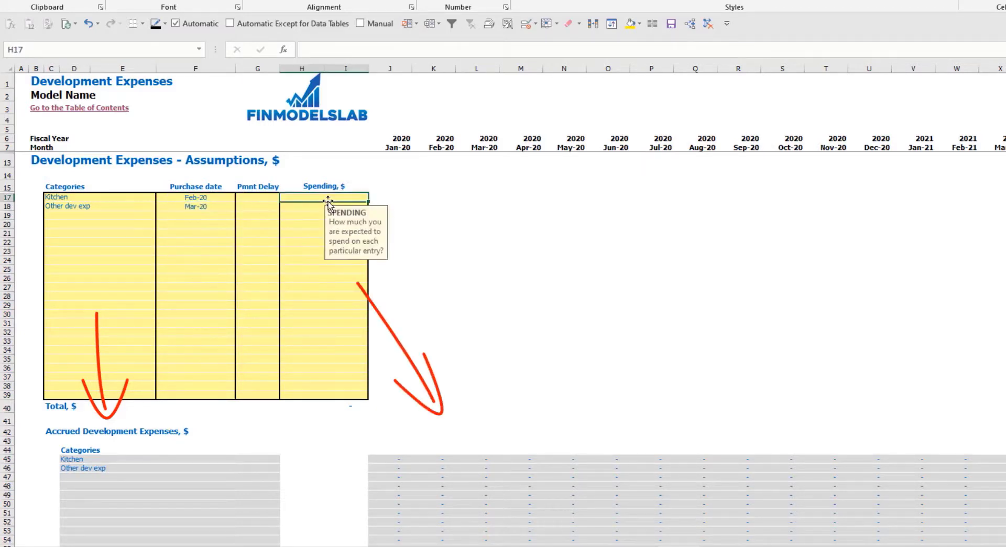
{"action": "type", "text": "50,000"}
{"action": "key", "text": "Return"}
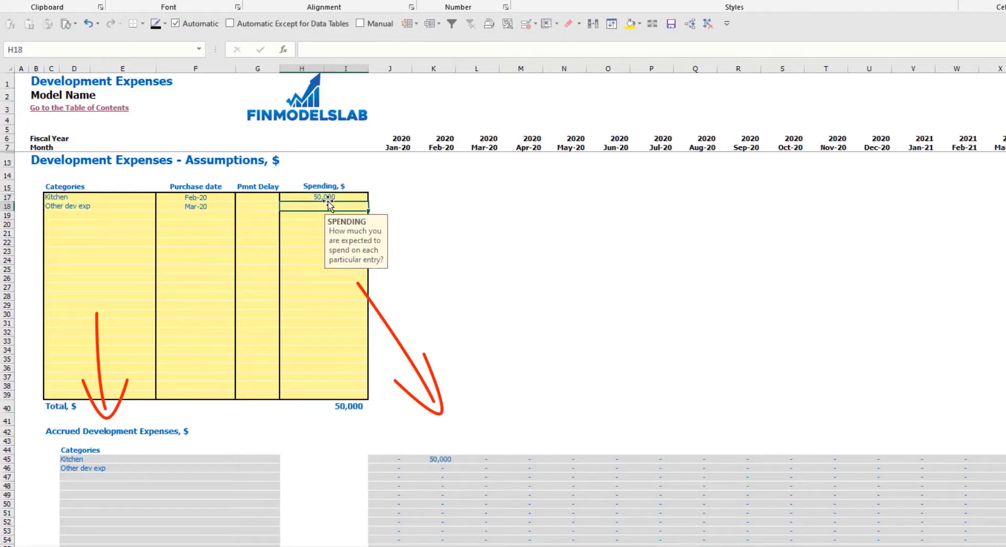
{"action": "type", "text": "10,"}
{"action": "type", "text": "0000"}
{"action": "key", "text": "Return"}
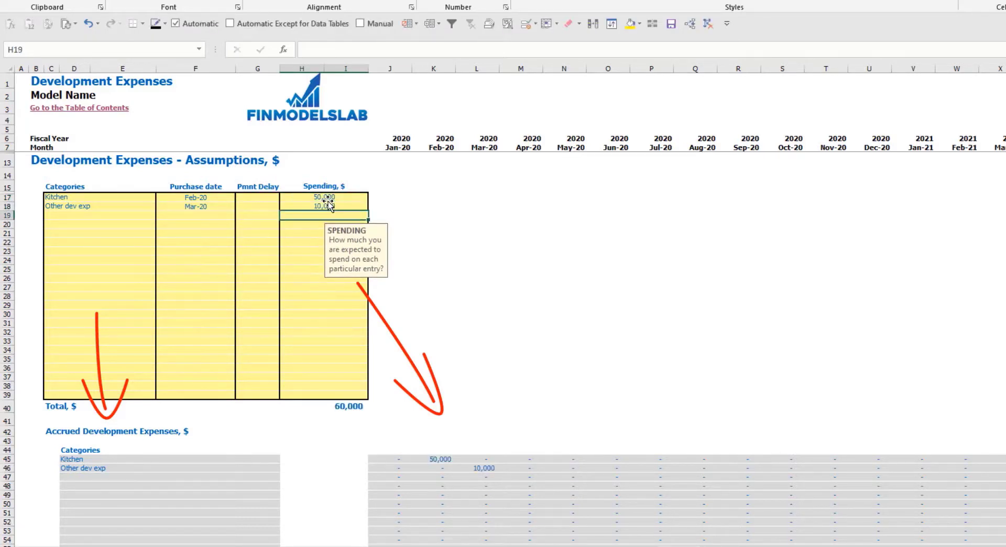
- Set Kitchen's payment delay to 2M and check its payment month in the Paid Development Expenses table
{"action": "left_click", "coordinate": [259, 197]}
{"action": "left_click", "coordinate": [283, 198]}
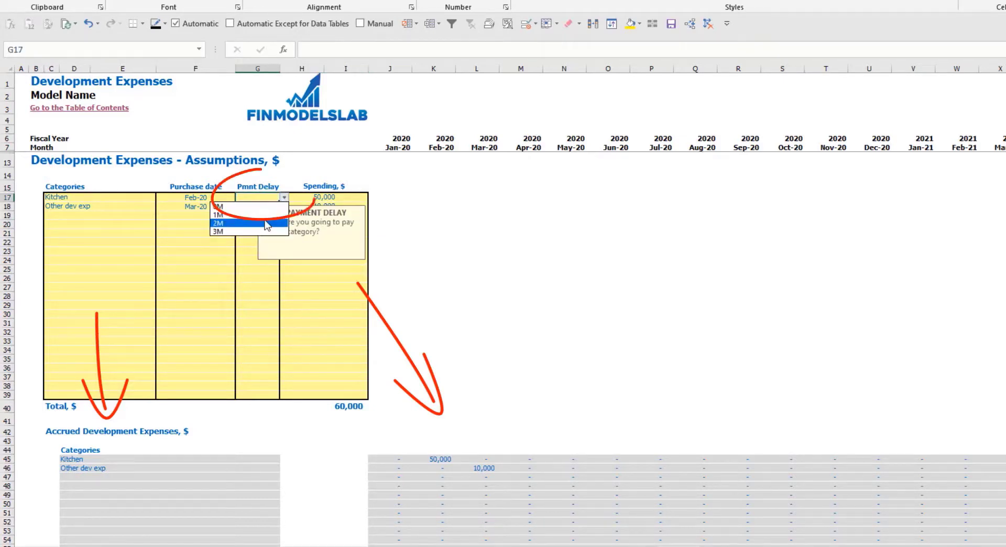
{"action": "left_click", "coordinate": [251, 216]}
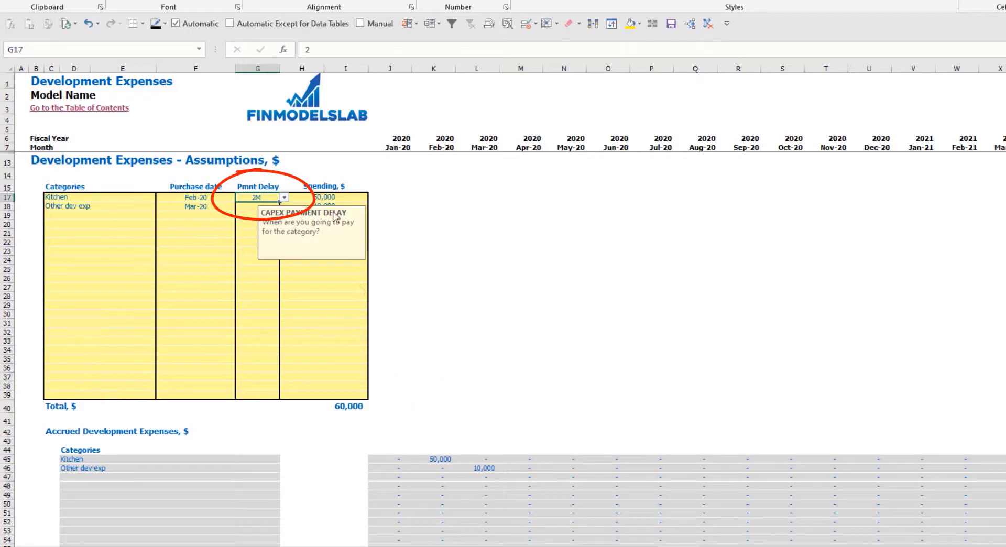
{"action": "scroll", "coordinate": [483, 431], "scroll_direction": "down", "scroll_amount": 10}
{"action": "left_click", "coordinate": [522, 437]}
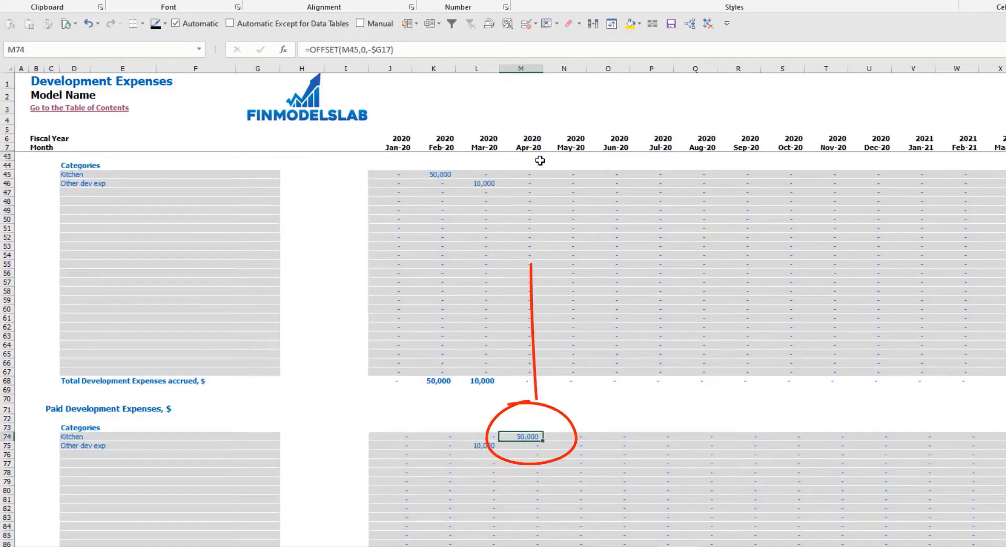
{"action": "scroll", "coordinate": [257, 231], "scroll_direction": "up", "scroll_amount": 10}
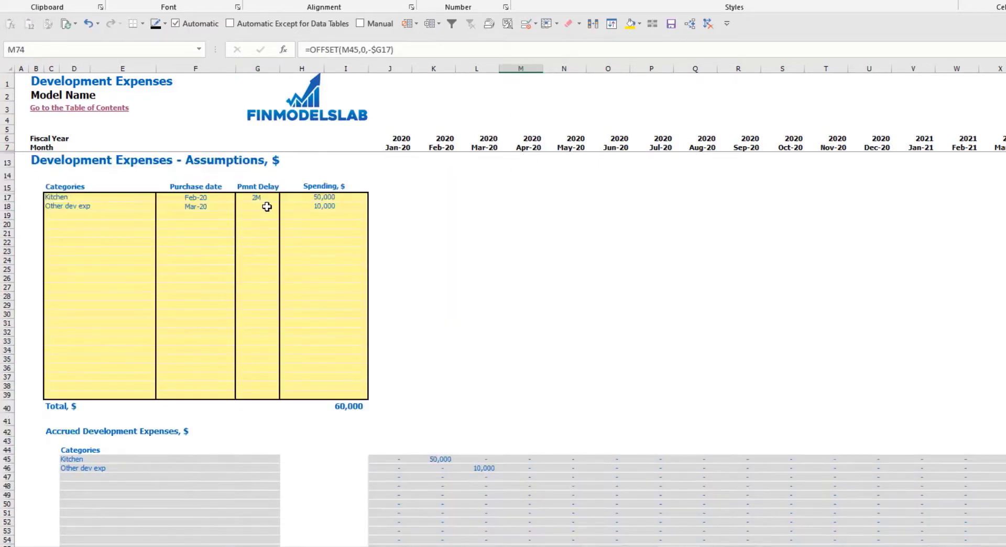
- Set the payment delay of Other dev exp to 3M and check its payment month under Paid Development Expenses
{"action": "left_click", "coordinate": [267, 207]}
{"action": "left_click", "coordinate": [283, 206]}
{"action": "left_click", "coordinate": [246, 233]}
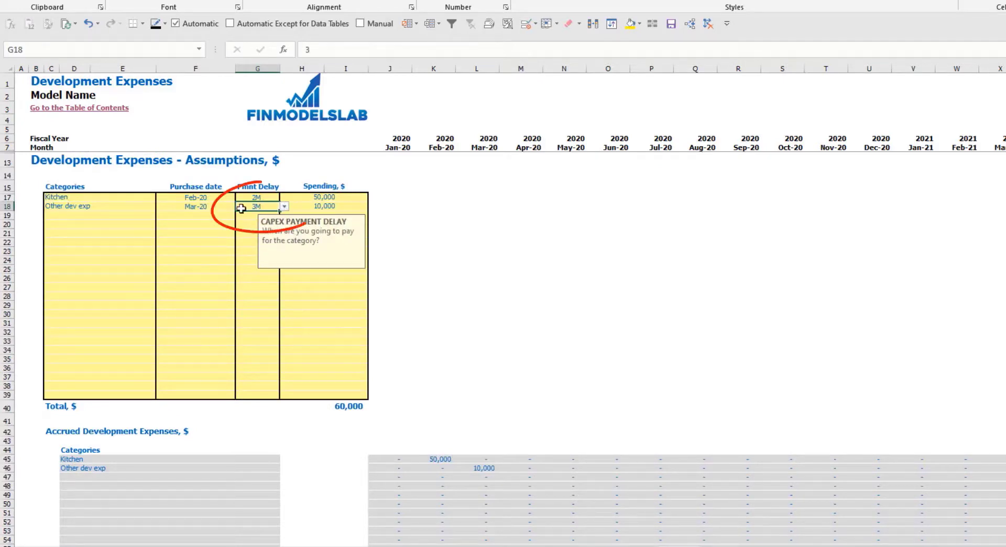
{"action": "scroll", "coordinate": [503, 341], "scroll_direction": "down", "scroll_amount": 10}
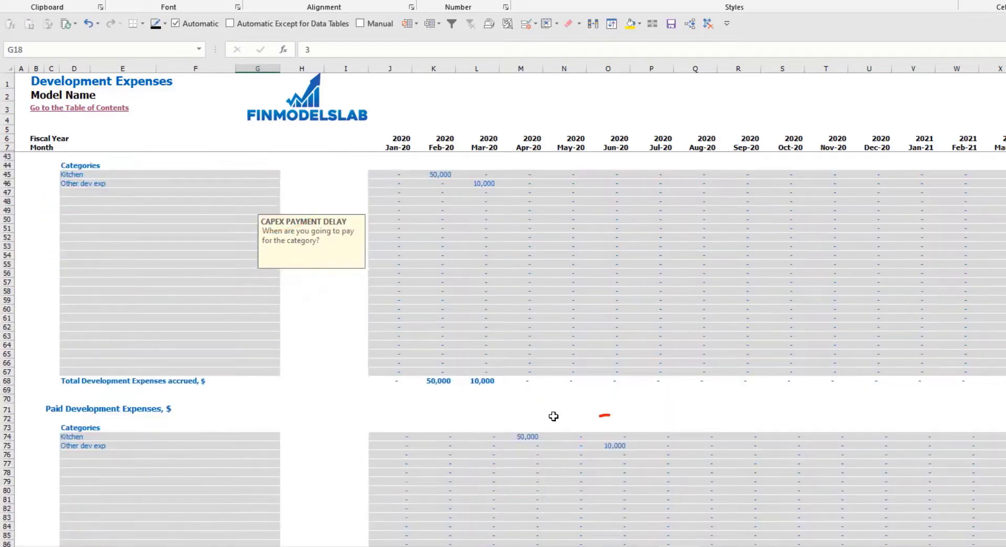
{"action": "left_click", "coordinate": [608, 455]}
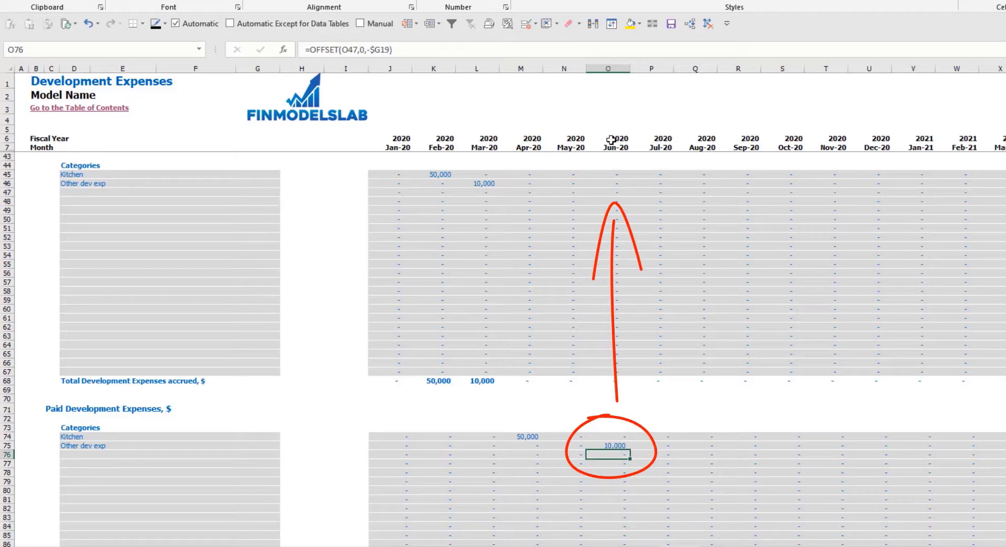
{"action": "scroll", "coordinate": [380, 305], "scroll_direction": "up", "scroll_amount": 10}
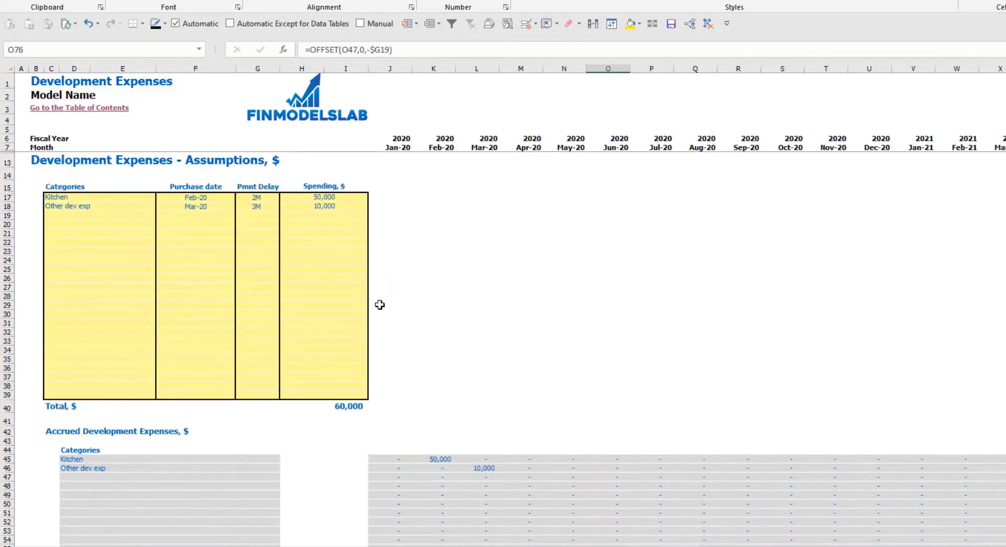
{"action": "left_click", "coordinate": [283, 408]}
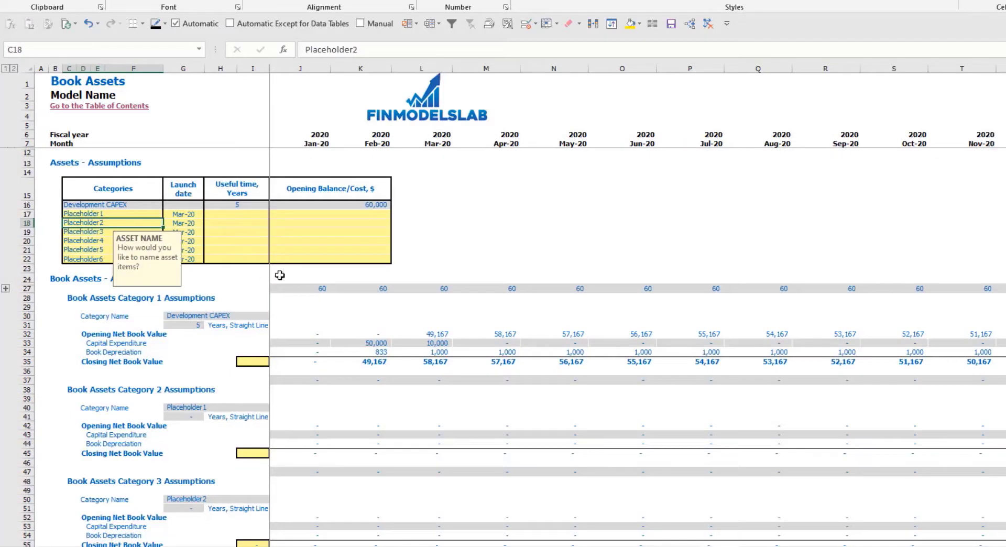
- Examine the Development CAPEX asset row and its monthly book depreciation and closing net book value
{"action": "mouse_move", "coordinate": [314, 170]}
{"action": "left_mouse_down"}
{"action": "mouse_move", "coordinate": [293, 225]}
{"action": "mouse_move", "coordinate": [338, 169]}
{"action": "left_mouse_up"}
{"action": "left_click_drag", "start_coordinate": [139, 204], "coordinate": [345, 205]}
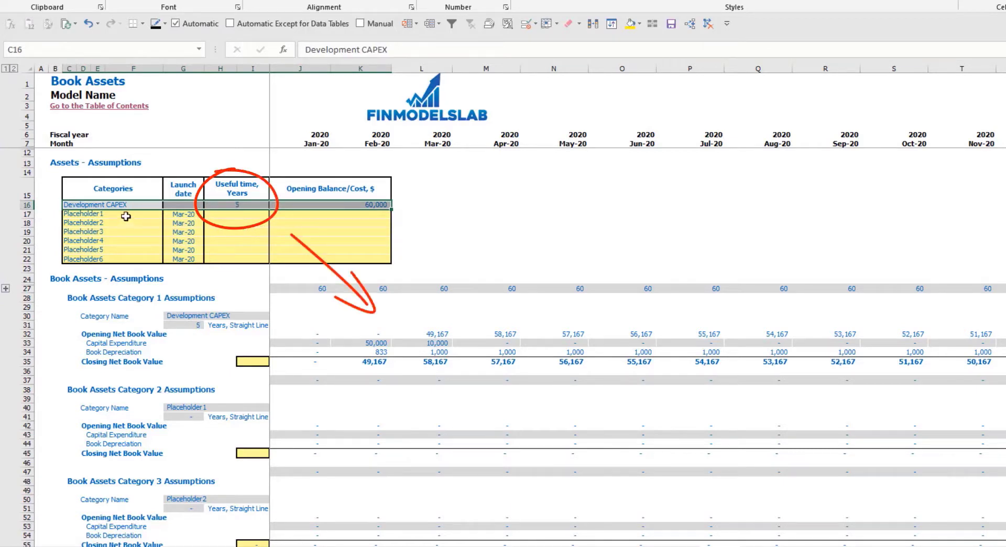
{"action": "left_click", "coordinate": [379, 353]}
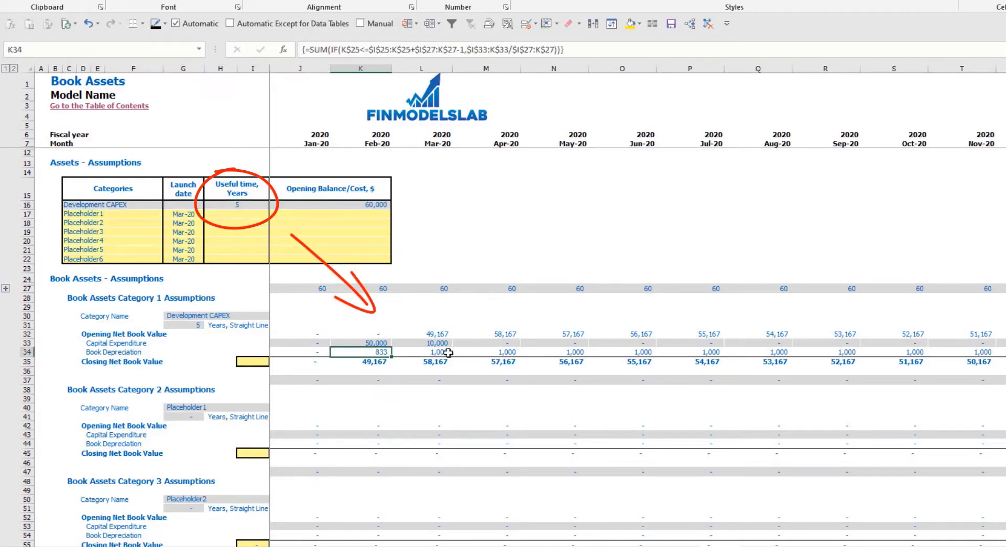
{"action": "left_click_drag", "start_coordinate": [391, 357], "coordinate": [656, 352]}
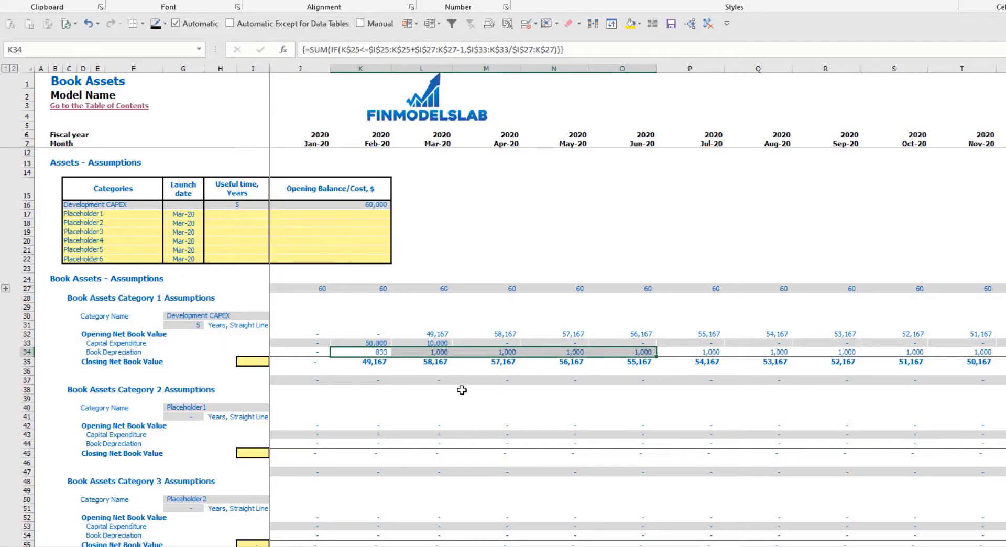
{"action": "left_click_drag", "start_coordinate": [367, 361], "coordinate": [640, 361]}
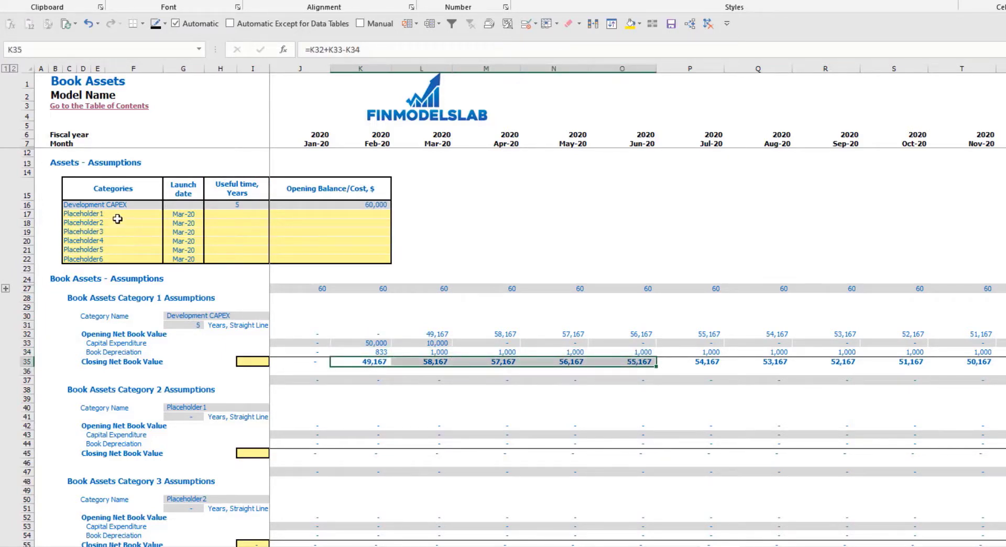
- Name the first placeholder asset category Other CAPEX and set its launch date to Jun-20
{"action": "left_click_drag", "start_coordinate": [118, 219], "coordinate": [117, 255]}
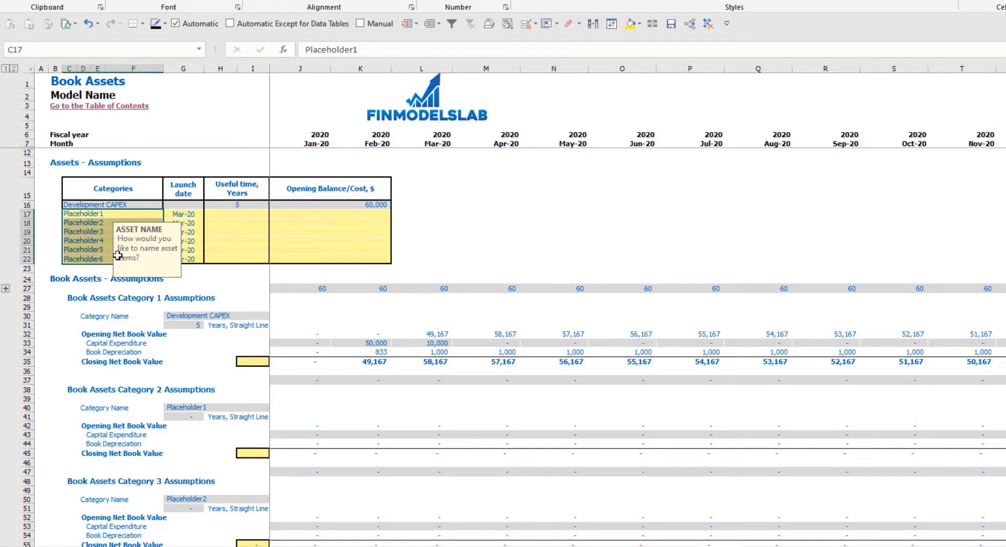
{"action": "left_click", "coordinate": [91, 214]}
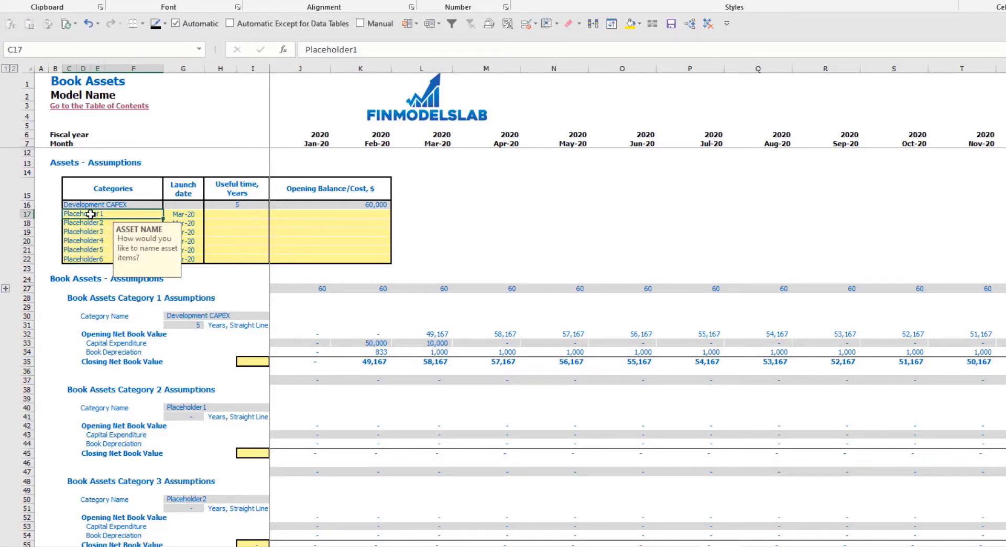
{"action": "type", "text": "Other CAPEX"}
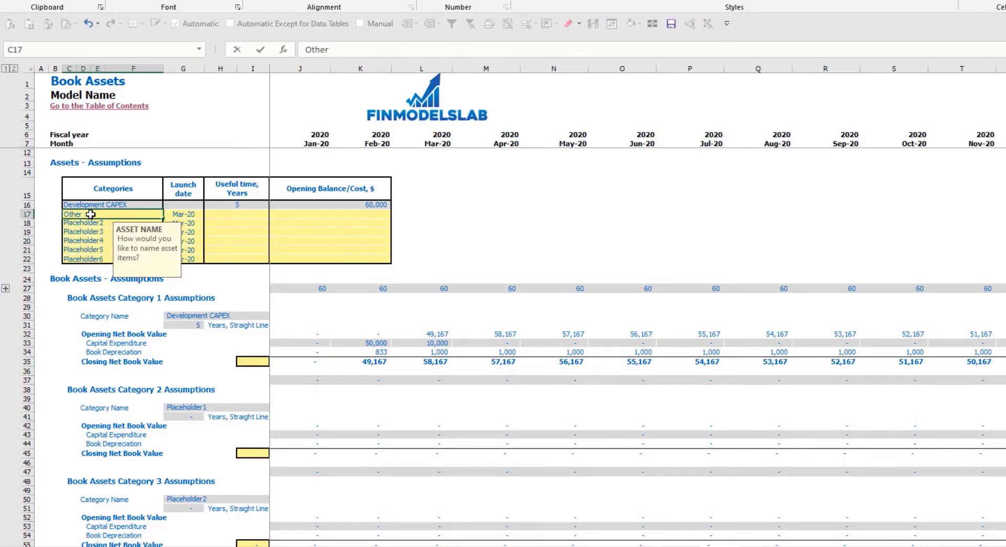
{"action": "left_click", "coordinate": [196, 214]}
{"action": "left_click", "coordinate": [209, 215]}
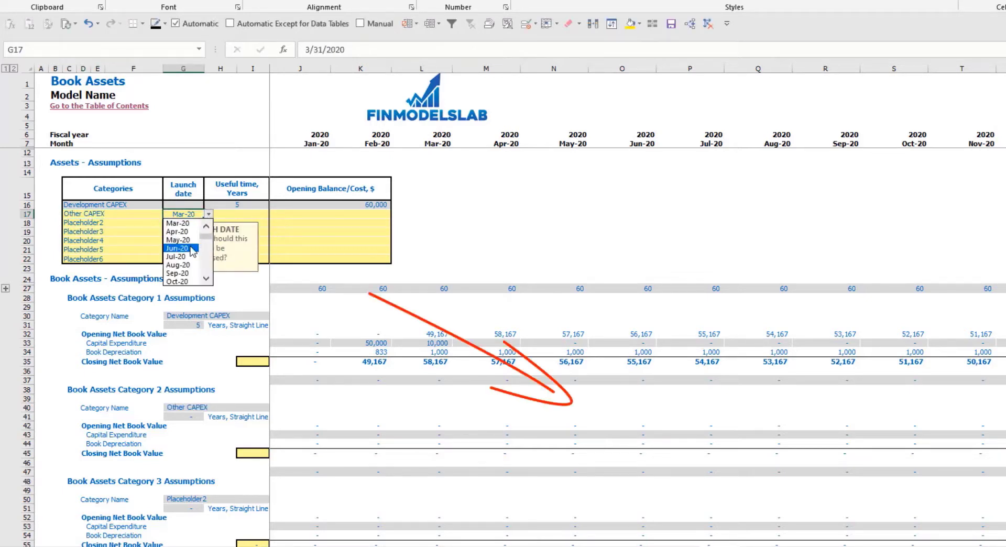
{"action": "left_click", "coordinate": [178, 248]}
- Give Other CAPEX a useful time of 3 years and an opening balance/cost of 5,000
{"action": "left_click", "coordinate": [250, 213]}
{"action": "type", "text": "3"}
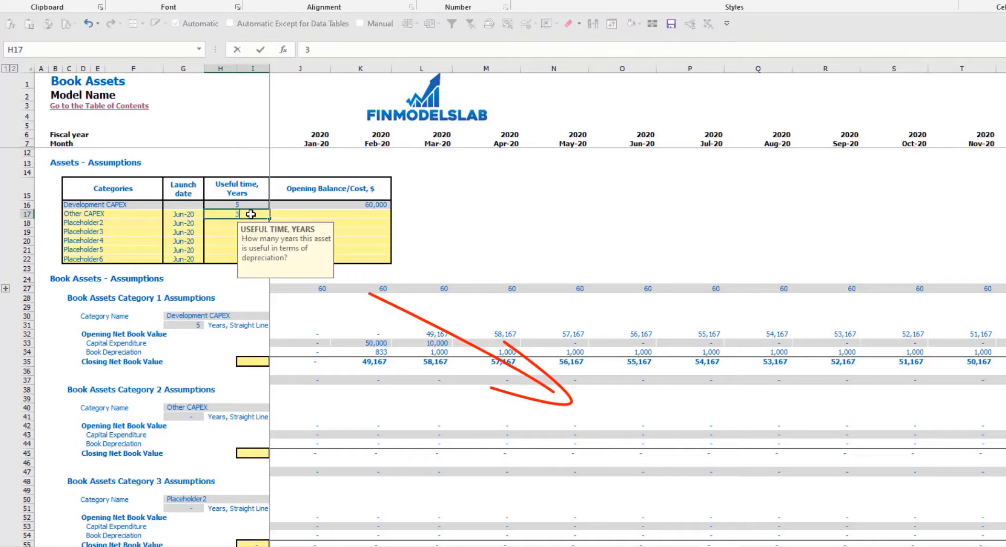
{"action": "key", "text": "Return"}
{"action": "left_click", "coordinate": [322, 212]}
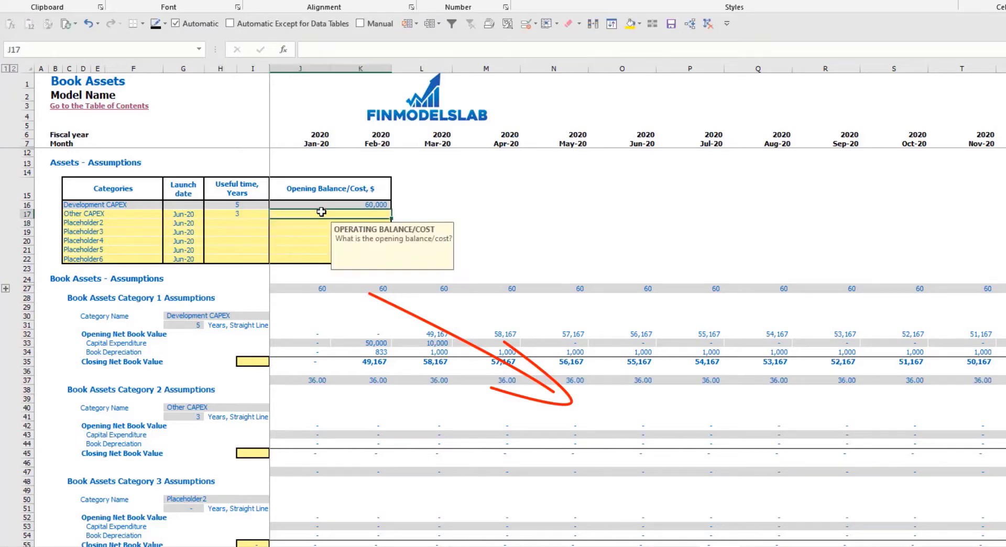
{"action": "type", "text": "5,00"}
{"action": "type", "text": "00"}
{"action": "key", "text": "Return"}
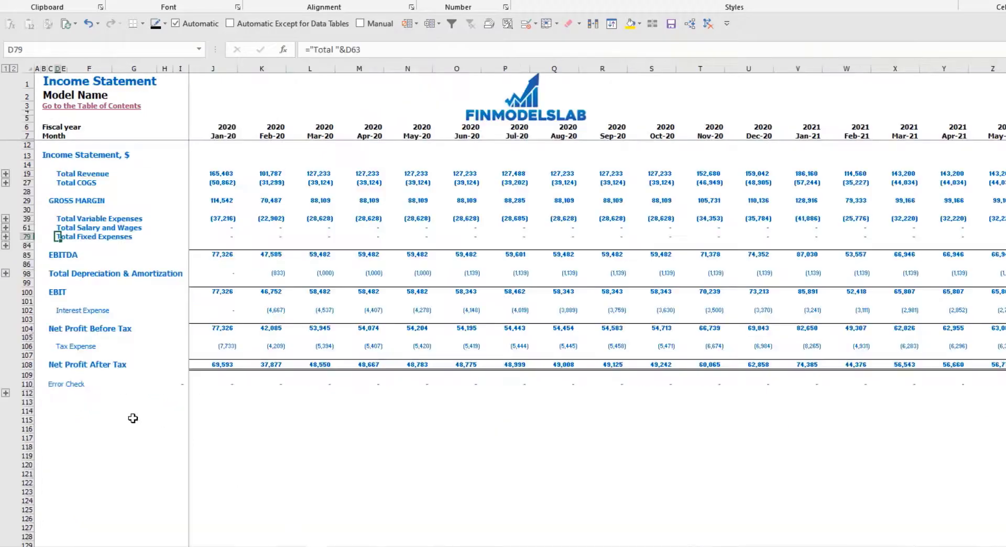
- Check Total Depreciation & Amortization in the Income Statement and Fixed Assets Capital Expenditure in the Cash Flow Statement
{"action": "left_click", "coordinate": [24, 273]}
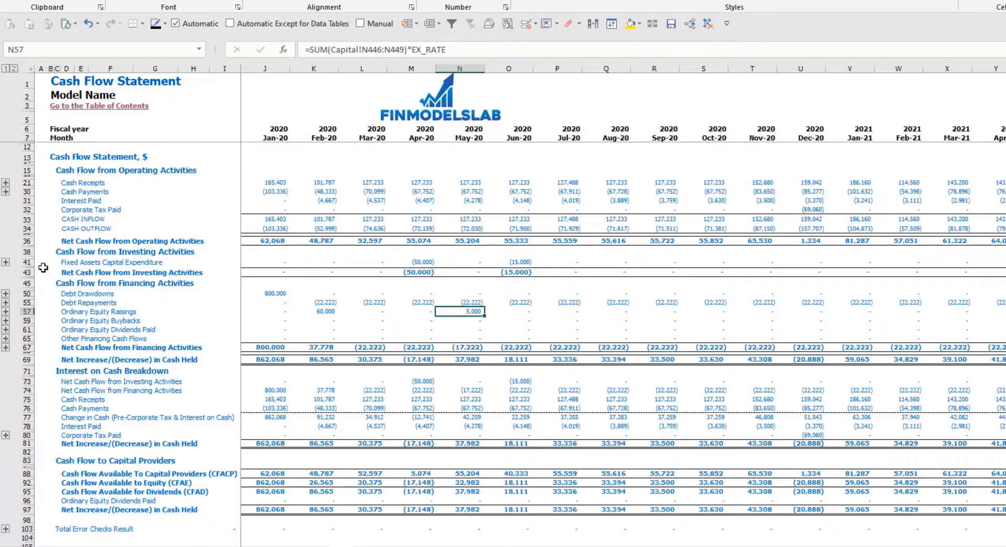
{"action": "left_click", "coordinate": [27, 263]}
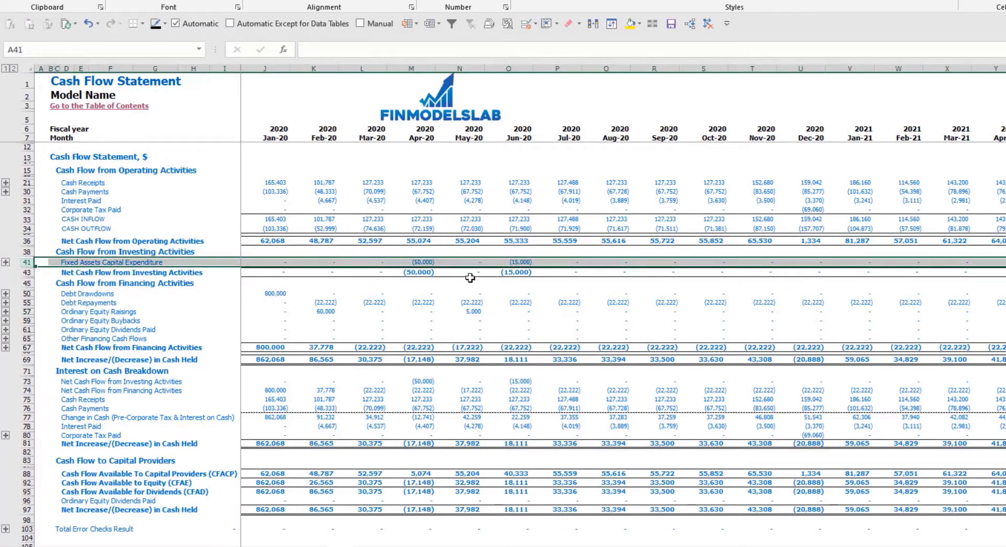
- Check the Balance Sheet lines for Fixed Assets, Assets Closing Net Book Value, CAPEX Prepayment and CAPEX Payable
{"action": "key", "text": "ctrl+Page_Down"}
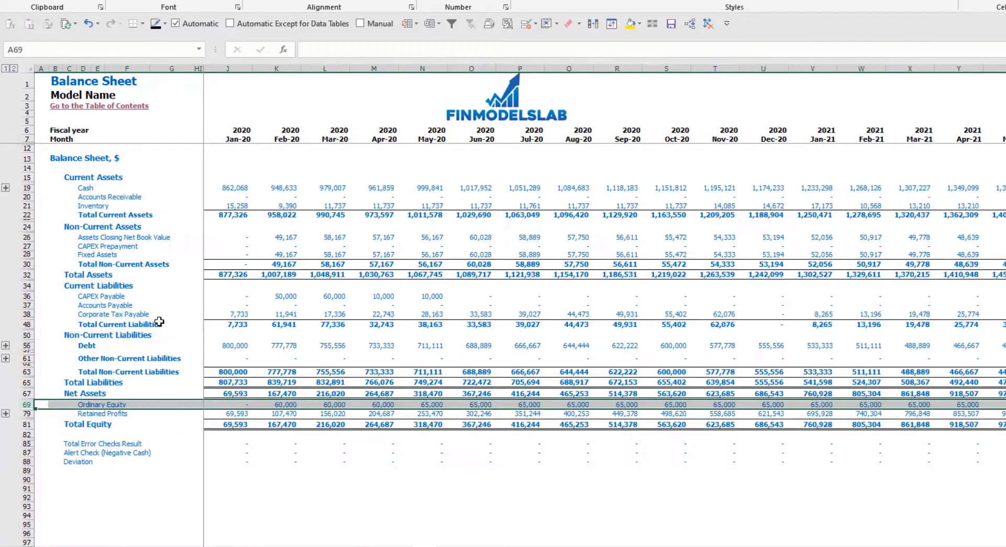
{"action": "left_click", "coordinate": [27, 254]}
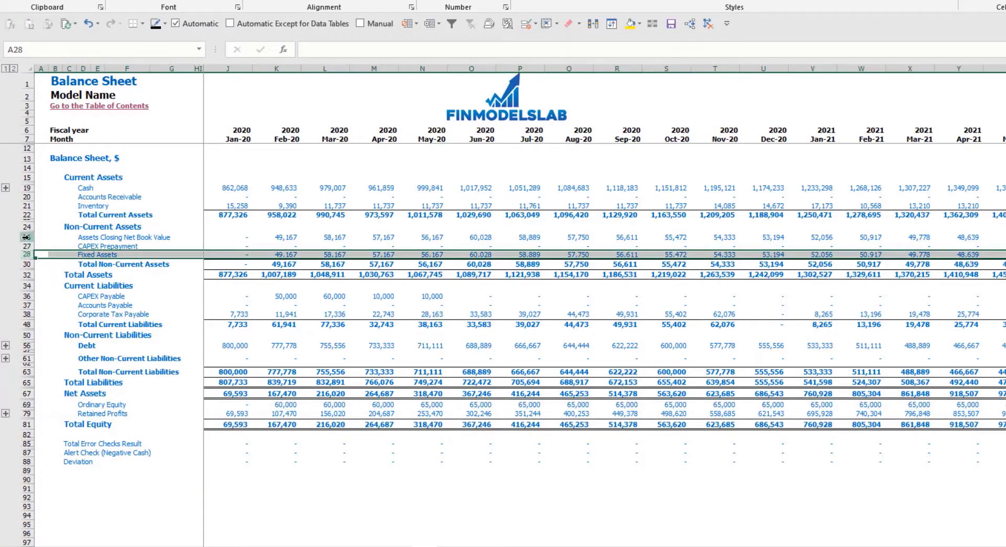
{"action": "left_click", "coordinate": [26, 237]}
{"action": "left_click", "coordinate": [27, 246]}
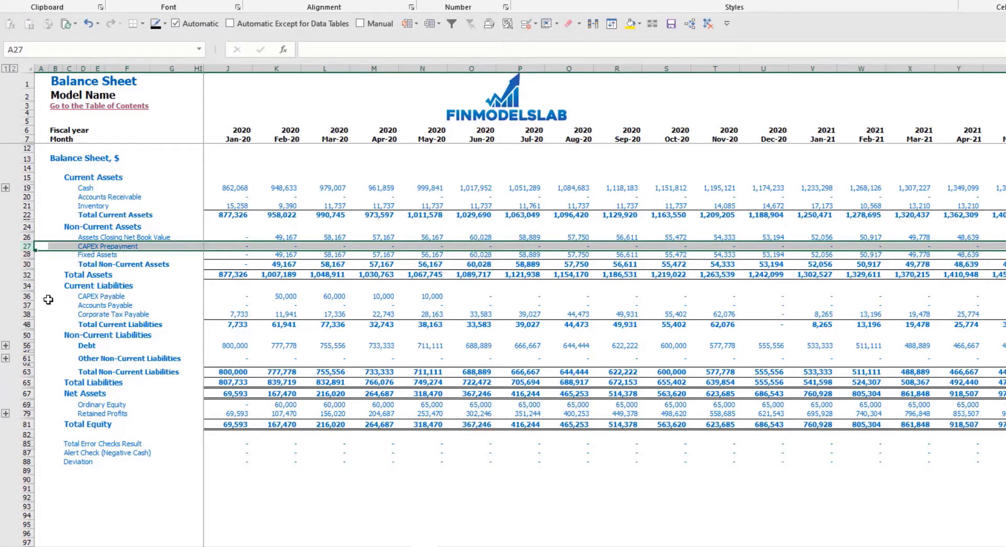
{"action": "left_click", "coordinate": [25, 297]}
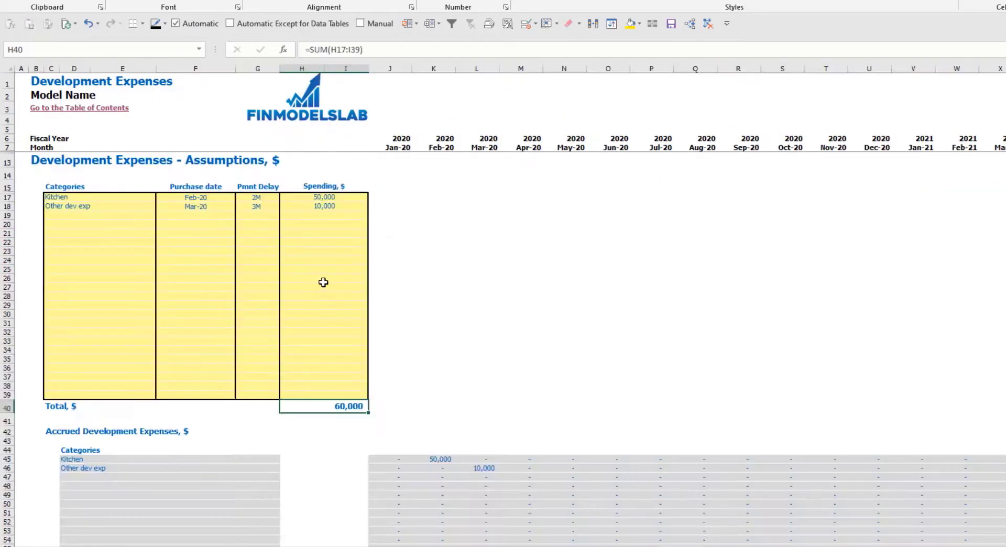
- Set the payment delay of both Kitchen and Other dev exp to 0M in the development expense assumptions
{"action": "left_click", "coordinate": [266, 206]}
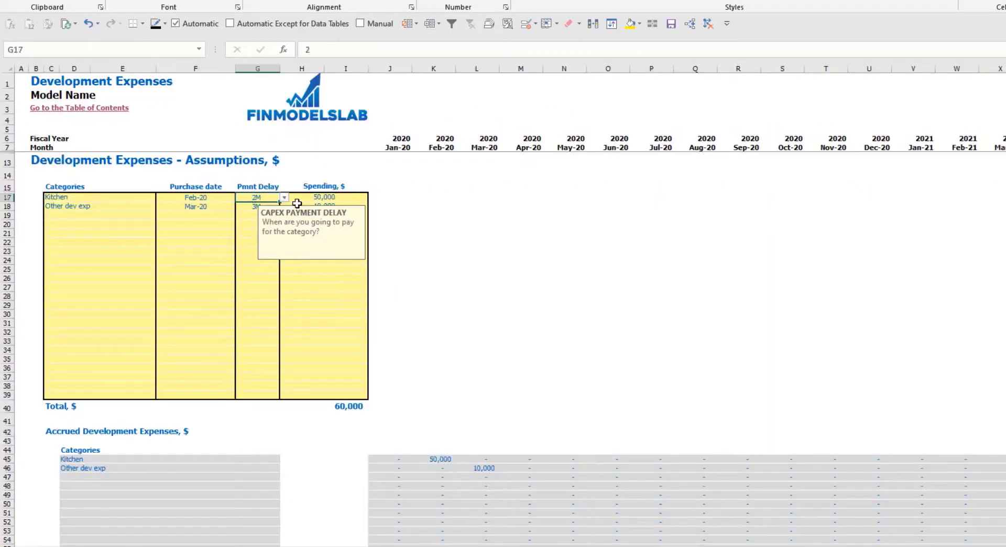
{"action": "left_click", "coordinate": [284, 197]}
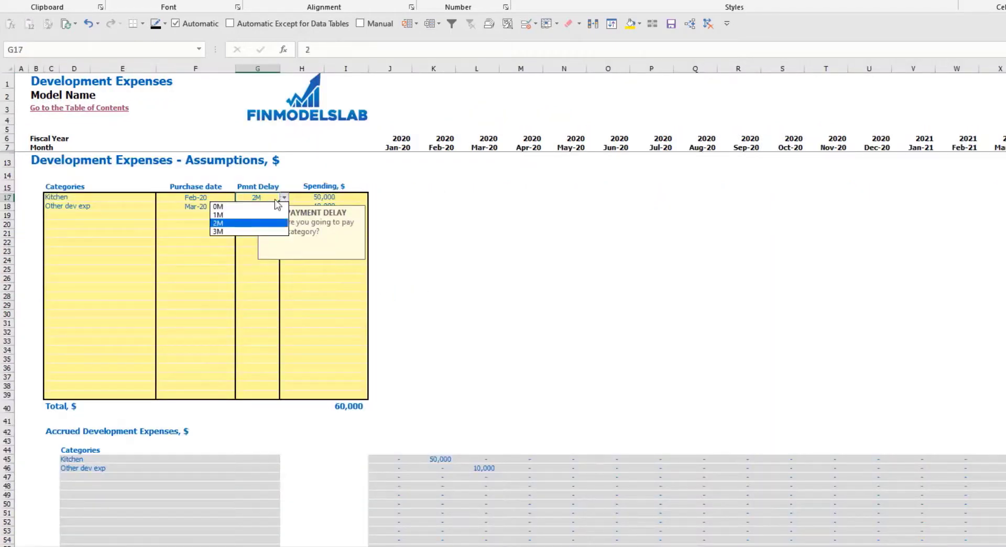
{"action": "left_click", "coordinate": [250, 207]}
{"action": "left_click", "coordinate": [259, 207]}
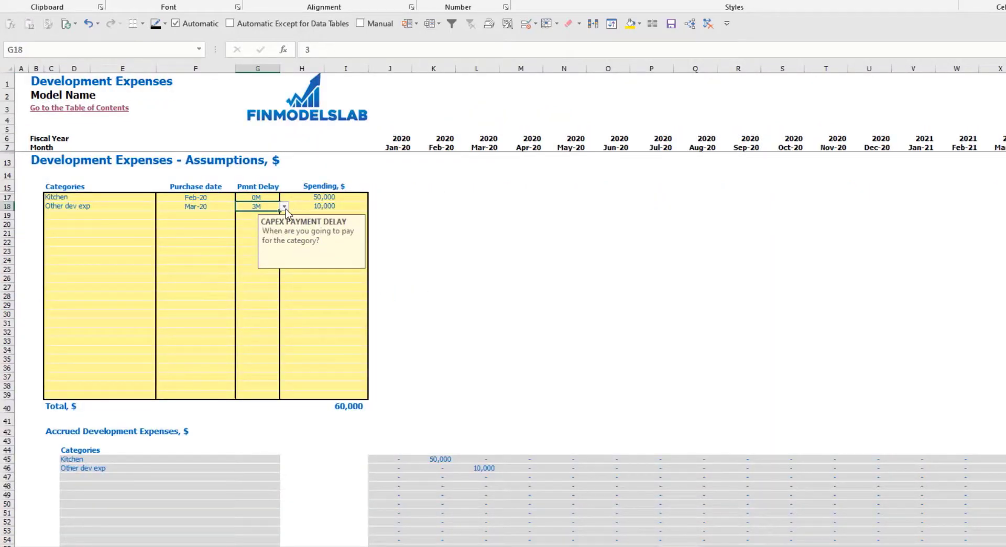
{"action": "left_click", "coordinate": [284, 207]}
{"action": "left_click", "coordinate": [221, 215]}
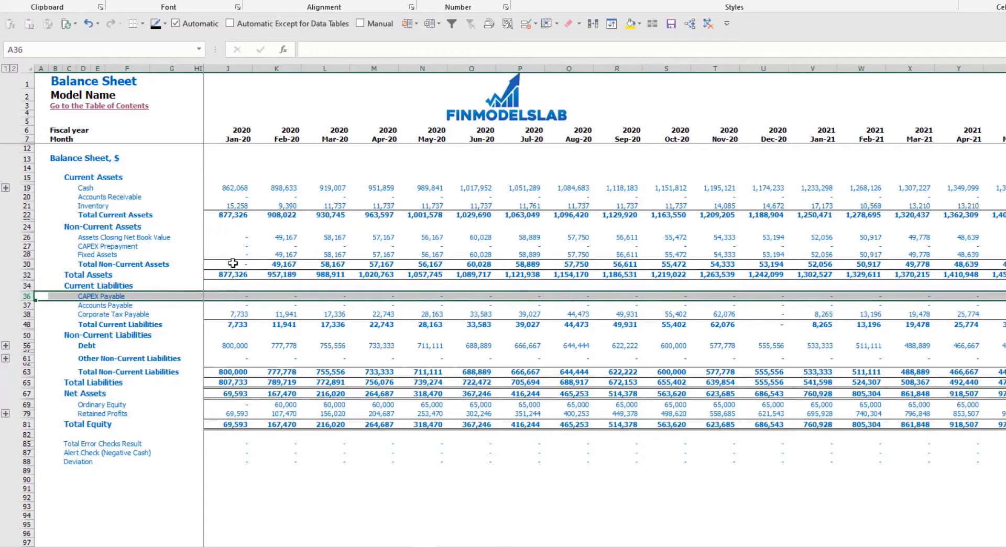
- Review the Balance Sheet's Assets Closing Net Book Value, CAPEX Prepayment and Fixed Assets from Feb-20 onward
{"action": "left_click", "coordinate": [282, 237]}
{"action": "left_click_drag", "start_coordinate": [282, 237], "coordinate": [467, 246]}
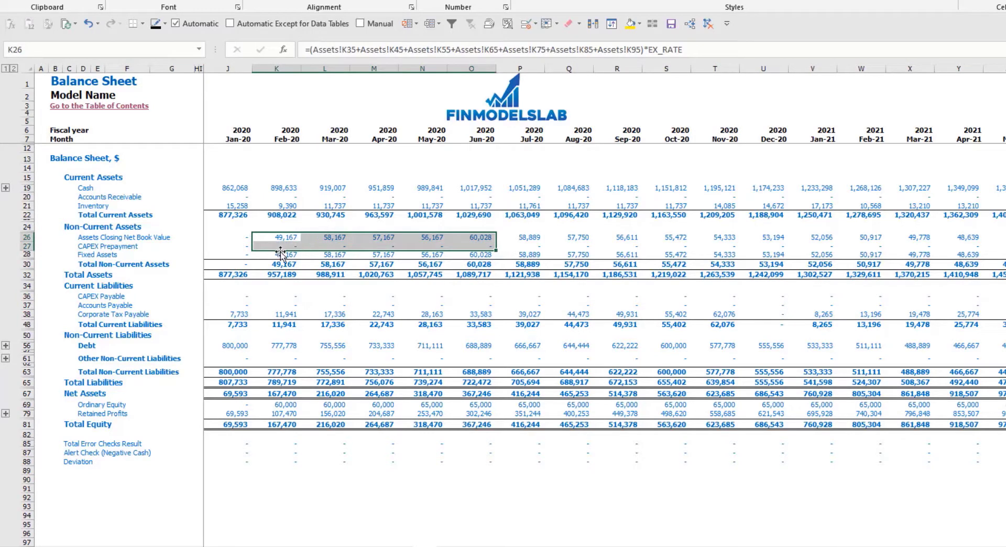
{"action": "left_click_drag", "start_coordinate": [281, 254], "coordinate": [525, 254]}
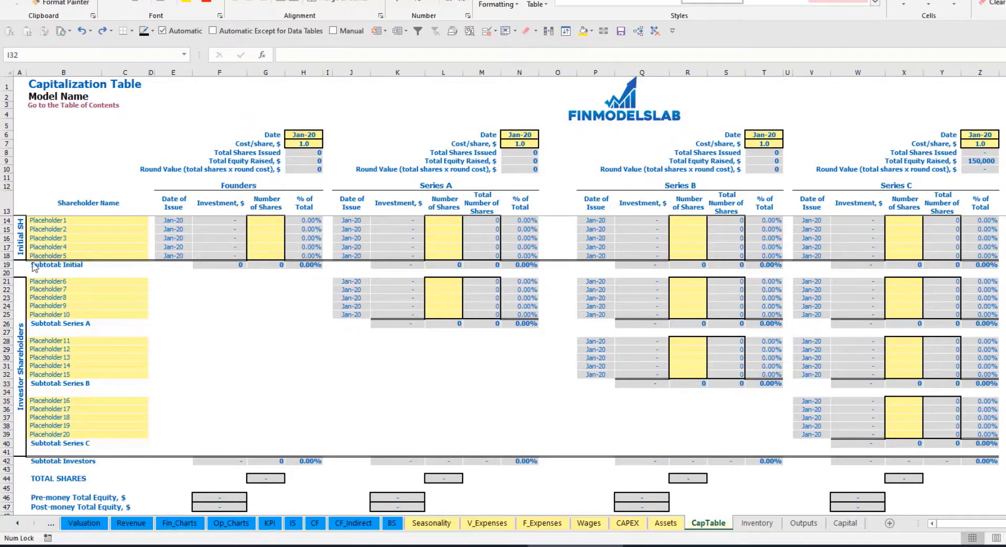
- Name the first two initial shareholders in the Capitalization Table Founder 1 and Founder 2
{"action": "left_click", "coordinate": [50, 220]}
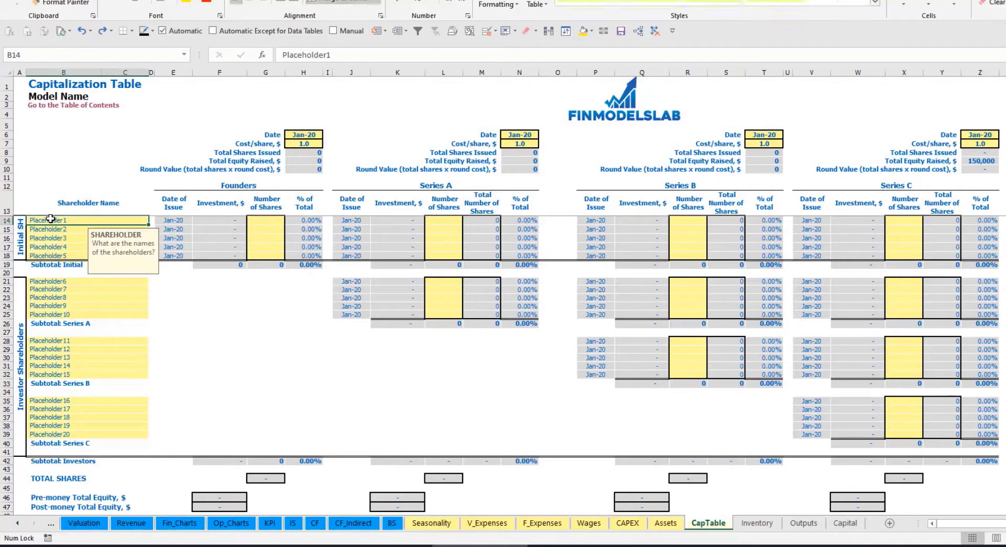
{"action": "type", "text": "Found"}
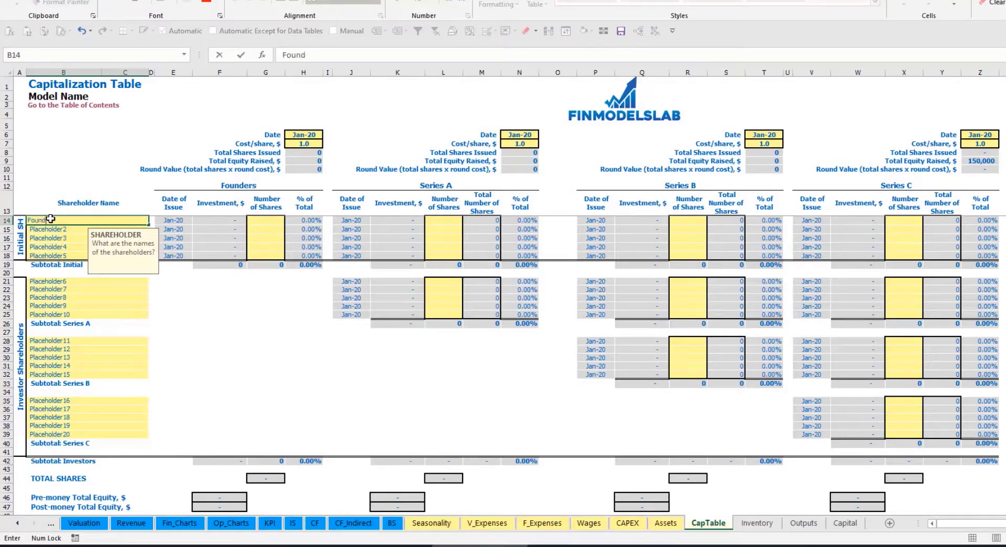
{"action": "type", "text": "er 1"}
{"action": "key", "text": "Return"}
{"action": "key", "text": "Up"}
{"action": "key", "text": "ctrl+c"}
{"action": "key", "text": "Down"}
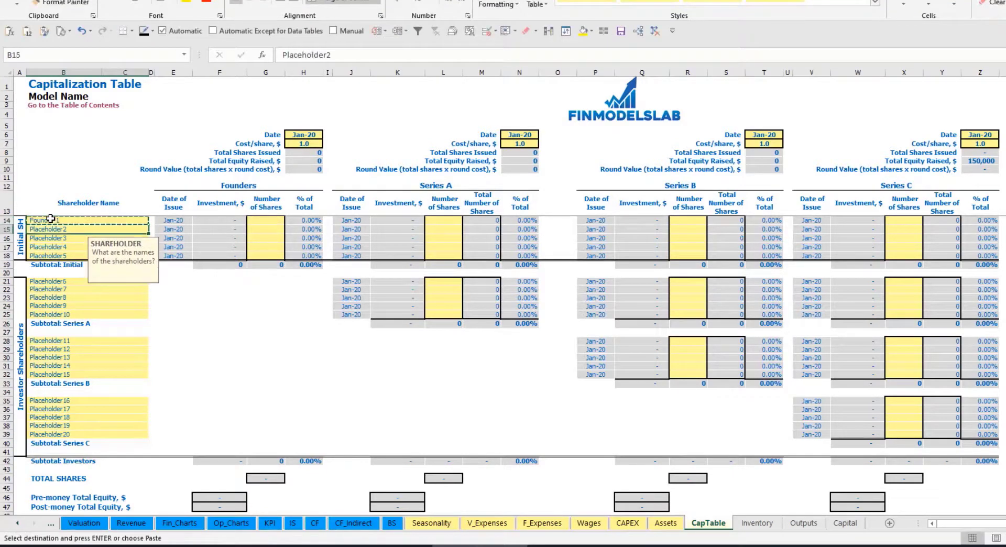
{"action": "key", "text": "ctrl+v"}
{"action": "left_click", "coordinate": [333, 57]}
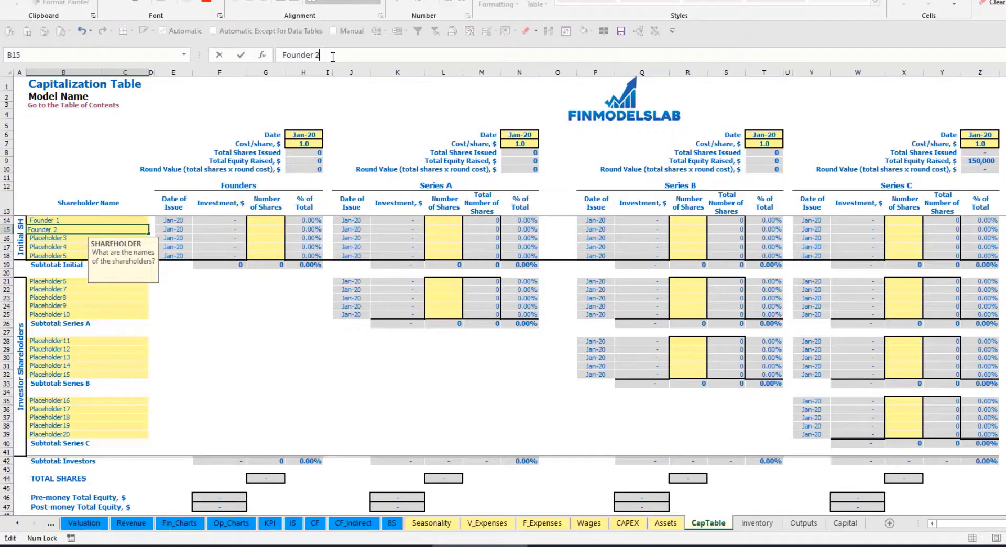
{"action": "type", "text": "2"}
{"action": "key", "text": "Return"}
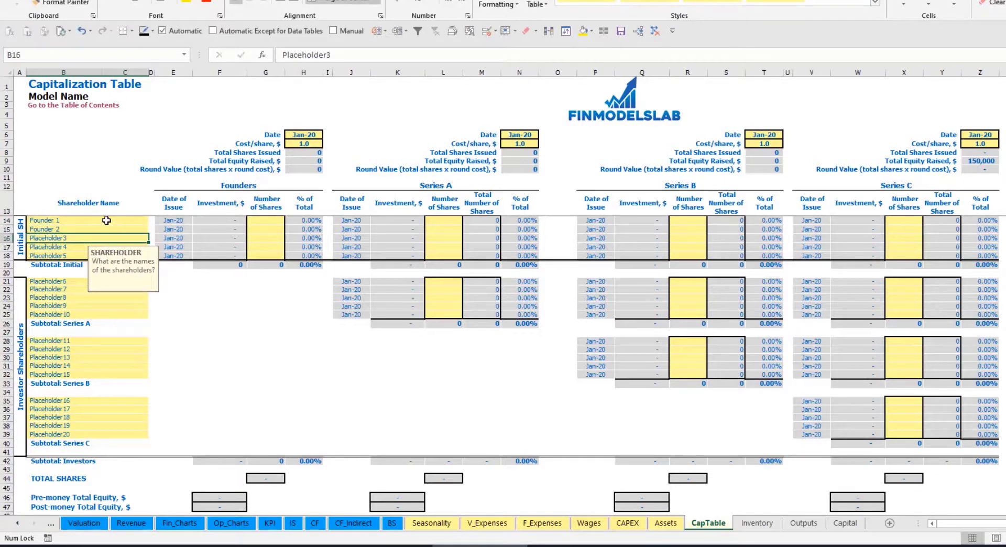
- Enter 10,000 founders' shares for Founder 1 and 20,000 for Founder 2
{"action": "left_click", "coordinate": [106, 220]}
{"action": "left_click", "coordinate": [270, 220]}
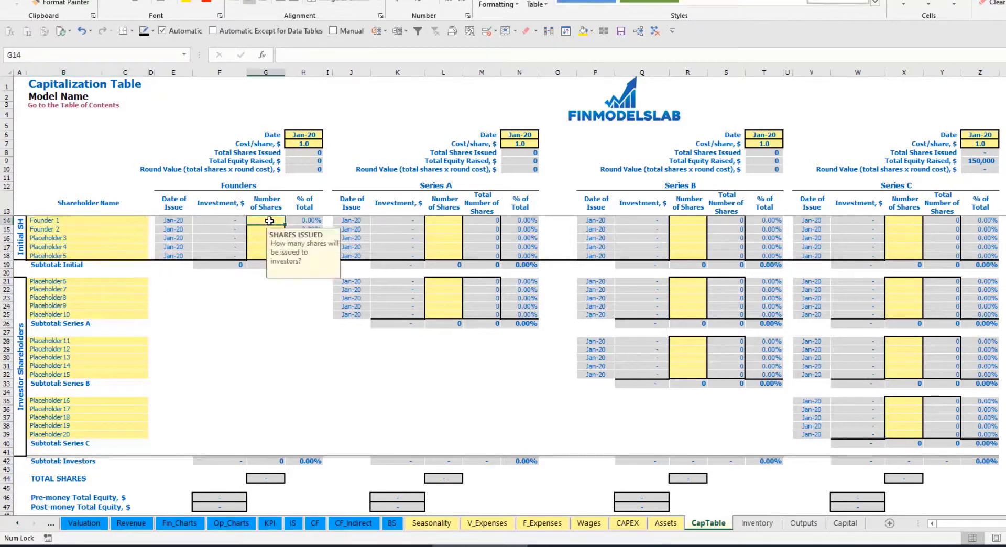
{"action": "type", "text": "1"}
{"action": "type", "text": "0"}
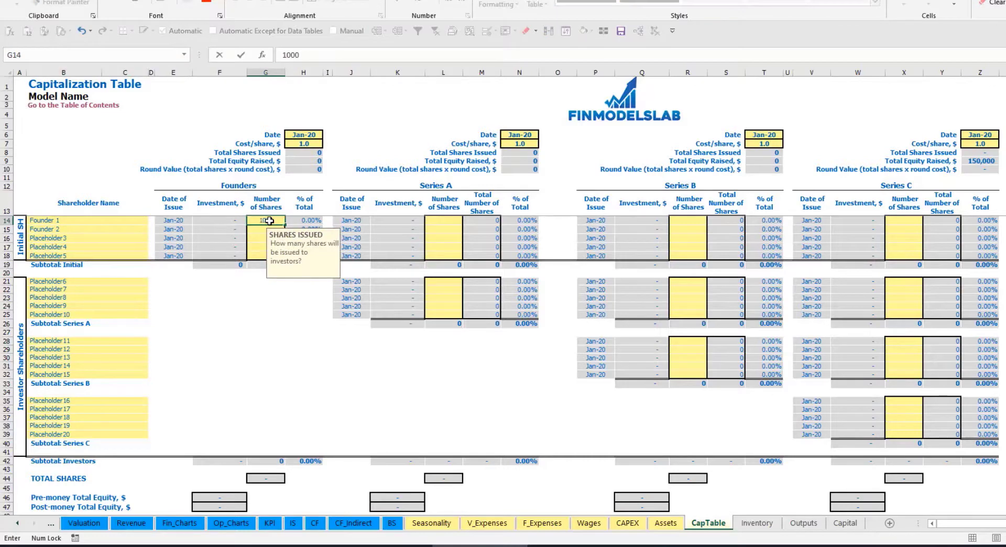
{"action": "type", "text": ",000"}
{"action": "key", "text": "Return"}
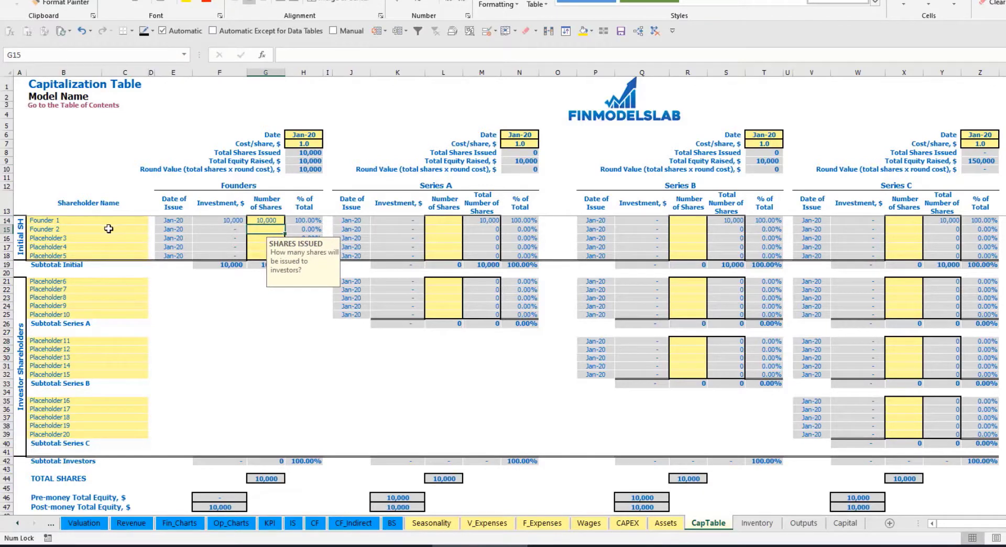
{"action": "type", "text": "20,"}
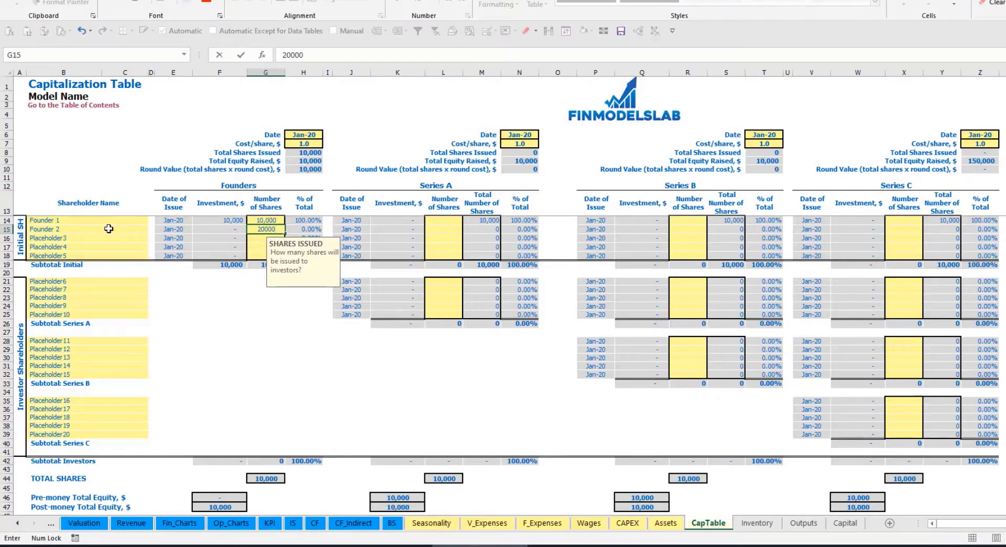
{"action": "type", "text": "000"}
{"action": "key", "text": "Return"}
- Set the Founders round's cost per share to 2
{"action": "left_click", "coordinate": [297, 137]}
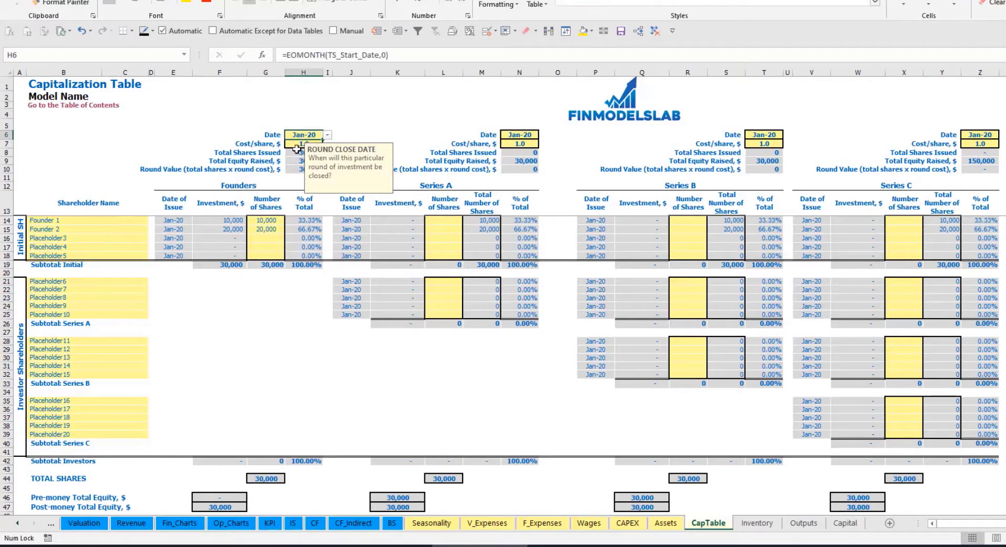
{"action": "left_click", "coordinate": [294, 145]}
{"action": "type", "text": "2"}
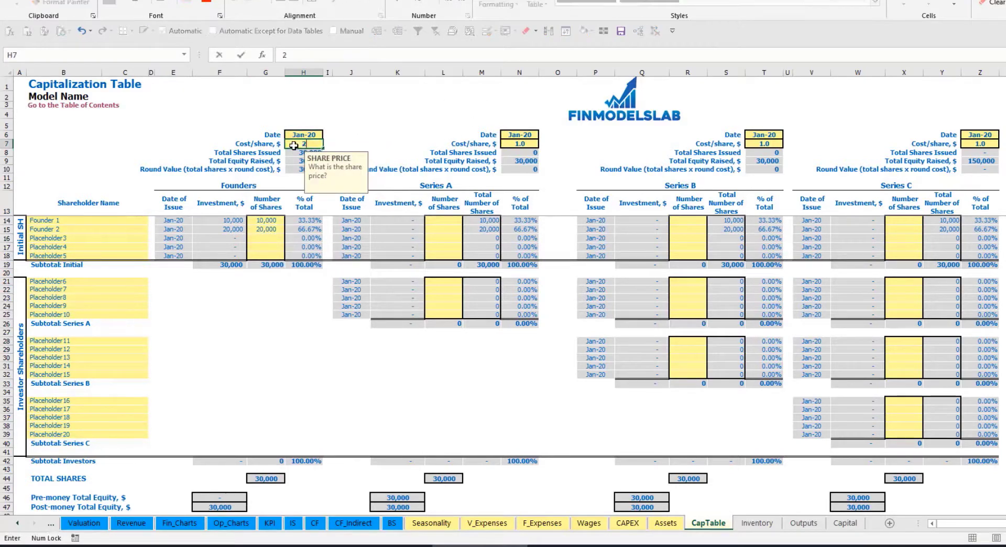
{"action": "left_click", "coordinate": [298, 137]}
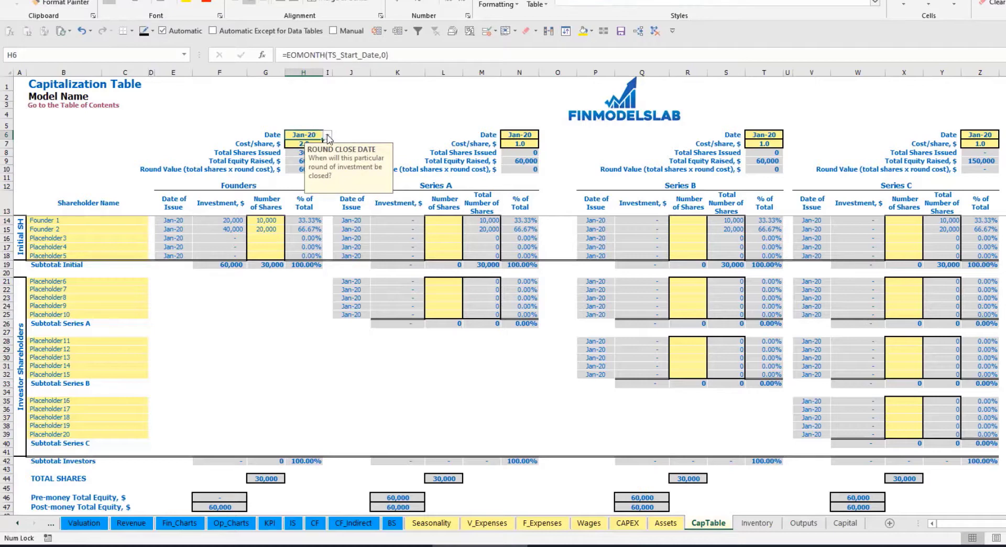
- Set the Founders round date to Feb-20 and check the founders' investments, post-money total equity and ownership percentages
{"action": "left_click", "coordinate": [327, 135]}
{"action": "left_click", "coordinate": [302, 151]}
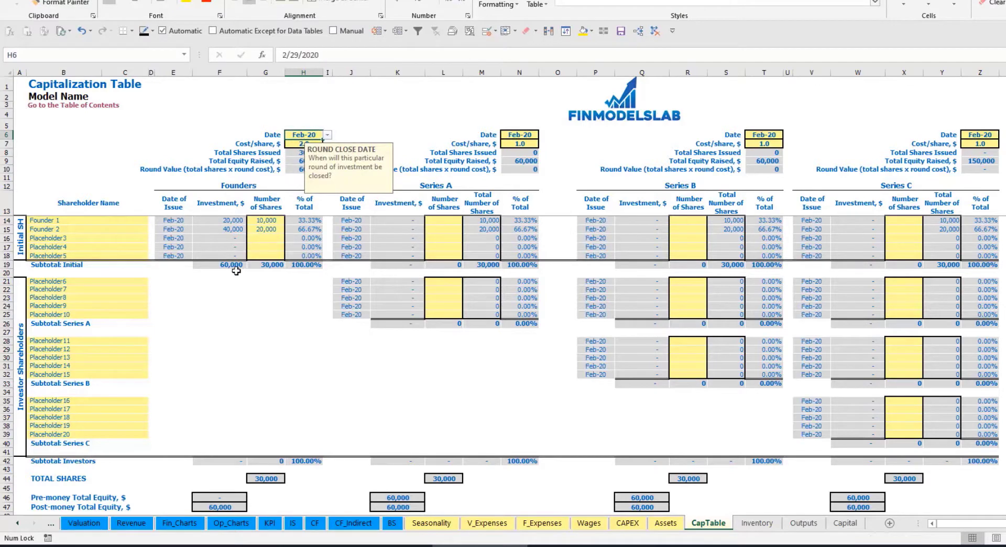
{"action": "left_click", "coordinate": [226, 222]}
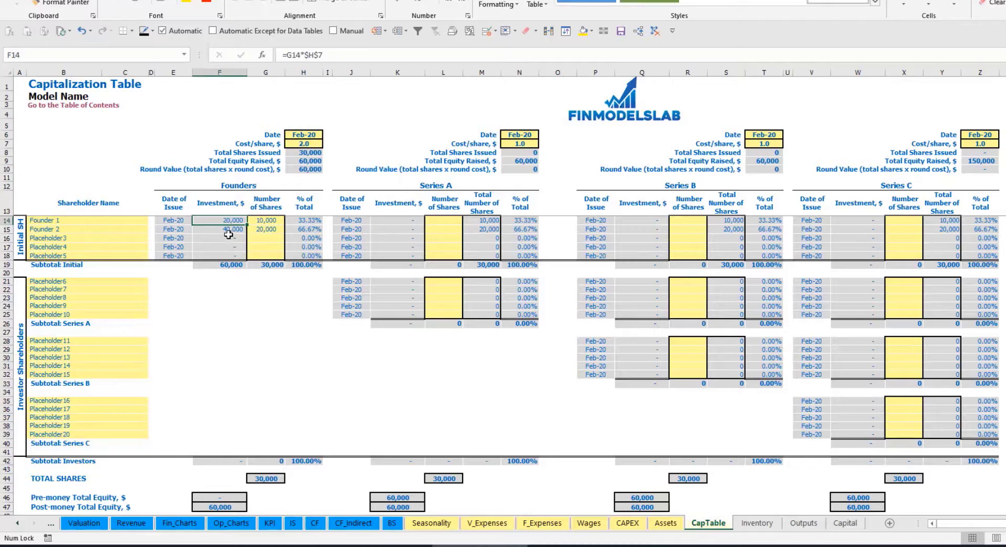
{"action": "left_click", "coordinate": [225, 230]}
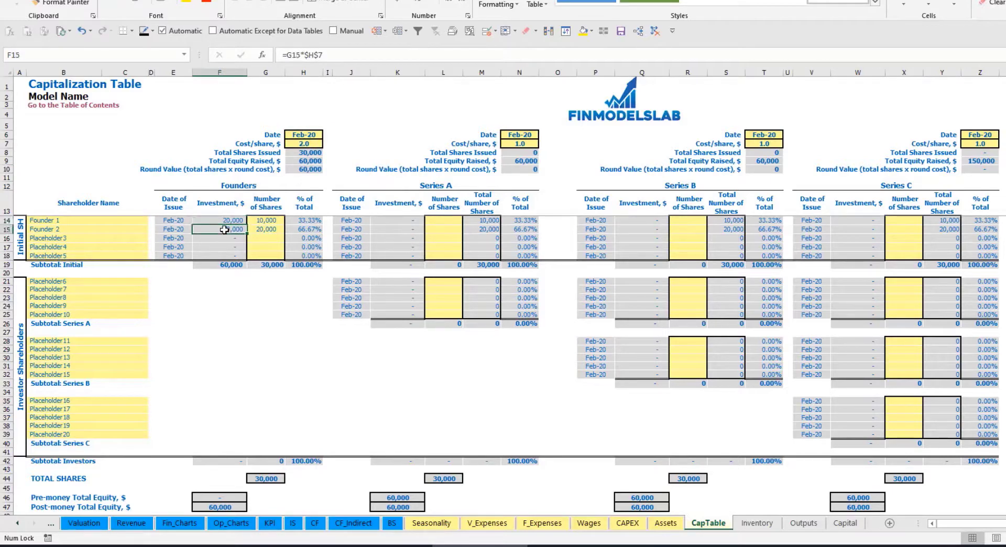
{"action": "left_click", "coordinate": [225, 265]}
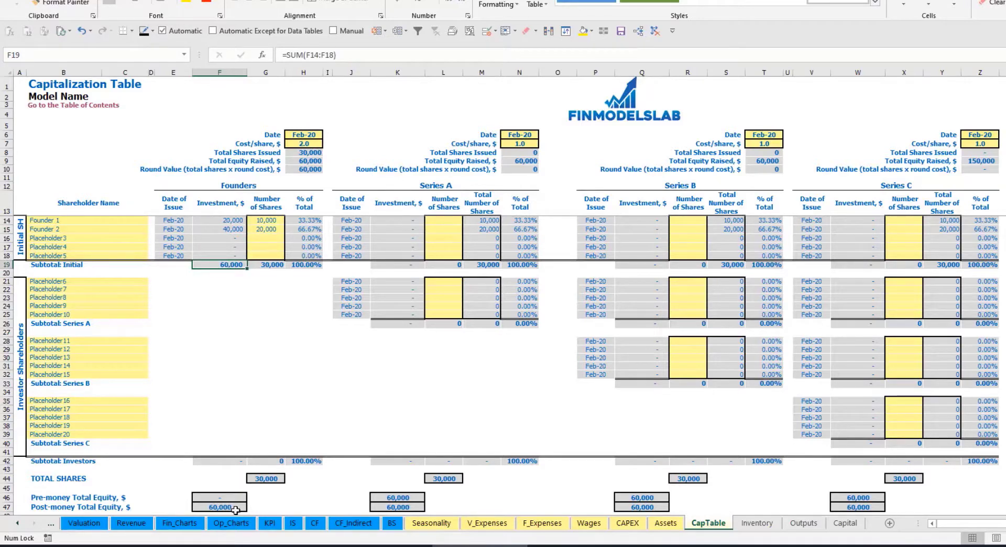
{"action": "left_click", "coordinate": [6, 507]}
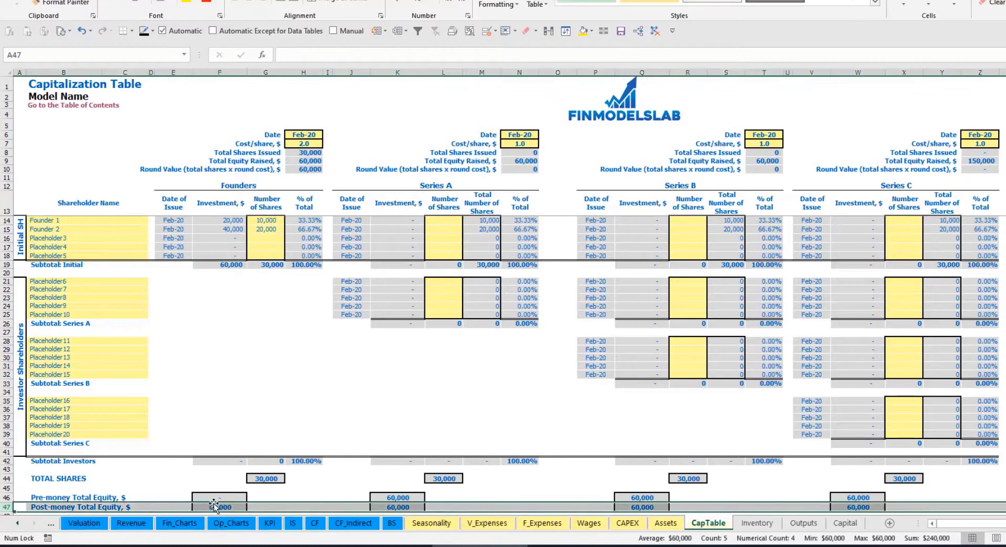
{"action": "left_click", "coordinate": [311, 222]}
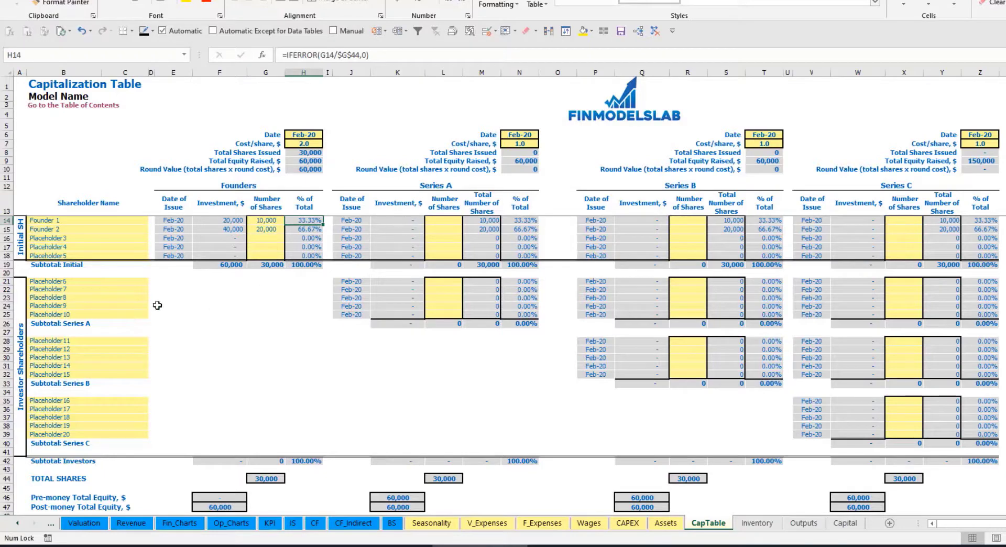
- Name the first Series A investor shareholder Investor 1
{"action": "left_click", "coordinate": [118, 283]}
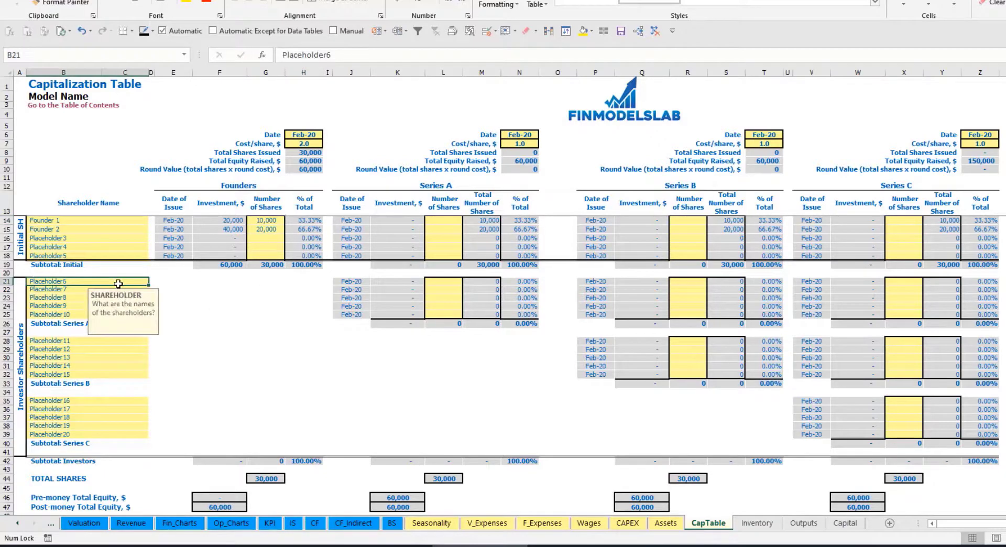
{"action": "left_click", "coordinate": [459, 193]}
{"action": "left_click", "coordinate": [71, 284]}
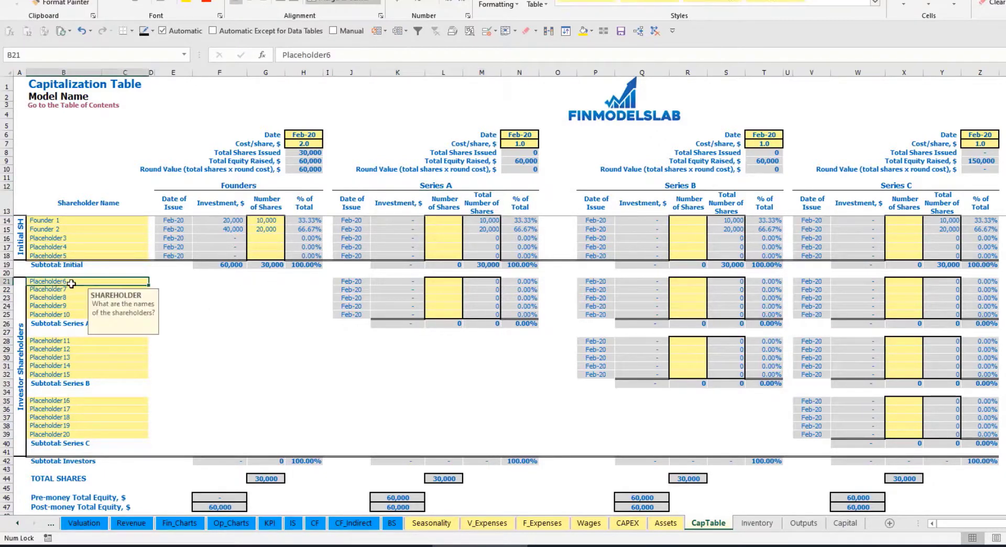
{"action": "type", "text": "Investo"}
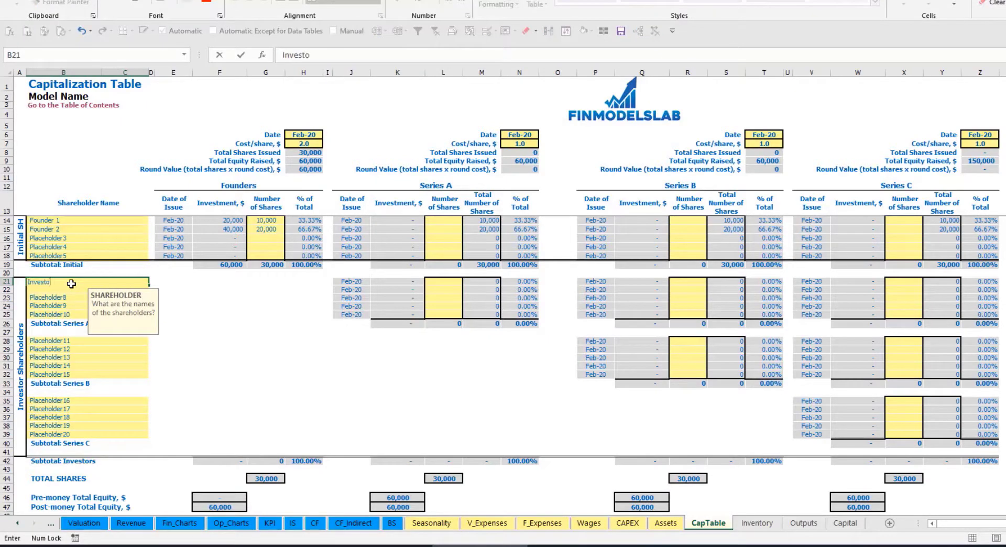
{"action": "type", "text": "r 1"}
{"action": "key", "text": "Return"}
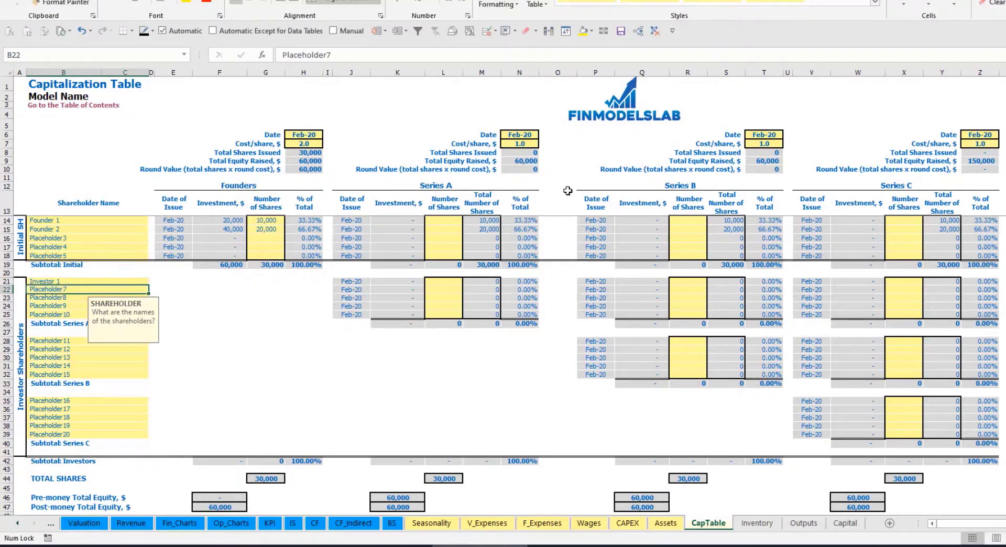
- Set the Series A round date to May-20 and its cost per share to 5
{"action": "left_click", "coordinate": [534, 134]}
{"action": "left_click", "coordinate": [544, 136]}
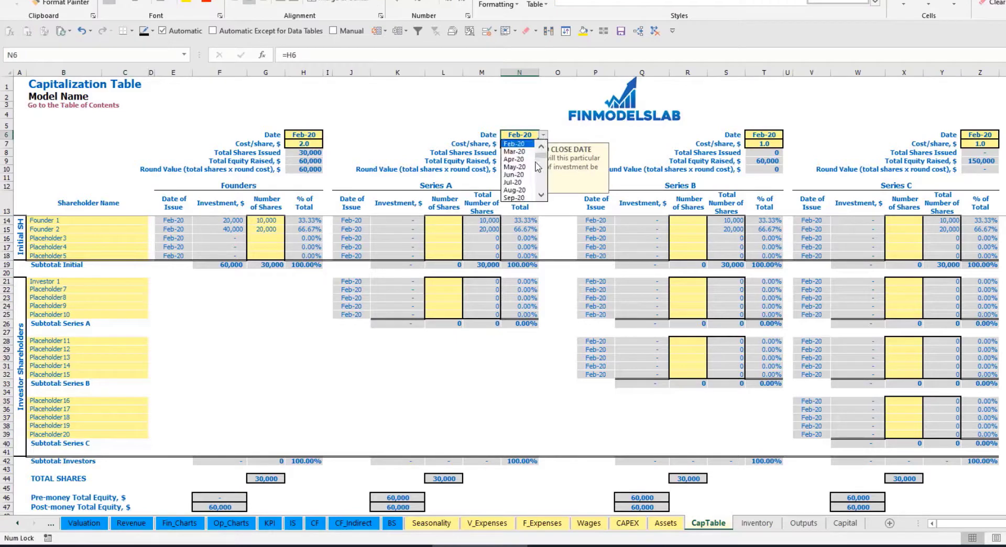
{"action": "left_click", "coordinate": [529, 171]}
{"action": "left_click", "coordinate": [515, 142]}
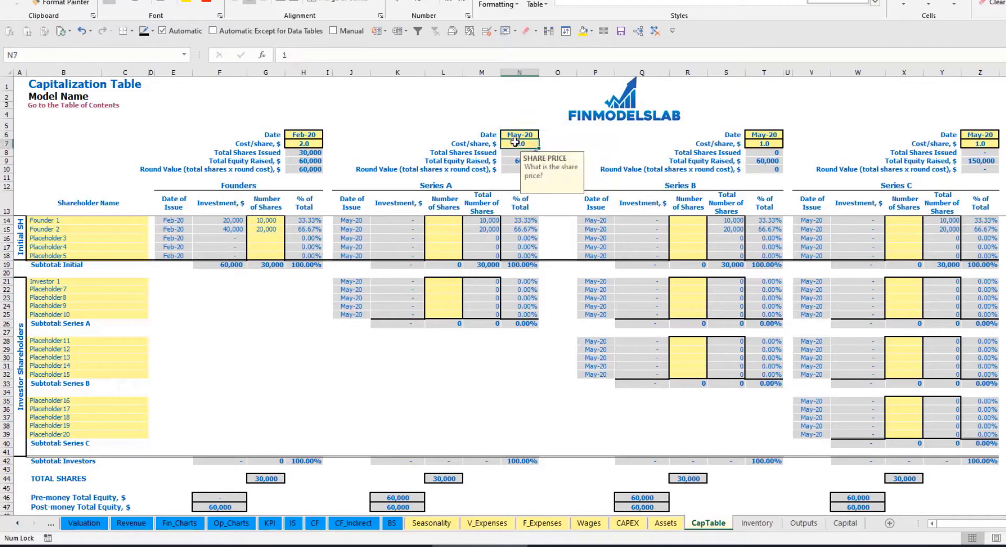
{"action": "type", "text": "5"}
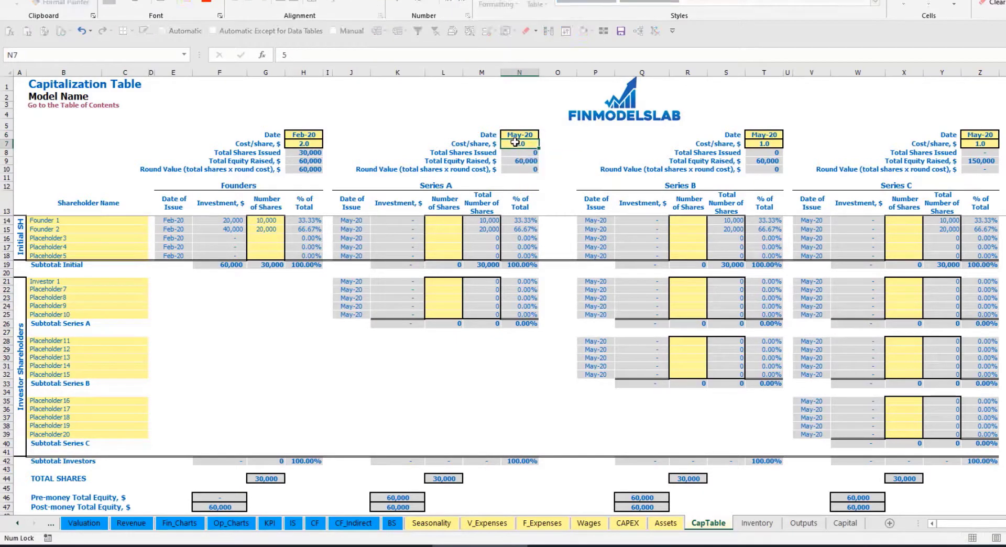
{"action": "key", "text": "Return"}
- Enter 1,000 Series A shares for Investor 1 and check the resulting investment and pre-money and post-money total equity
{"action": "left_click", "coordinate": [443, 280]}
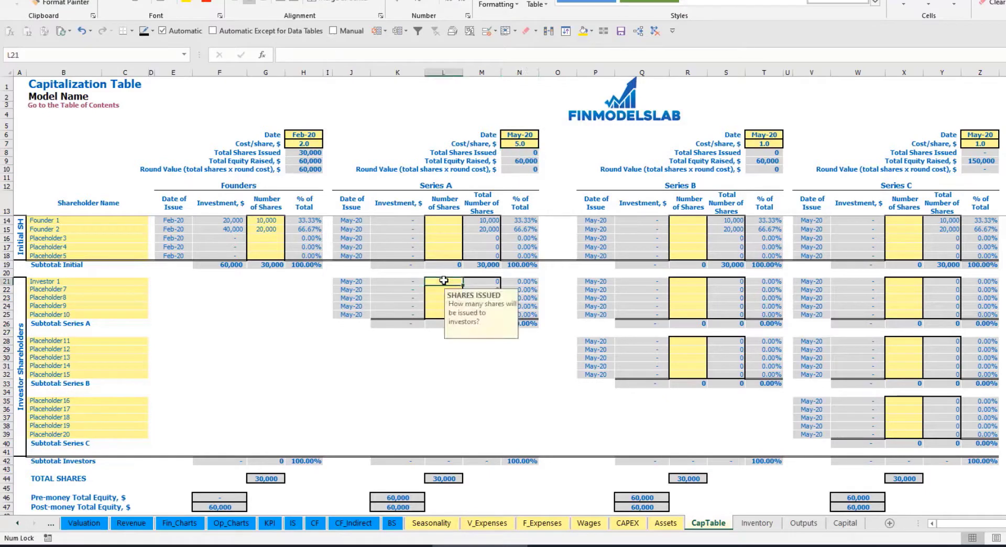
{"action": "type", "text": "1,000"}
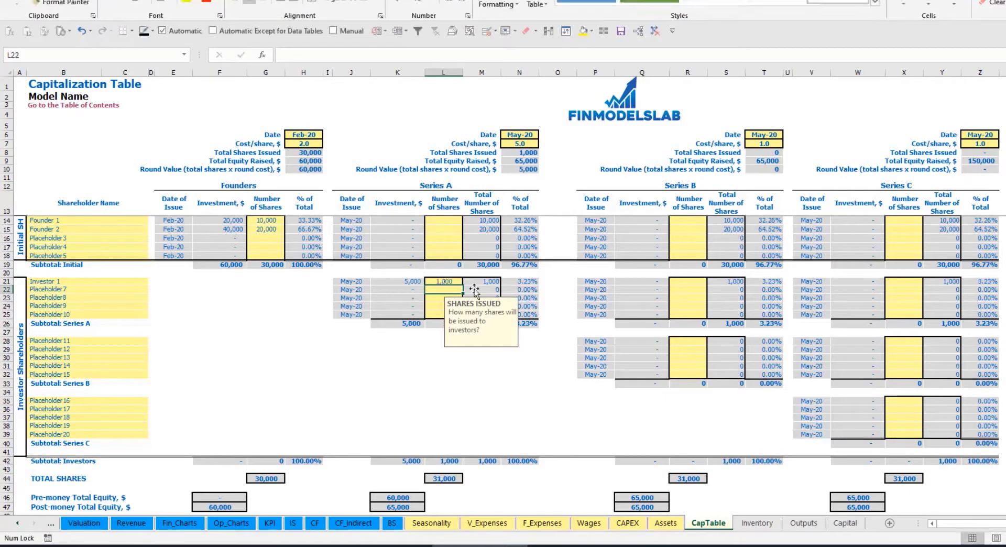
{"action": "left_click", "coordinate": [400, 365]}
{"action": "left_click", "coordinate": [407, 282]}
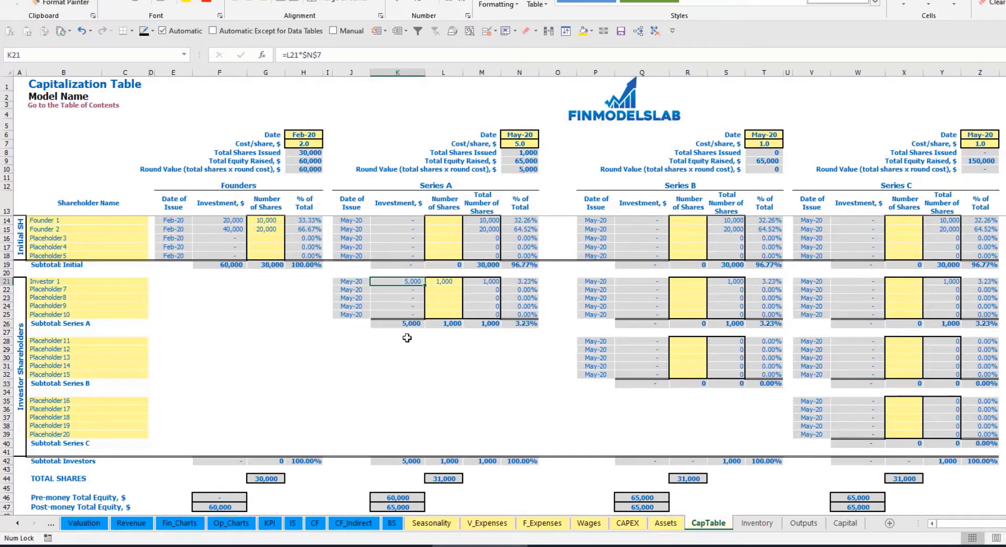
{"action": "left_click", "coordinate": [390, 493]}
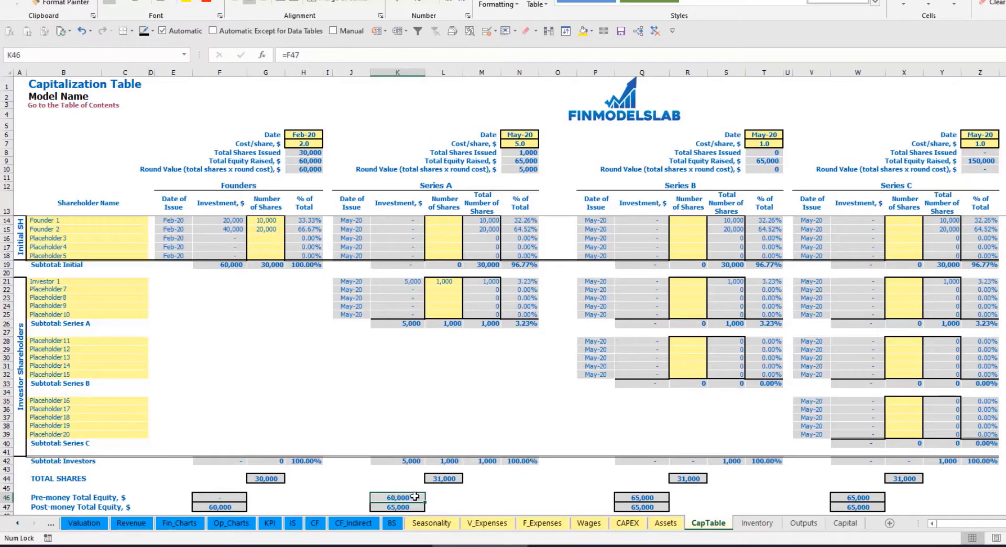
{"action": "key", "text": "Down"}
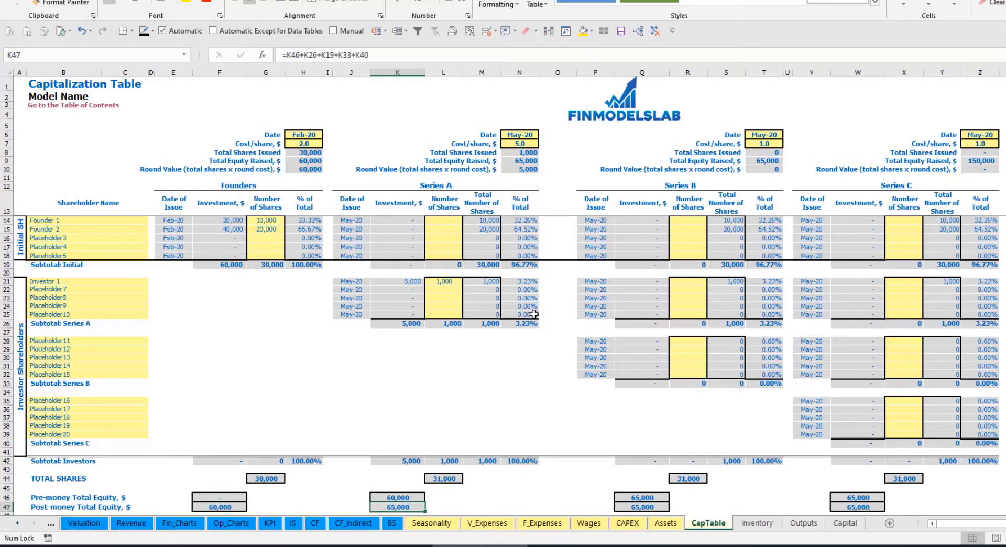
- Examine the Series A ownership percentages of Investor 1, Founder 1 and Founder 2
{"action": "left_click", "coordinate": [511, 281]}
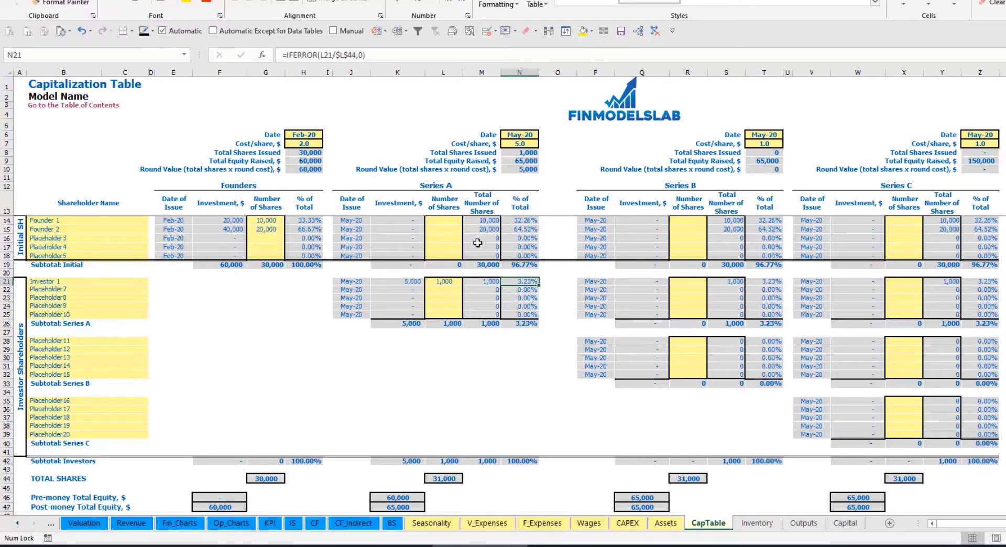
{"action": "left_click_drag", "start_coordinate": [113, 220], "coordinate": [128, 233]}
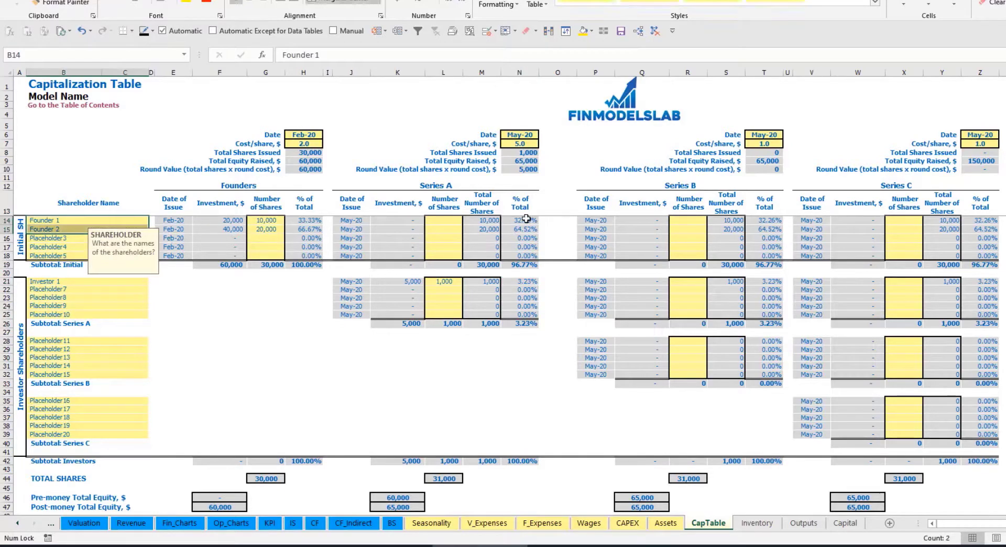
{"action": "left_click_drag", "start_coordinate": [520, 220], "coordinate": [524, 229]}
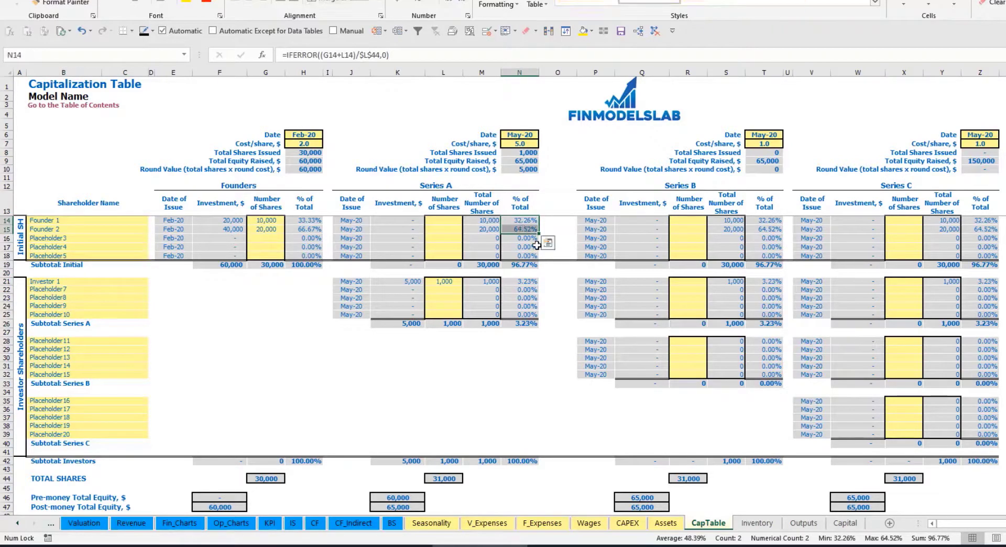
{"action": "key", "text": "shift+Up"}
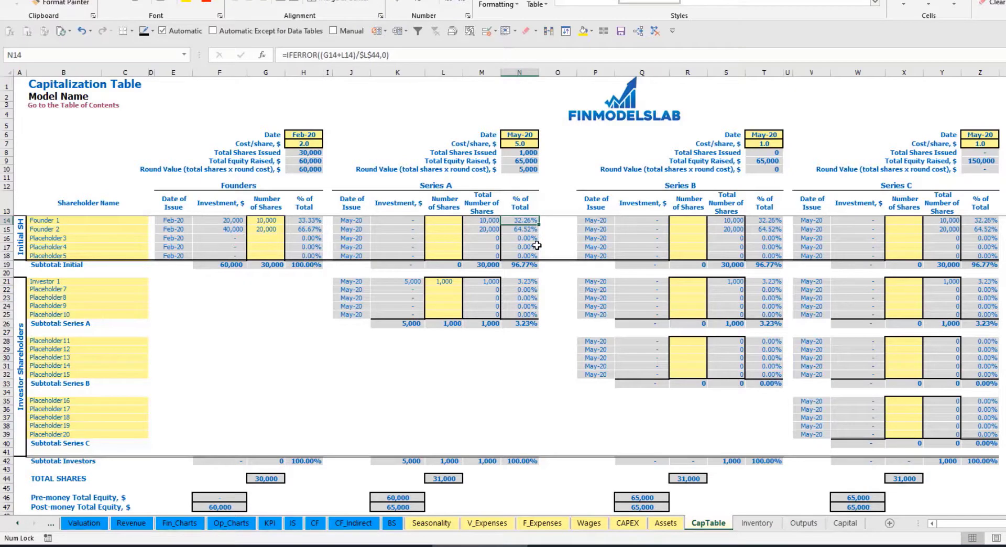
{"action": "key", "text": "Down"}
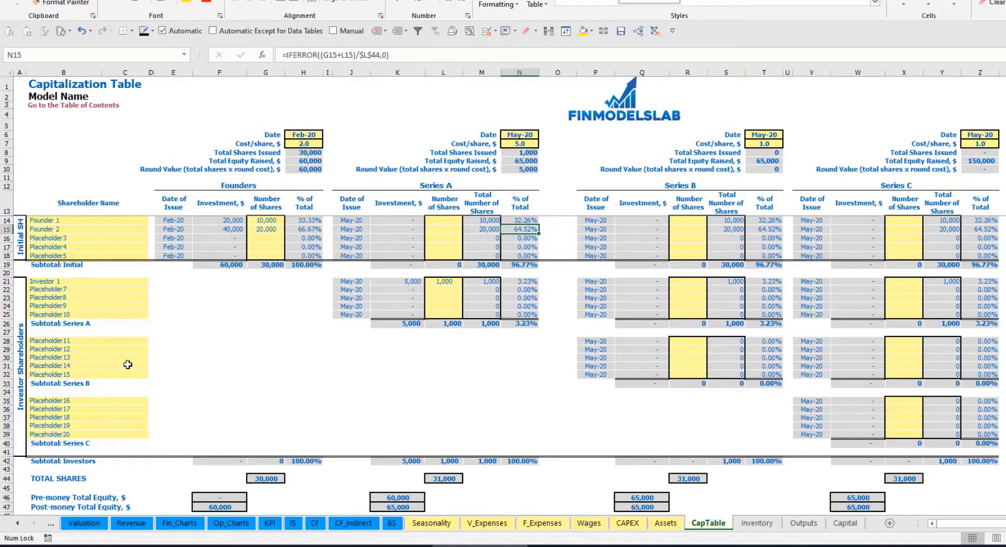
- Review the Series B and Series C shareholder name inputs and the Series A number of shares inputs
{"action": "left_click", "coordinate": [99, 349]}
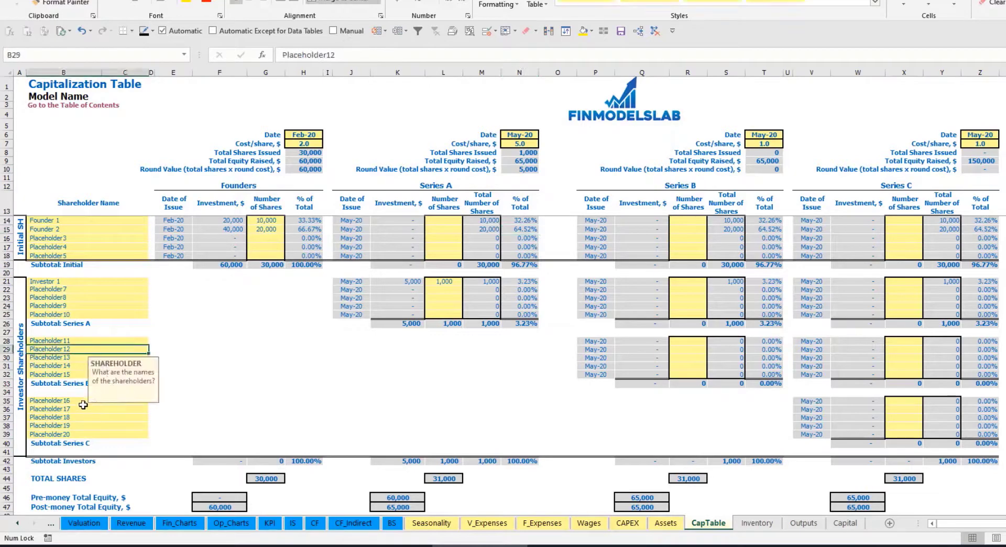
{"action": "left_click", "coordinate": [83, 404]}
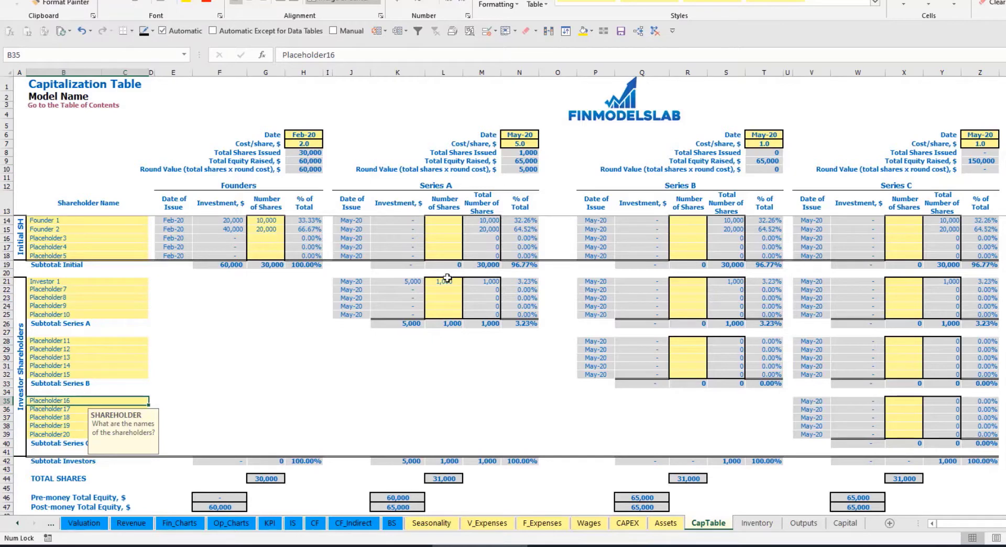
{"action": "left_click_drag", "start_coordinate": [448, 282], "coordinate": [444, 314]}
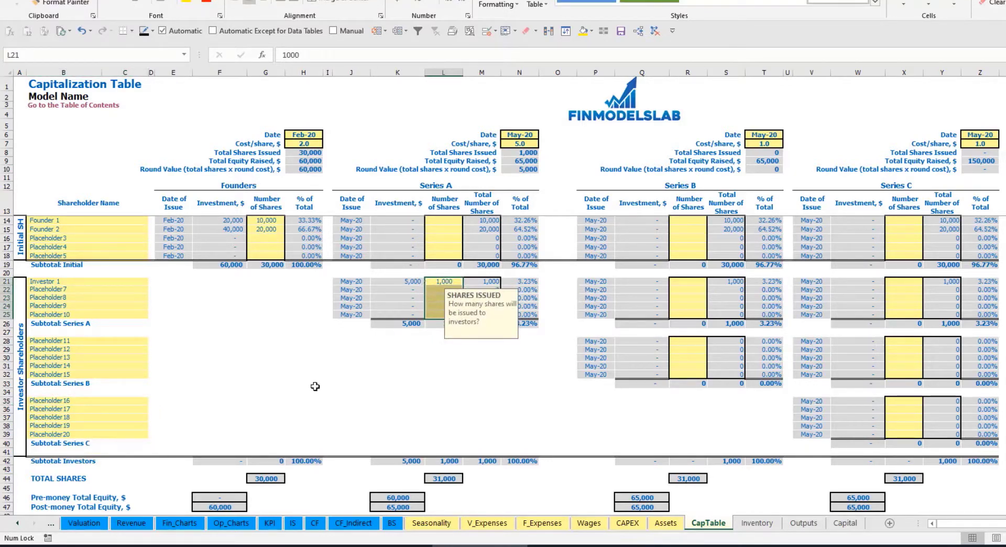
{"action": "left_click", "coordinate": [449, 358]}
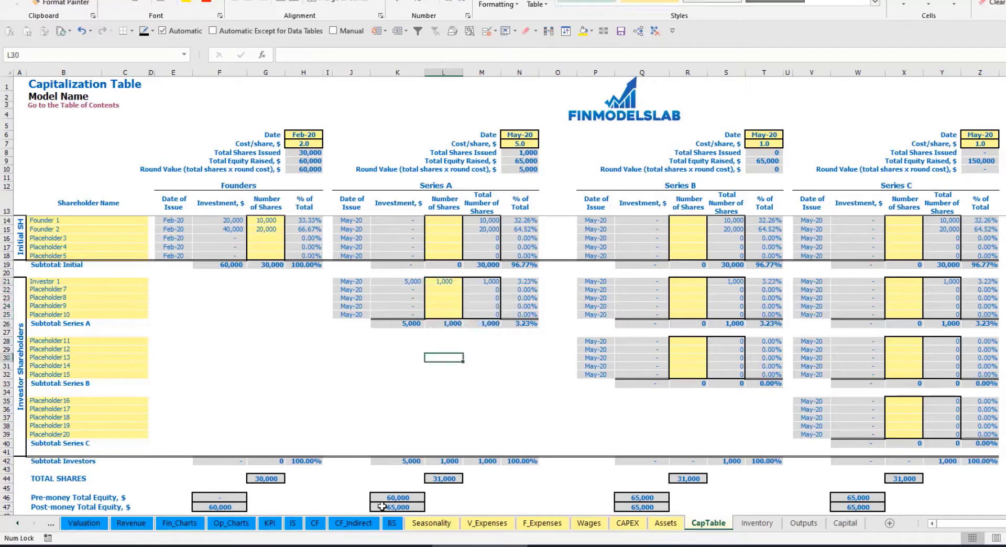
- Check Ordinary Equity Raisings for Feb-20 and May-20 in the Cash Flow Statement and Ordinary Equity in the Balance Sheet
{"action": "left_click", "coordinate": [315, 523]}
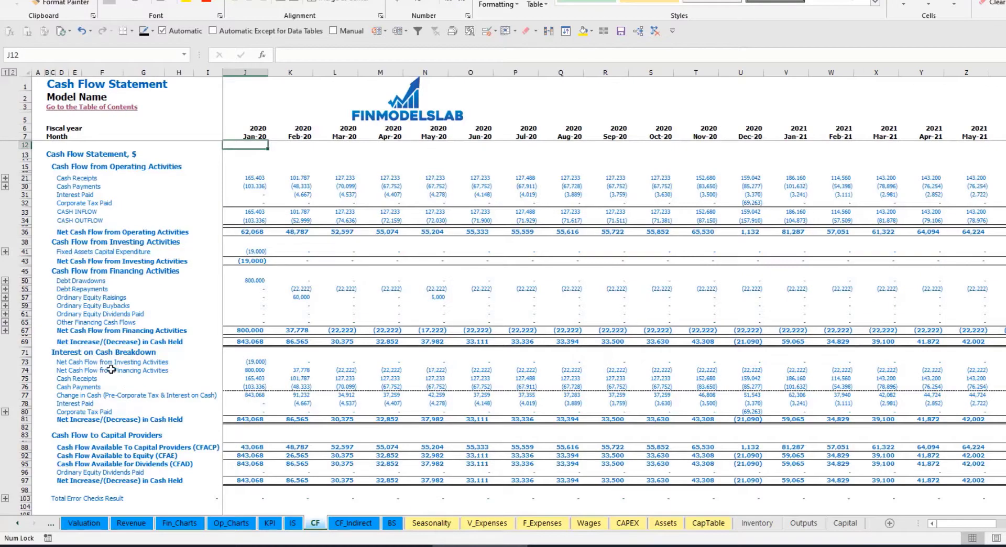
{"action": "left_click", "coordinate": [24, 298]}
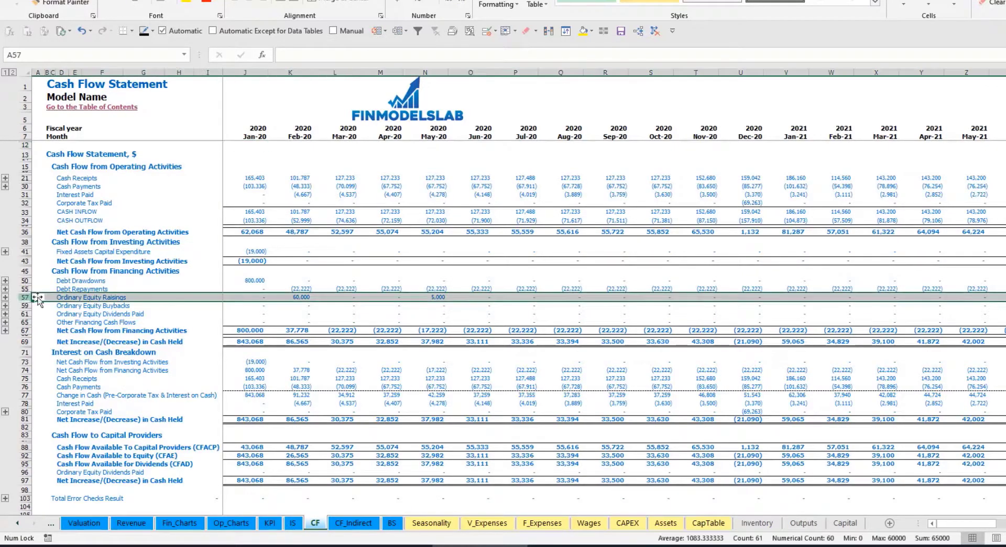
{"action": "left_click", "coordinate": [303, 298]}
{"action": "left_click", "coordinate": [436, 297]}
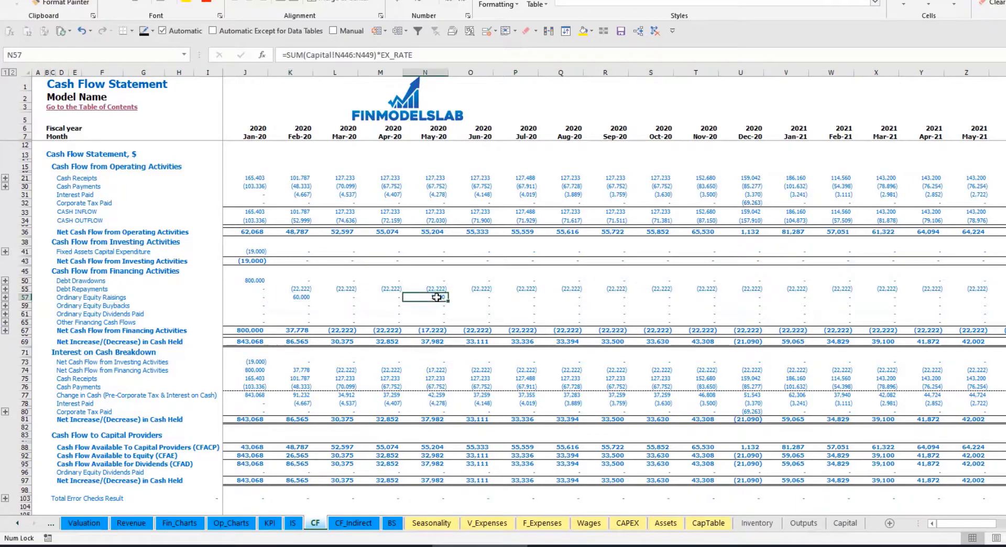
{"action": "left_click", "coordinate": [393, 524]}
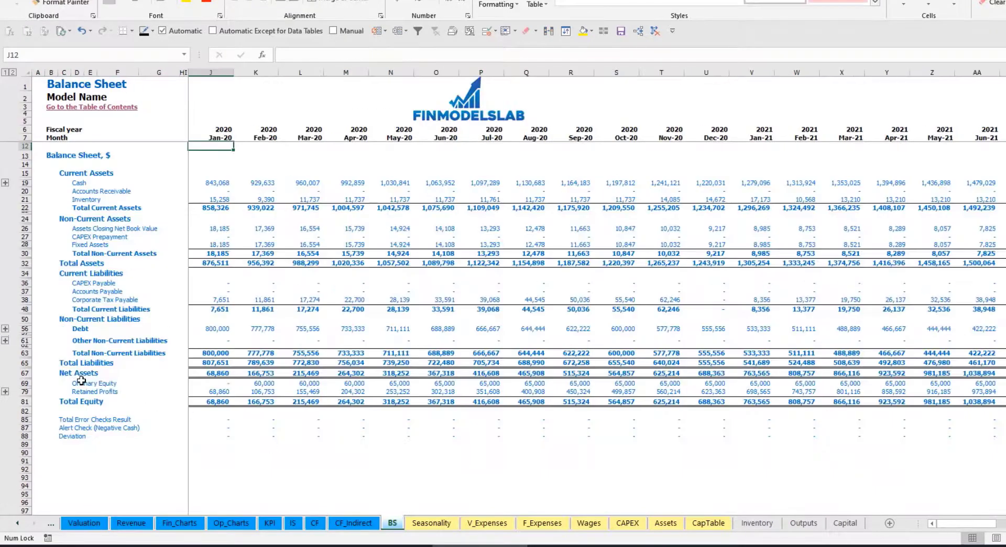
{"action": "left_click", "coordinate": [25, 384]}
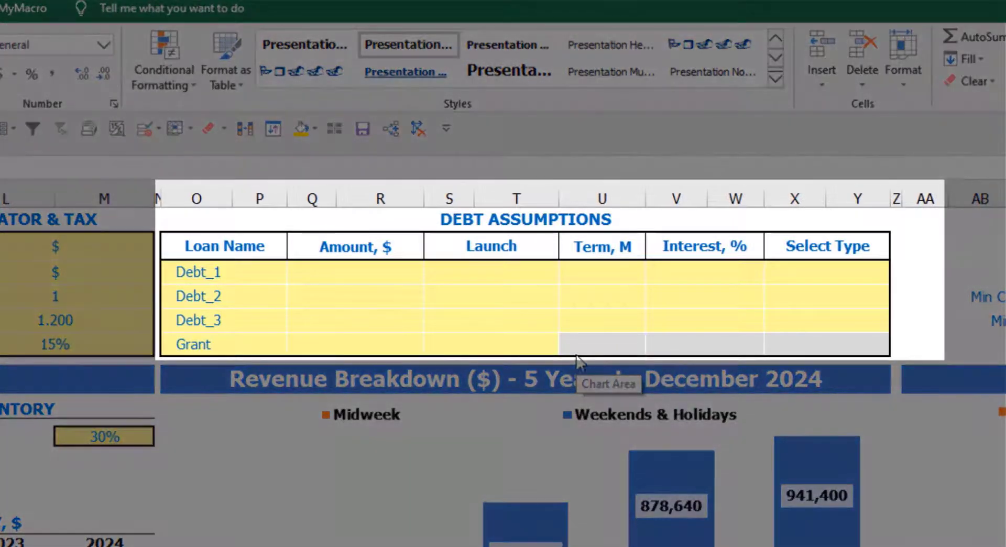
- Try the Annuity repayment type for Debt_1 in the debt assumptions, and set it to Usual
{"action": "left_click", "coordinate": [583, 220]}
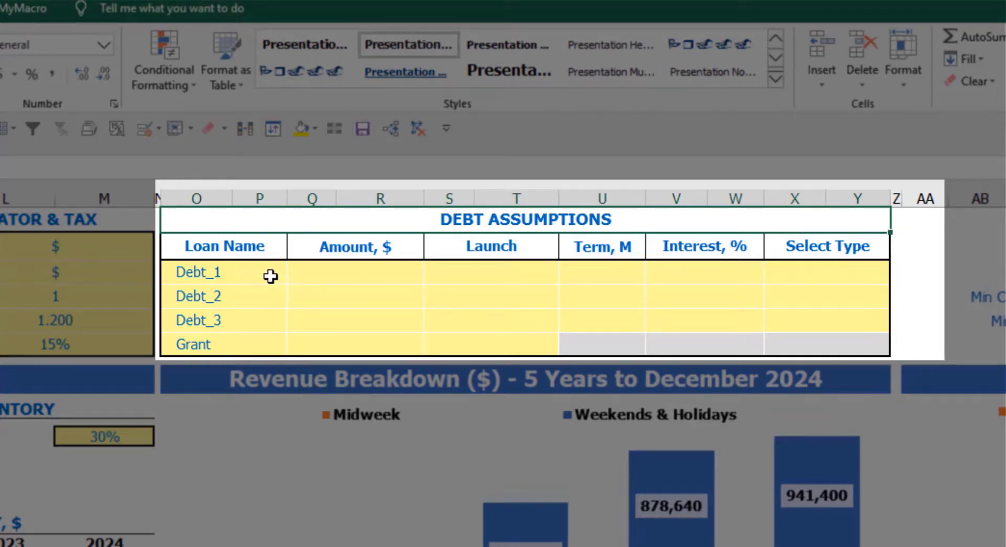
{"action": "left_click", "coordinate": [881, 267]}
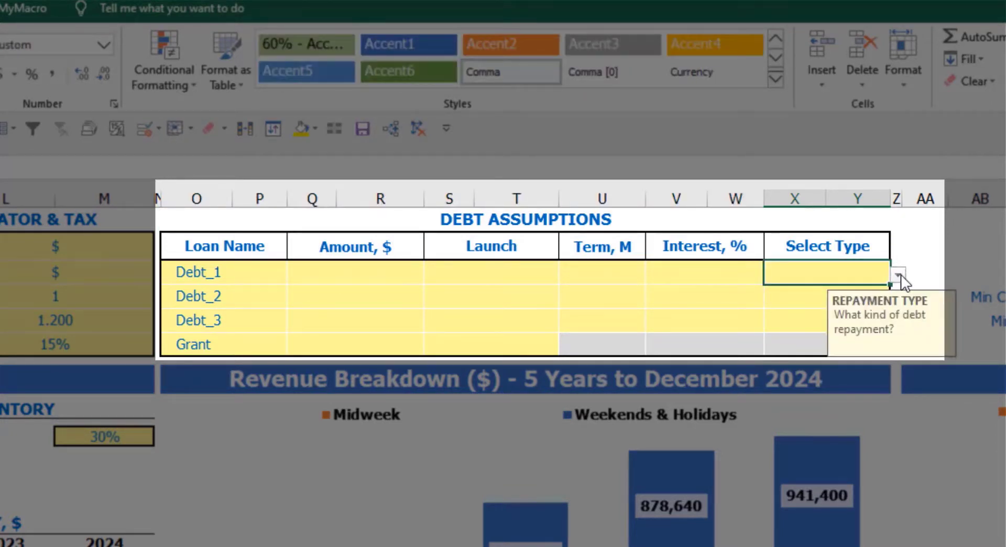
{"action": "left_click", "coordinate": [899, 275]}
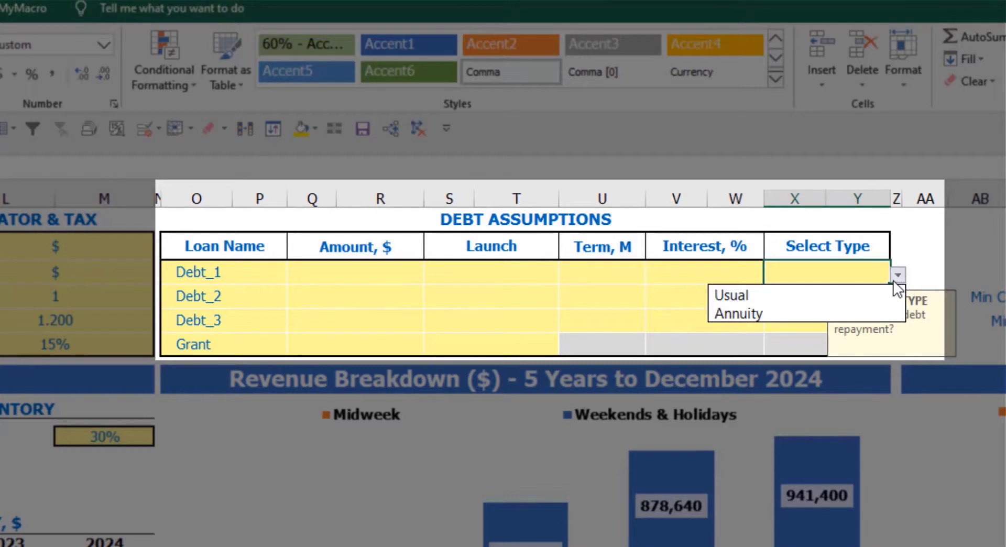
{"action": "left_click", "coordinate": [873, 307]}
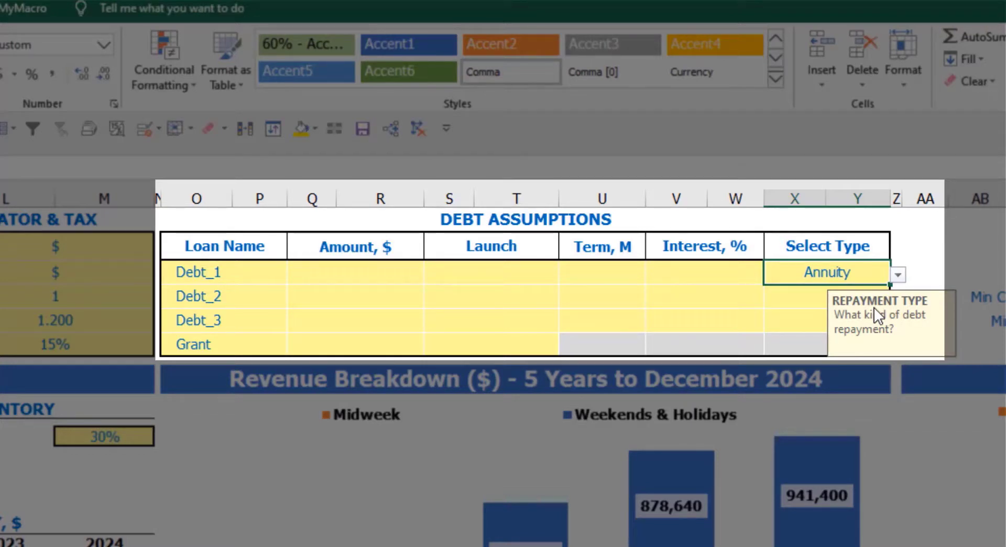
{"action": "left_click", "coordinate": [898, 275]}
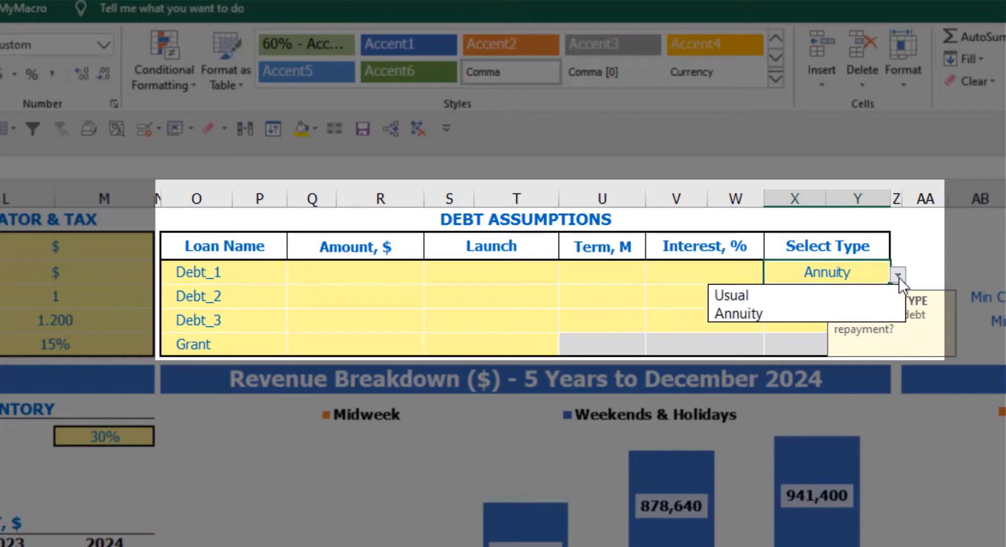
{"action": "left_click", "coordinate": [864, 296]}
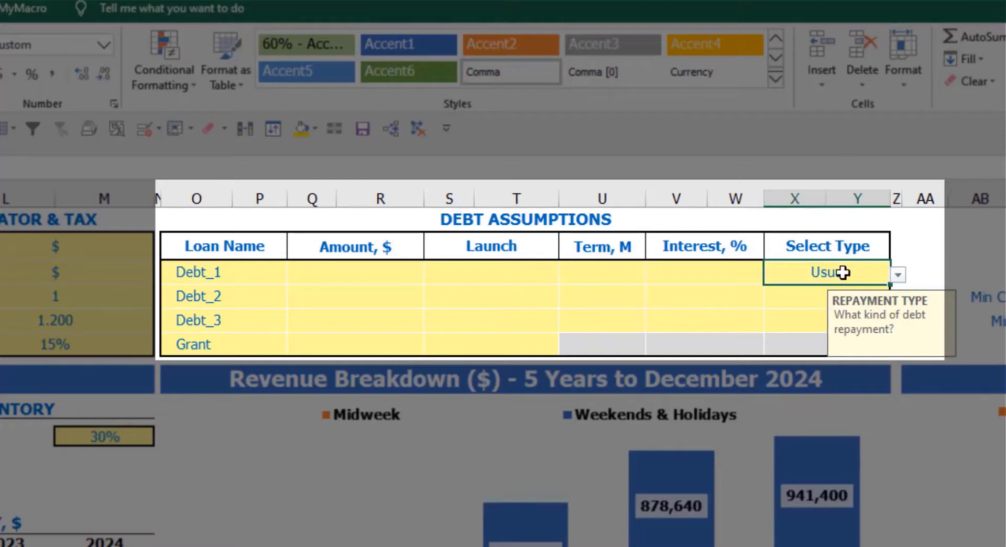
- Set Debt_1's amount to 1,000,000 and its launch month to Feb-20
{"action": "left_click", "coordinate": [398, 272]}
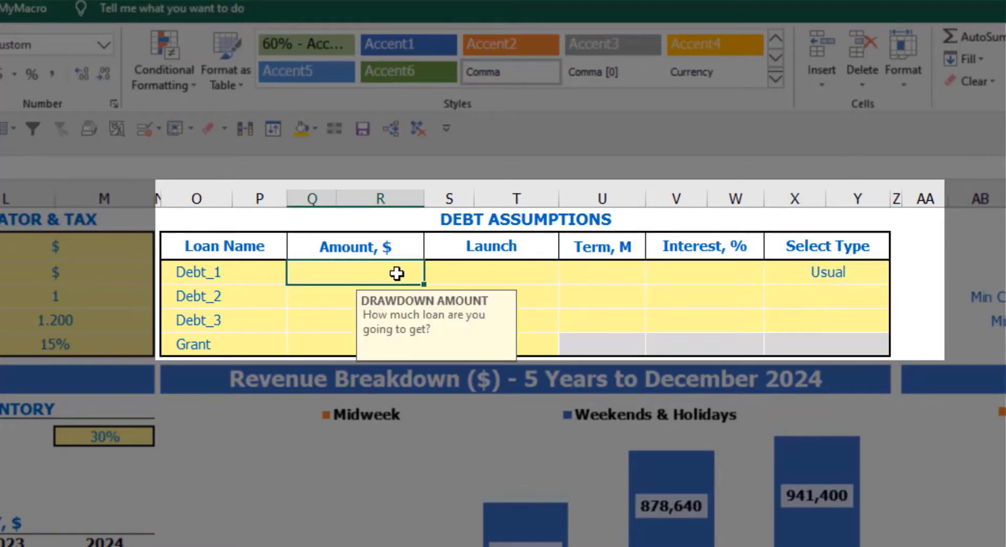
{"action": "type", "text": "1,000,0"}
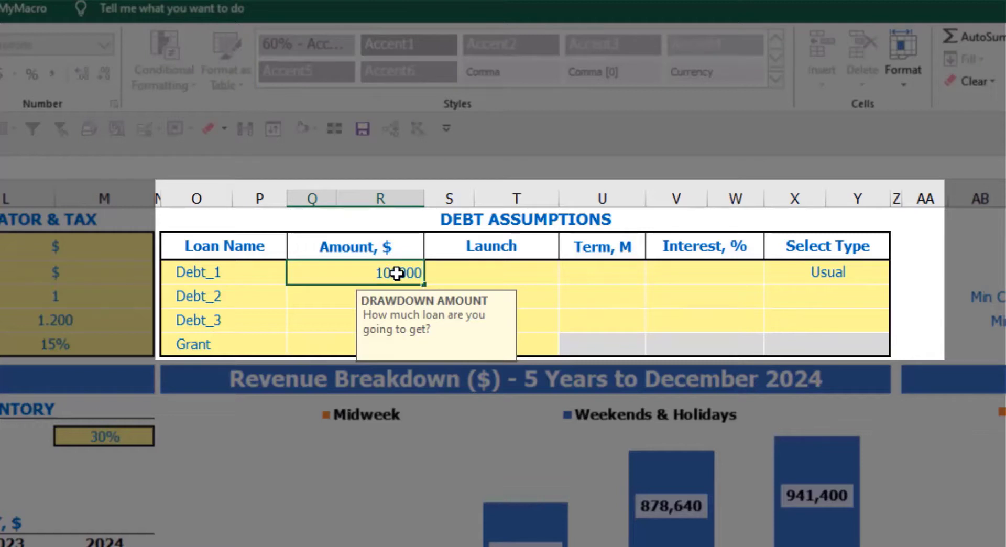
{"action": "type", "text": "00"}
{"action": "key", "text": "Return"}
{"action": "left_click", "coordinate": [556, 268]}
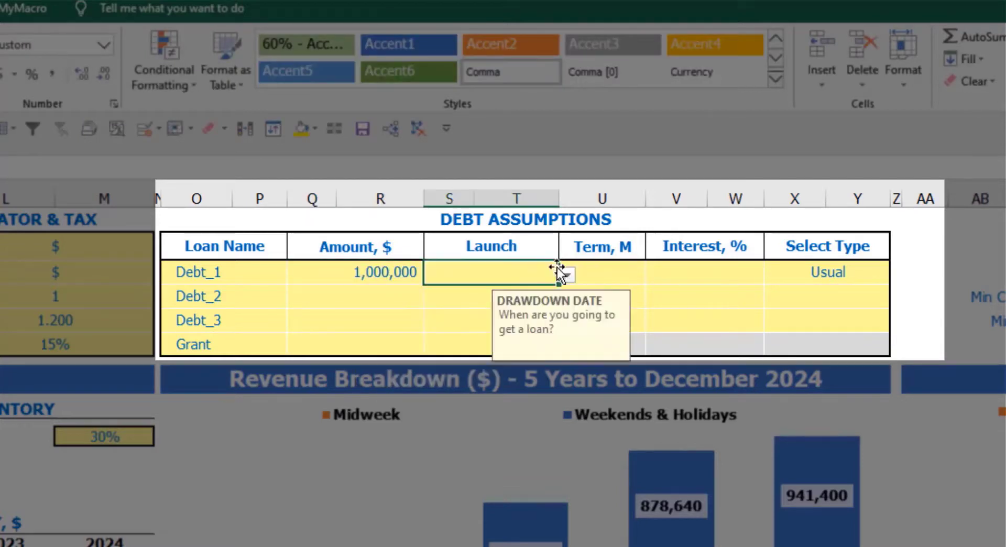
{"action": "left_click", "coordinate": [567, 275]}
{"action": "left_click", "coordinate": [522, 313]}
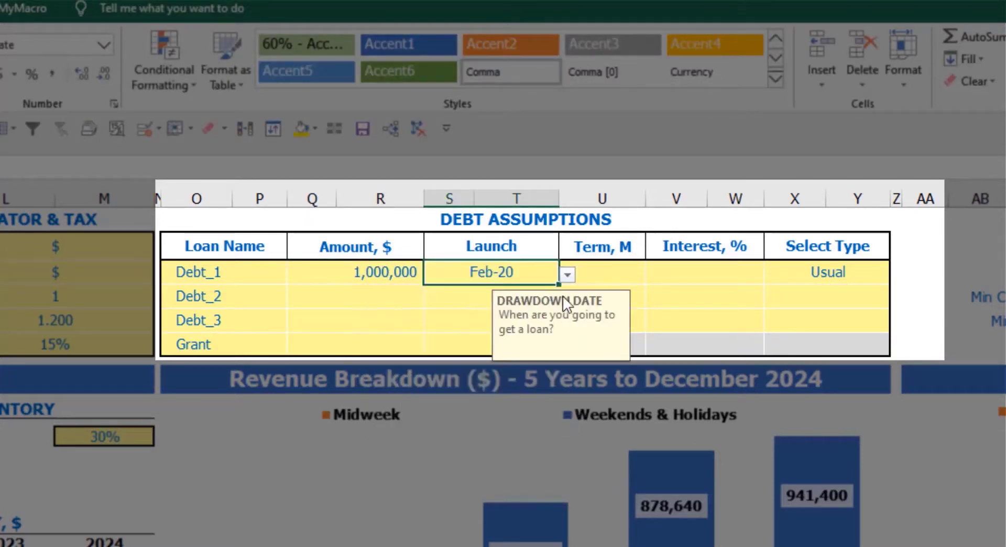
- Set Debt_1's term to 60 months and its annual interest rate to 5%
{"action": "left_click", "coordinate": [604, 265]}
{"action": "type", "text": "6"}
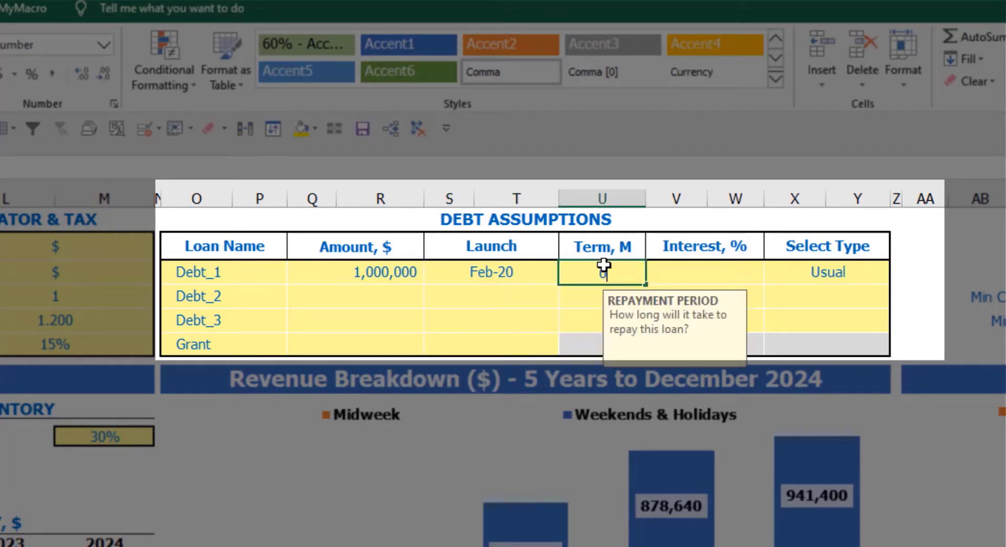
{"action": "type", "text": "0"}
{"action": "key", "text": "Return"}
{"action": "left_click", "coordinate": [663, 271]}
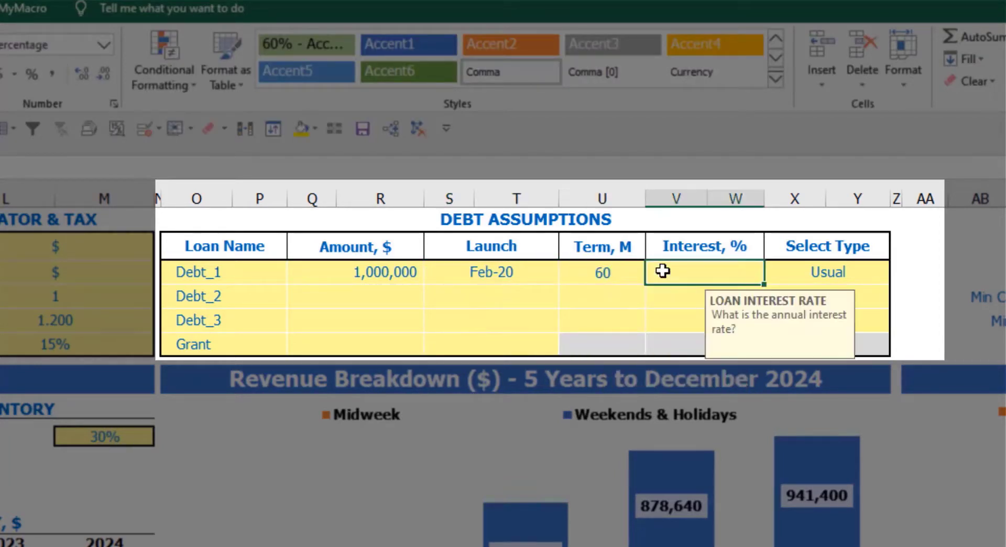
{"action": "type", "text": "5"}
{"action": "key", "text": "Return"}
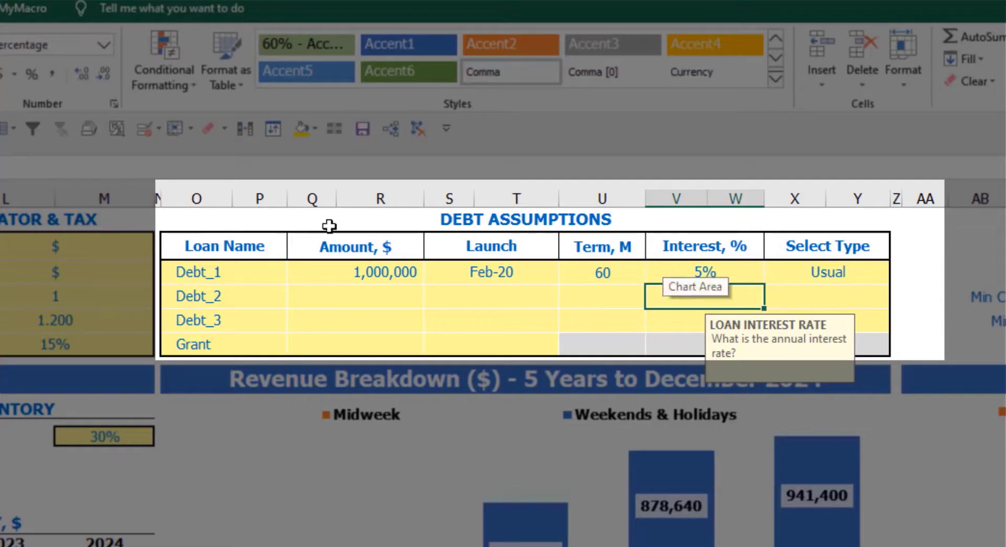
- Enter a grant of 500,000 with a Mar-20 launch in the debt assumptions
{"action": "left_click", "coordinate": [369, 348]}
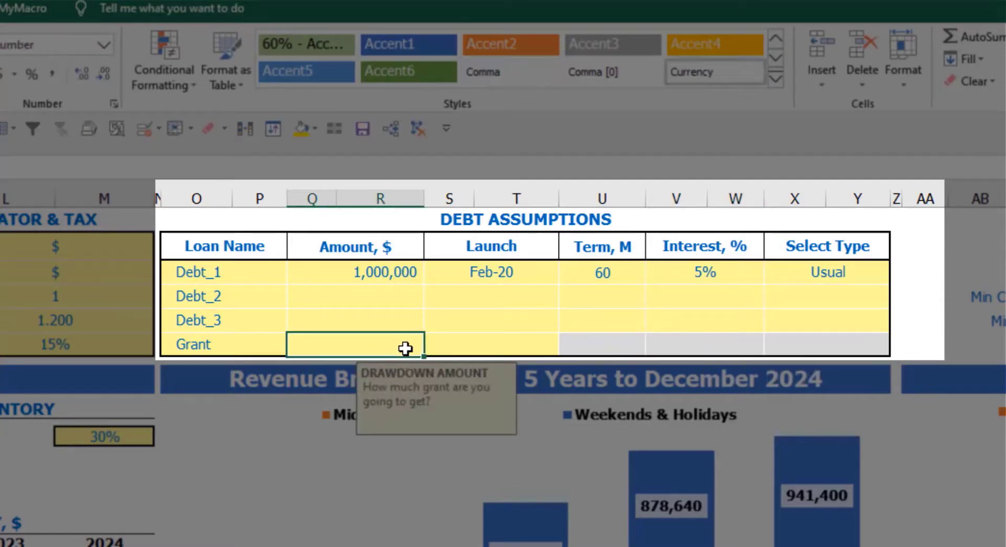
{"action": "type", "text": "500000"}
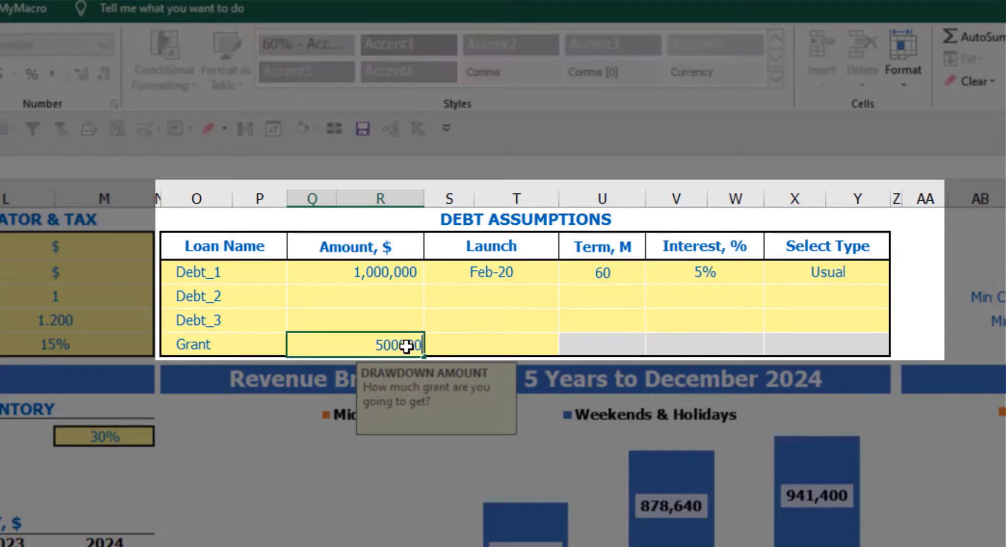
{"action": "key", "text": "Return"}
{"action": "left_click", "coordinate": [529, 351]}
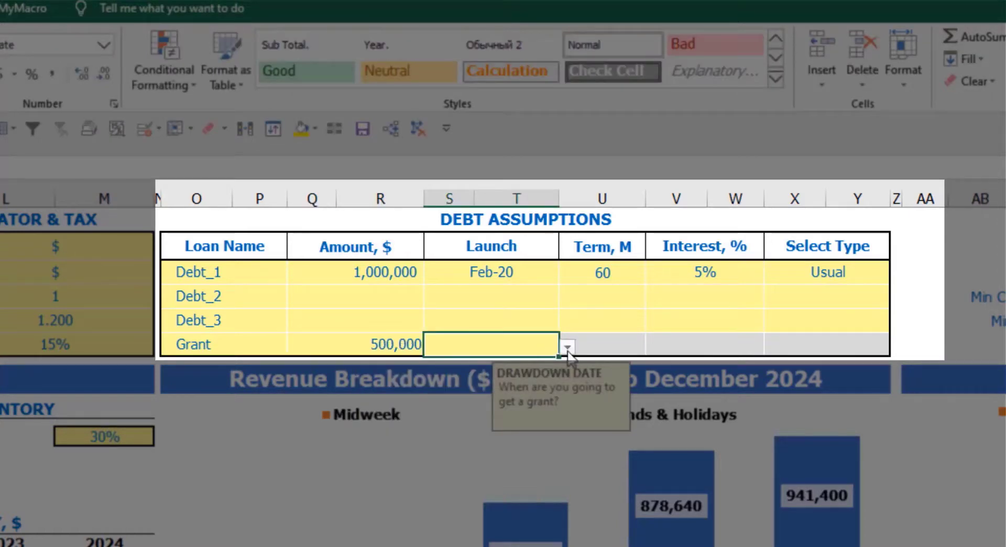
{"action": "left_click", "coordinate": [567, 348]}
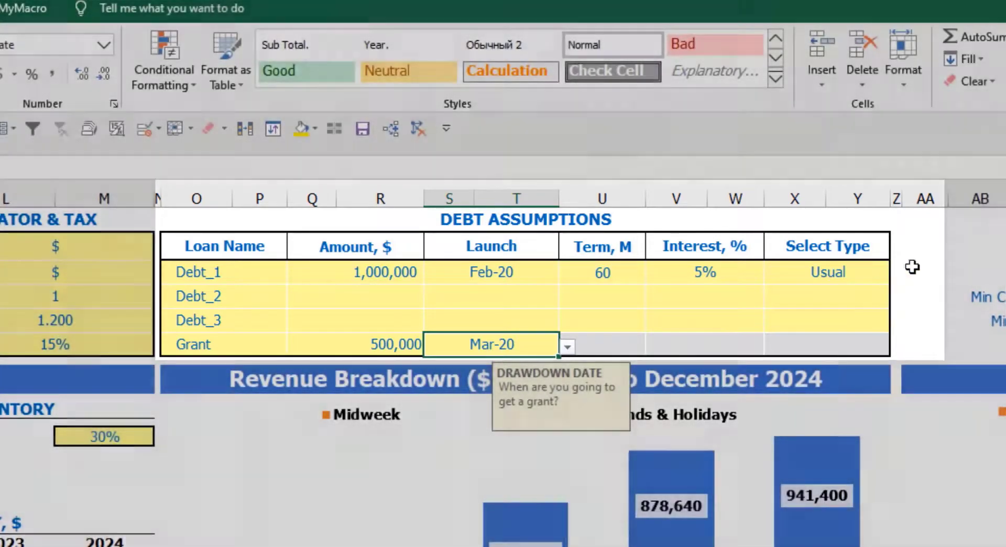
{"action": "left_click", "coordinate": [917, 259]}
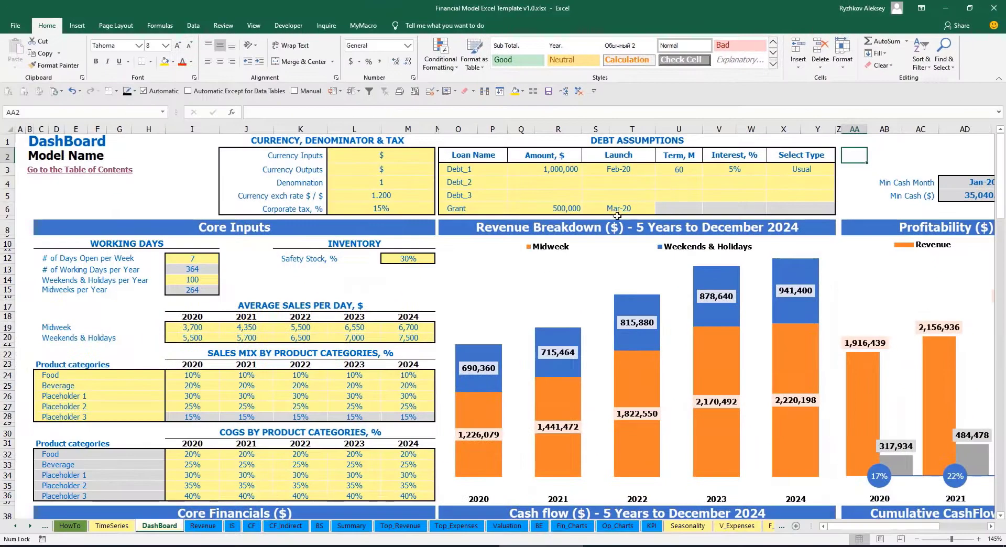
- Examine the Capital sheet's drawdown, repayment, balance and interest calculations for each debt and for total debts
{"action": "left_click", "coordinate": [29, 527]}
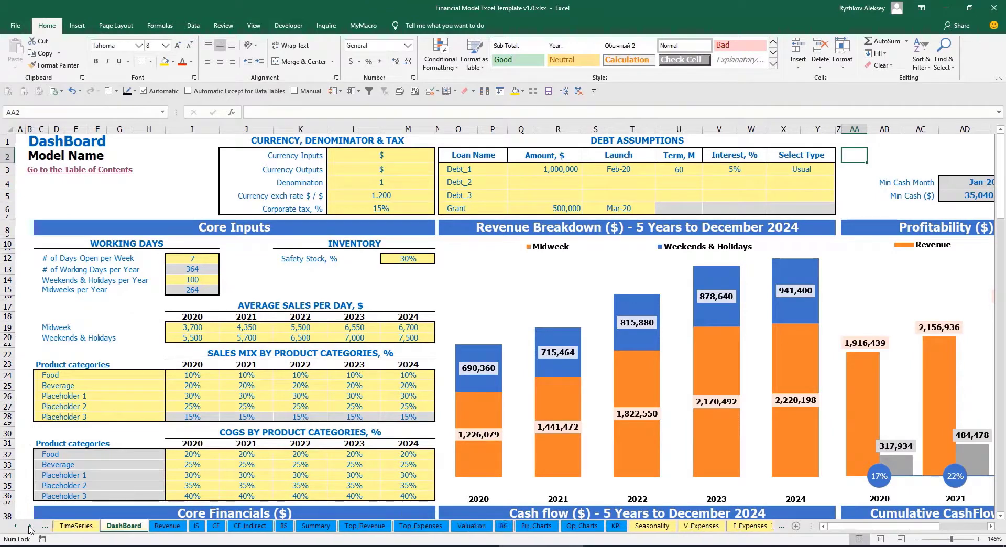
{"action": "left_click", "coordinate": [29, 527]}
{"action": "left_click", "coordinate": [29, 526]}
{"action": "left_click", "coordinate": [28, 527]}
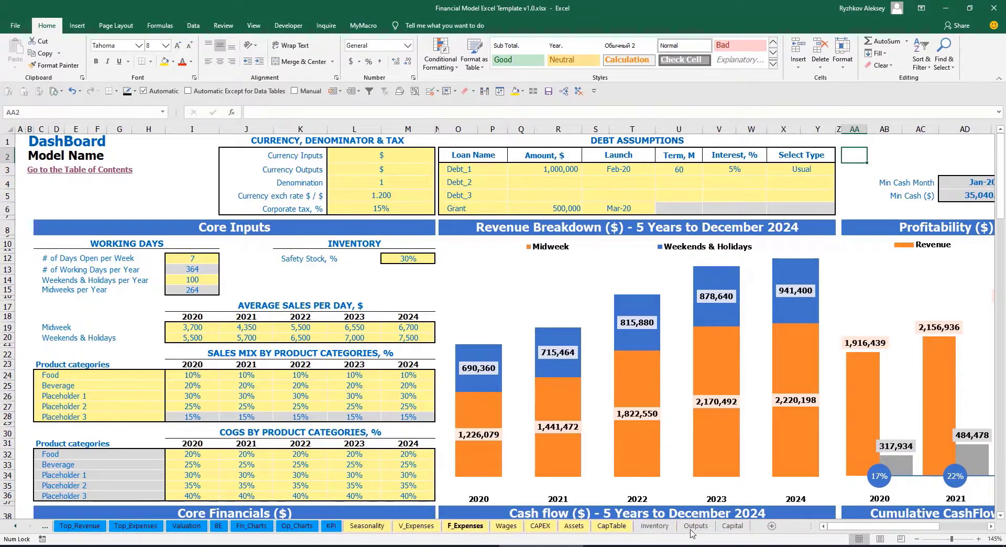
{"action": "left_click", "coordinate": [737, 527]}
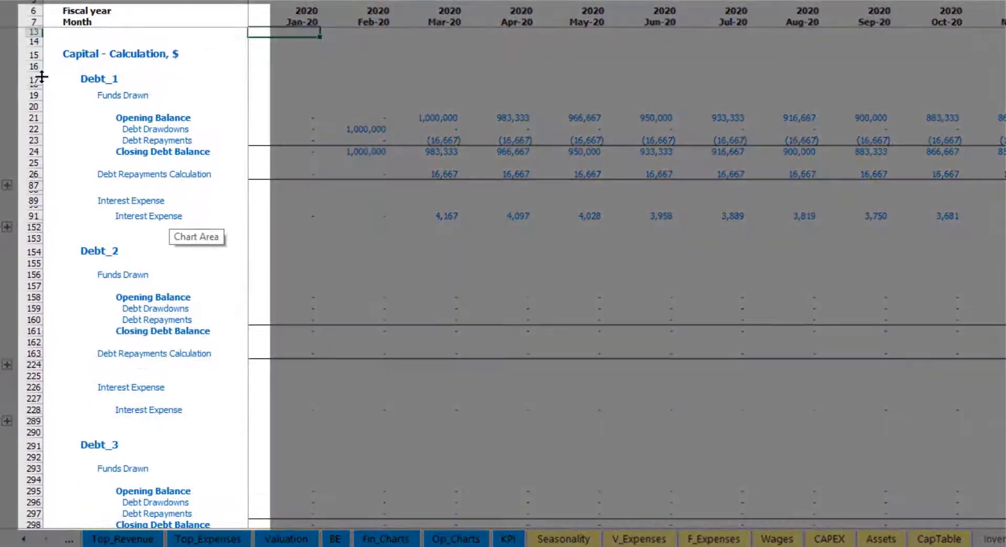
{"action": "scroll", "coordinate": [30, 253], "scroll_direction": "down", "scroll_amount": 5}
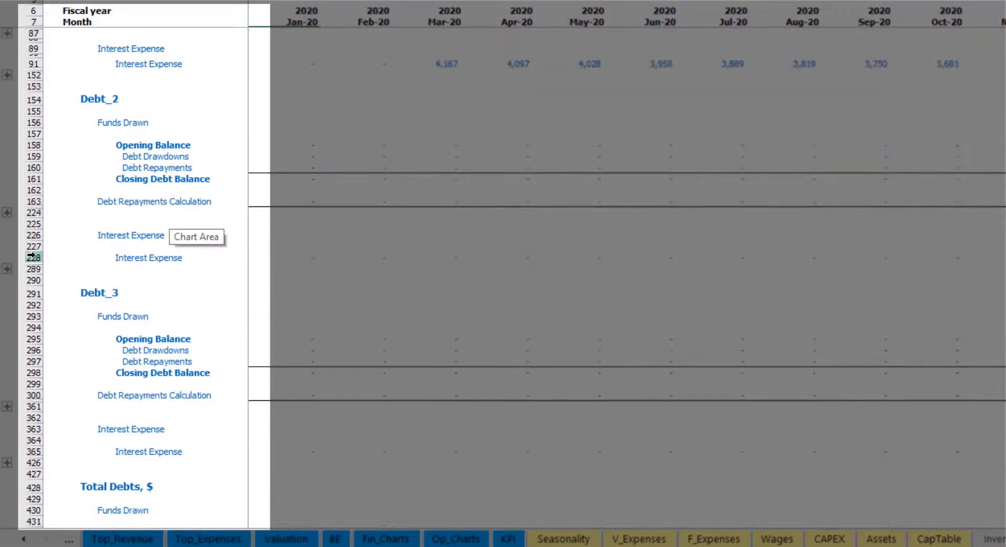
{"action": "scroll", "coordinate": [40, 228], "scroll_direction": "down", "scroll_amount": 4}
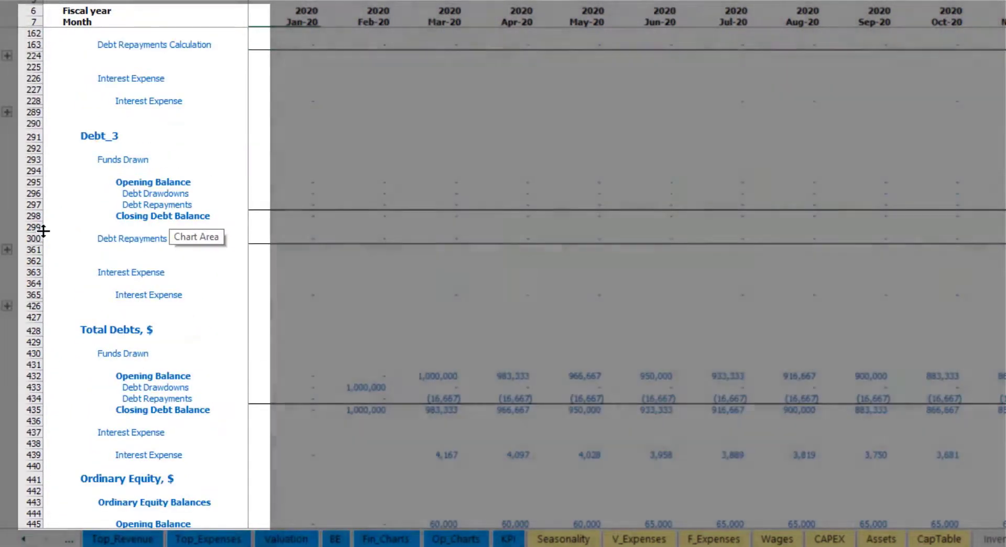
{"action": "scroll", "coordinate": [63, 261], "scroll_direction": "up", "scroll_amount": 5}
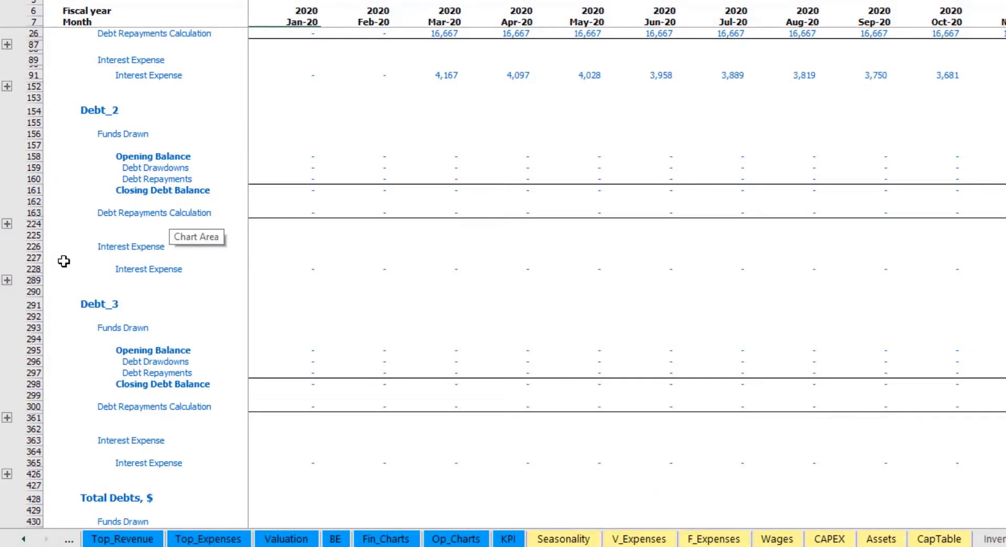
{"action": "scroll", "coordinate": [63, 261], "scroll_direction": "up", "scroll_amount": 3}
- Check the monthly Interest Expense row in the Income Statement
{"action": "left_click", "coordinate": [24, 540]}
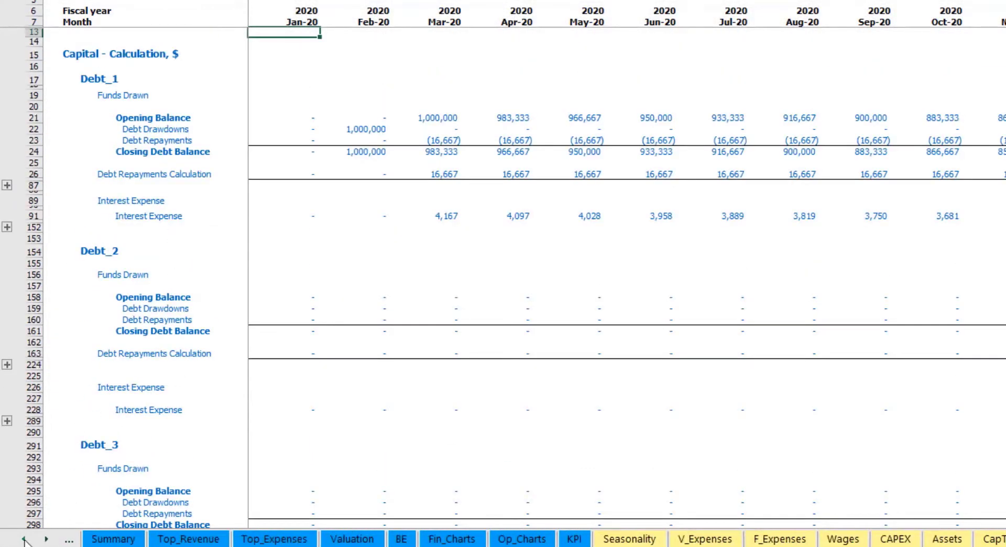
{"action": "left_click", "coordinate": [23, 540]}
{"action": "left_click", "coordinate": [23, 540]}
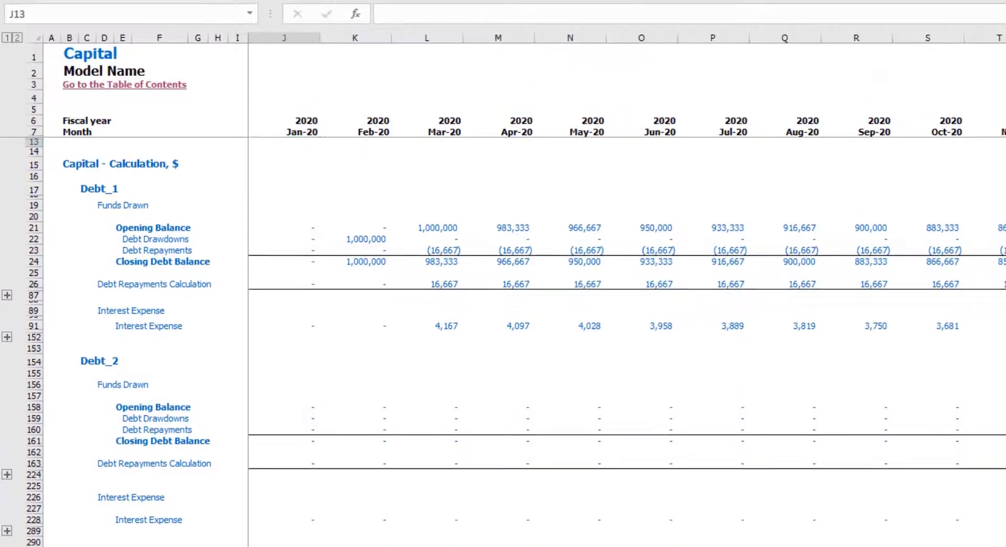
{"action": "key", "text": "ctrl+Page_Up"}
{"action": "left_click", "coordinate": [34, 342]}
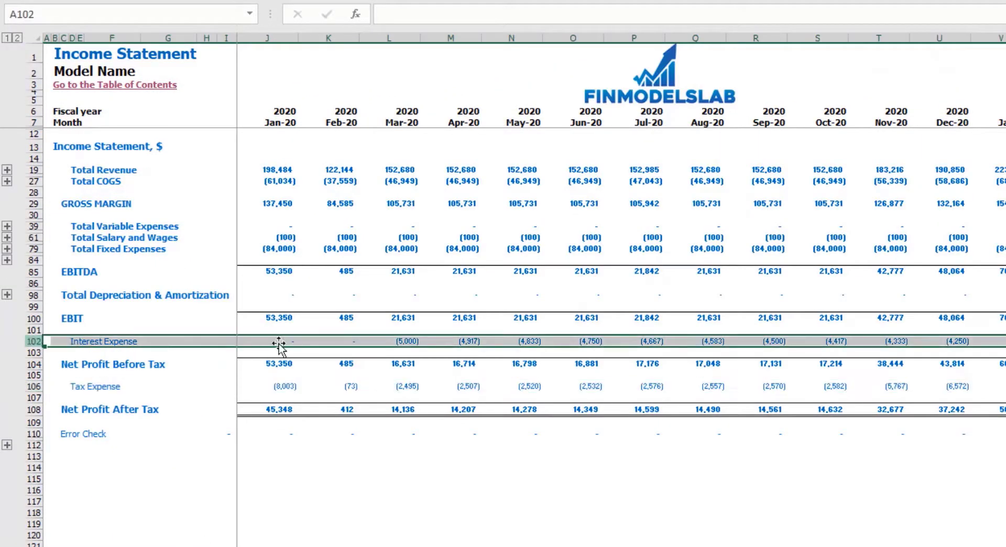
- Check Interest Paid, Debt Drawdowns and Debt Repayments in the Cash Flow Statement and Debt in the Balance Sheet
{"action": "key", "text": "ctrl+Page_Down"}
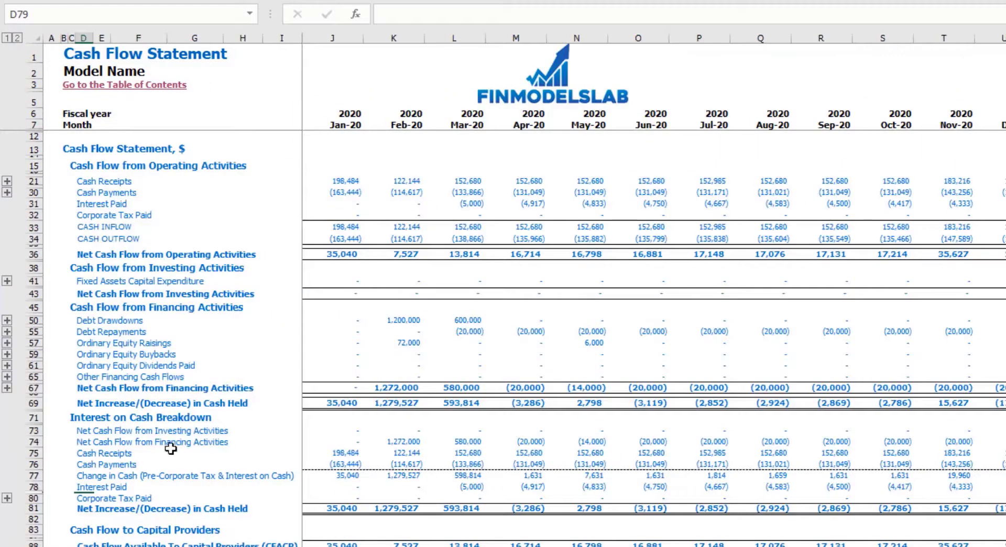
{"action": "left_click", "coordinate": [38, 207]}
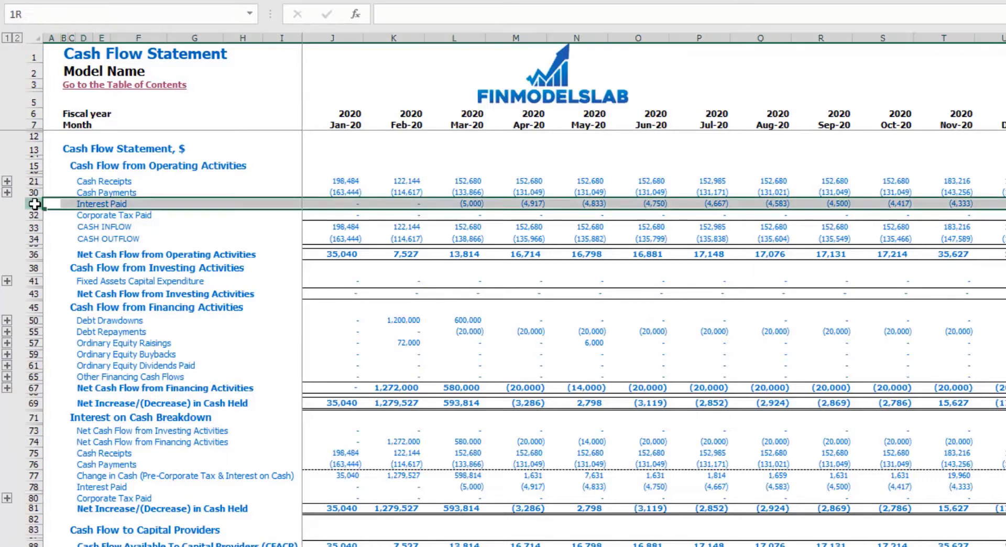
{"action": "left_click", "coordinate": [35, 320]}
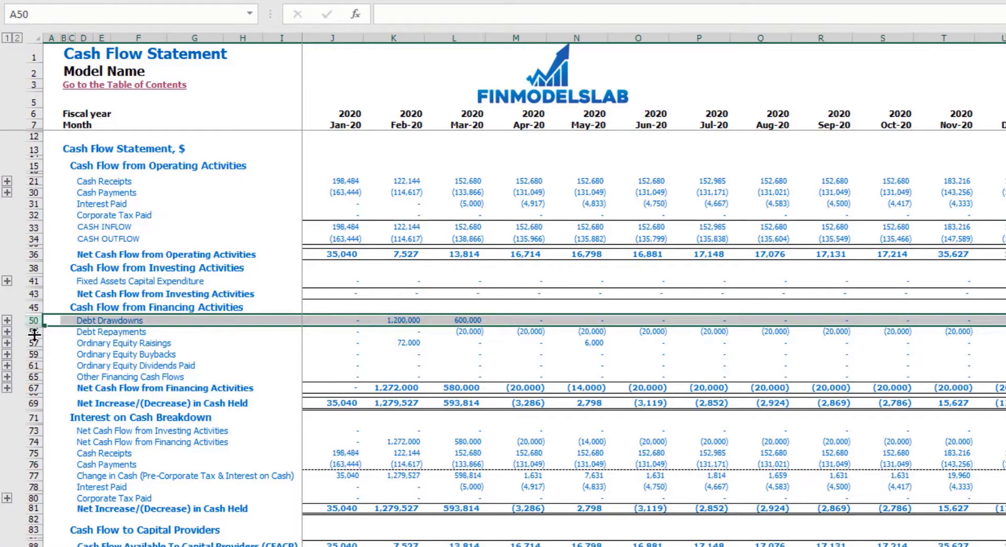
{"action": "left_click", "coordinate": [35, 332]}
{"action": "key", "text": "ctrl+Page_Down"}
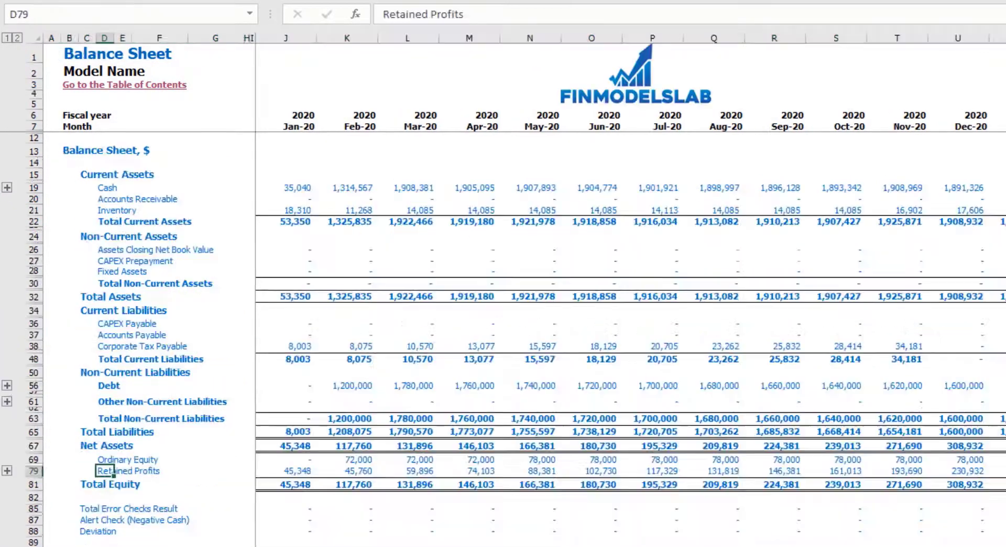
{"action": "left_click", "coordinate": [33, 385]}
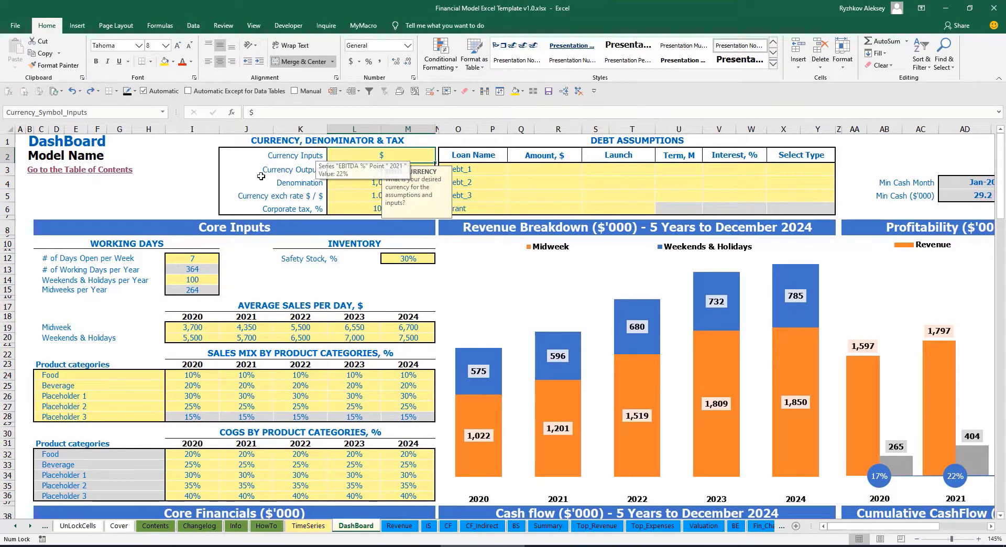
- Review the Currency Inputs and Currency Outputs settings on the DashBoard
{"action": "left_click", "coordinate": [179, 161]}
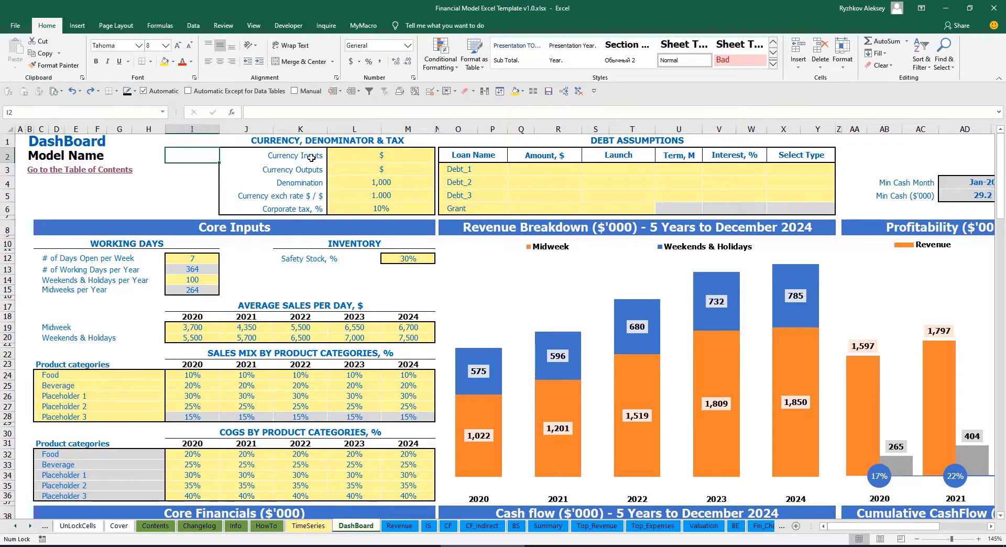
{"action": "left_click", "coordinate": [369, 157]}
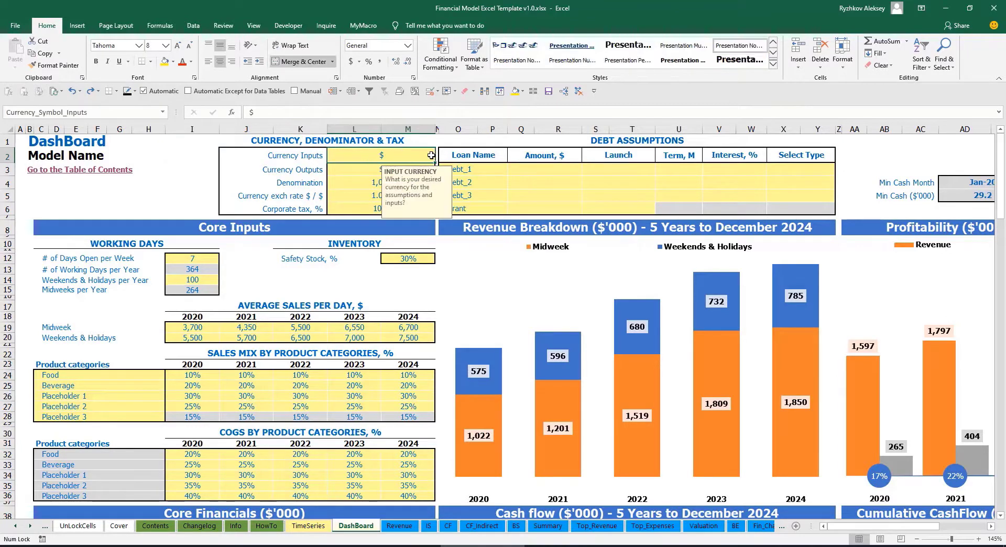
{"action": "left_click", "coordinate": [343, 172]}
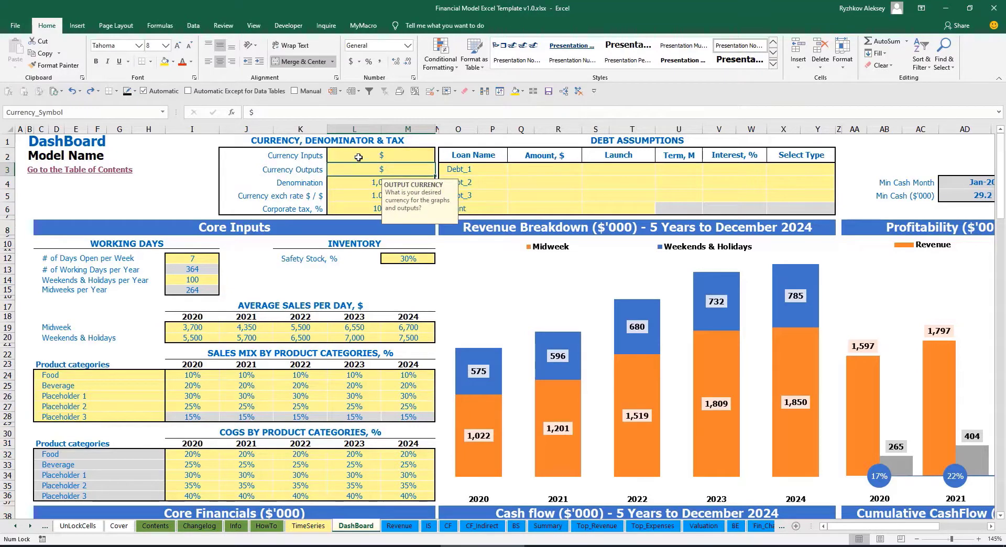
- Set the DashBoard's input currency to USD and its output currency to EUR
{"action": "left_click", "coordinate": [358, 157]}
{"action": "left_click", "coordinate": [357, 170]}
{"action": "left_click", "coordinate": [371, 161]}
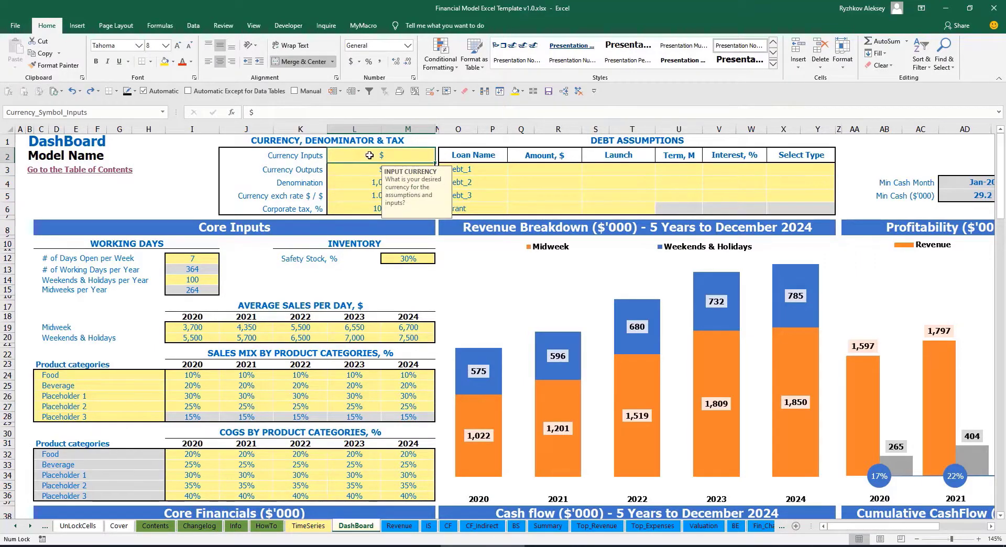
{"action": "type", "text": "US"}
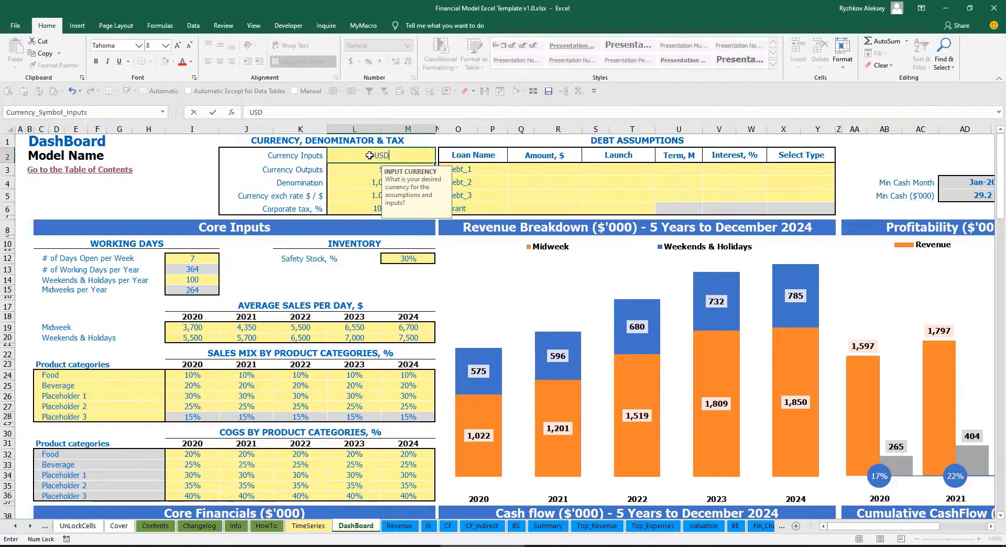
{"action": "type", "text": "D"}
{"action": "key", "text": "Return"}
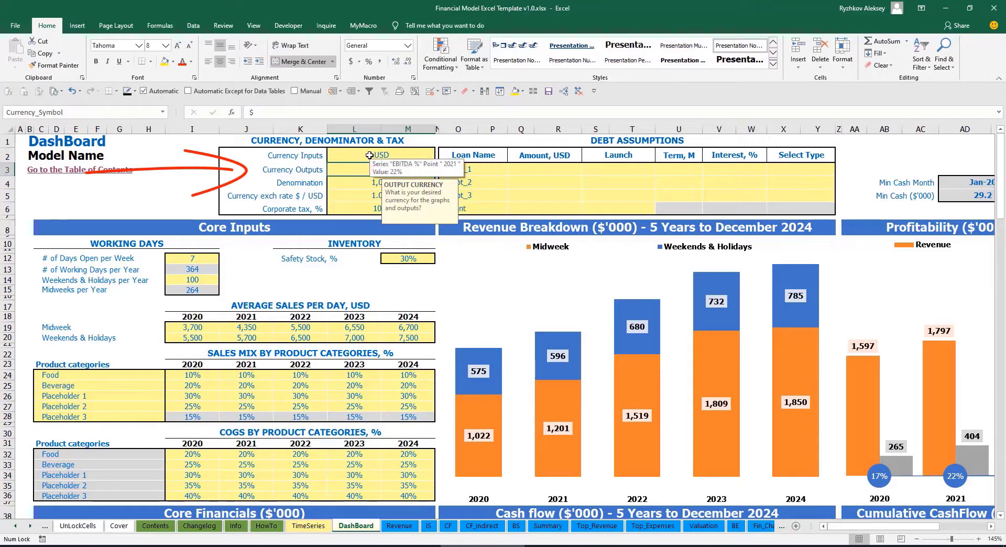
{"action": "type", "text": "EUR"}
{"action": "key", "text": "Return"}
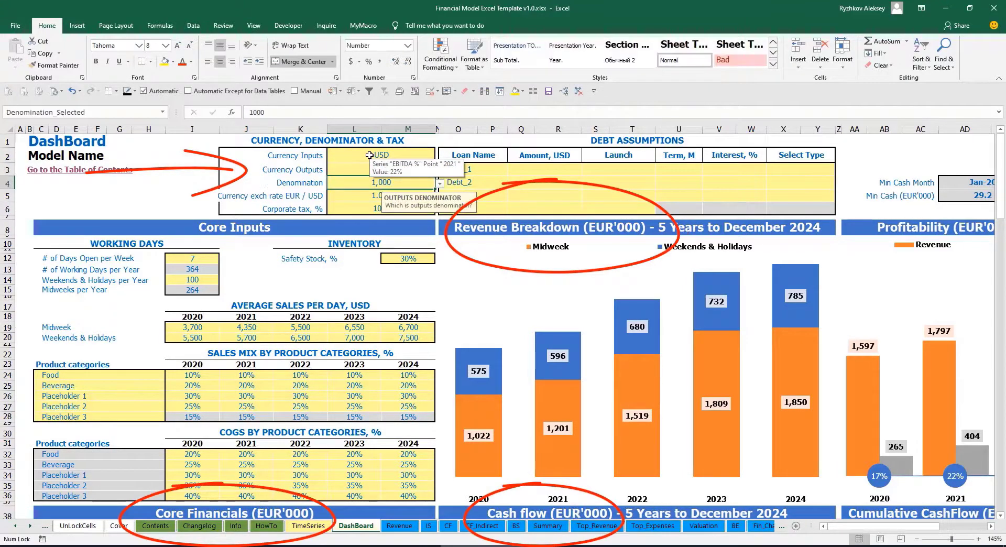
{"action": "left_click", "coordinate": [199, 175]}
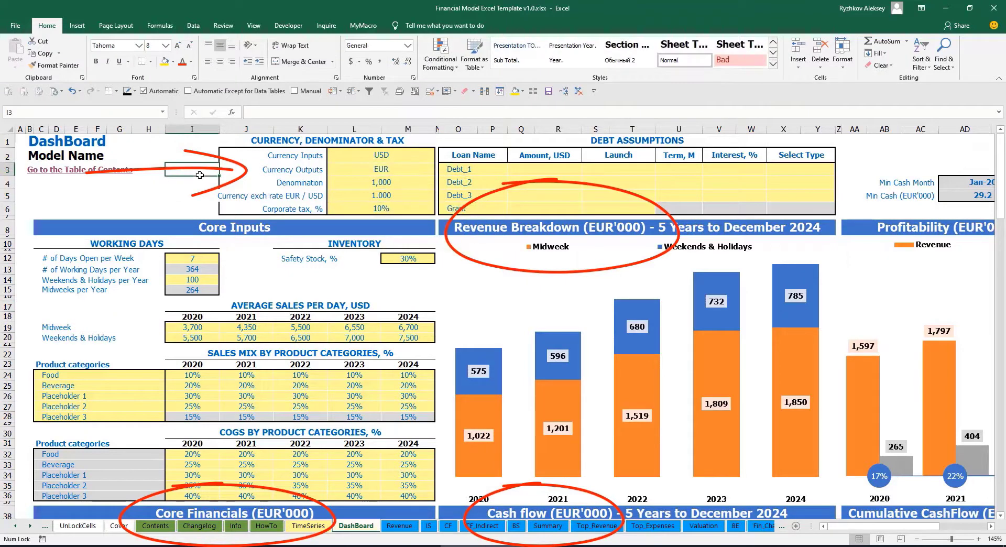
- Set the EUR / USD currency exchange rate to 1.2 and review it against the input and output currencies
{"action": "left_click", "coordinate": [369, 195]}
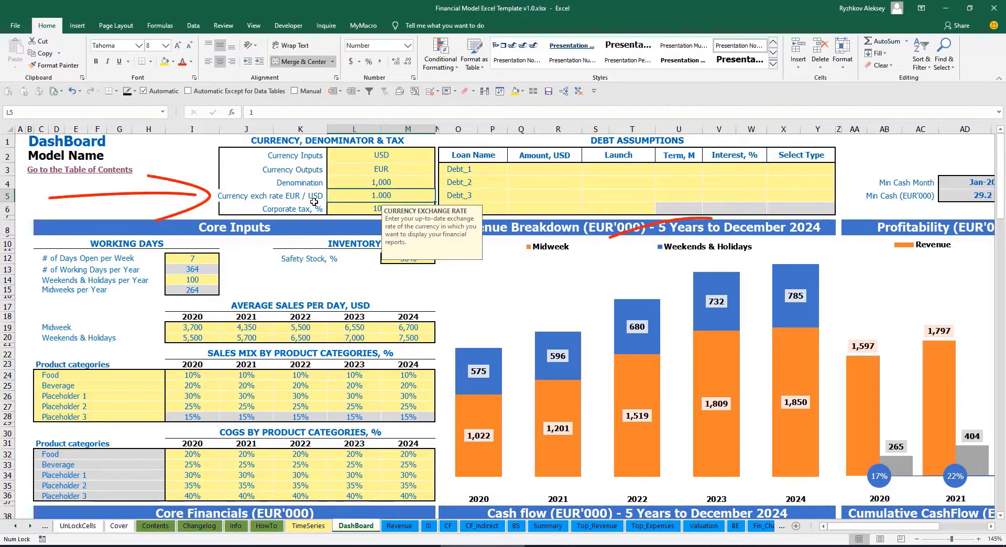
{"action": "type", "text": "1.2"}
{"action": "key", "text": "Return"}
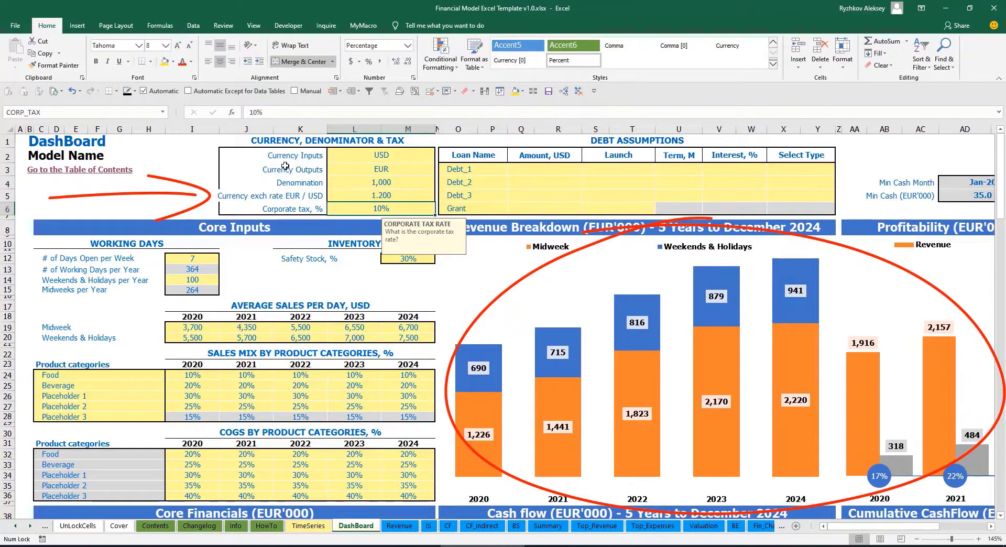
{"action": "left_click", "coordinate": [362, 153]}
{"action": "left_click", "coordinate": [354, 170]}
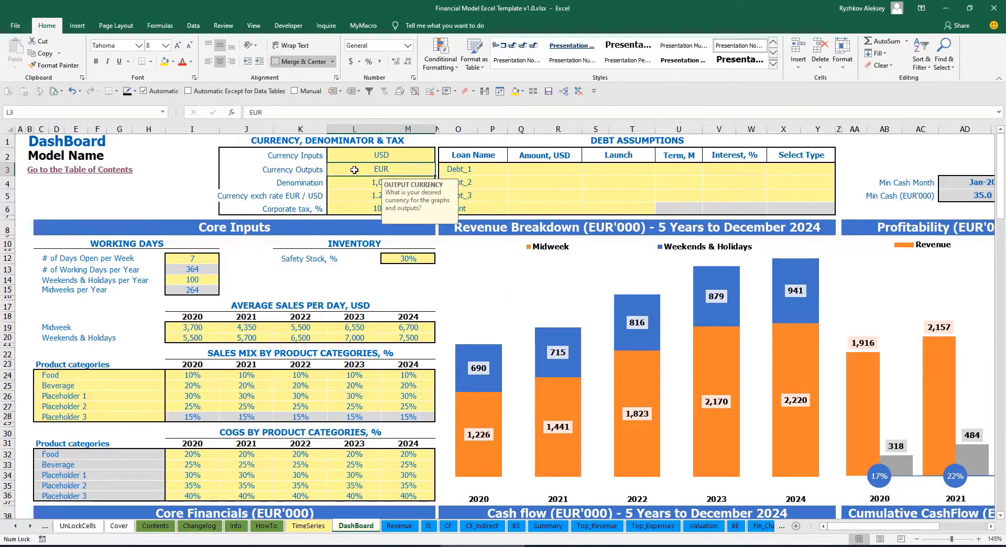
{"action": "left_click", "coordinate": [342, 195]}
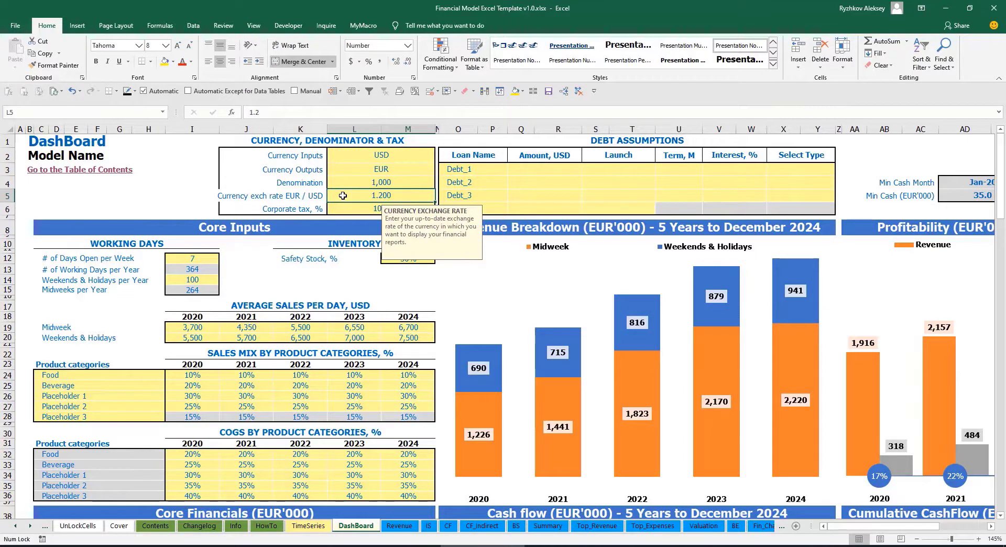
- Check how the Denomination setting is reflected in the Income Statement headings on the Summary sheet
{"action": "left_click", "coordinate": [331, 179]}
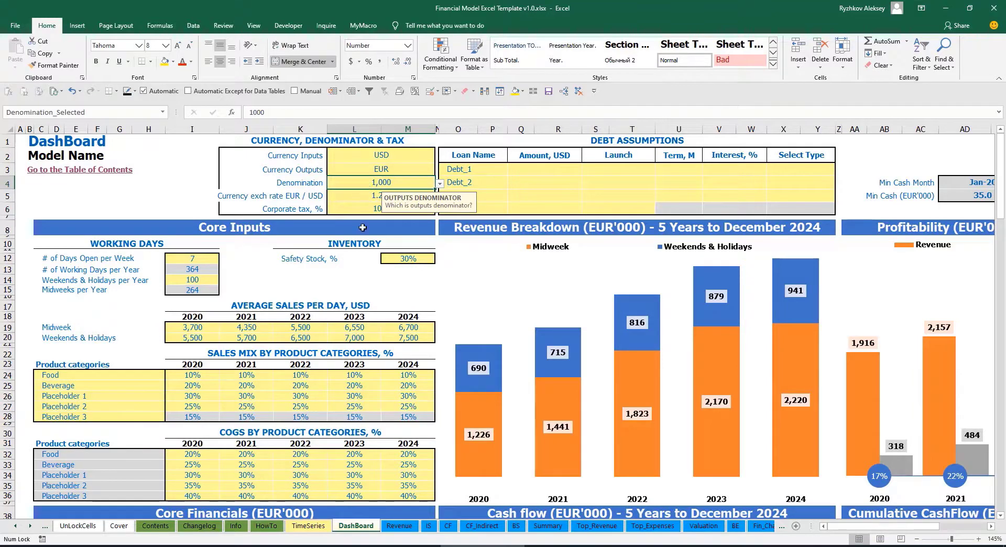
{"action": "left_click", "coordinate": [548, 526]}
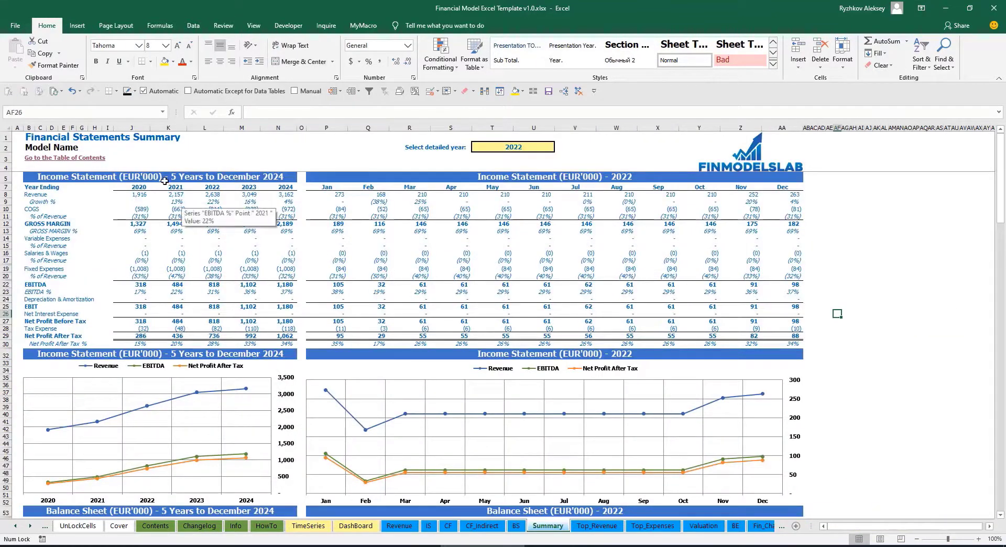
{"action": "left_click", "coordinate": [164, 181]}
{"action": "left_click", "coordinate": [555, 176]}
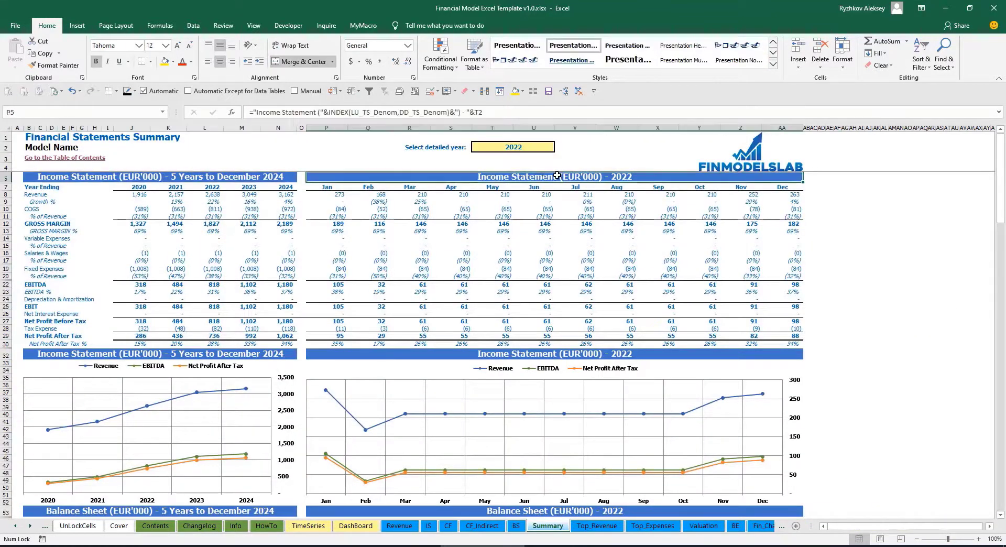
{"action": "left_click", "coordinate": [217, 177]}
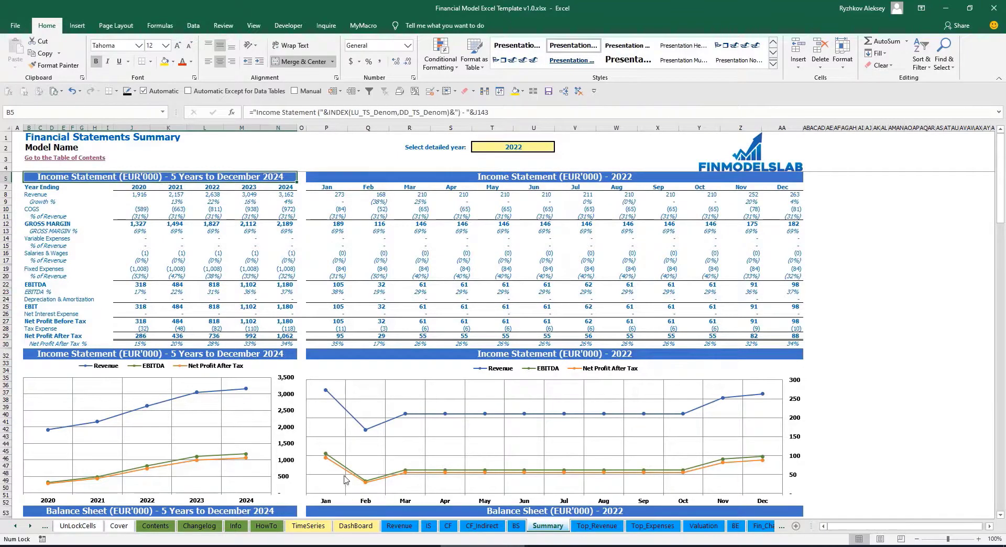
- Set the DashBoard's Denomination to 1,000,000 and check the Income Statement headings on the Summary sheet
{"action": "left_click", "coordinate": [356, 526]}
{"action": "left_click", "coordinate": [439, 184]}
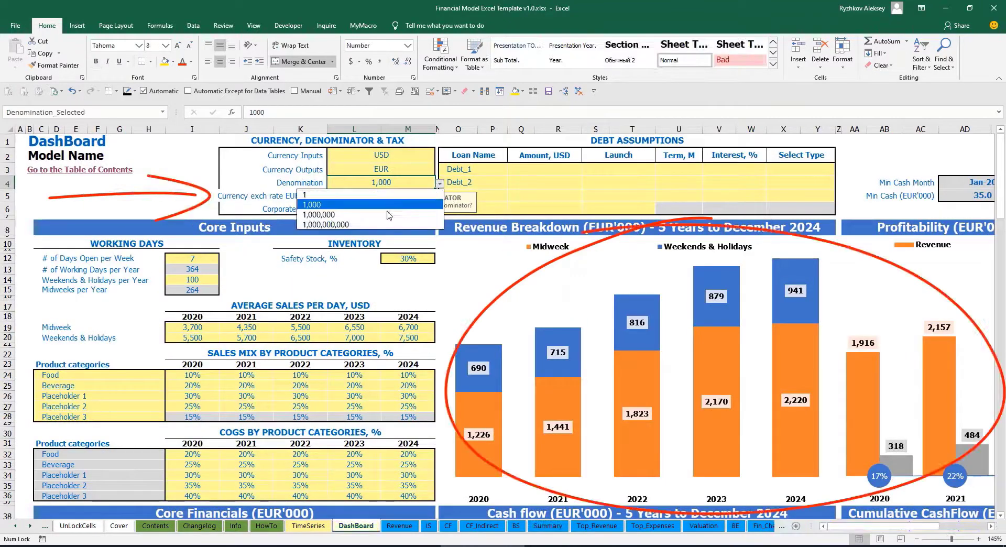
{"action": "left_click", "coordinate": [361, 219]}
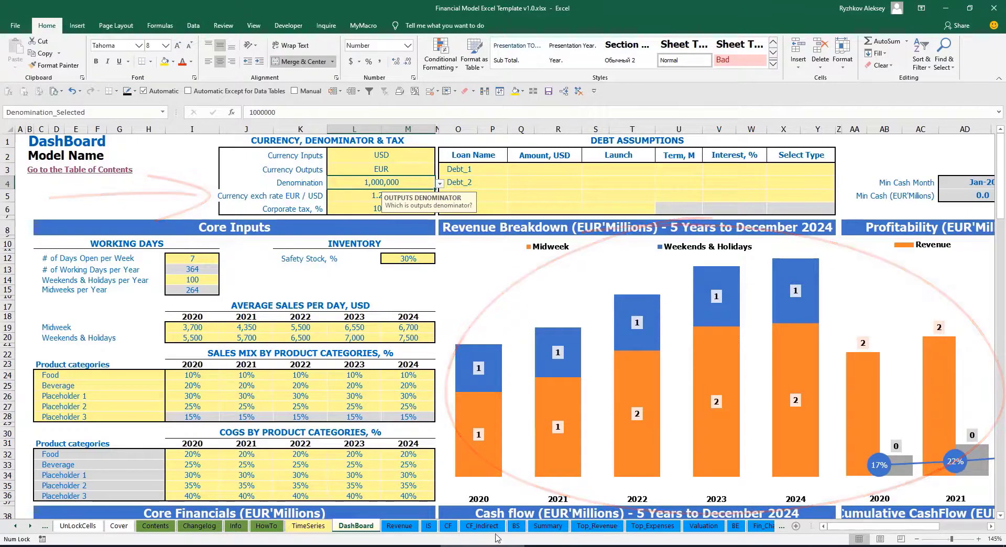
{"action": "left_click", "coordinate": [548, 526]}
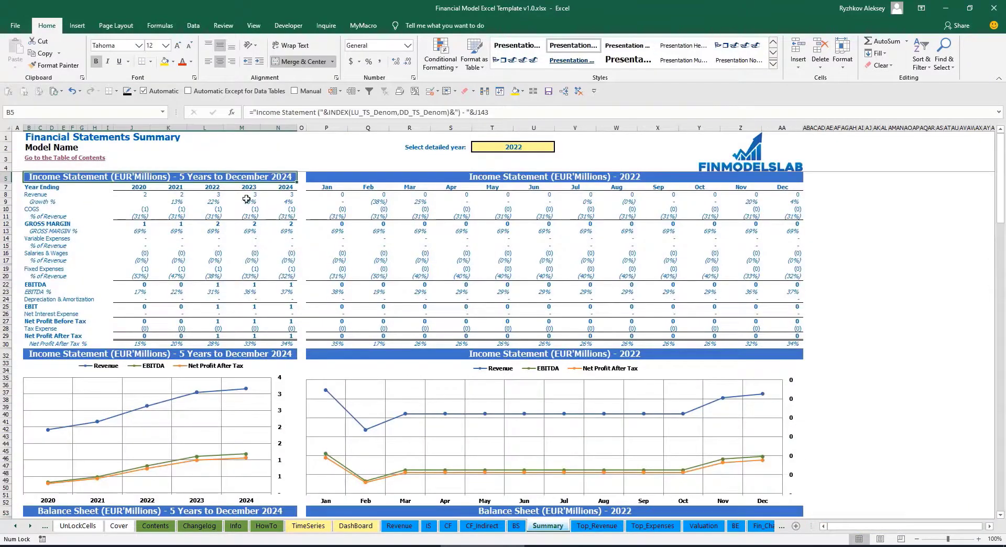
{"action": "left_click", "coordinate": [412, 179]}
- Set the DashBoard's Denomination to 1 and check the Summary sheet's Income Statement
{"action": "left_click", "coordinate": [356, 526]}
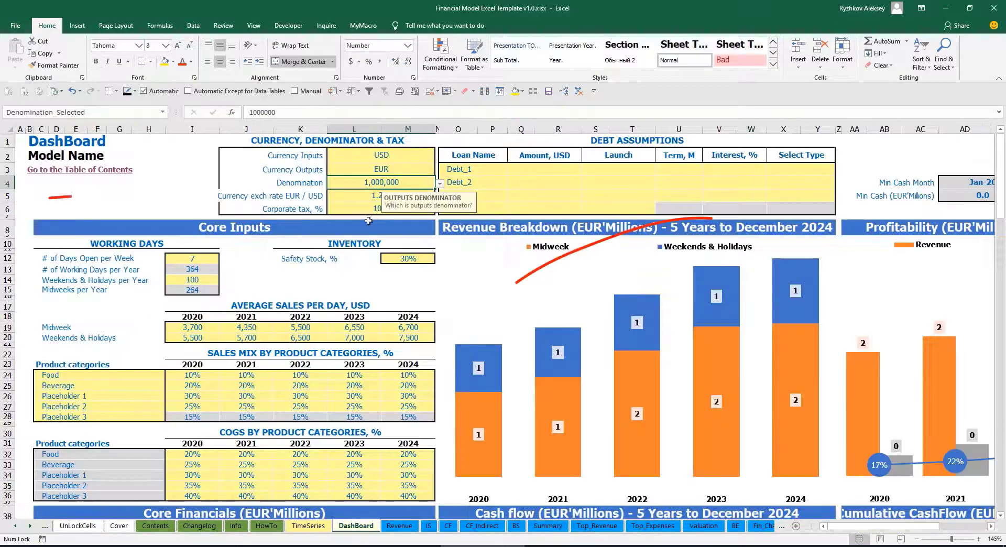
{"action": "left_click", "coordinate": [439, 184]}
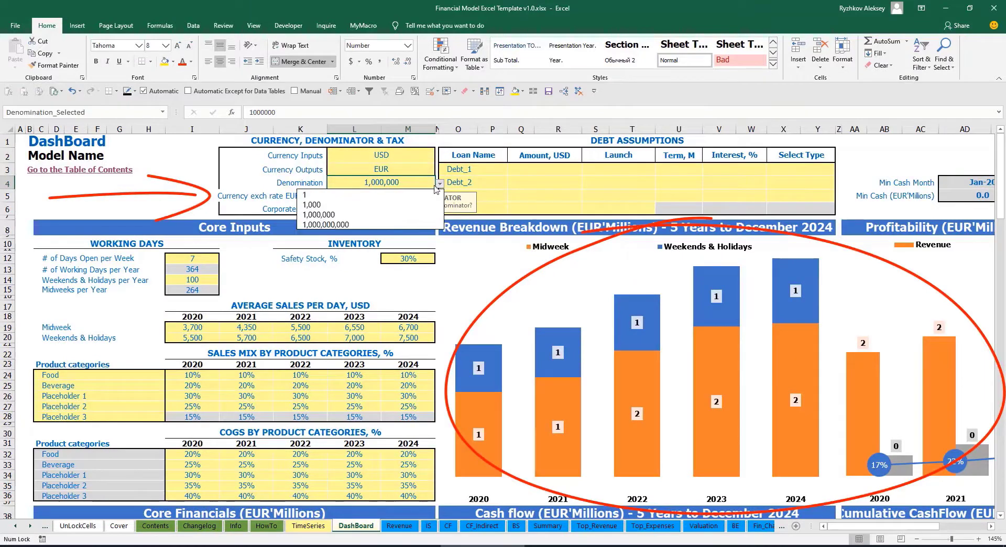
{"action": "left_click", "coordinate": [370, 196]}
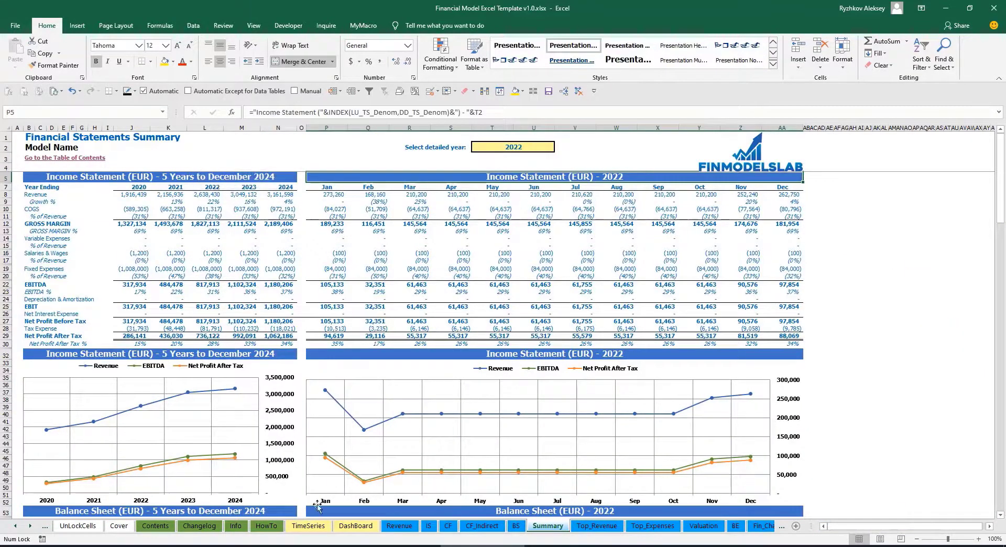
- Set the DashBoard's corporate tax rate to 15% and check the monthly Tax Expense row in the Income Statement
{"action": "left_click", "coordinate": [344, 526]}
{"action": "left_click", "coordinate": [359, 203]}
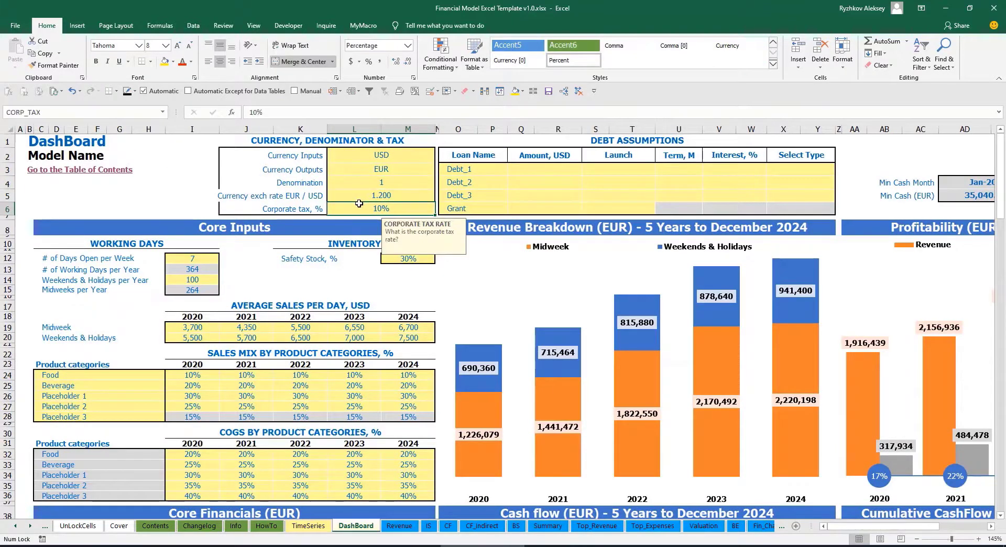
{"action": "type", "text": "15"}
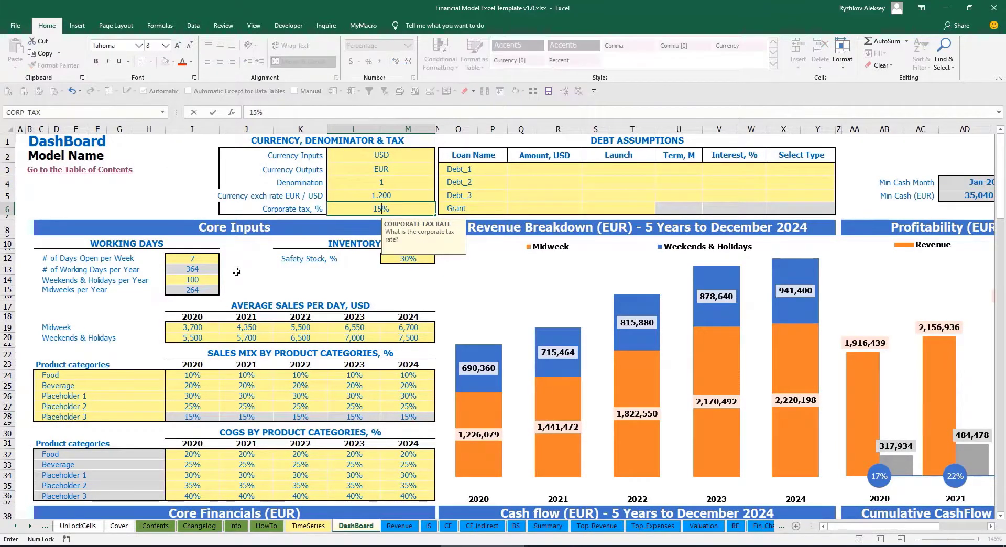
{"action": "key", "text": "Return"}
{"action": "left_click", "coordinate": [431, 527]}
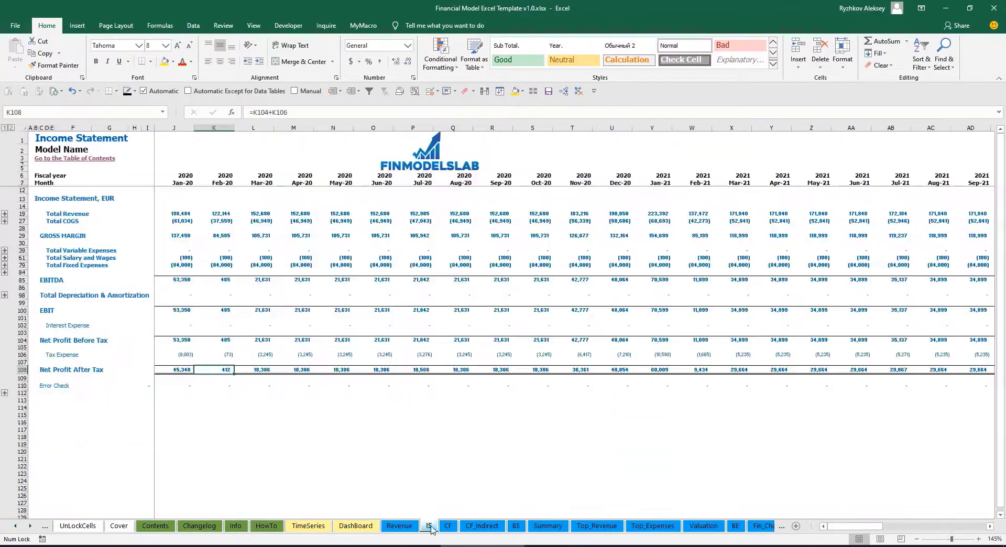
{"action": "left_click", "coordinate": [23, 356]}
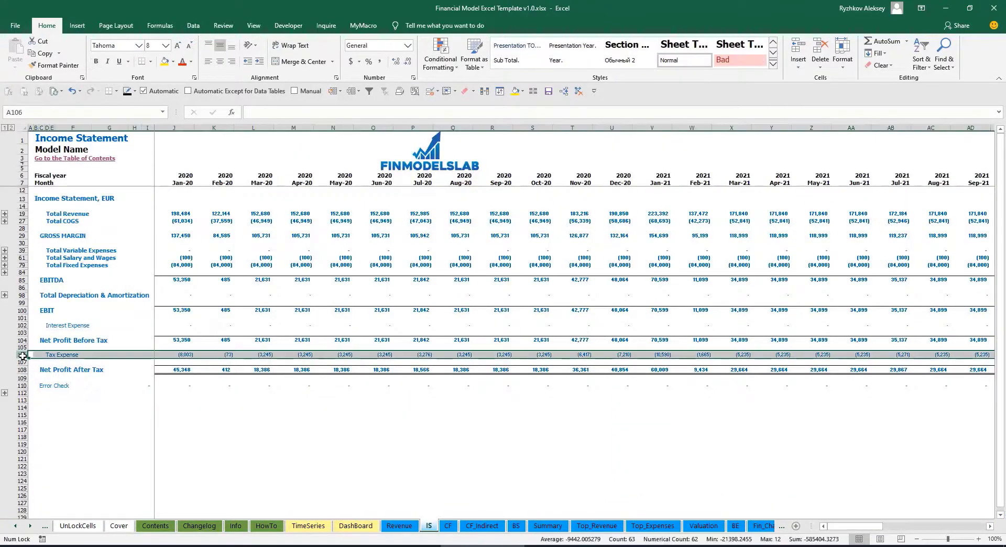